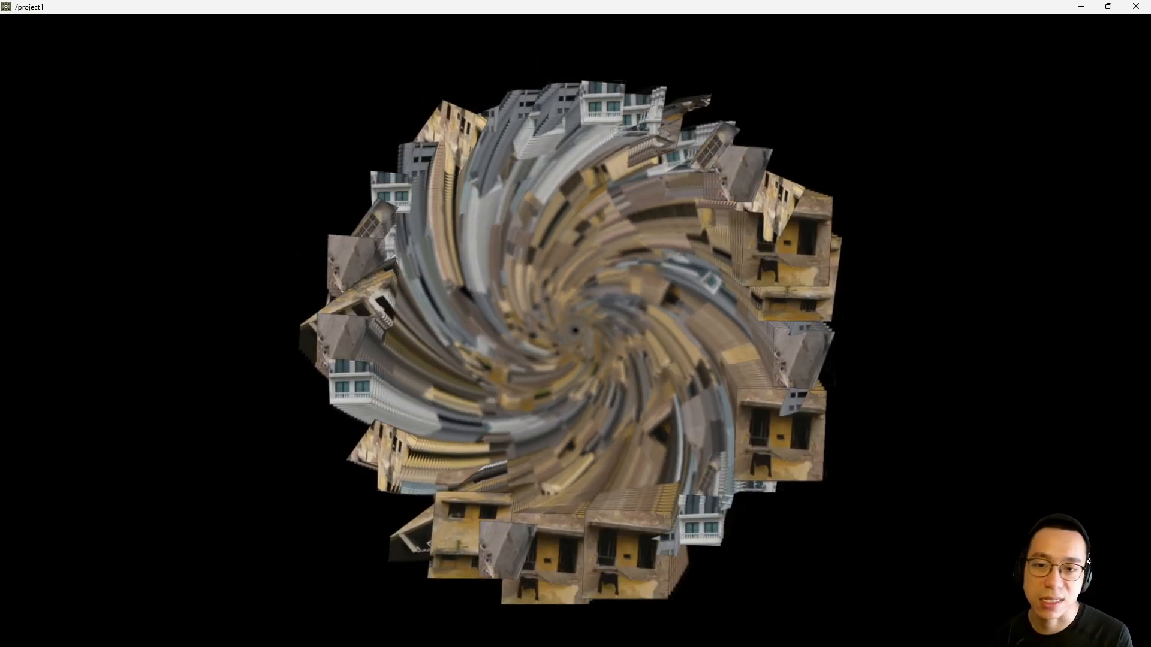
# - Leave the full-screen output and examine the finished texture-instancing network
pyautogui.press('Escape')
pyautogui.scroll(-3, 605, 199)
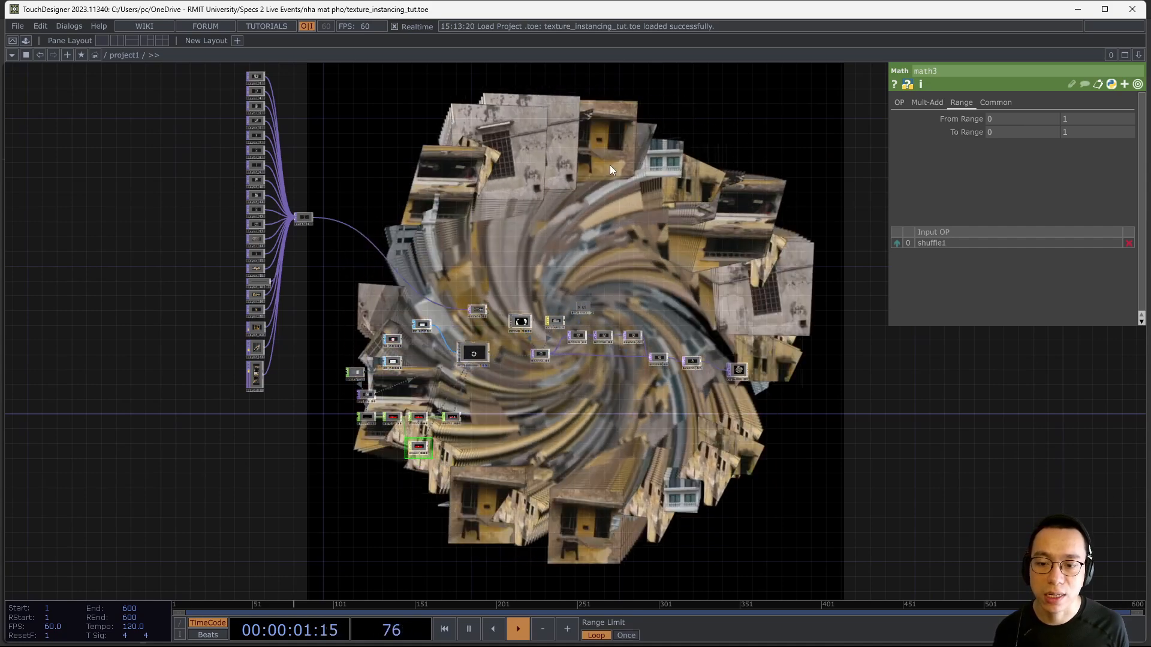
pyautogui.scroll(5, 607, 358)
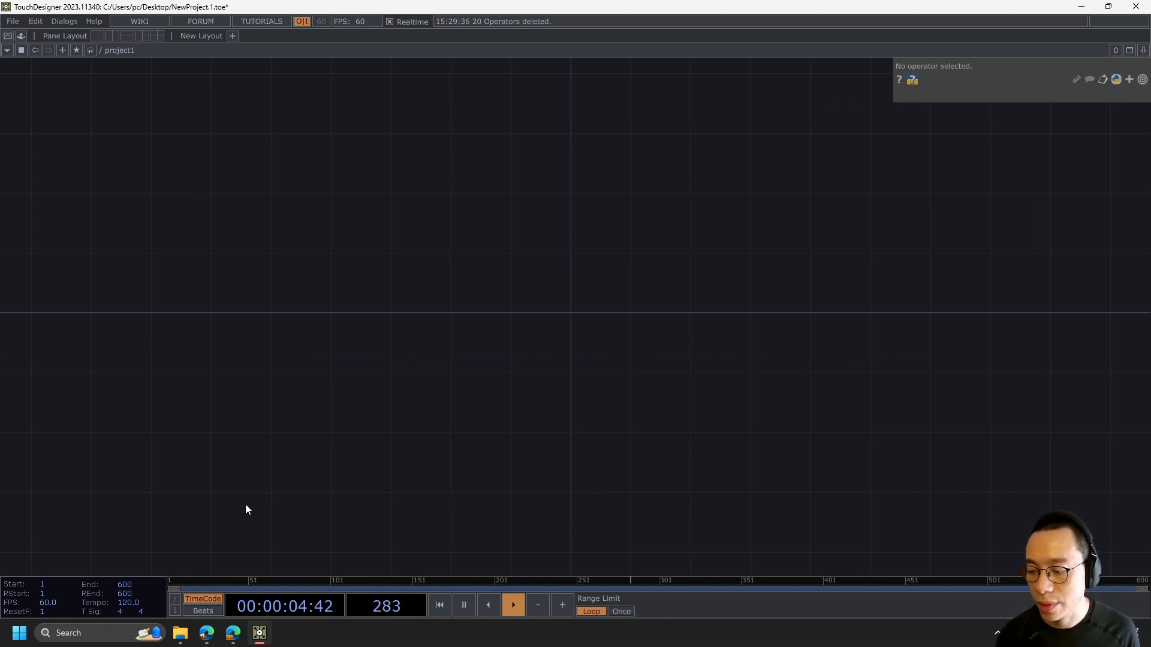
# - Import all 20 layer PNG images from the textures folder into the empty TouchDesigner network as Movie File In nodes
pyautogui.moveTo(181, 633)
pyautogui.click(180, 570)
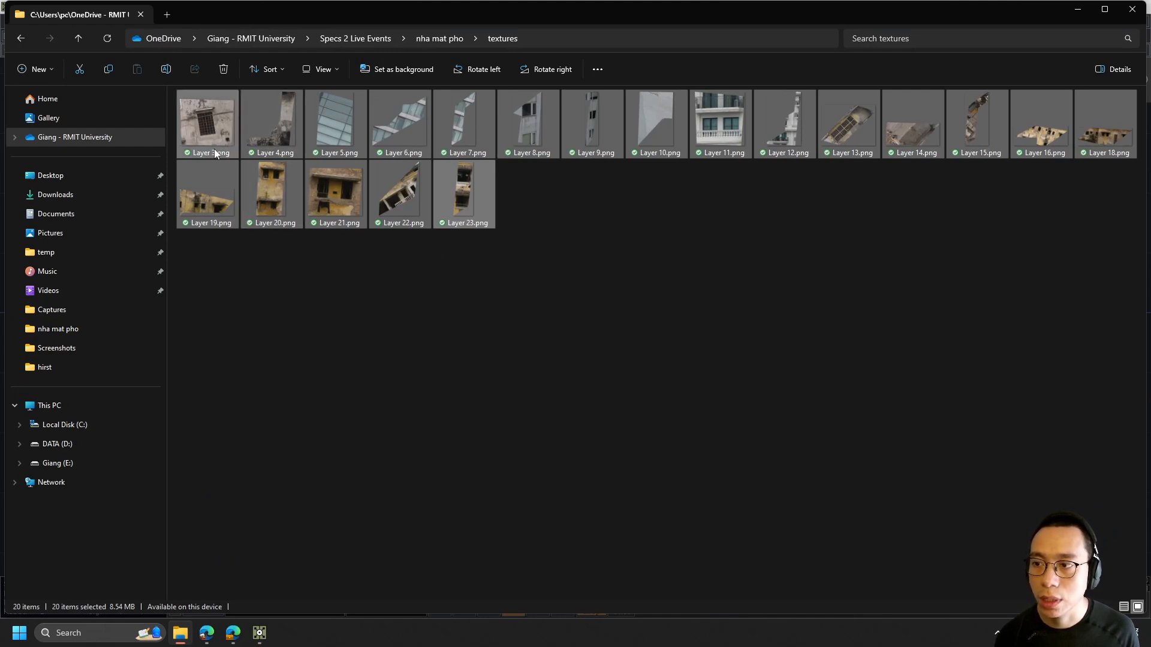
pyautogui.click(209, 117)
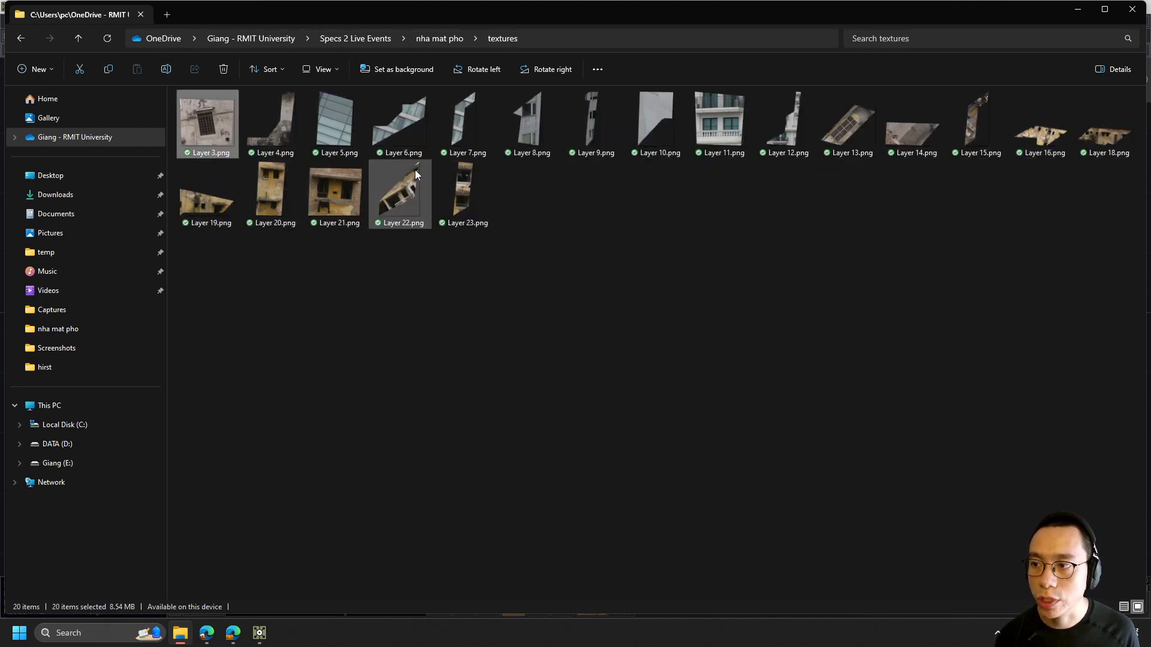
pyautogui.keyDown('shift'); pyautogui.click(471, 192); pyautogui.keyUp('shift')
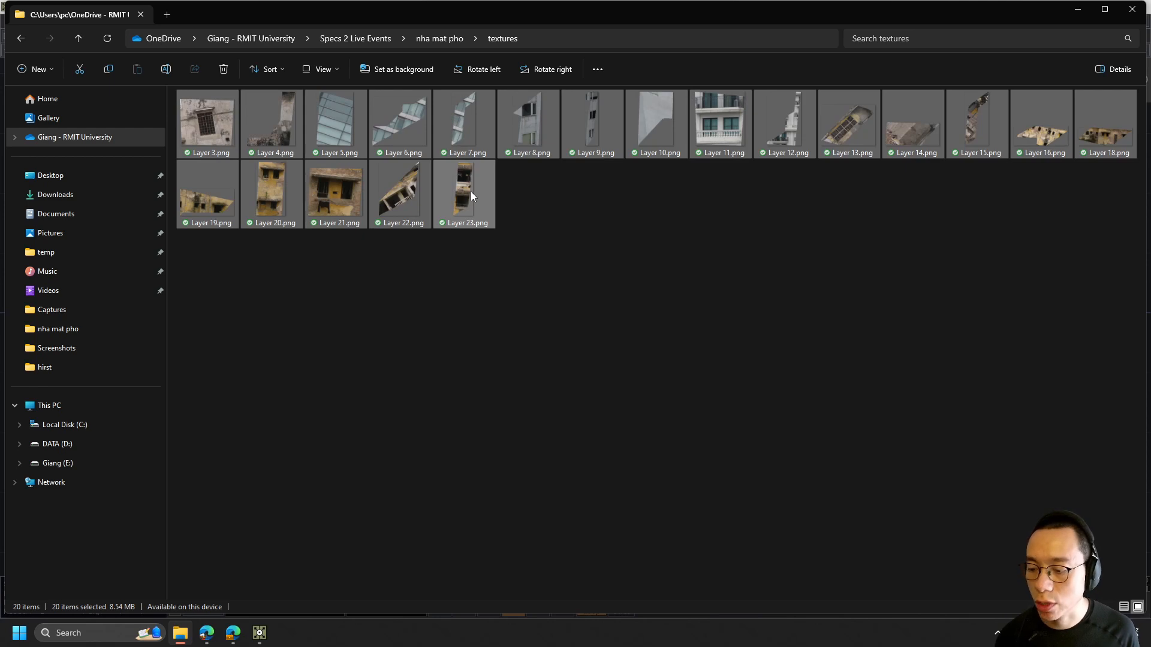
pyautogui.keyDown('shift'); pyautogui.moveTo(218, 128); pyautogui.dragTo(225, 257); pyautogui.keyUp('shift')
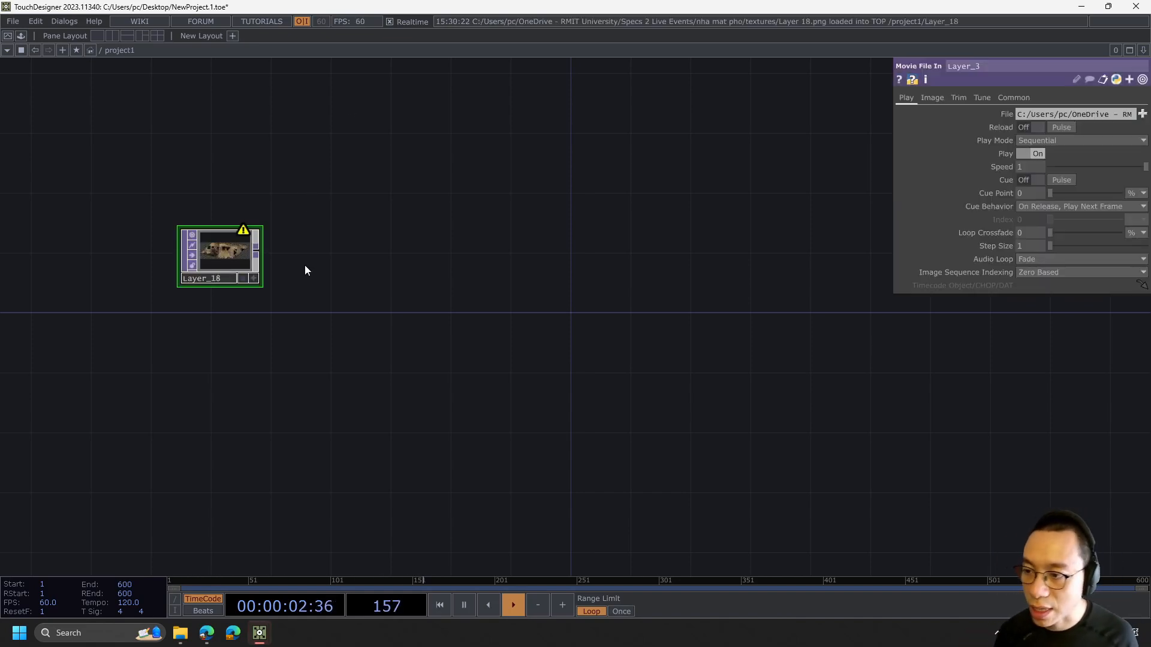
# - Spread Layer_18, Layer_16, Layer_15, Layer_14 and Layer_13 from the pile of overlapping image nodes into a vertical column below it
pyautogui.click(232, 271)
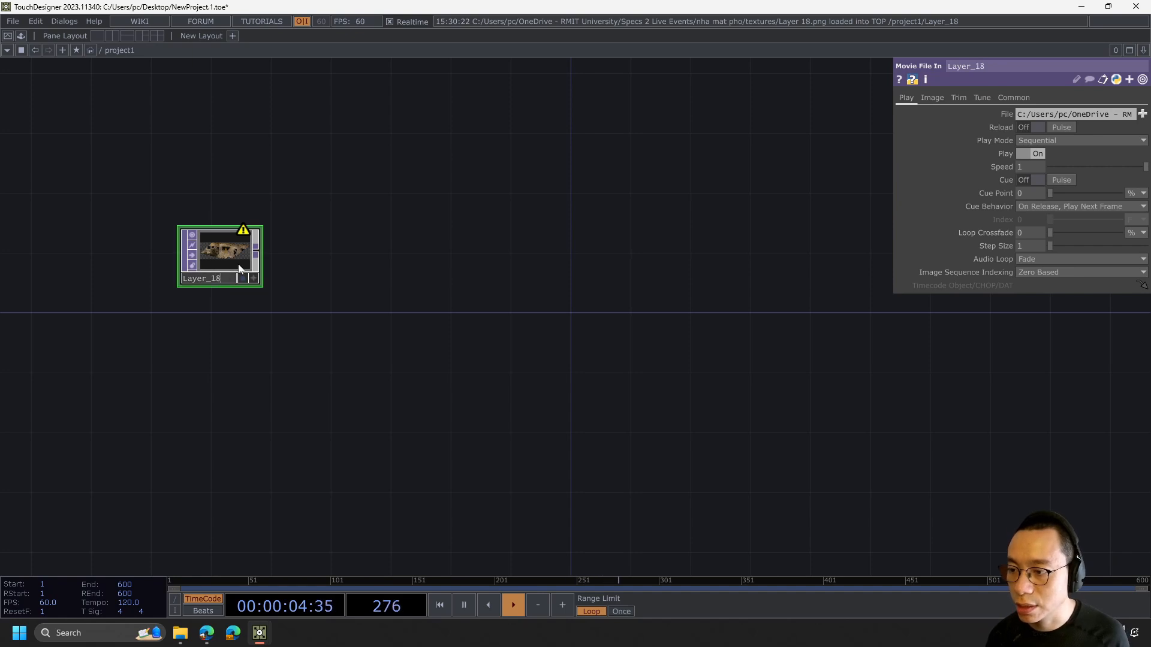
pyautogui.moveTo(241, 265); pyautogui.dragTo(241, 339)
pyautogui.moveTo(252, 257); pyautogui.dragTo(252, 393)
pyautogui.moveTo(236, 245); pyautogui.dragTo(236, 445)
pyautogui.moveTo(214, 270); pyautogui.dragTo(213, 505)
pyautogui.moveTo(238, 276); pyautogui.dragTo(231, 535)
# - Extend the column downward by moving Layer_12, Layer_11, Layer_10, Layer_9, Layer_8, Layer_7 and Layer_6 off the pile in that order
pyautogui.scroll(-3, 310, 274)
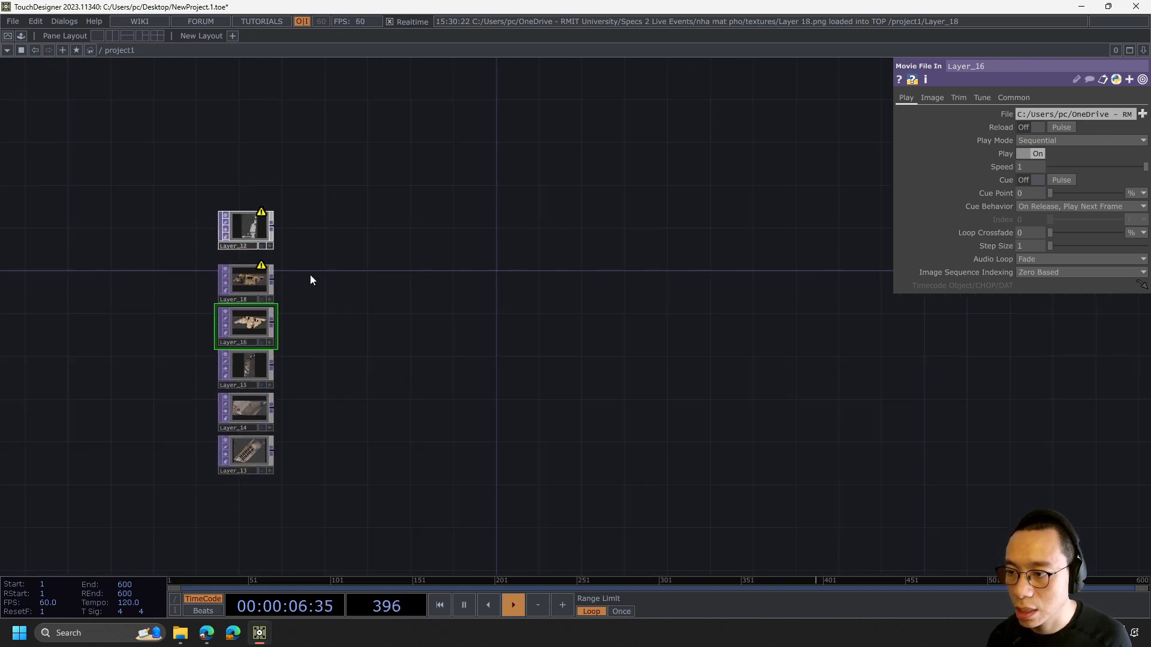
pyautogui.moveTo(271, 175); pyautogui.dragTo(271, 494)
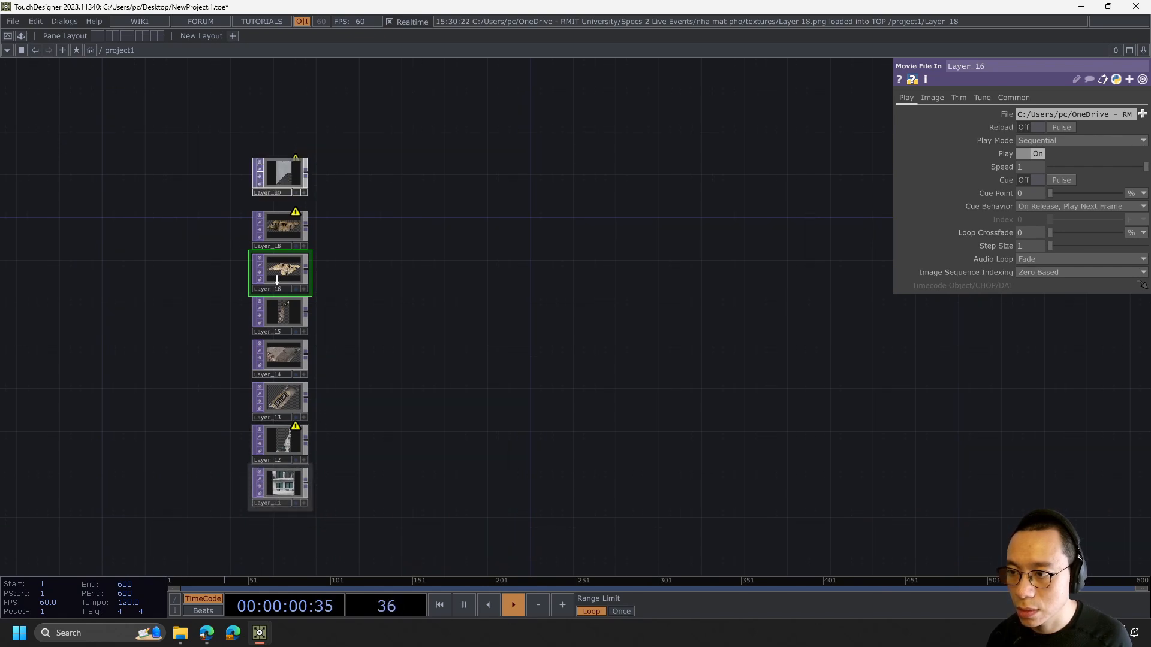
pyautogui.moveTo(271, 174); pyautogui.dragTo(266, 540)
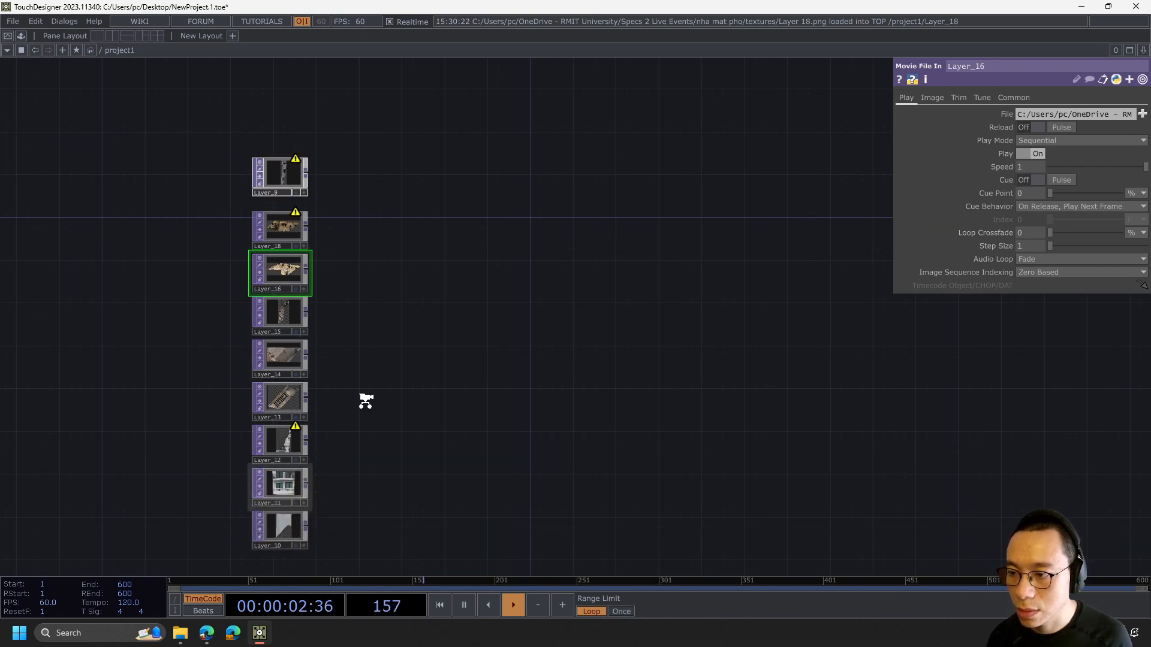
pyautogui.scroll(-3, 365, 401)
pyautogui.moveTo(376, 286); pyautogui.dragTo(395, 183)
pyautogui.moveTo(326, 154); pyautogui.dragTo(324, 423)
pyautogui.moveTo(329, 141); pyautogui.dragTo(326, 453)
pyautogui.moveTo(322, 136); pyautogui.dragTo(323, 477)
pyautogui.moveTo(328, 154); pyautogui.dragTo(318, 516)
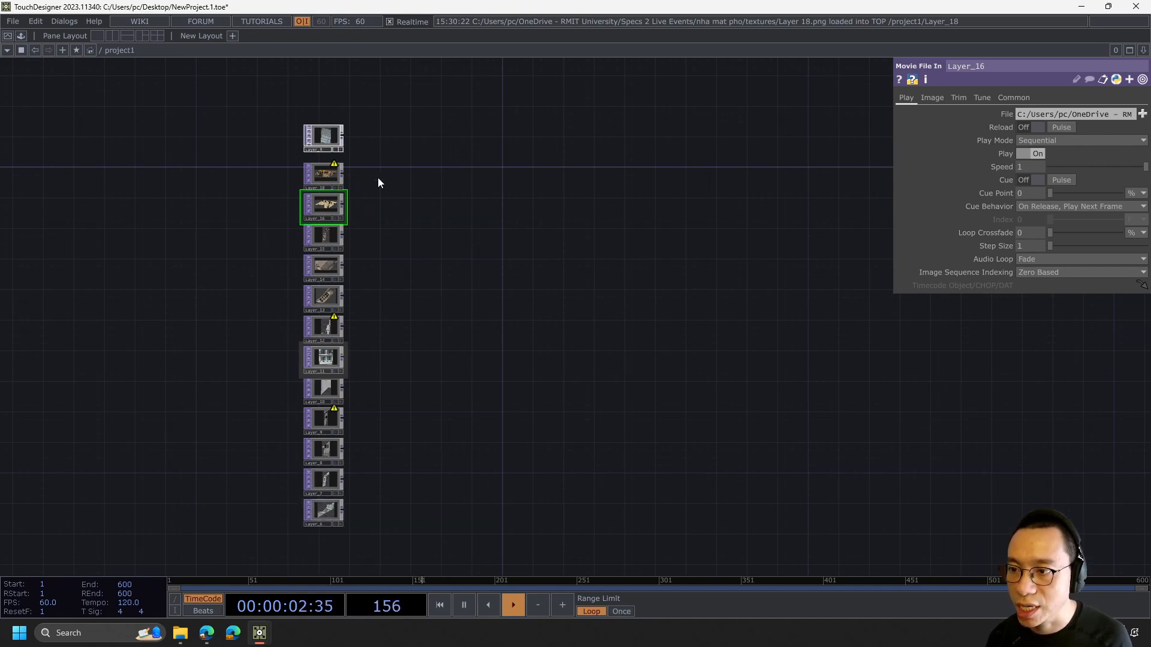
# - Move the Layer_5 node off the pile to the lower end of the column, below Layer_6
pyautogui.scroll(5, 367, 178)
pyautogui.scroll(-2, 360, 162)
pyautogui.moveTo(378, 175); pyautogui.dragTo(460, 154)
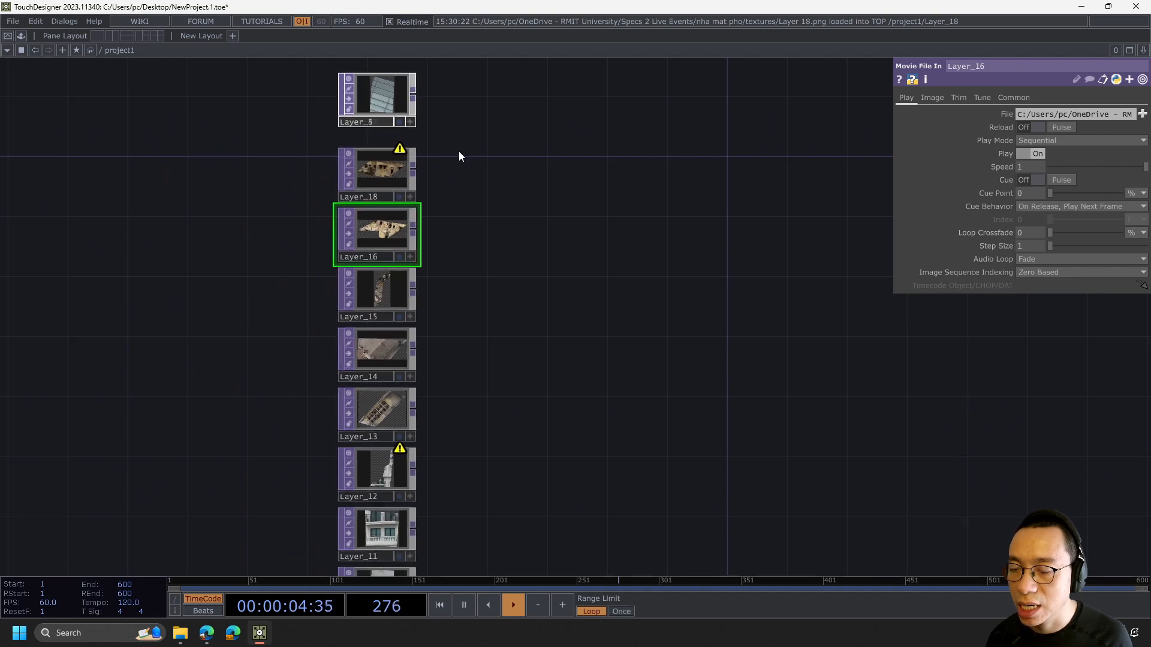
pyautogui.scroll(-3, 470, 200)
pyautogui.moveTo(327, 166); pyautogui.dragTo(327, 151)
pyautogui.scroll(-4, 337, 153)
pyautogui.moveTo(307, 83); pyautogui.dragTo(275, 423)
# - Move the Layer_4 node above the pile and place the Layer_3 node above Layer_4
pyautogui.scroll(5, 334, 172)
pyautogui.moveTo(437, 296); pyautogui.dragTo(588, 506)
pyautogui.scroll(2, 358, 275)
pyautogui.moveTo(305, 285); pyautogui.dragTo(302, 197)
pyautogui.scroll(-4, 416, 228)
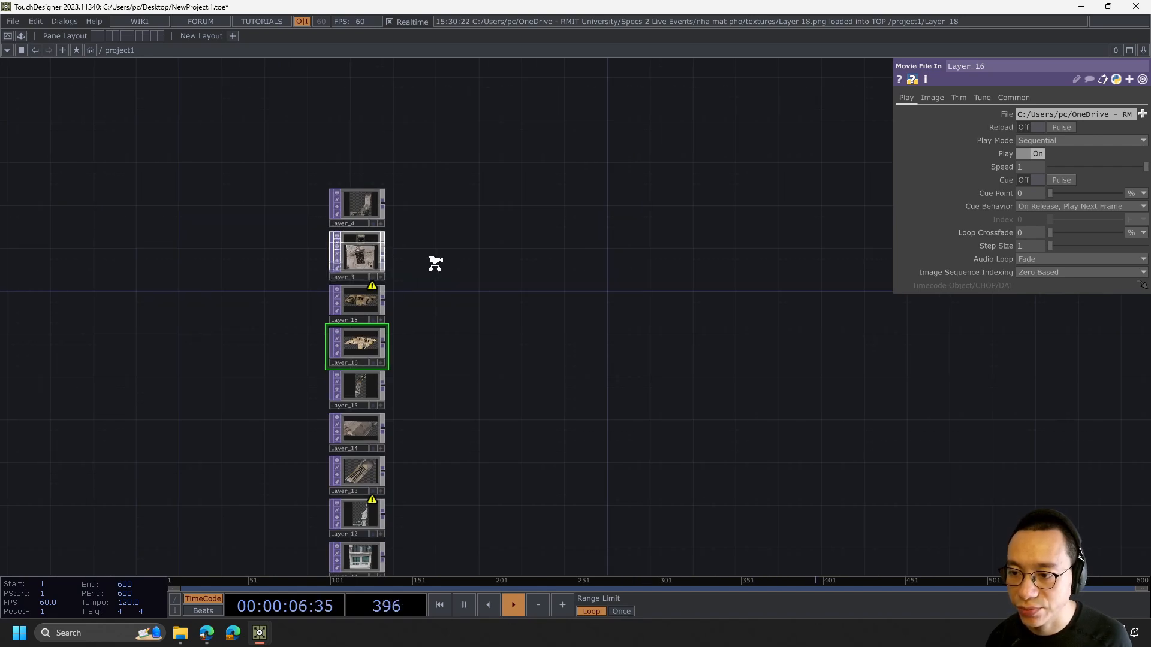
pyautogui.scroll(3, 435, 264)
pyautogui.moveTo(335, 263)
pyautogui.mouseDown()
pyautogui.moveTo(339, 83)
pyautogui.moveTo(312, 294)
pyautogui.moveTo(320, 238)
pyautogui.moveTo(320, 253)
pyautogui.mouseUp()
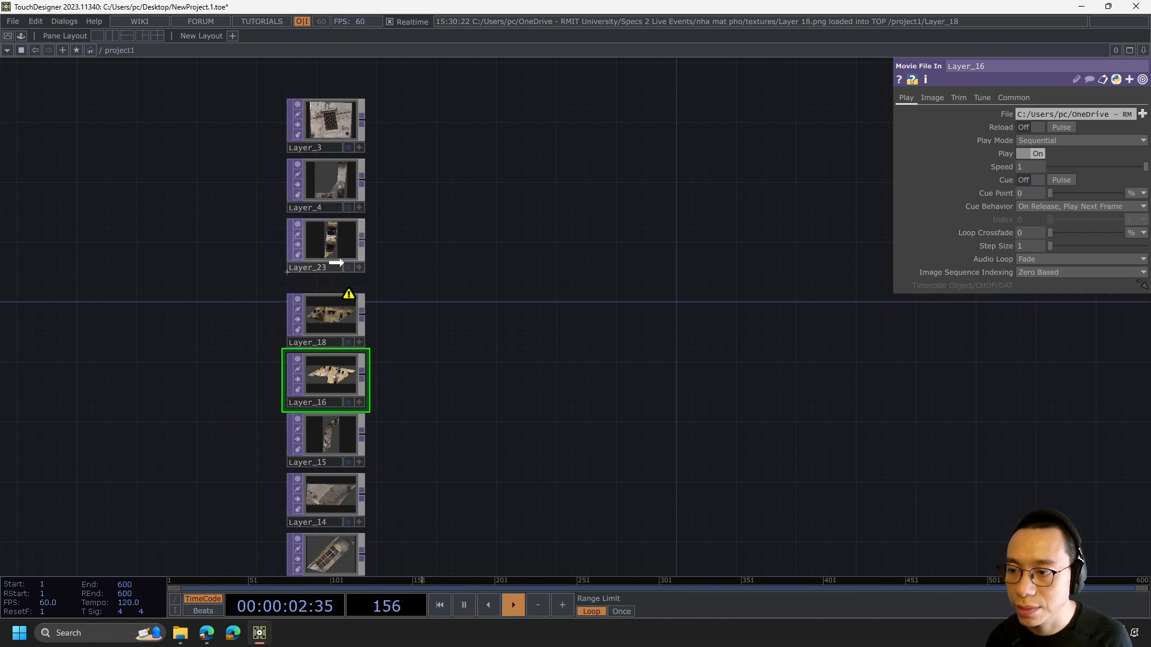
# - Move the Layer_18 node up in the column so it sits directly below Layer_23
pyautogui.scroll(-3, 483, 262)
pyautogui.moveTo(483, 262); pyautogui.dragTo(408, 122)
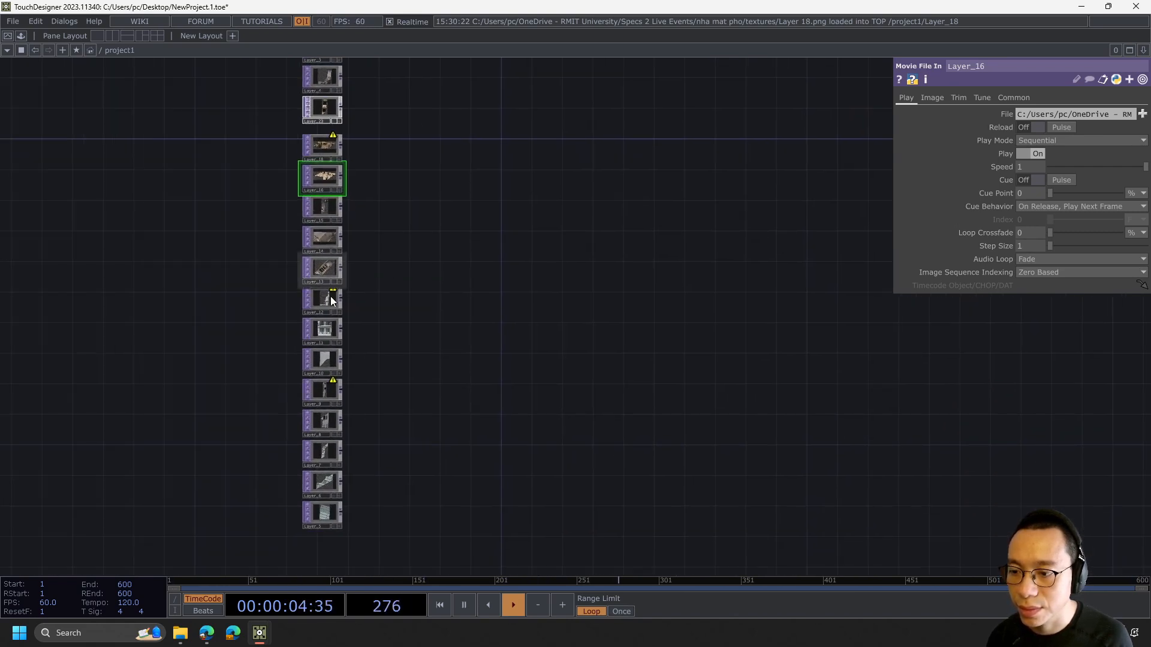
pyautogui.scroll(-3, 455, 348)
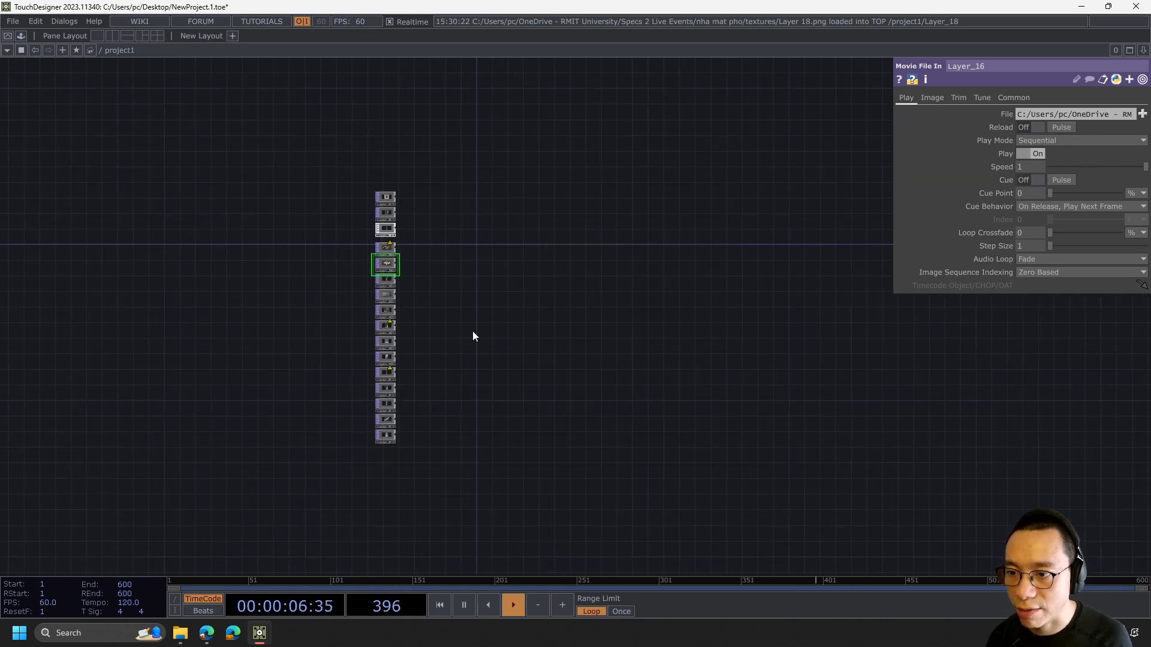
pyautogui.moveTo(472, 336); pyautogui.dragTo(352, 334)
pyautogui.scroll(3, 354, 298)
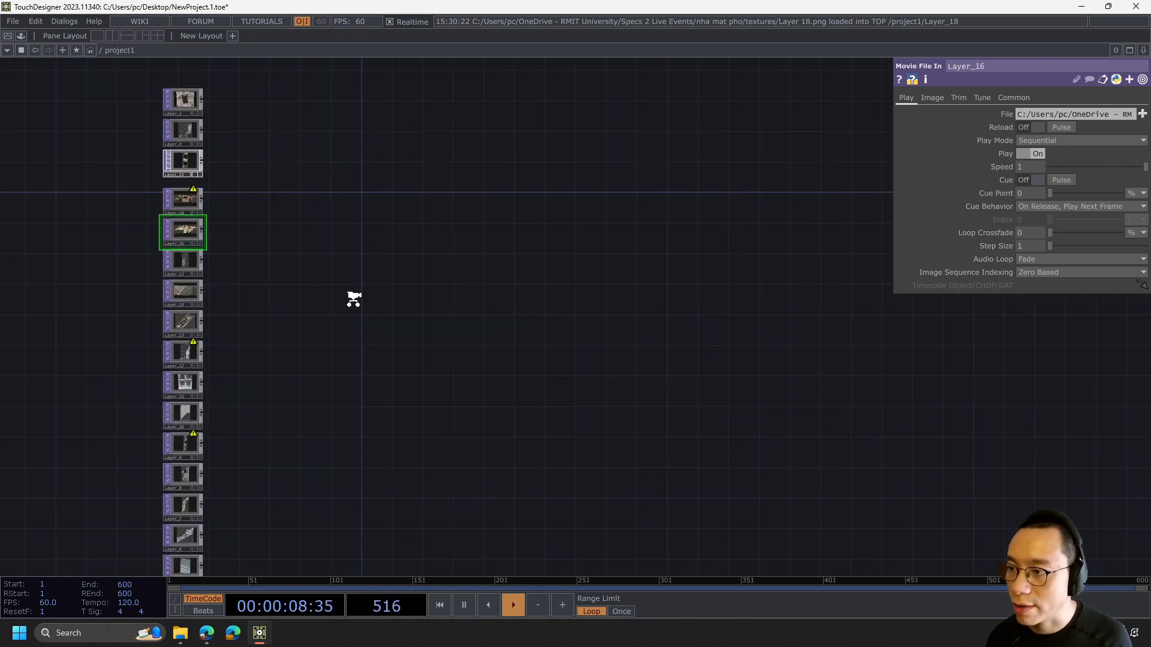
pyautogui.scroll(-2, 354, 299)
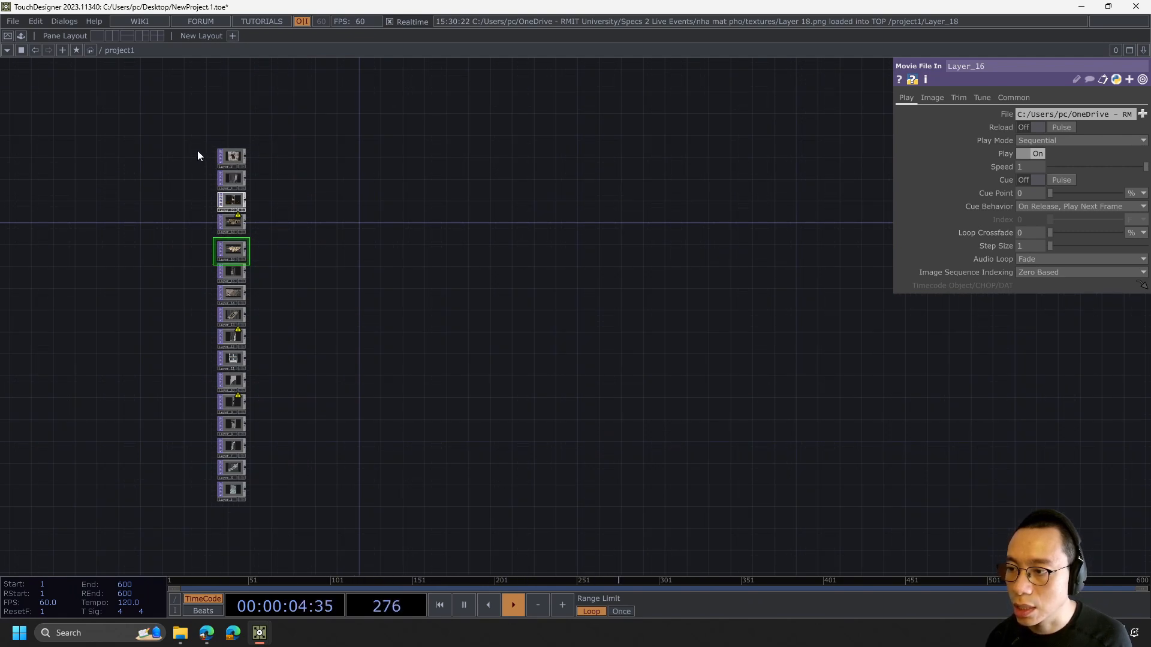
pyautogui.moveTo(199, 146); pyautogui.dragTo(243, 146)
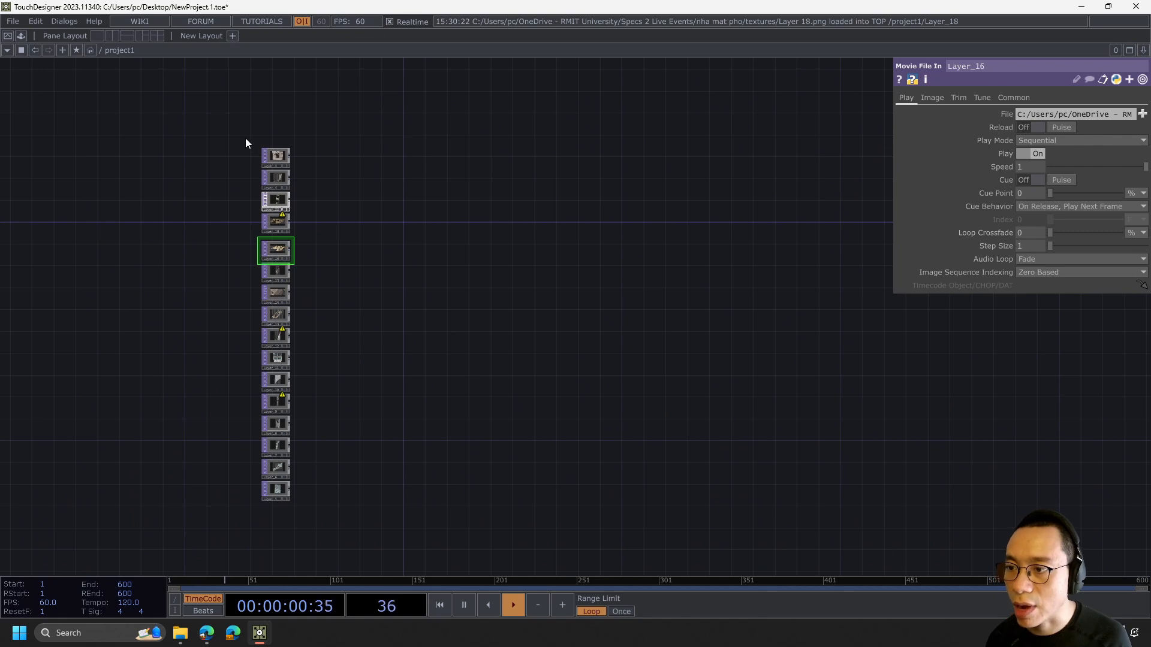
# - Add a Switch TOP beside the middle of the image node column
pyautogui.moveTo(246, 142); pyautogui.dragTo(333, 525, button='right')
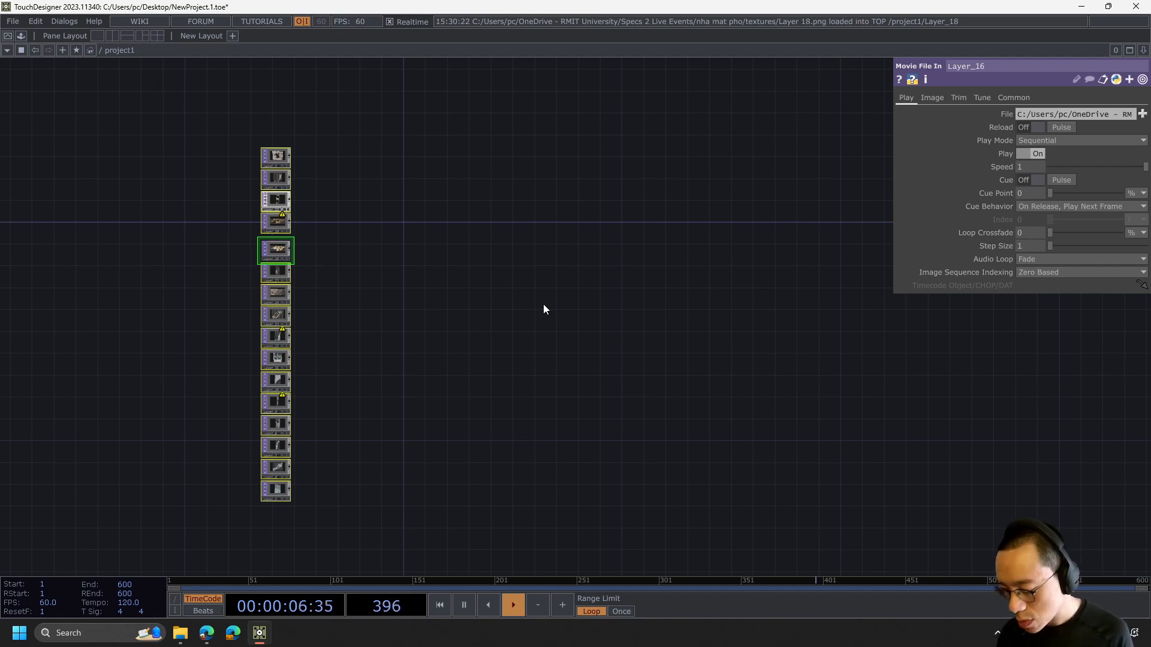
pyautogui.press('Tab')
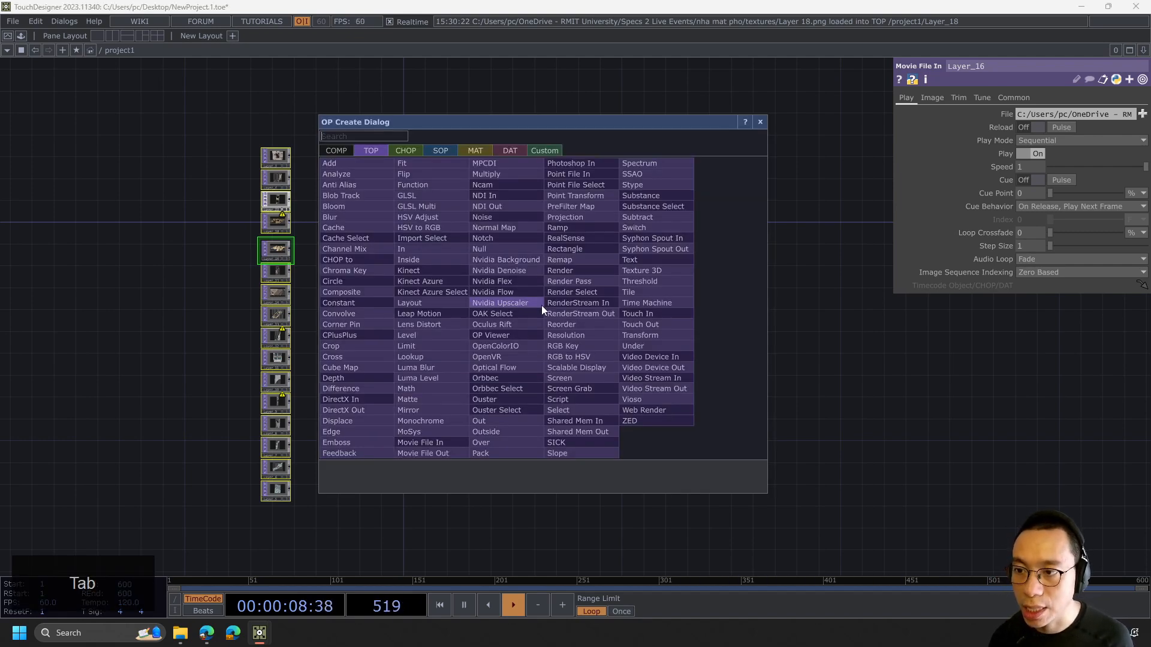
pyautogui.write('switch')
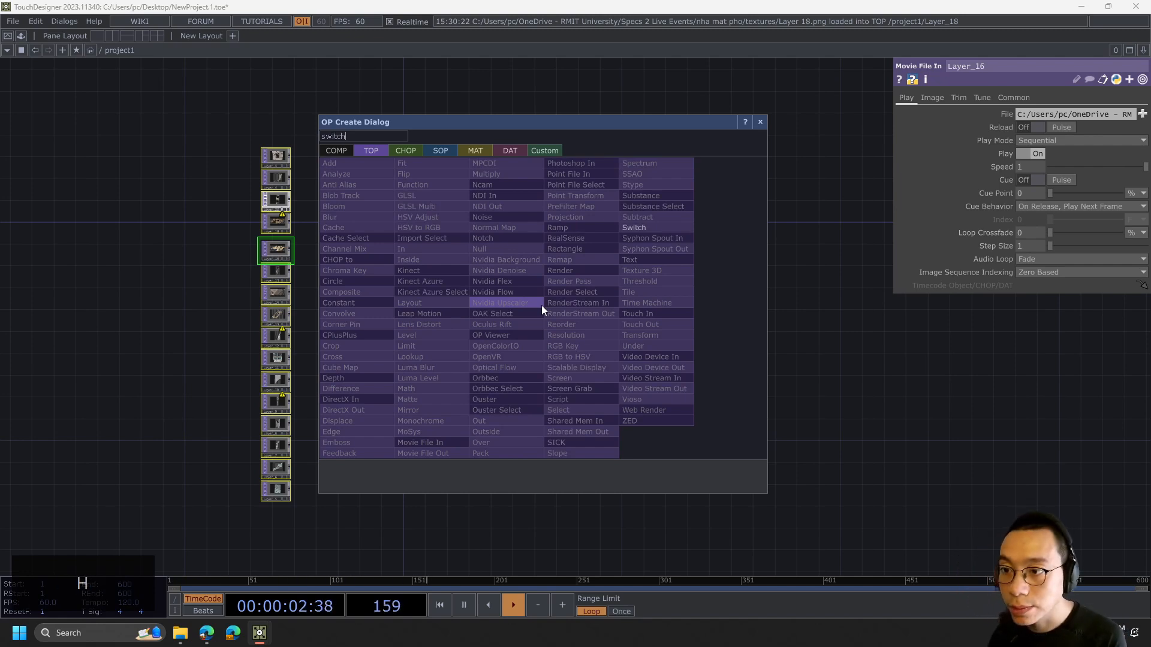
pyautogui.click(629, 228)
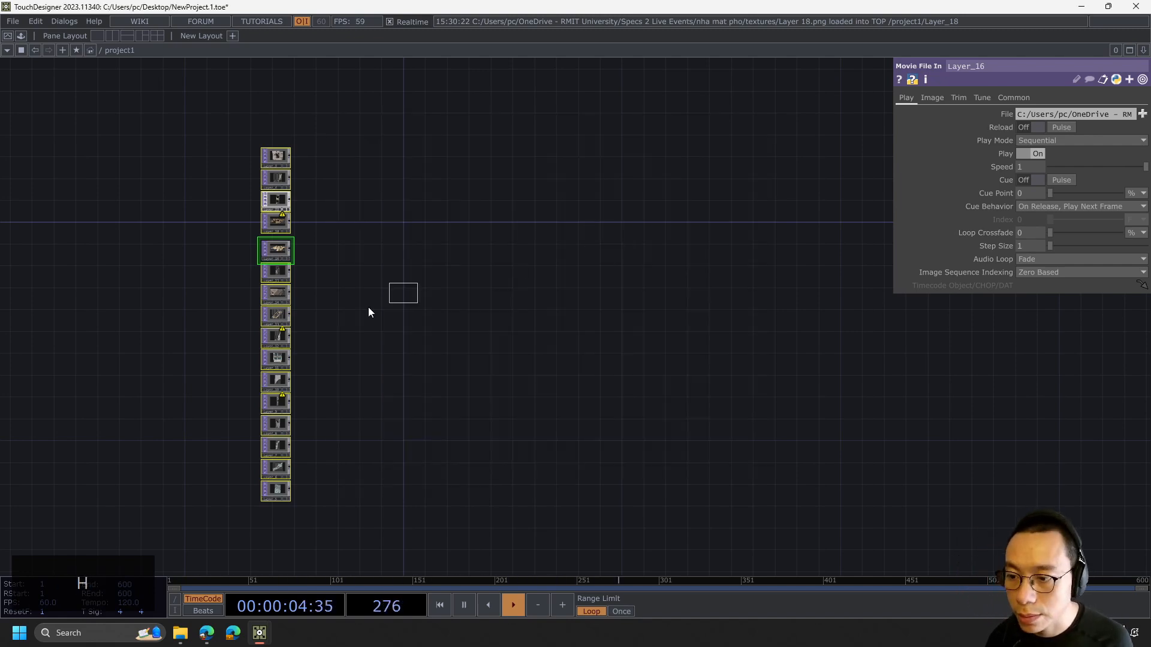
pyautogui.click(348, 322)
# - Select all the image nodes and connect their outputs to the Switch's input together
pyautogui.moveTo(243, 137); pyautogui.dragTo(291, 533, button='right')
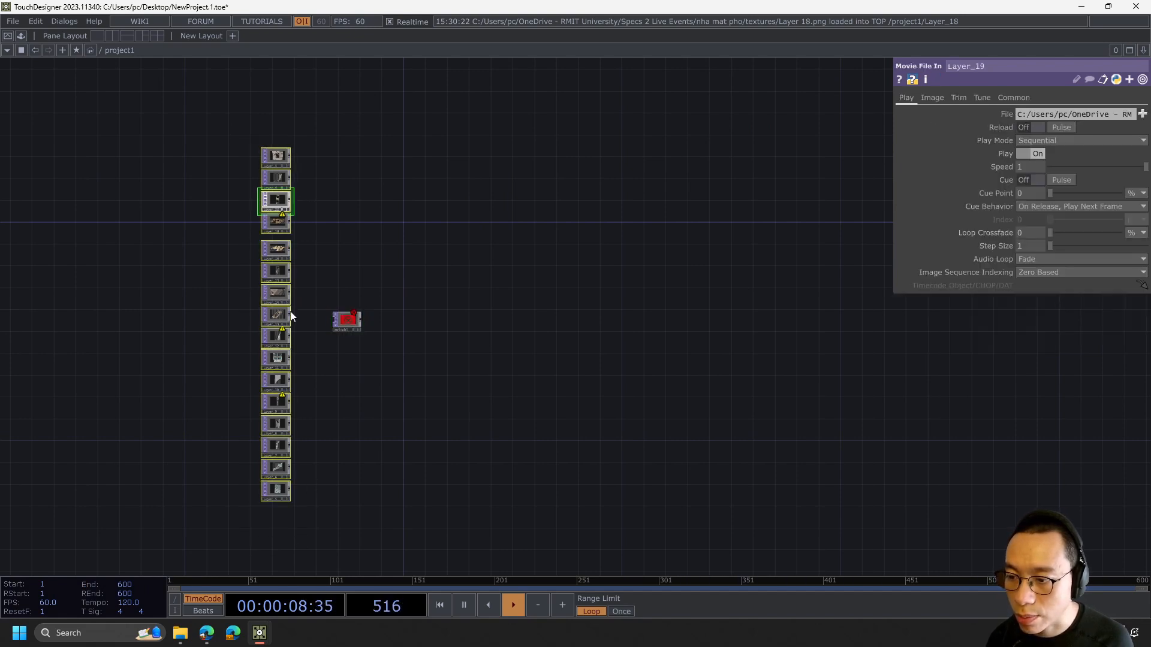
pyautogui.moveTo(289, 316); pyautogui.dragTo(333, 316)
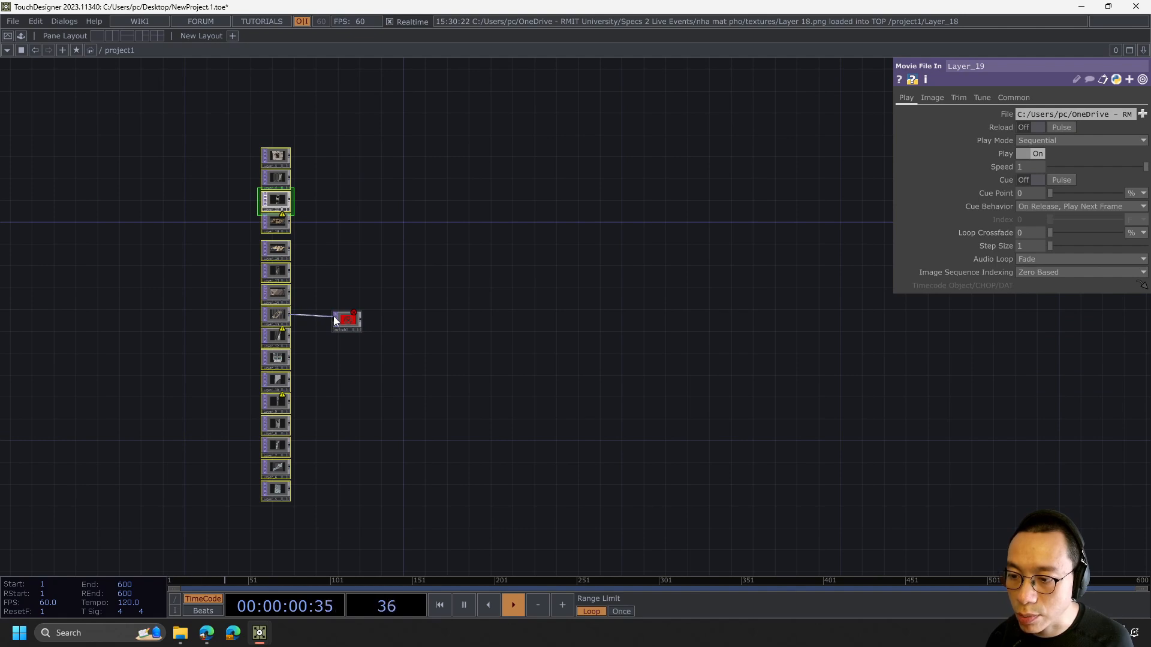
pyautogui.scroll(5, 310, 346)
pyautogui.moveTo(223, 220); pyautogui.dragTo(389, 225)
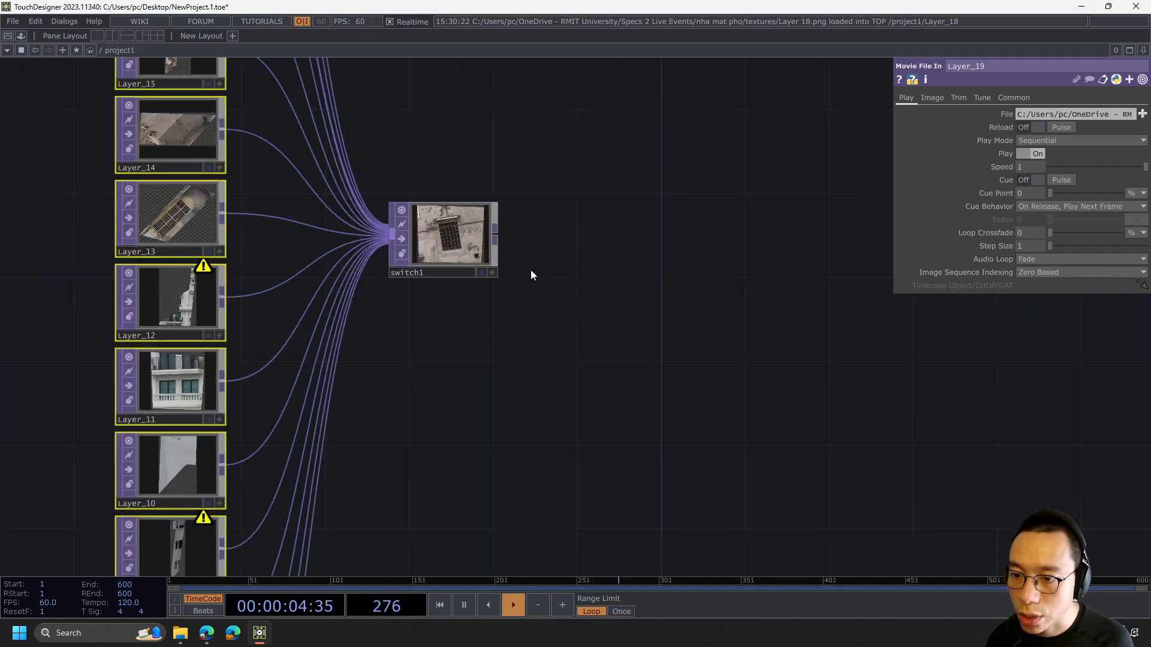
pyautogui.scroll(-4, 591, 173)
pyautogui.scroll(-1, 516, 155)
pyautogui.moveTo(494, 222); pyautogui.dragTo(576, 331)
pyautogui.moveTo(580, 259); pyautogui.dragTo(534, 233)
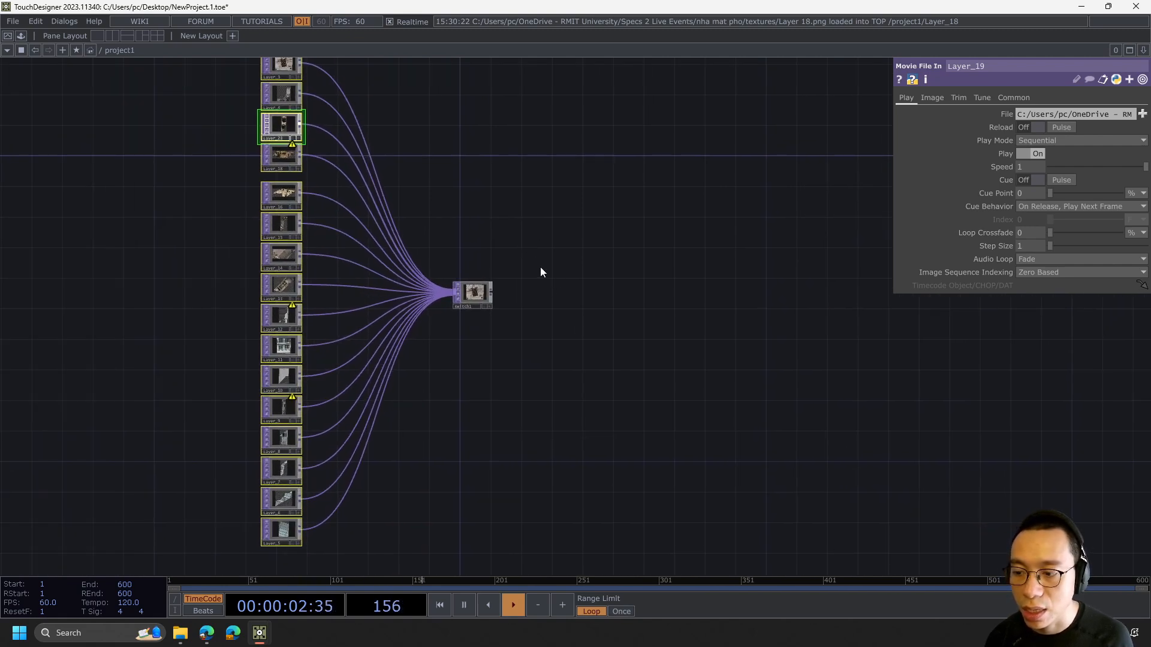
# - Set the Switch TOP's Index to the expression me.time.frame%21-1
pyautogui.click(473, 292)
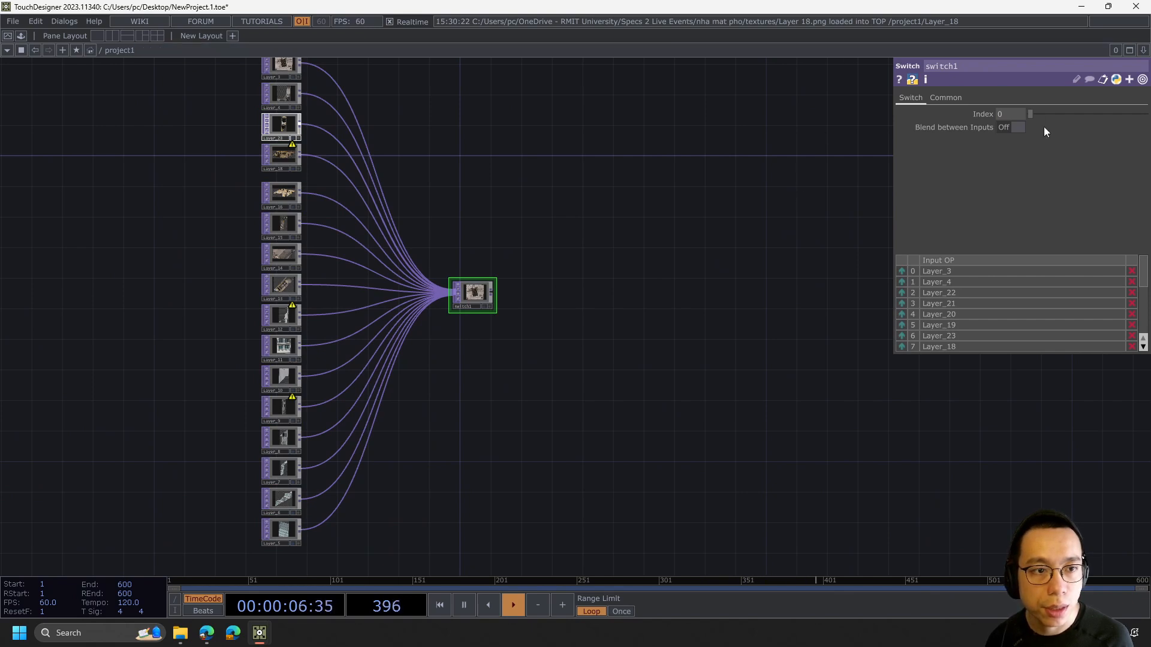
pyautogui.click(979, 114)
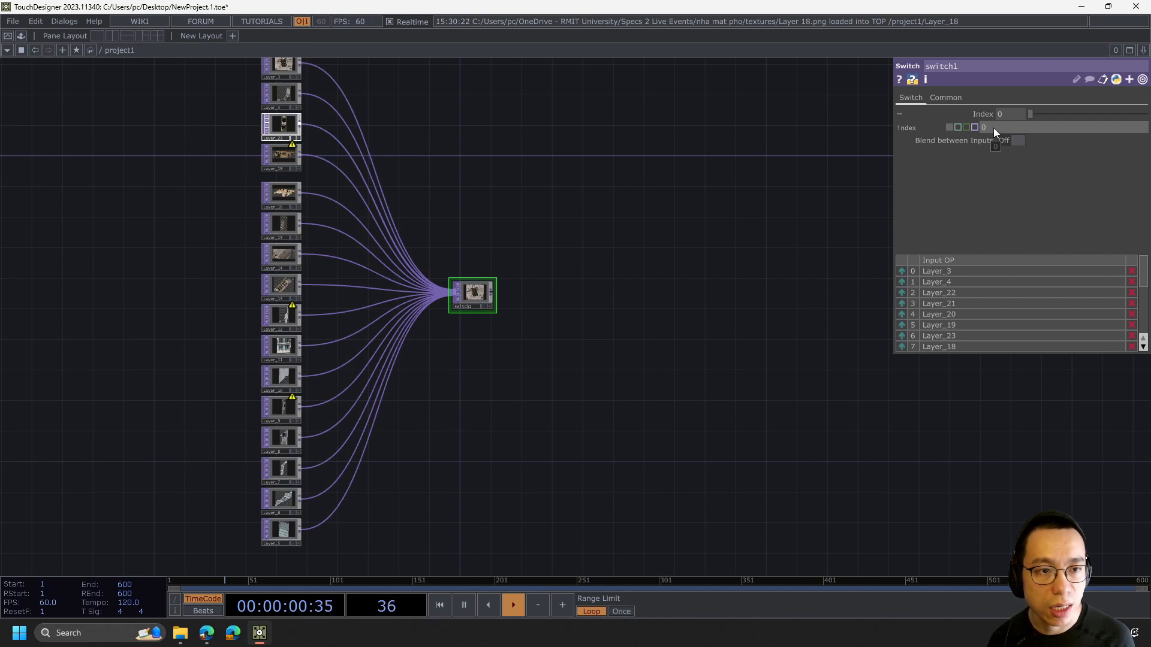
pyautogui.click(995, 127)
pyautogui.write('me.')
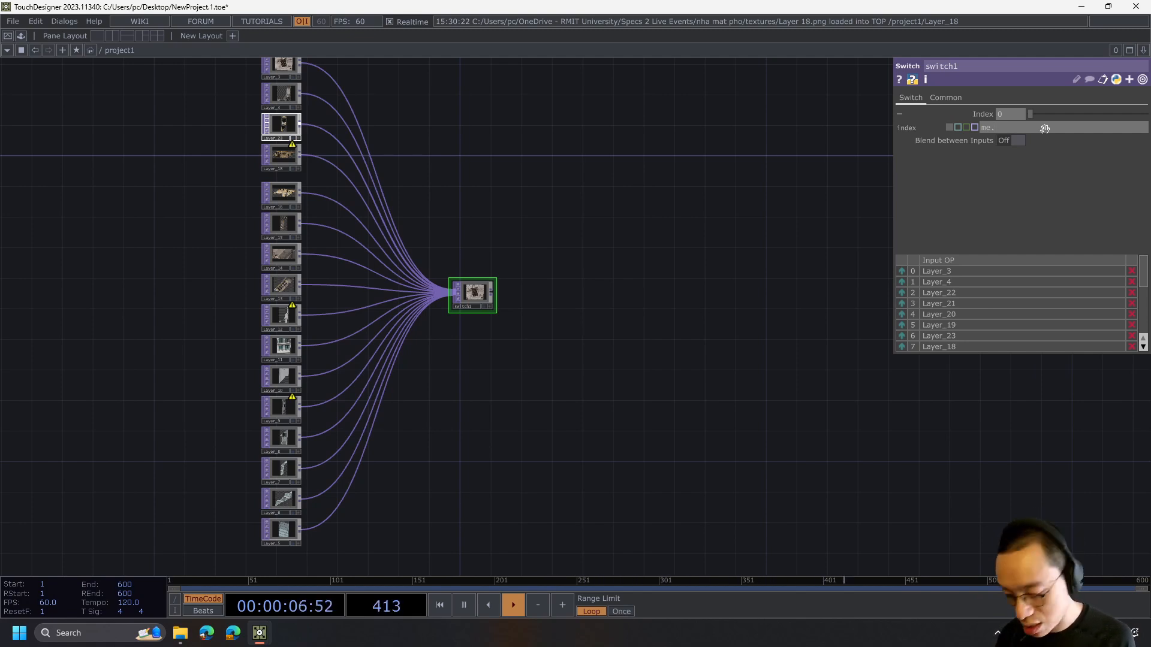
pyautogui.write('time')
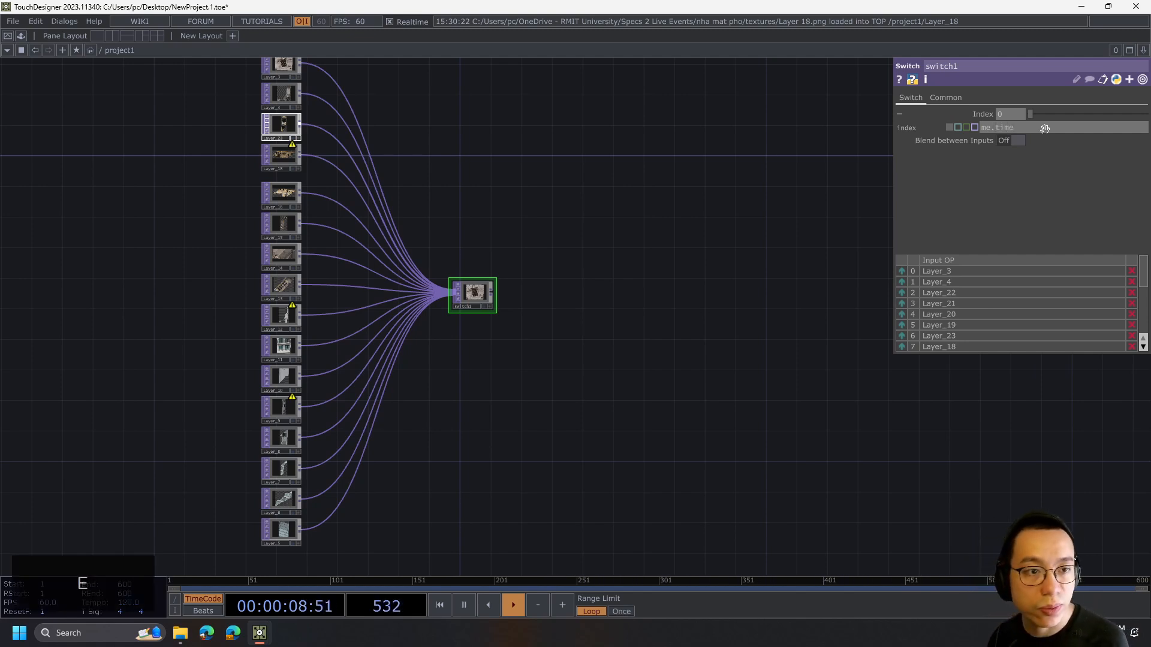
pyautogui.press('BackSpace')
pyautogui.write('.fram')
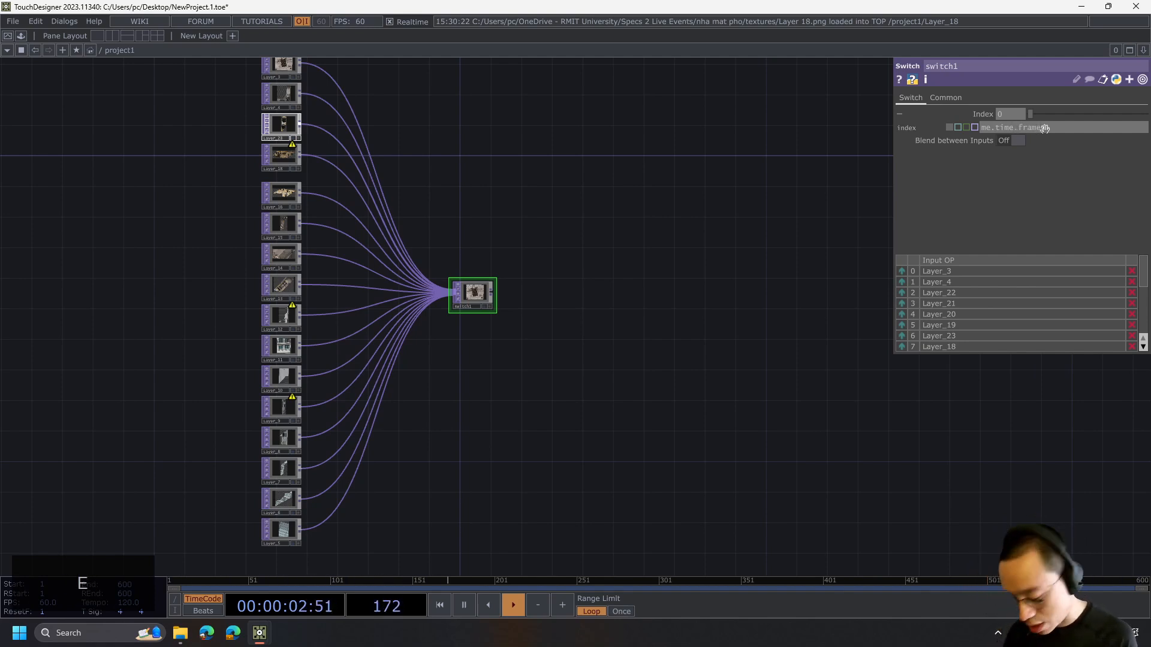
pyautogui.write('e')
pyautogui.write('%10')
pyautogui.press('BackSpace')
pyautogui.press('BackSpace')
pyautogui.write('2')
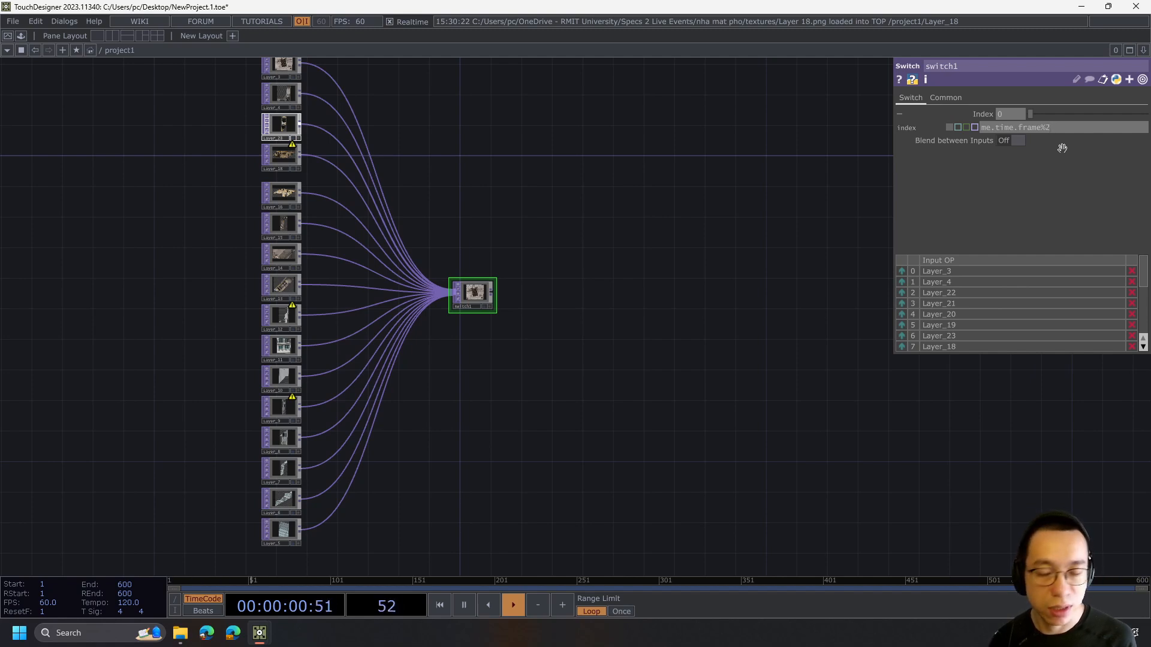
pyautogui.write('1')
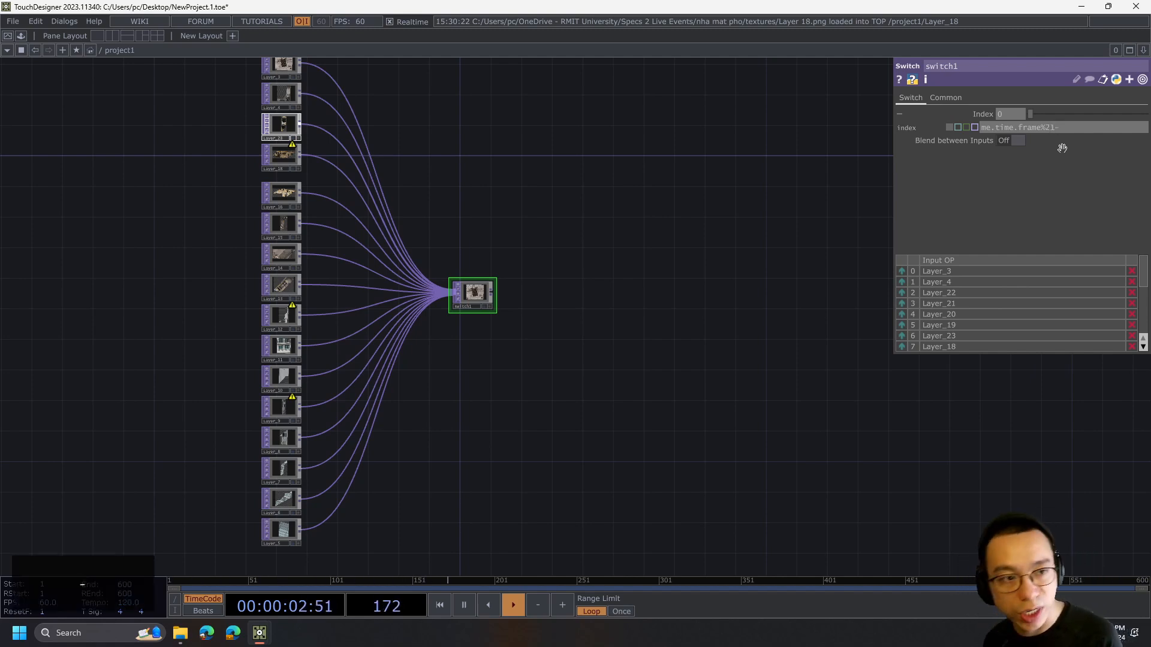
pyautogui.write('-1')
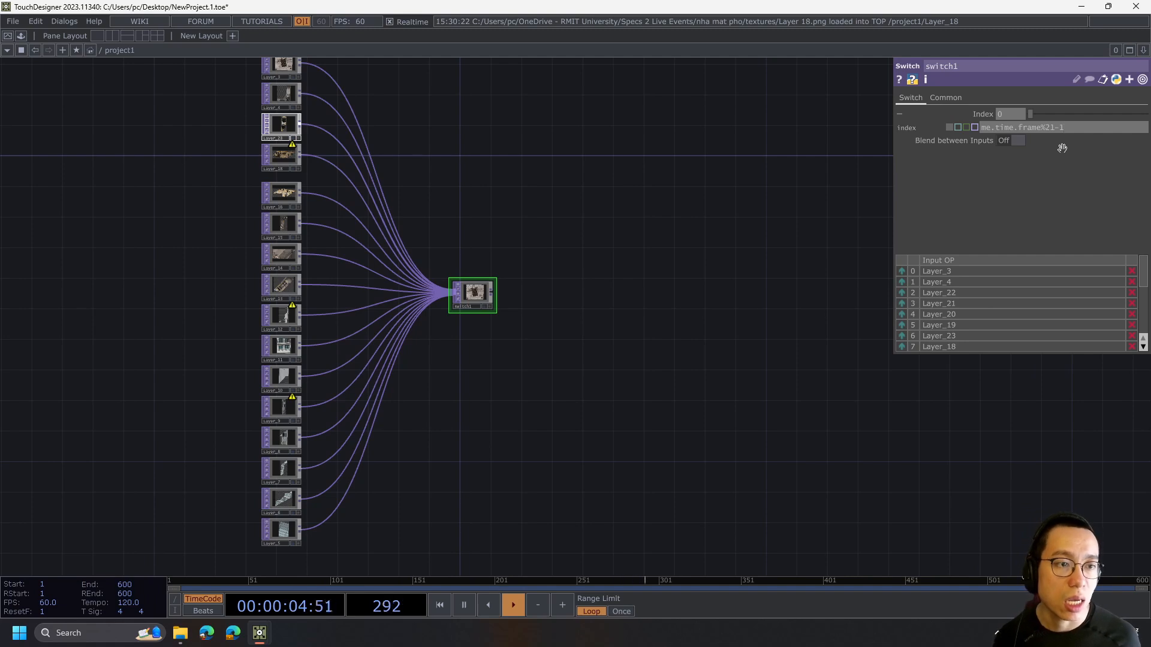
pyautogui.press('Return')
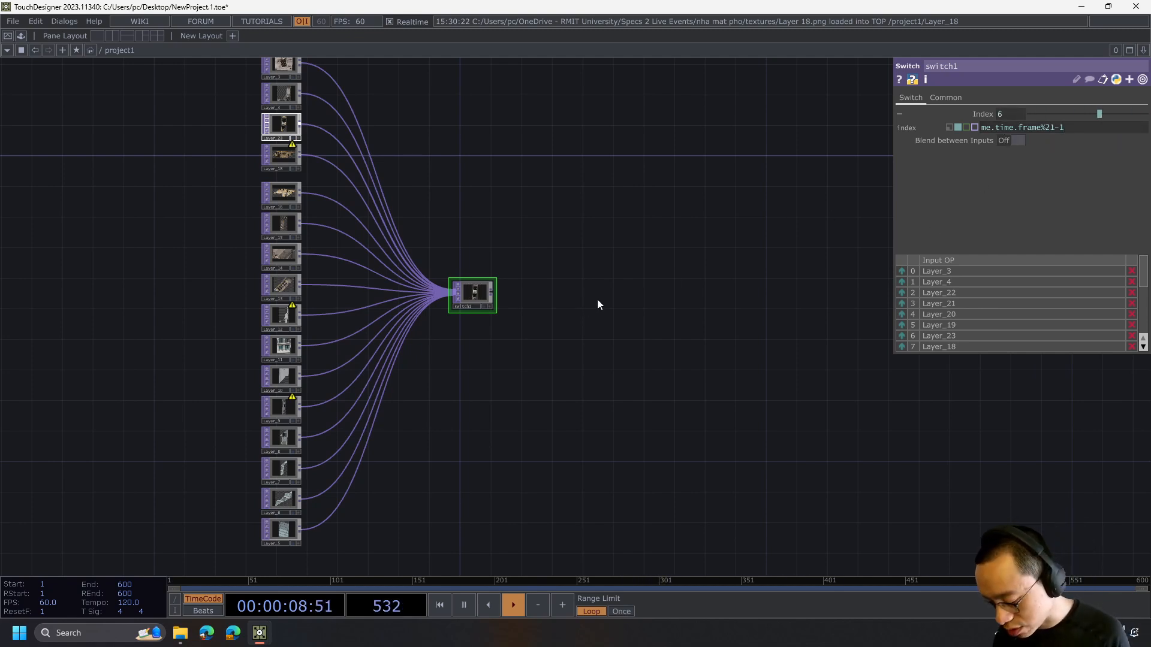
# - Add a Texture 3D TOP beside the Switch and feed the Switch's output into it
pyautogui.press('Tab')
pyautogui.write('to')
pyautogui.press('BackSpace')
pyautogui.press('BackSpace')
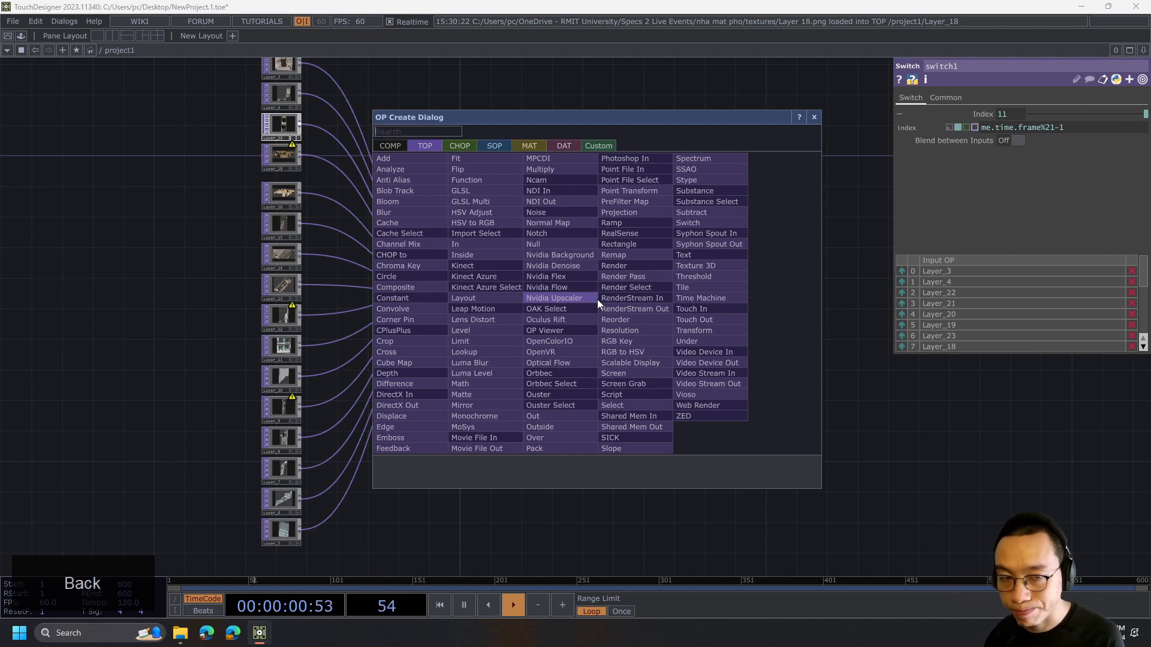
pyautogui.write('texture')
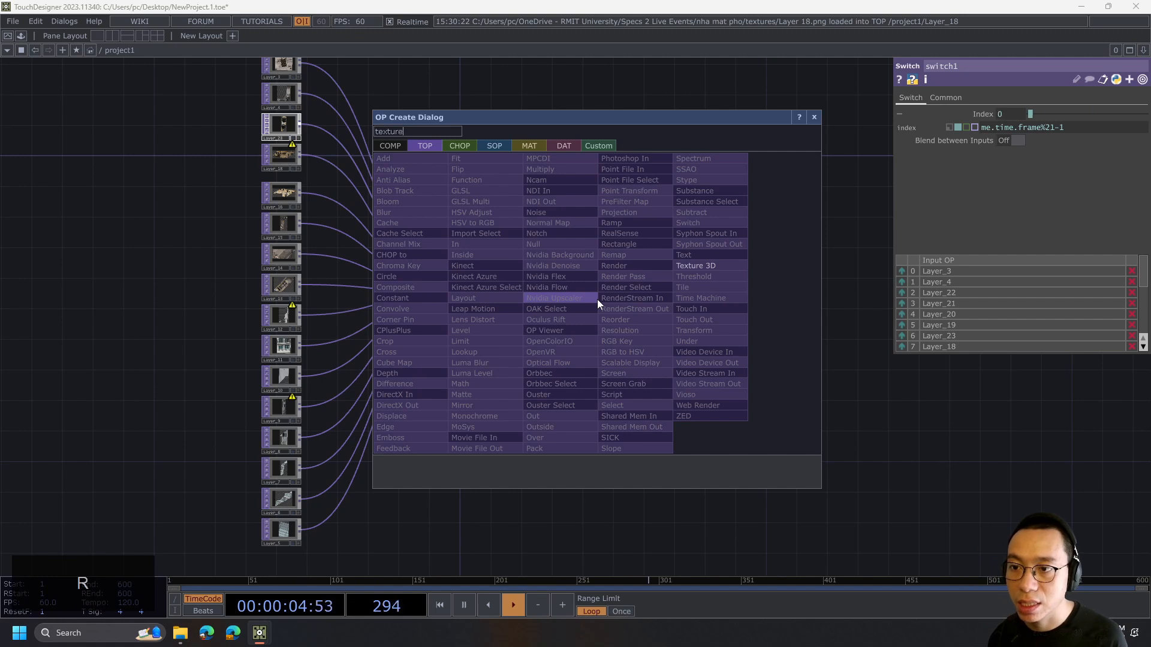
pyautogui.click(734, 265)
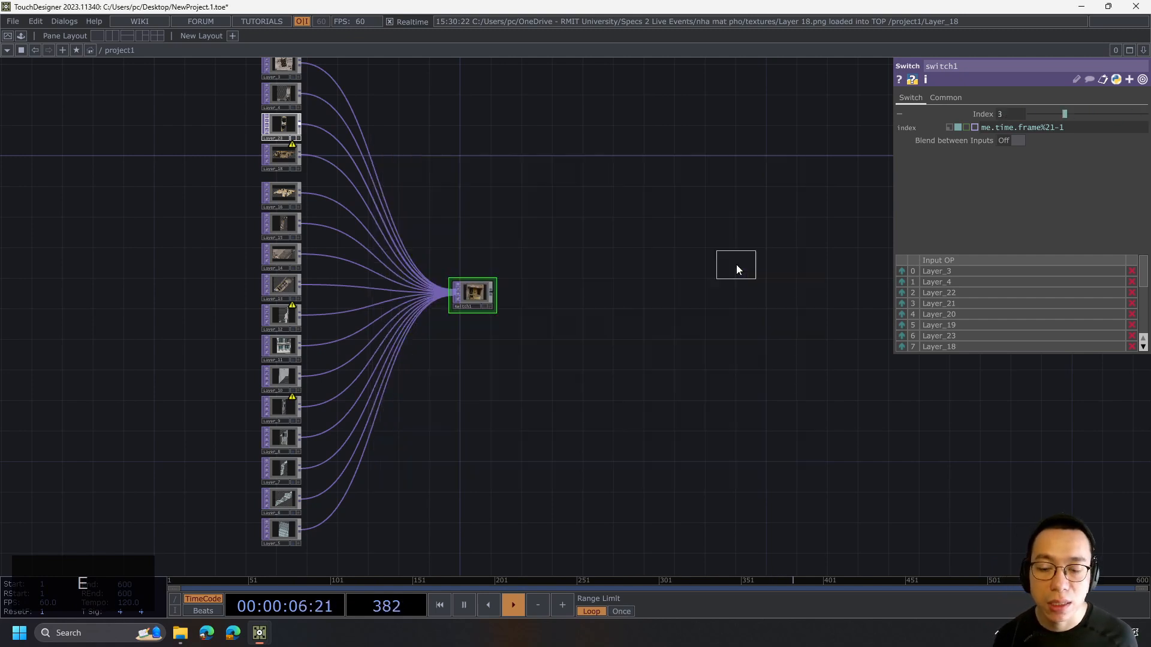
pyautogui.click(567, 298)
pyautogui.scroll(3, 552, 303)
pyautogui.click(432, 278)
pyautogui.click(519, 264)
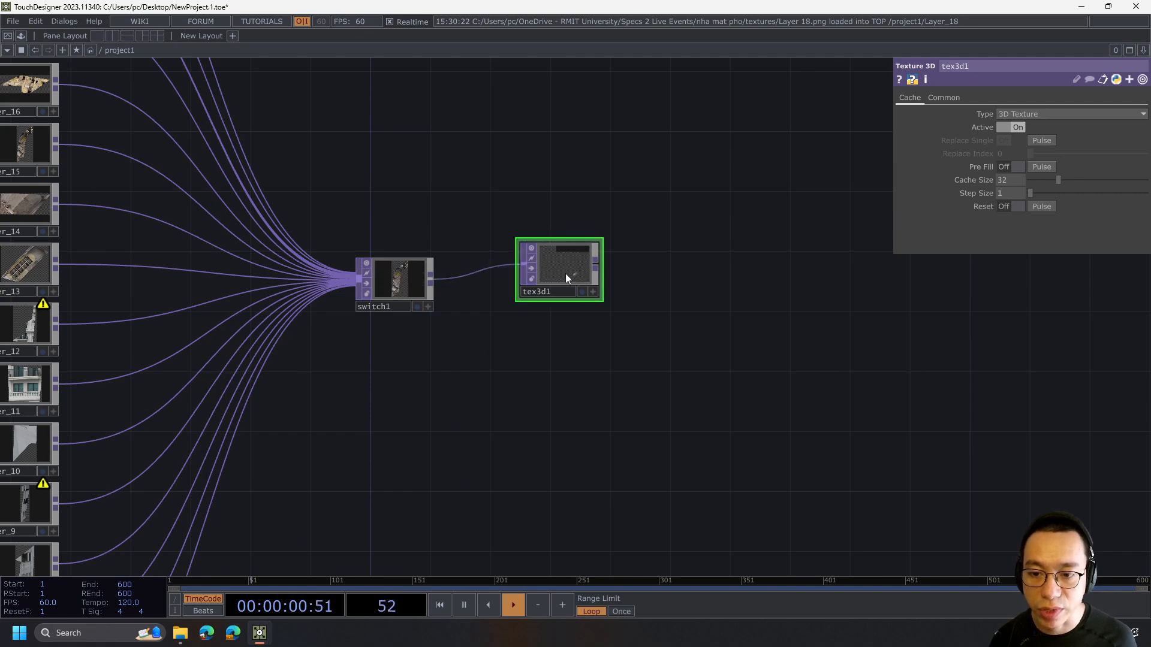
pyautogui.moveTo(566, 288); pyautogui.dragTo(623, 511)
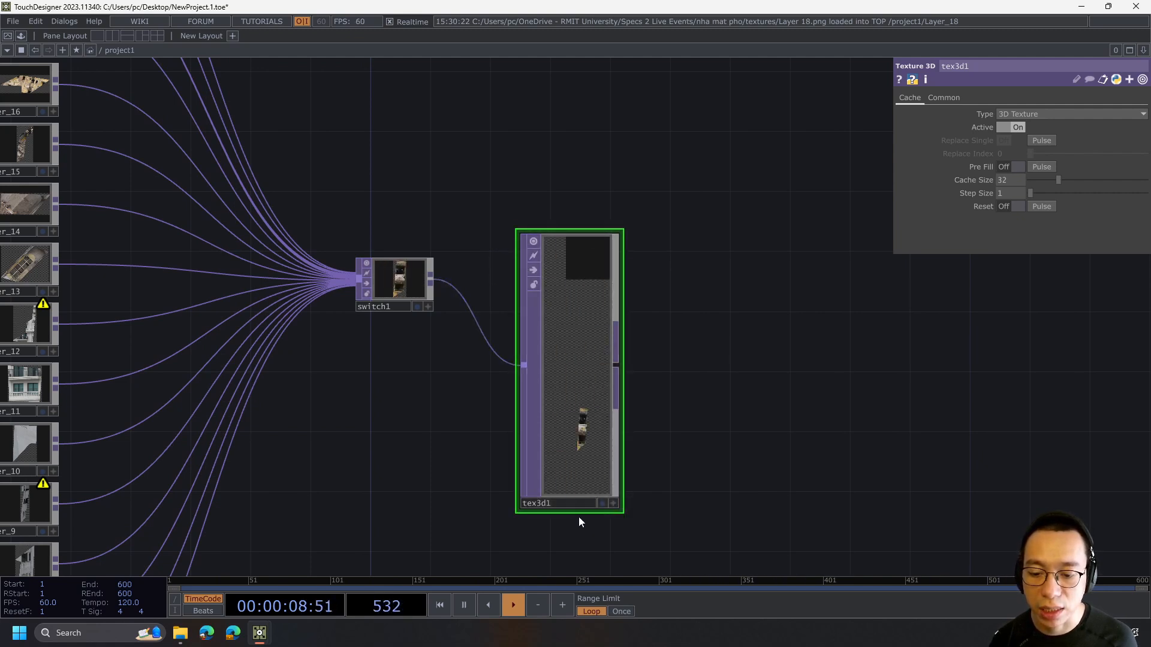
pyautogui.moveTo(579, 512); pyautogui.dragTo(520, 280)
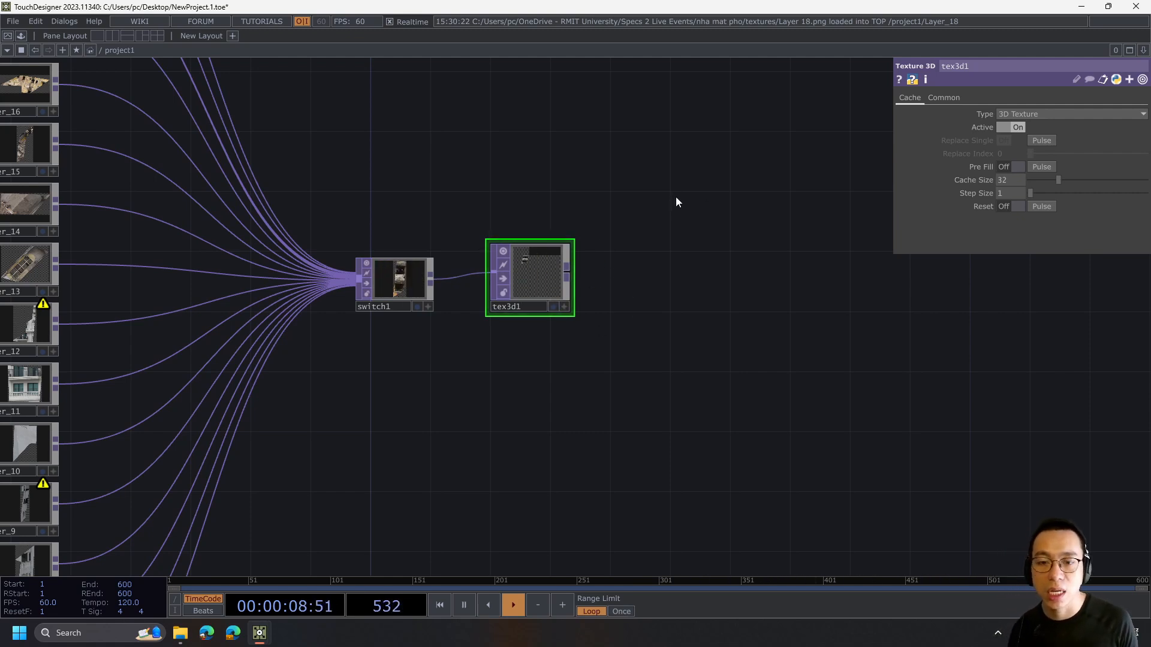
# - Set the Texture 3D TOP to 2D Texture Array with a cache size of 21 and turn on Pre Fill
pyautogui.click(1075, 113)
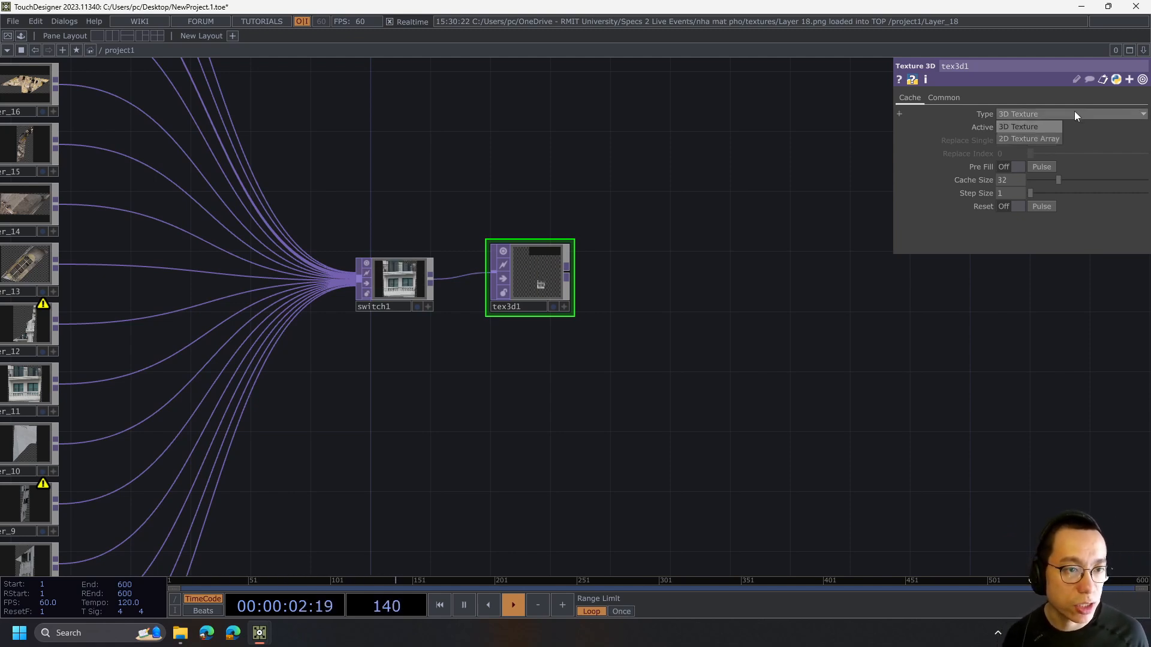
pyautogui.click(1040, 138)
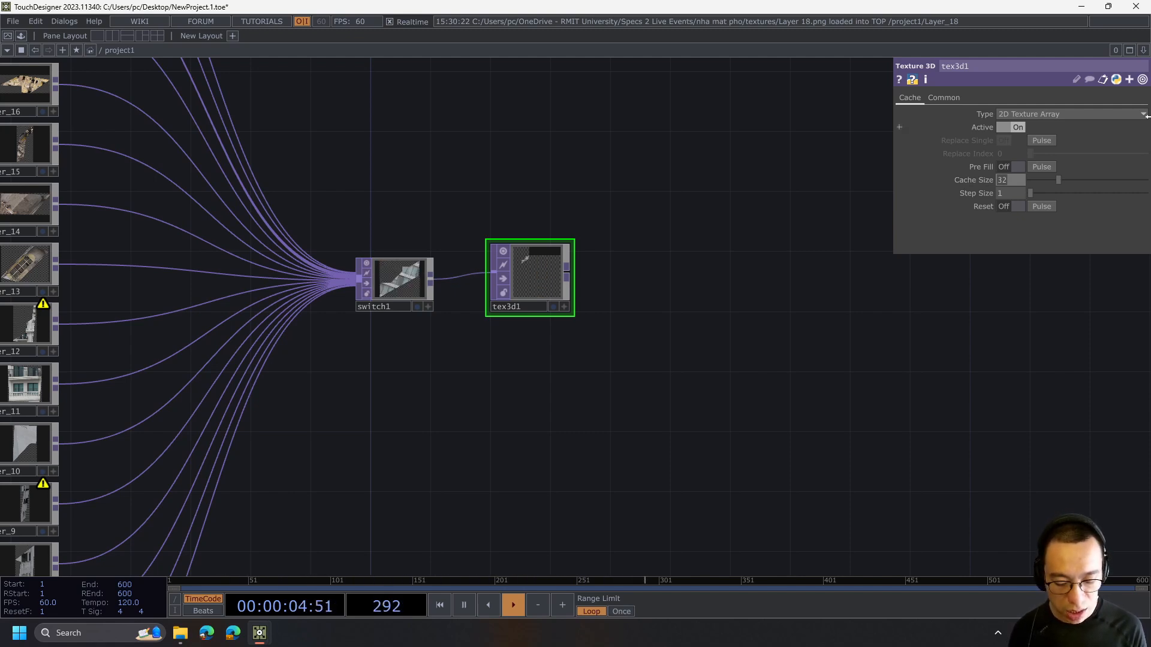
pyautogui.write('21')
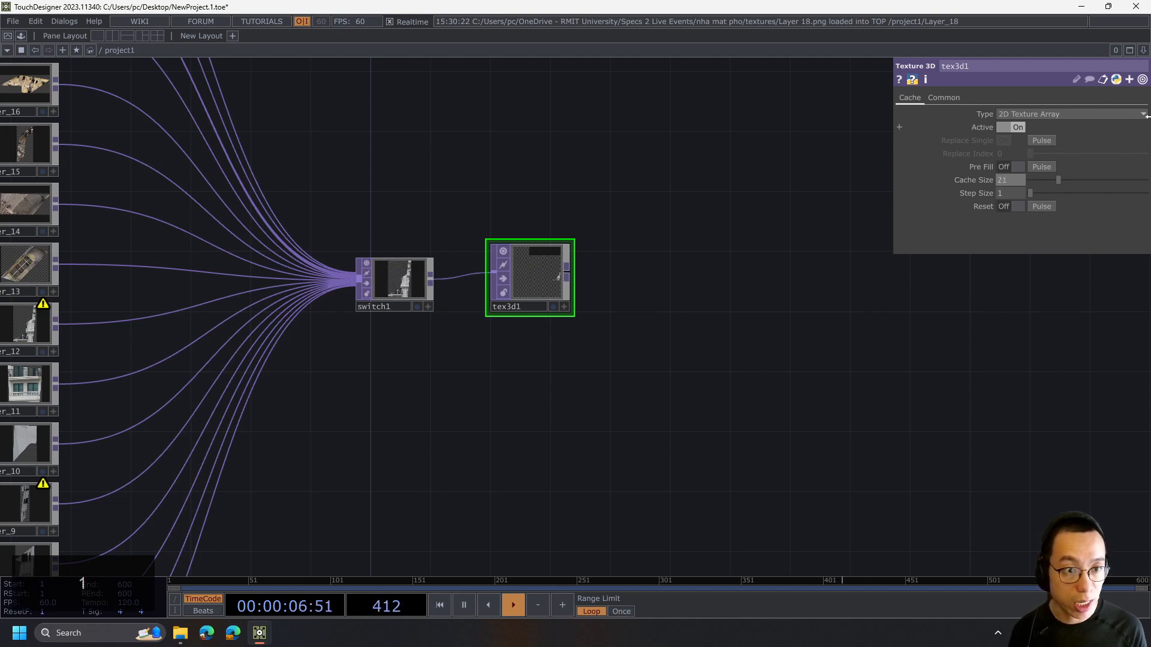
pyautogui.press('Return')
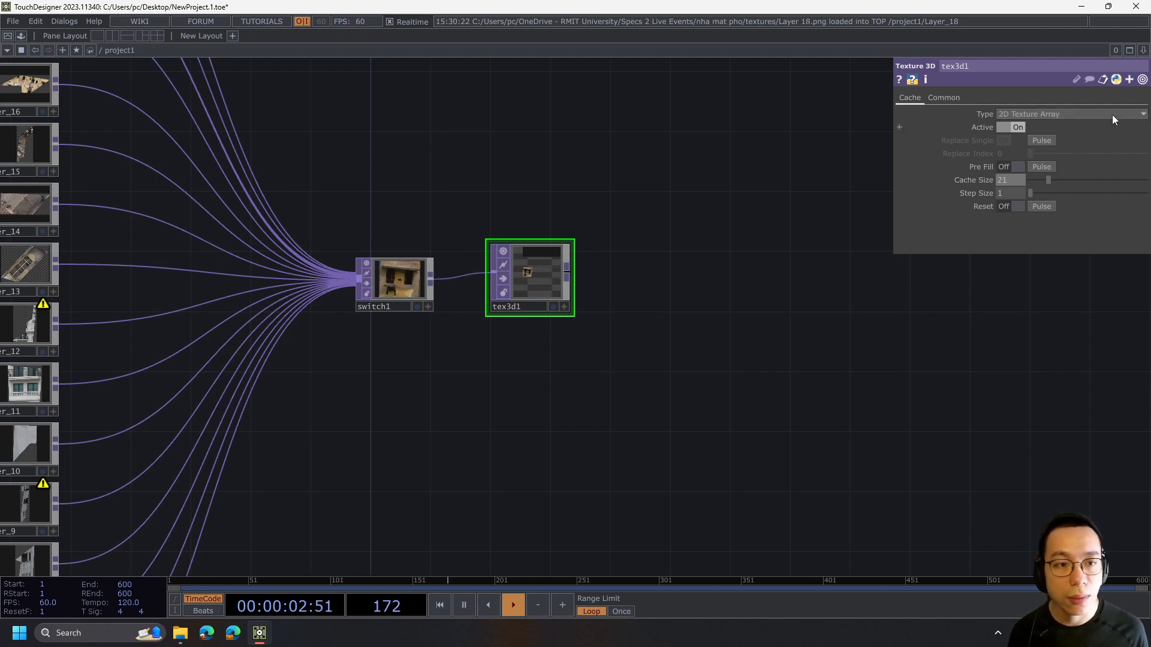
pyautogui.click(1014, 167)
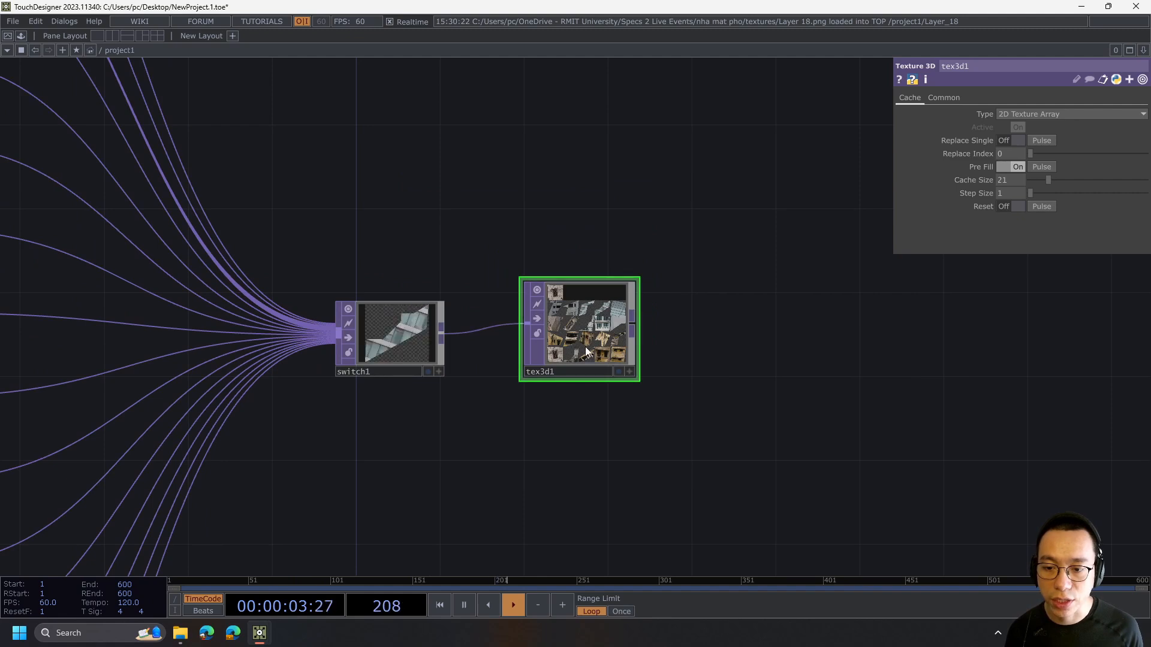
# - Examine the image tiles cached in the Texture 3D node and compare them with the Switch's input images
pyautogui.scroll(3, 581, 348)
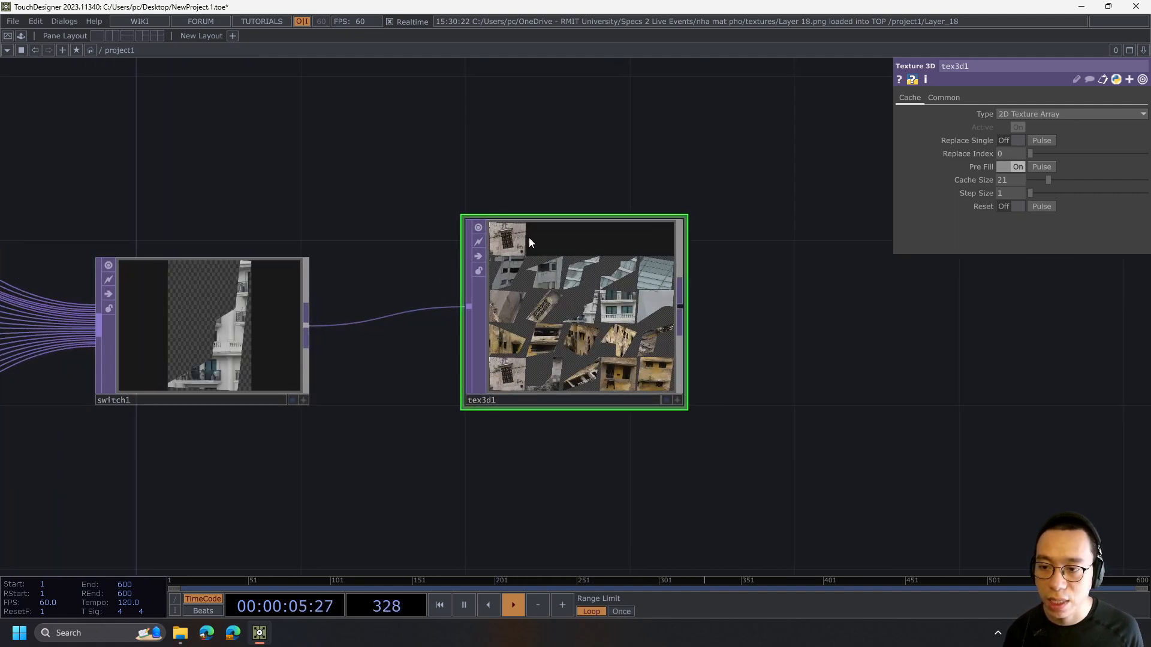
pyautogui.scroll(-5, 291, 222)
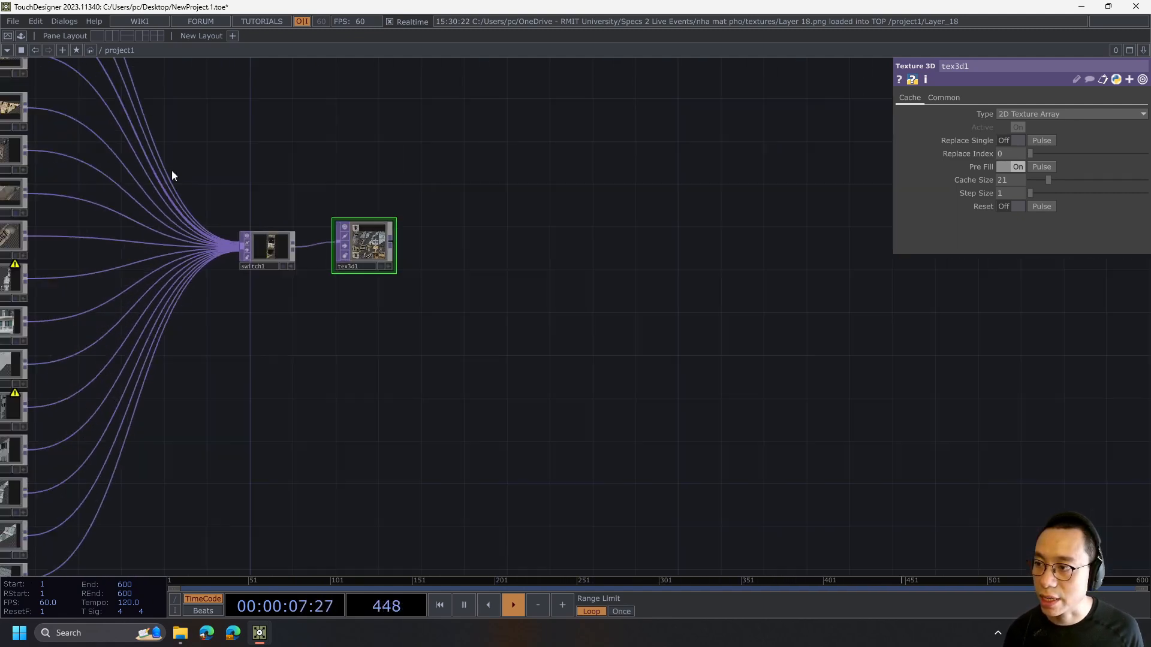
pyautogui.moveTo(197, 107); pyautogui.dragTo(200, 137)
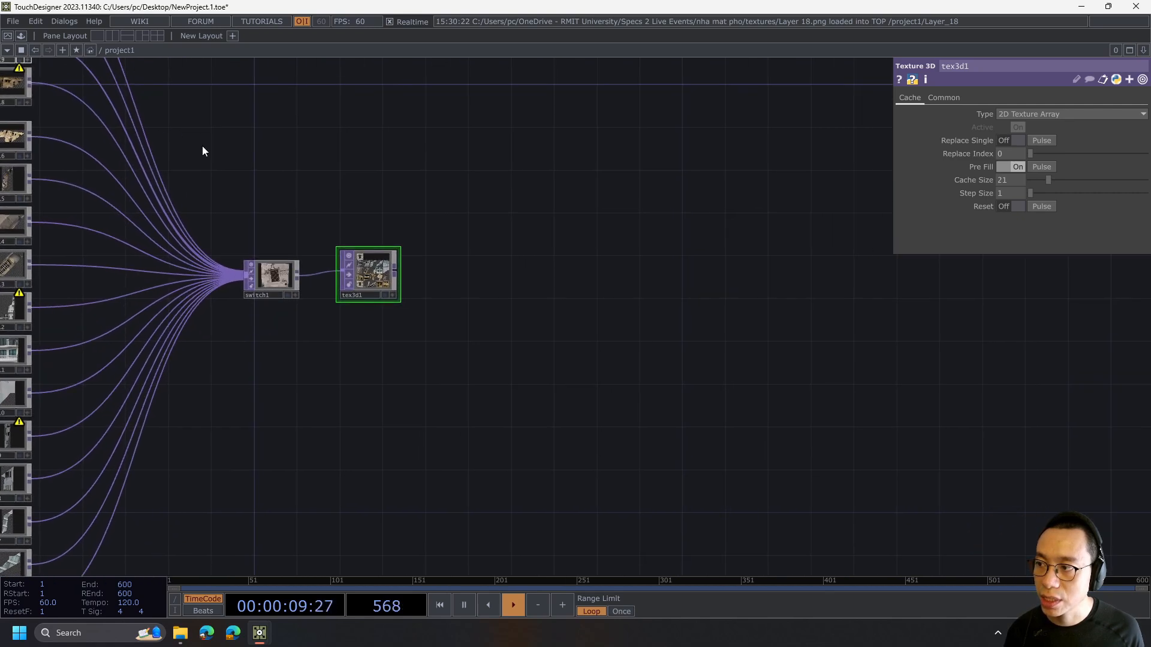
pyautogui.scroll(-3, 211, 161)
pyautogui.scroll(6, 273, 252)
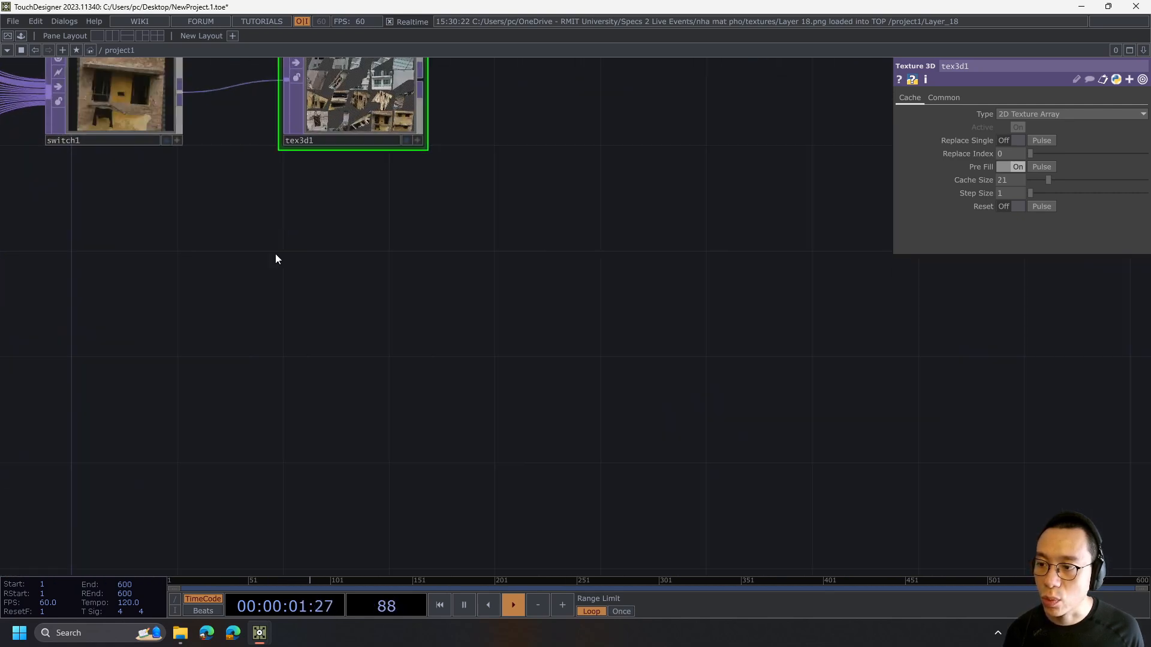
pyautogui.moveTo(304, 210); pyautogui.dragTo(308, 370)
pyautogui.scroll(4, 365, 156)
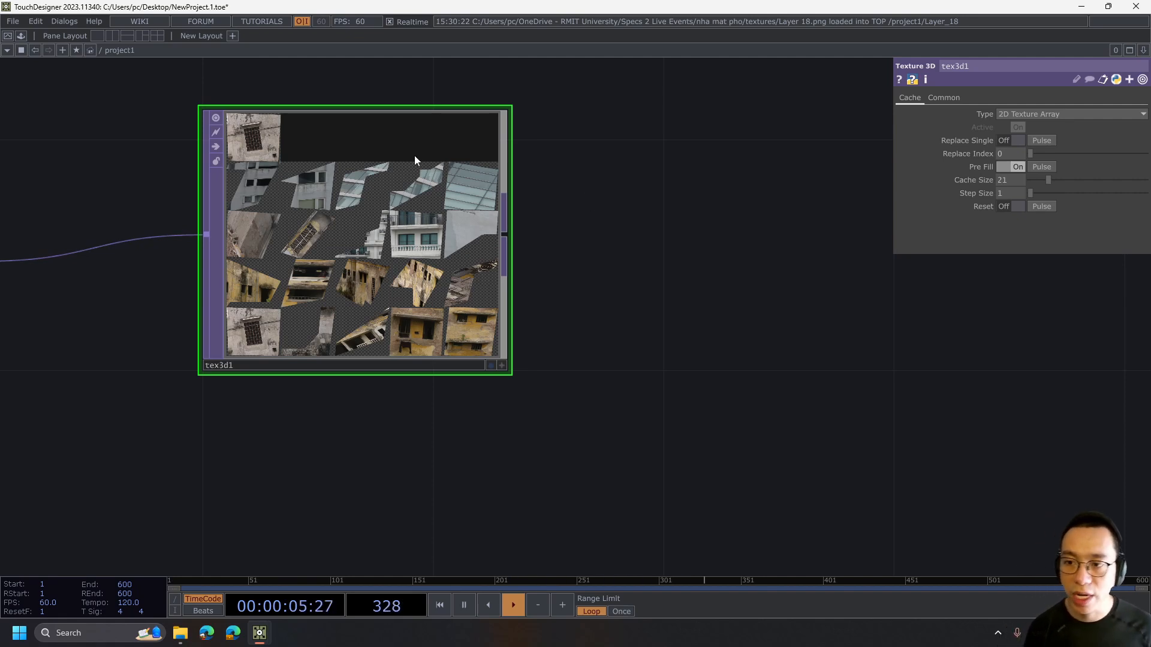
pyautogui.scroll(-5, 453, 282)
pyautogui.scroll(-6, 430, 359)
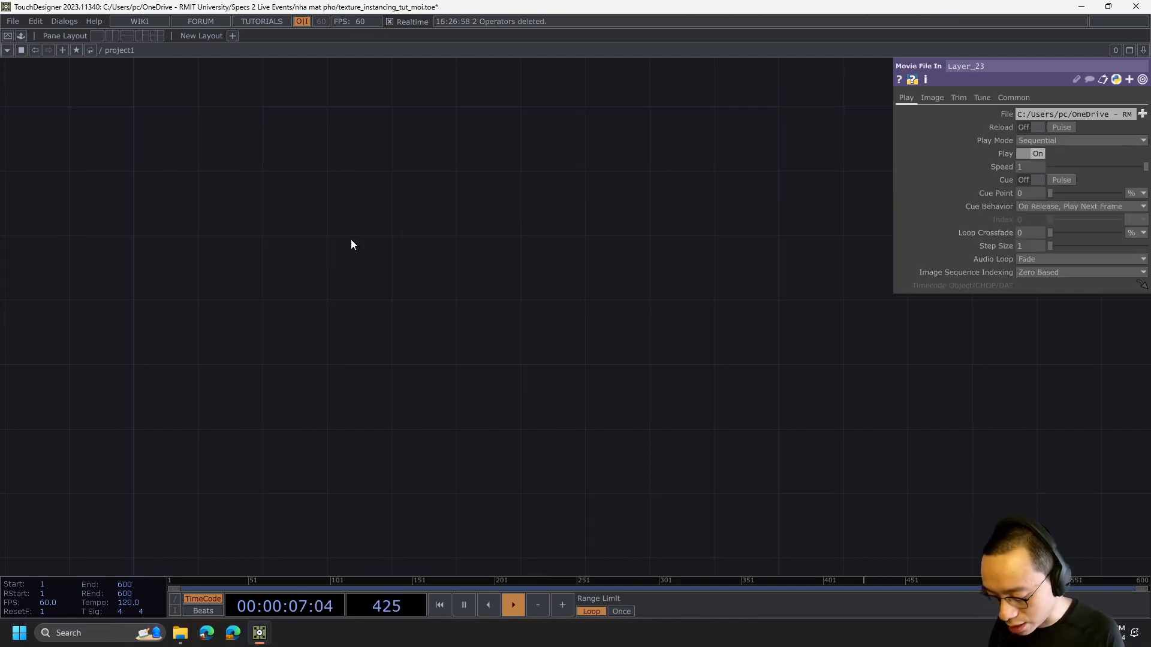
# - Add a Constant CHOP in the empty area of the network
pyautogui.press('Tab')
pyautogui.write('co')
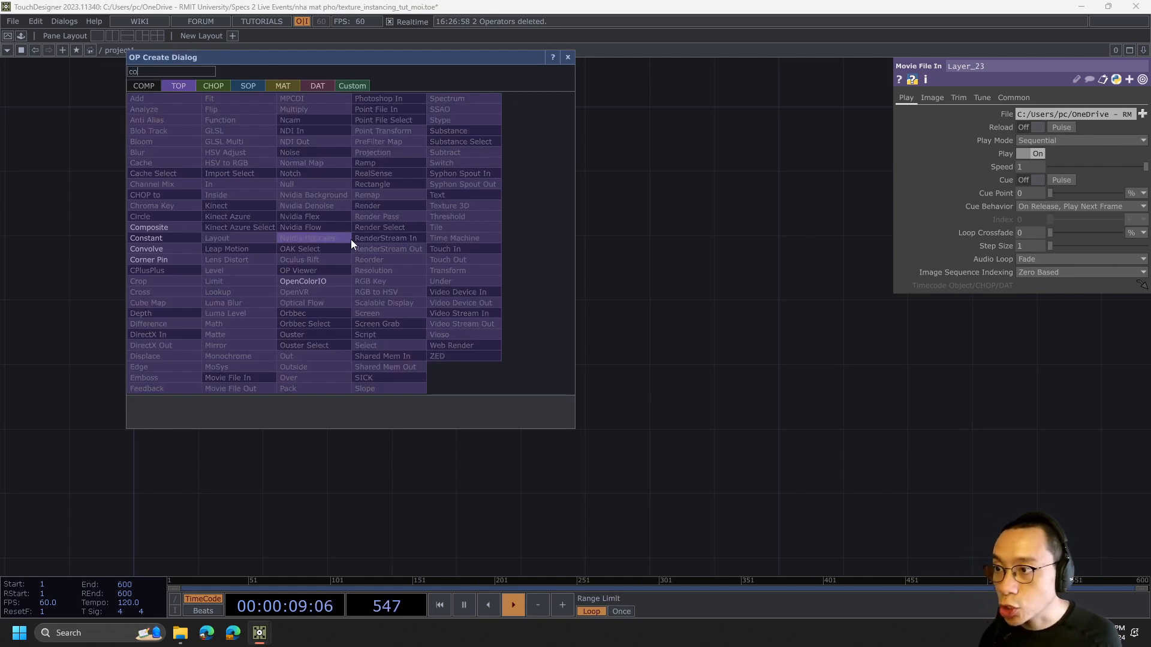
pyautogui.click(212, 83)
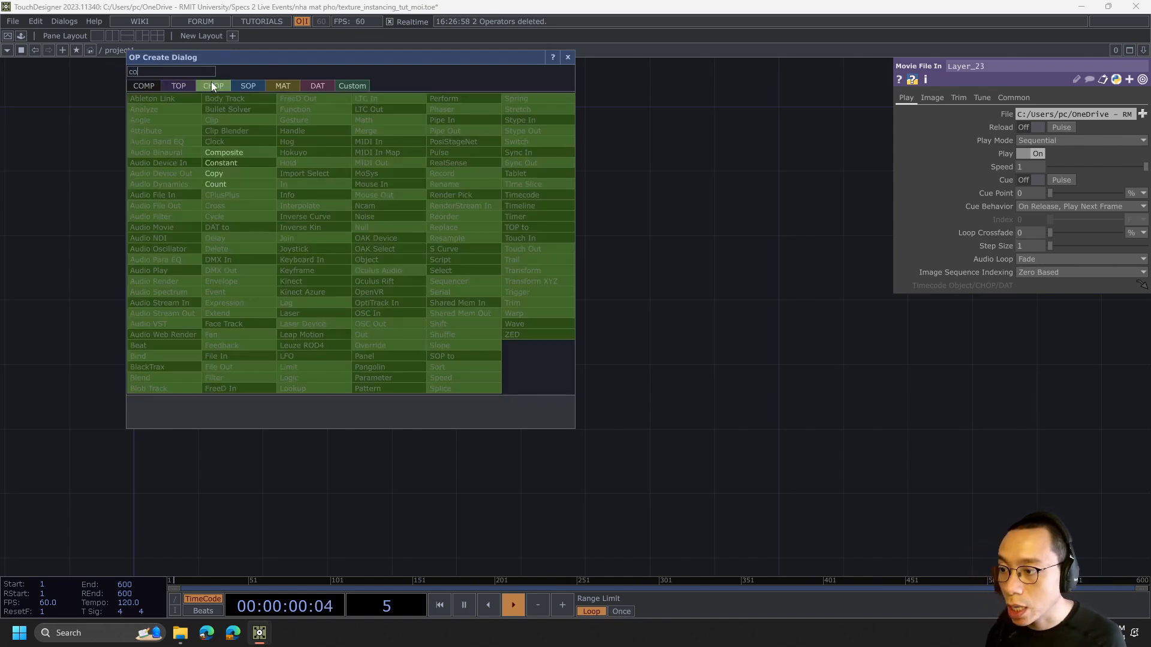
pyautogui.click(231, 163)
pyautogui.click(154, 330)
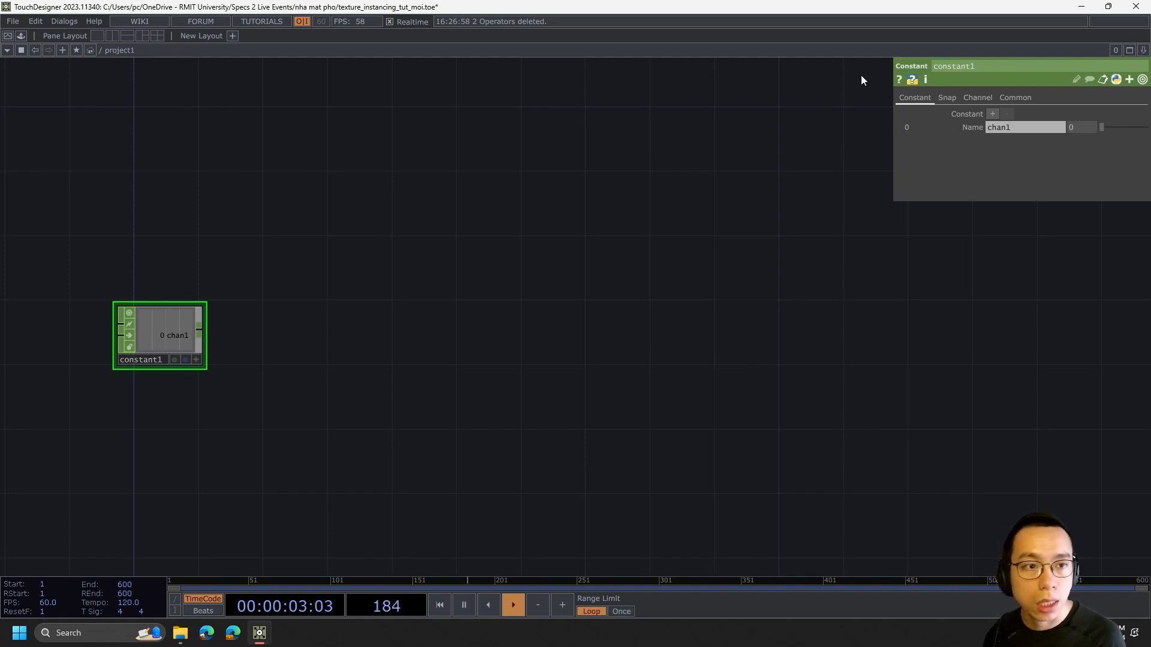
# - Name the Constant CHOP's two channels x and y and set both values to 6
pyautogui.write('x')
pyautogui.press('Return')
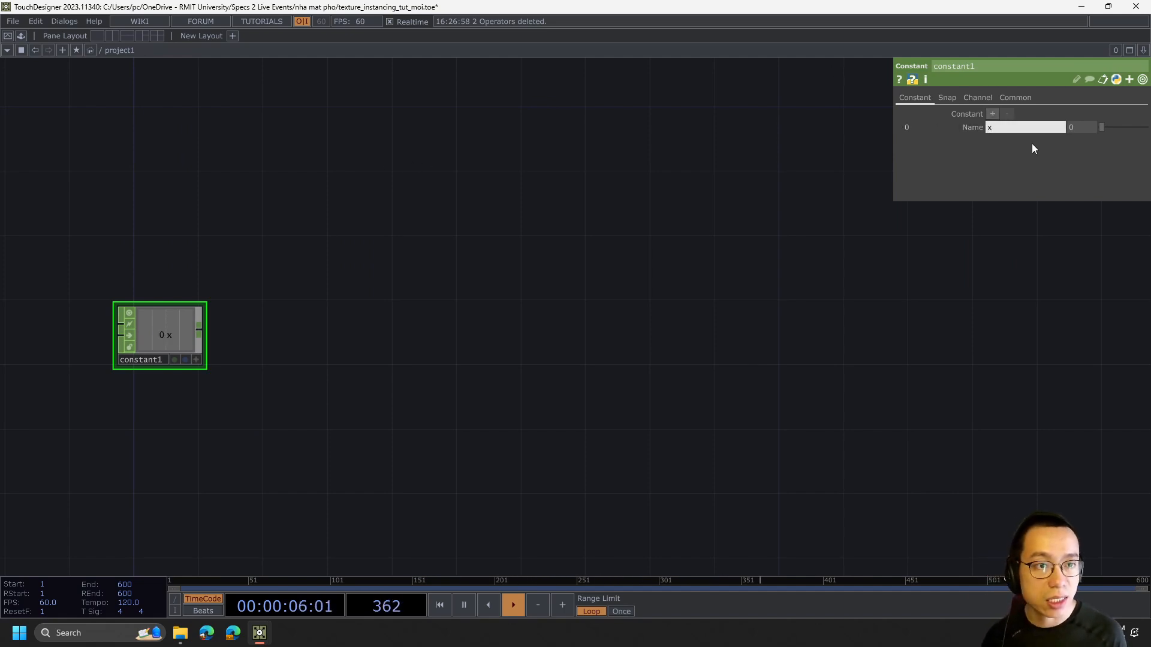
pyautogui.click(993, 114)
pyautogui.write('y')
pyautogui.press('Return')
pyautogui.moveTo(1081, 127); pyautogui.dragTo(1060, 139)
pyautogui.write('66')
pyautogui.press('Return')
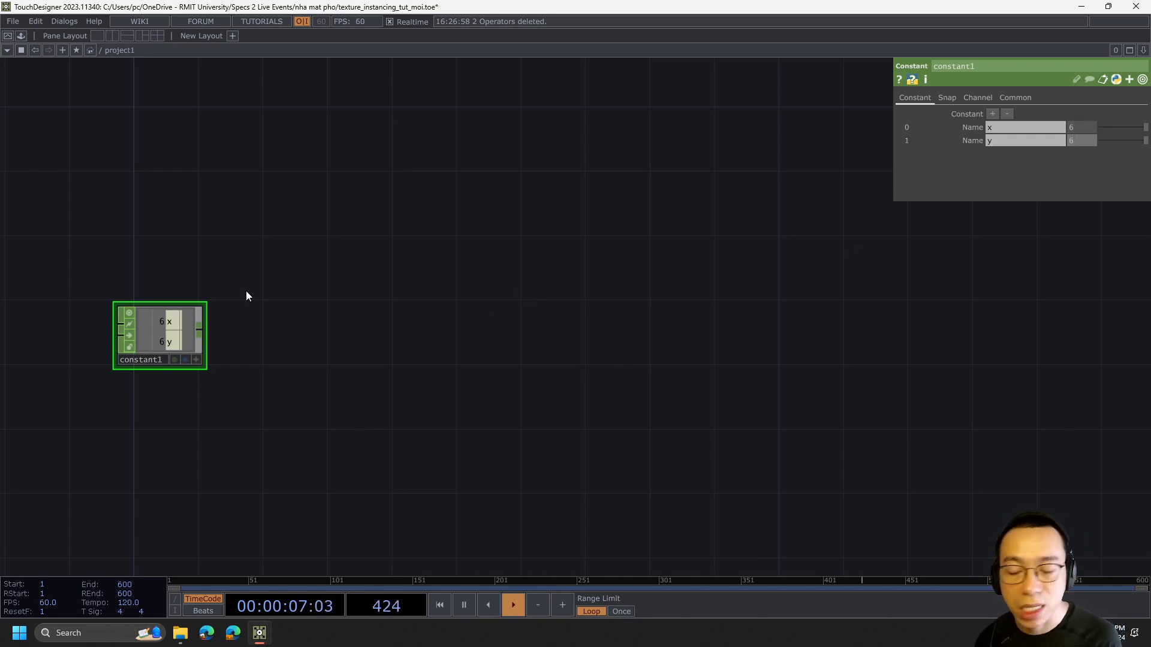
# - Add a Rectangle SOP in the empty area above the Constant CHOP
pyautogui.scroll(-2, 334, 281)
pyautogui.scroll(4, 339, 281)
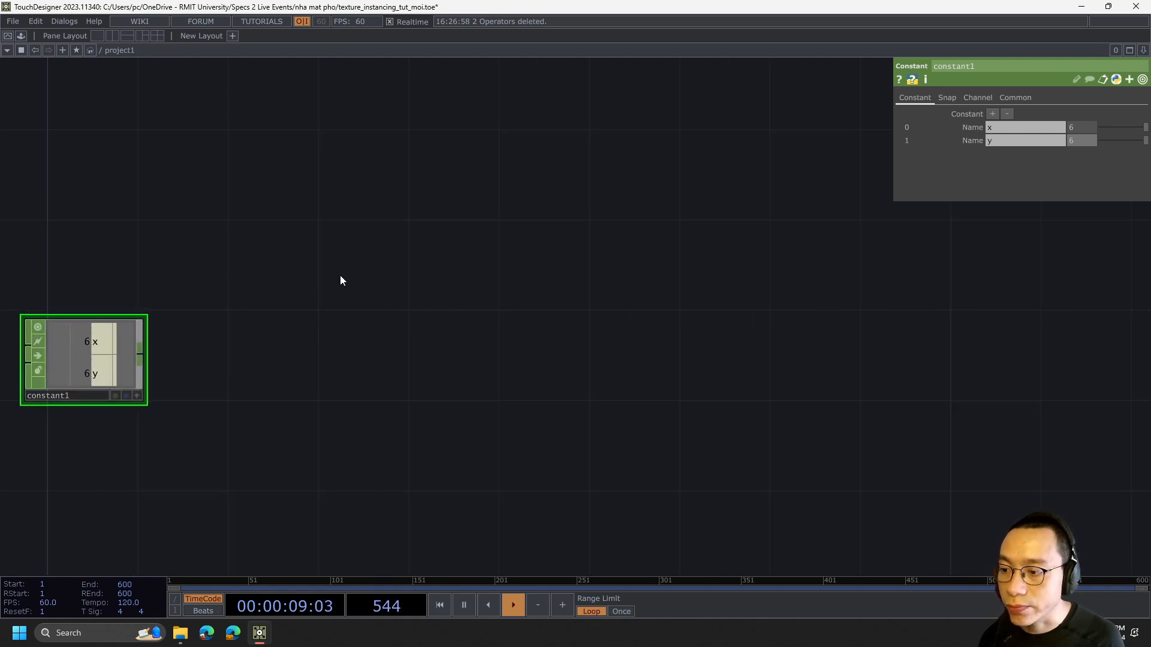
pyautogui.scroll(-2, 340, 280)
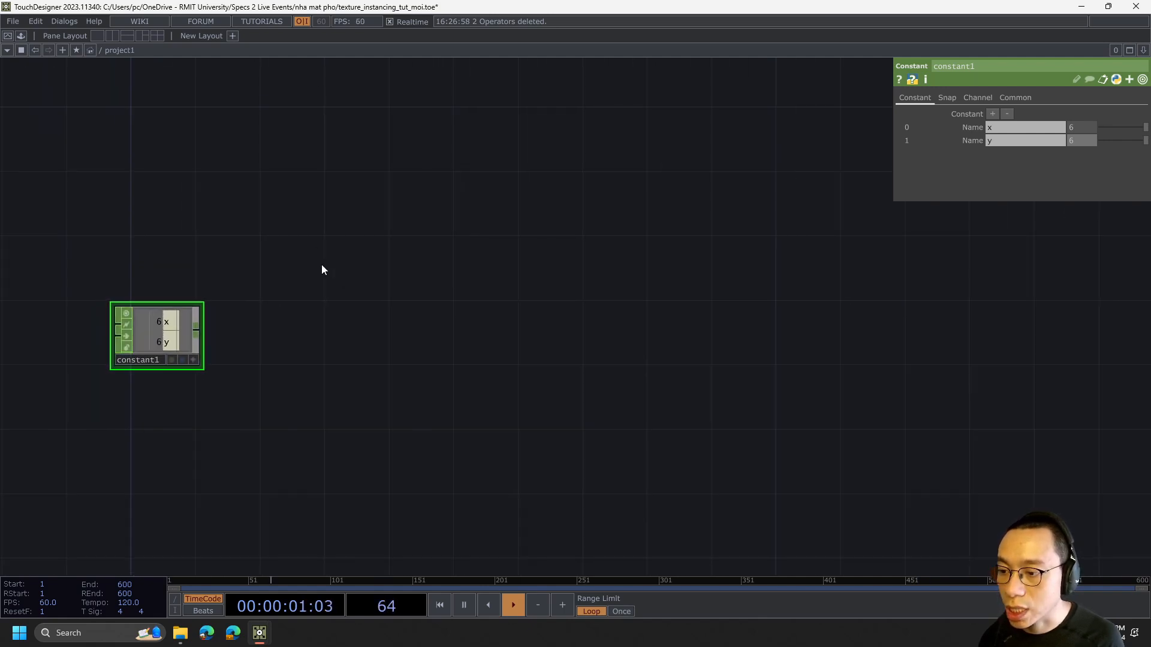
pyautogui.moveTo(323, 222); pyautogui.dragTo(305, 237)
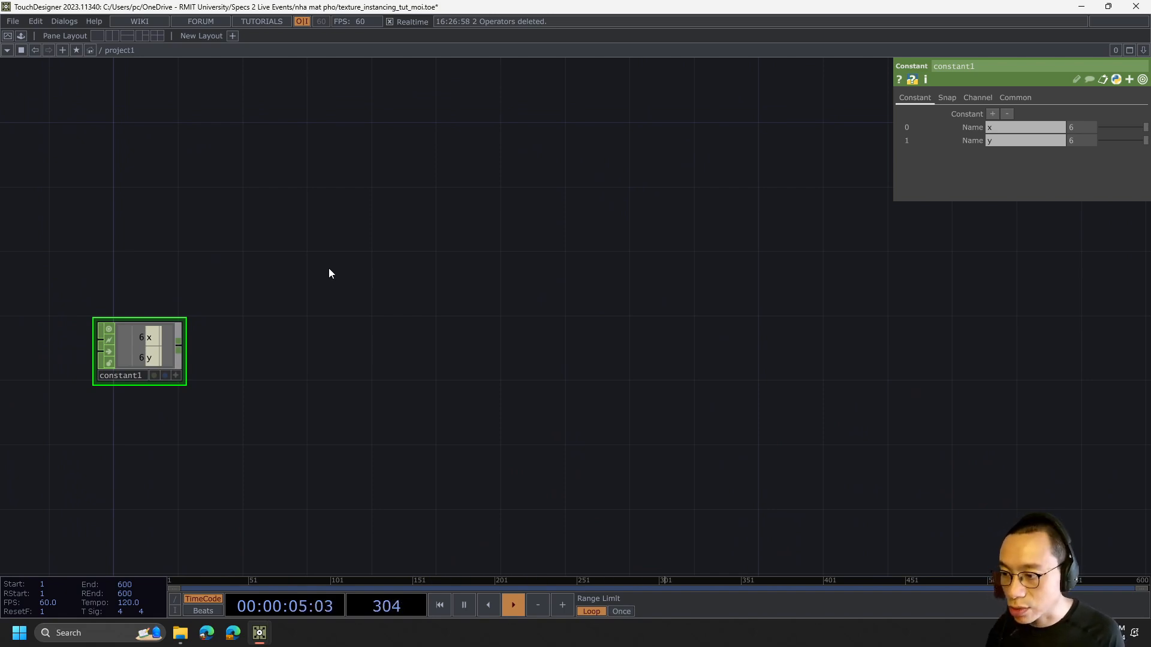
pyautogui.press('Tab')
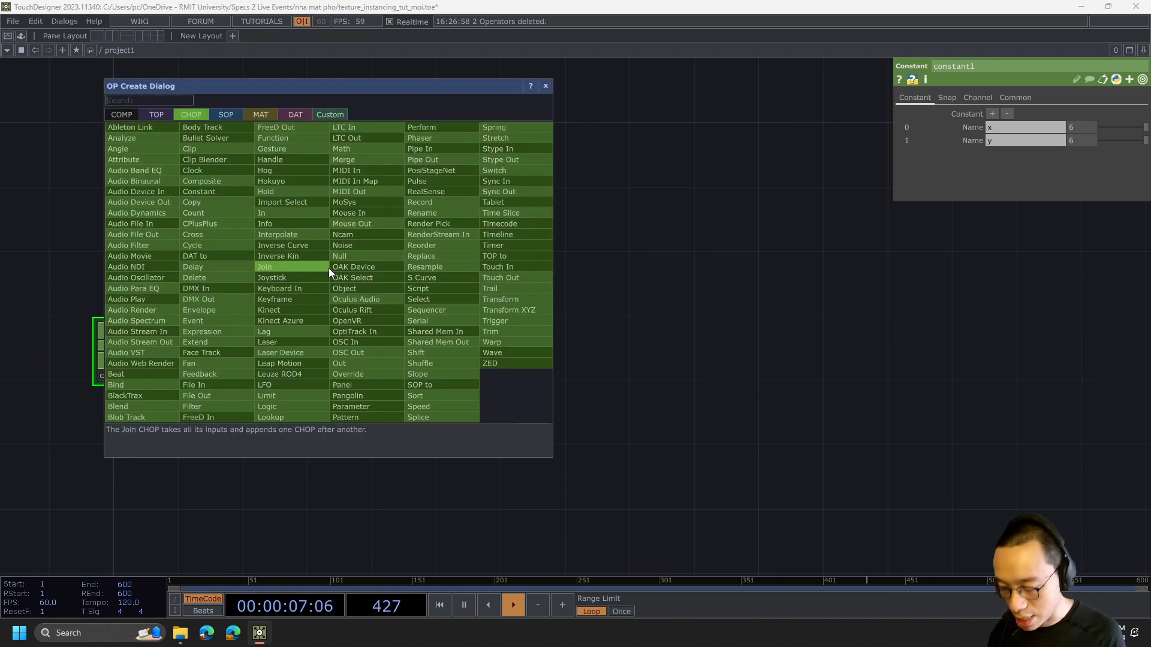
pyautogui.write('rect')
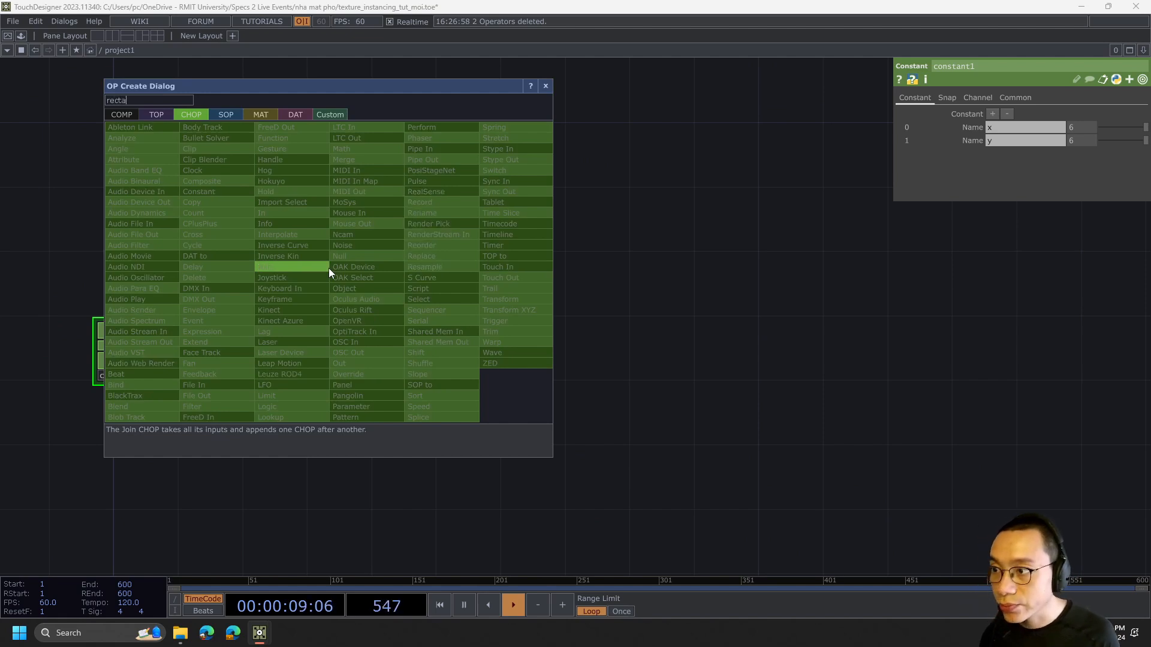
pyautogui.write('a')
pyautogui.click(225, 114)
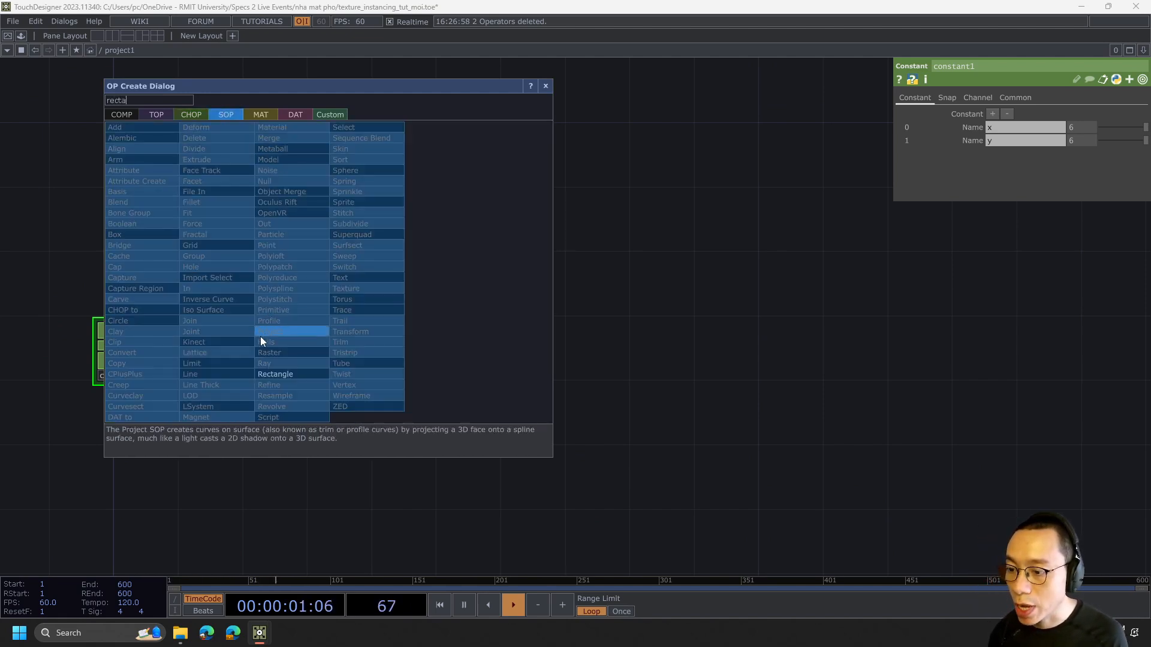
pyautogui.click(277, 375)
pyautogui.click(289, 197)
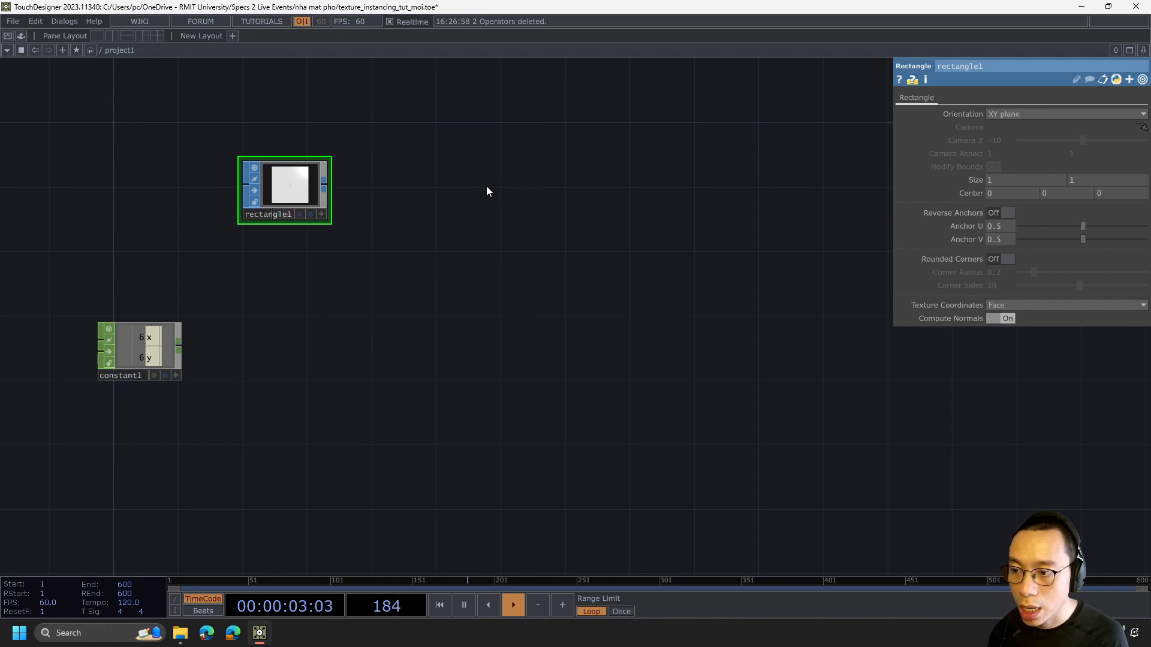
# - Add a Geometry COMP fed by the Rectangle SOP's output and shift both nodes slightly in the network
pyautogui.rightClick(325, 184)
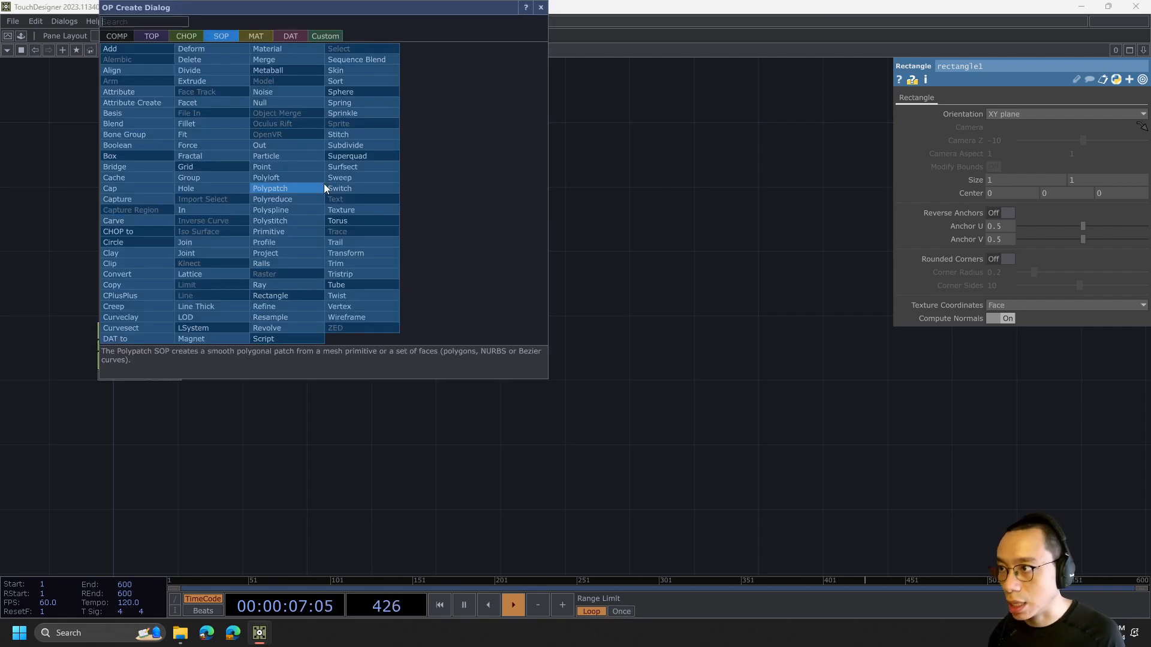
pyautogui.write('geo')
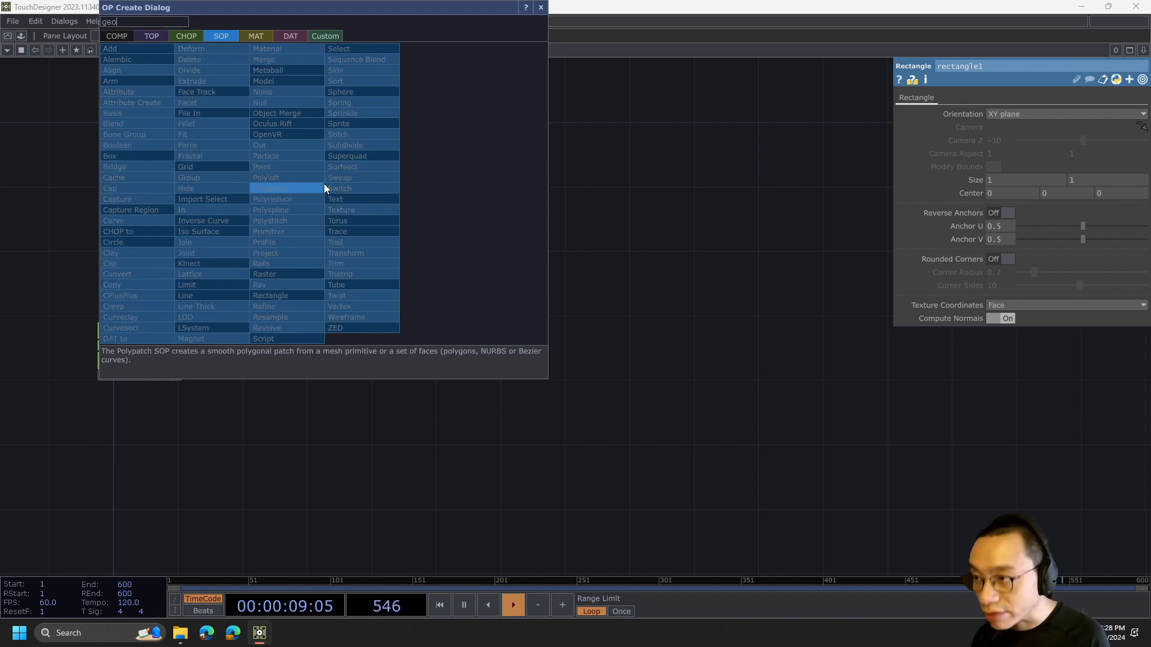
pyautogui.click(118, 37)
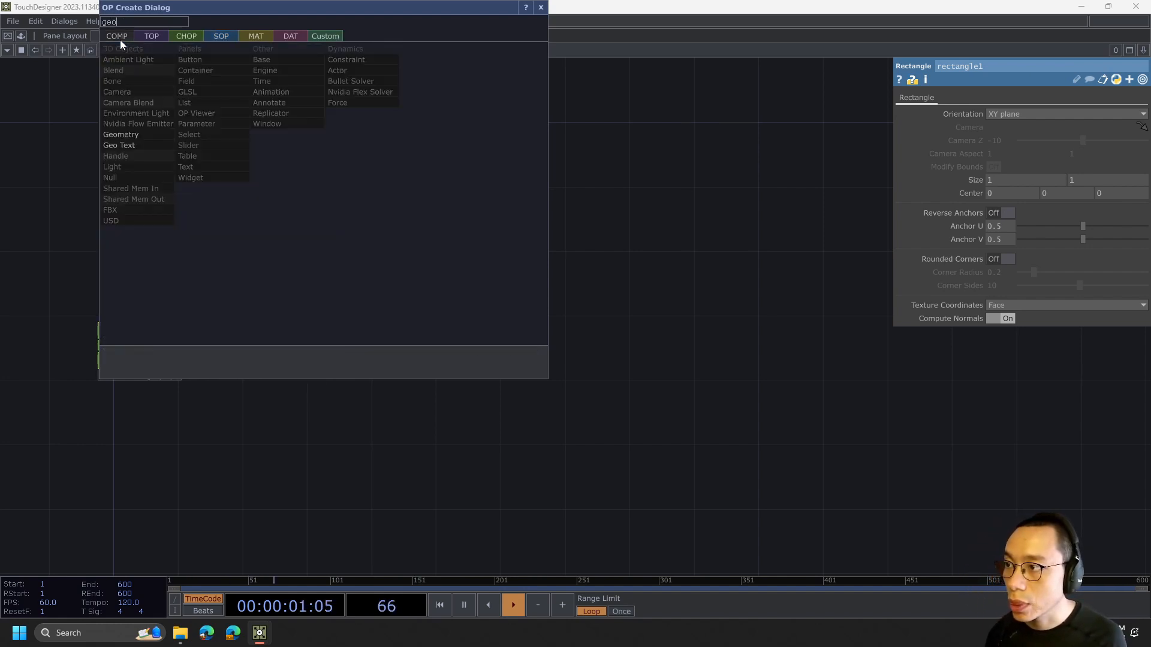
pyautogui.click(145, 134)
pyautogui.click(463, 201)
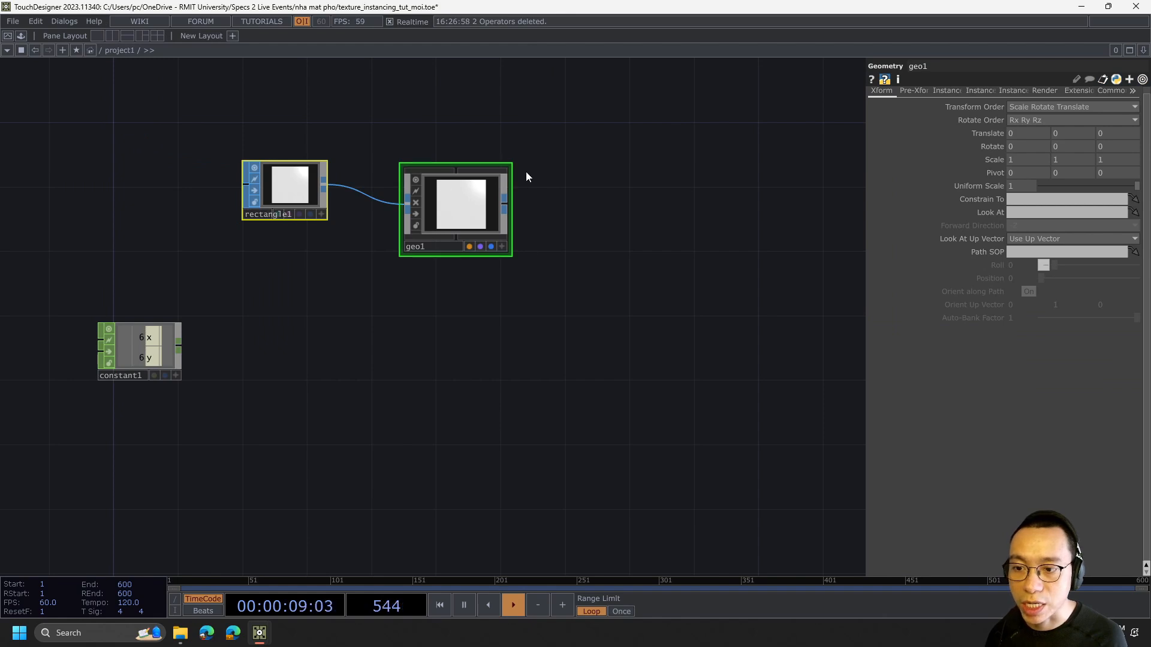
pyautogui.moveTo(489, 192); pyautogui.dragTo(506, 208)
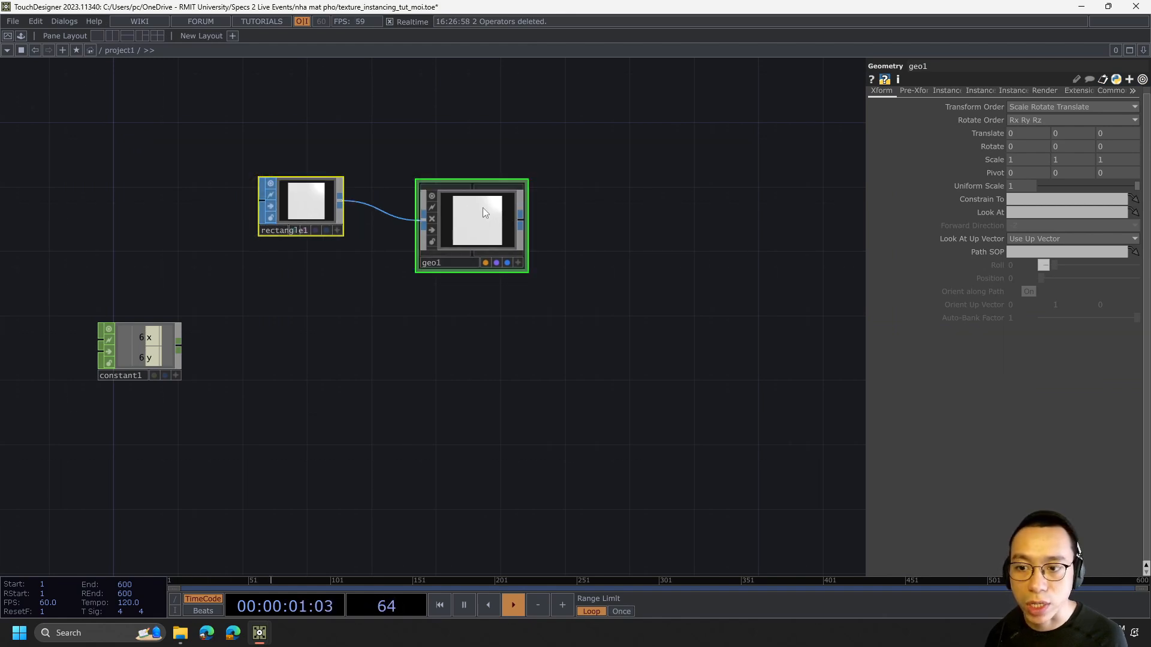
# - Turn on Instancing for the Geometry COMP
pyautogui.click(970, 91)
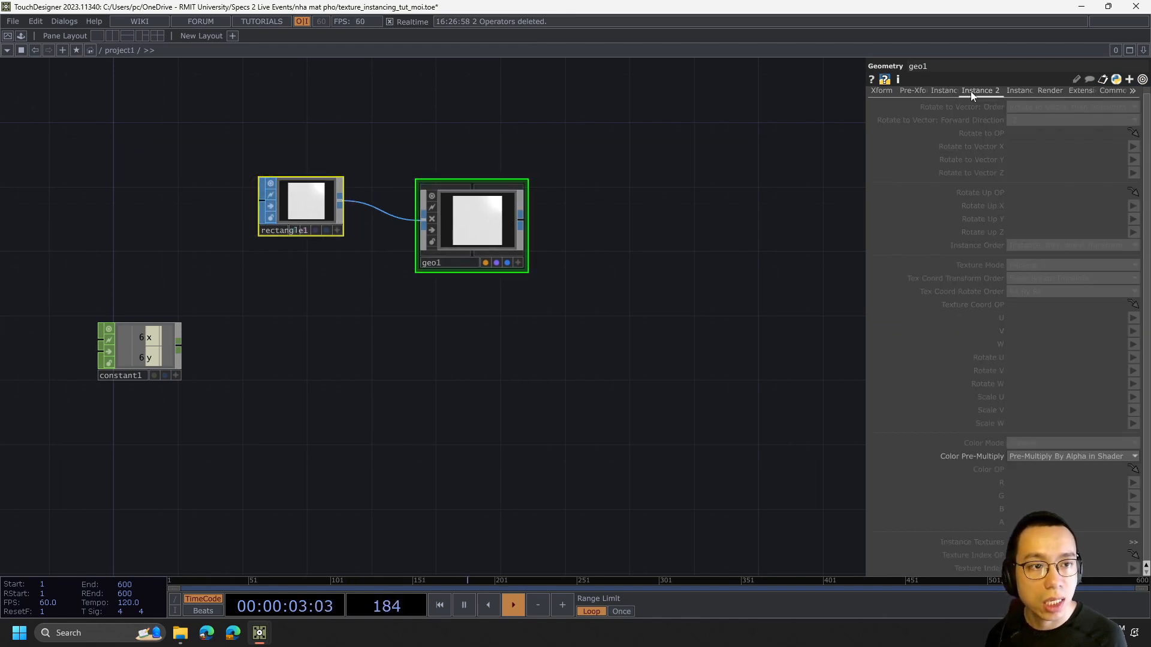
pyautogui.click(947, 92)
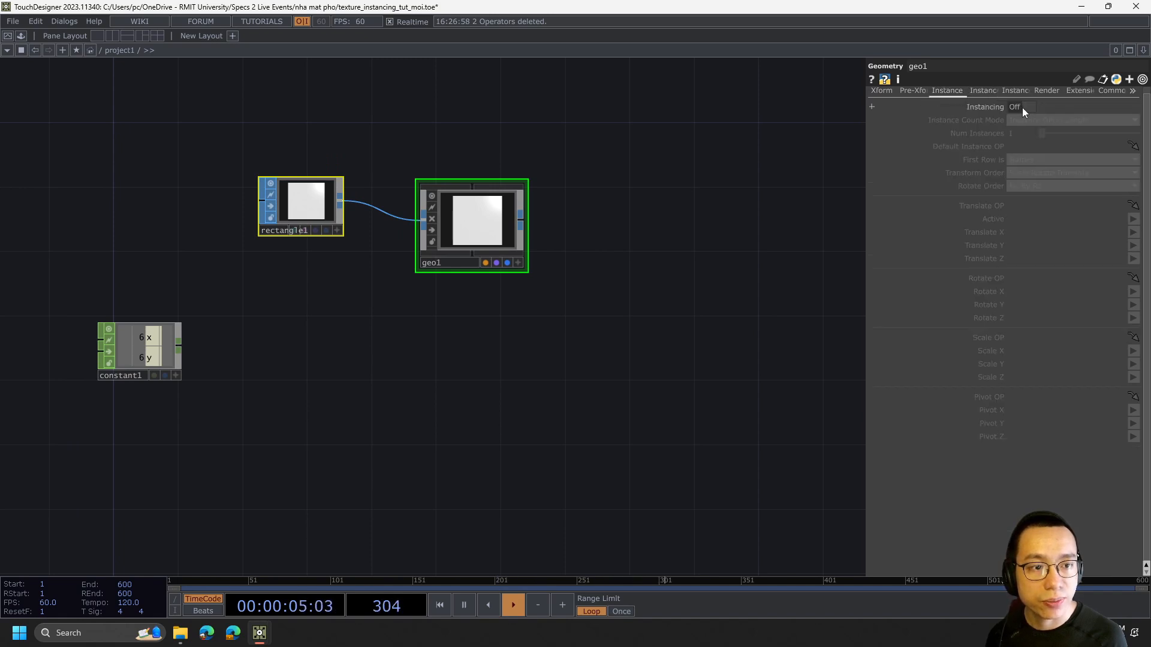
pyautogui.click(1023, 107)
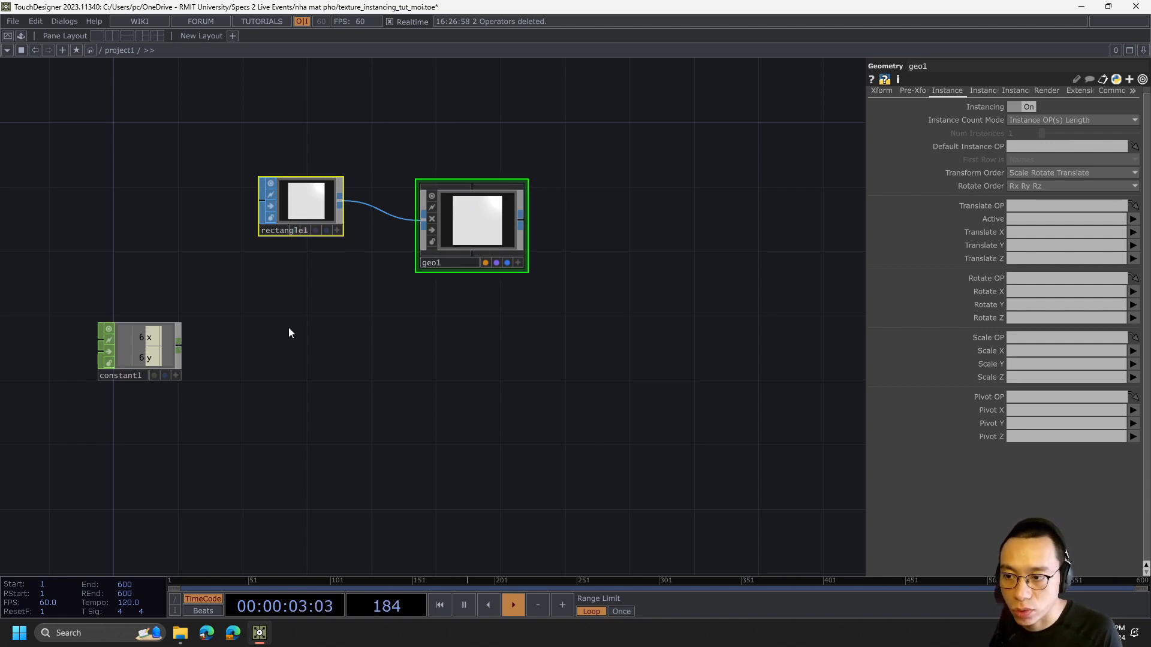
# - Add a Circle SOP below the Rectangle SOP and move the Rectangle up to make room
pyautogui.press('Tab')
pyautogui.write('c')
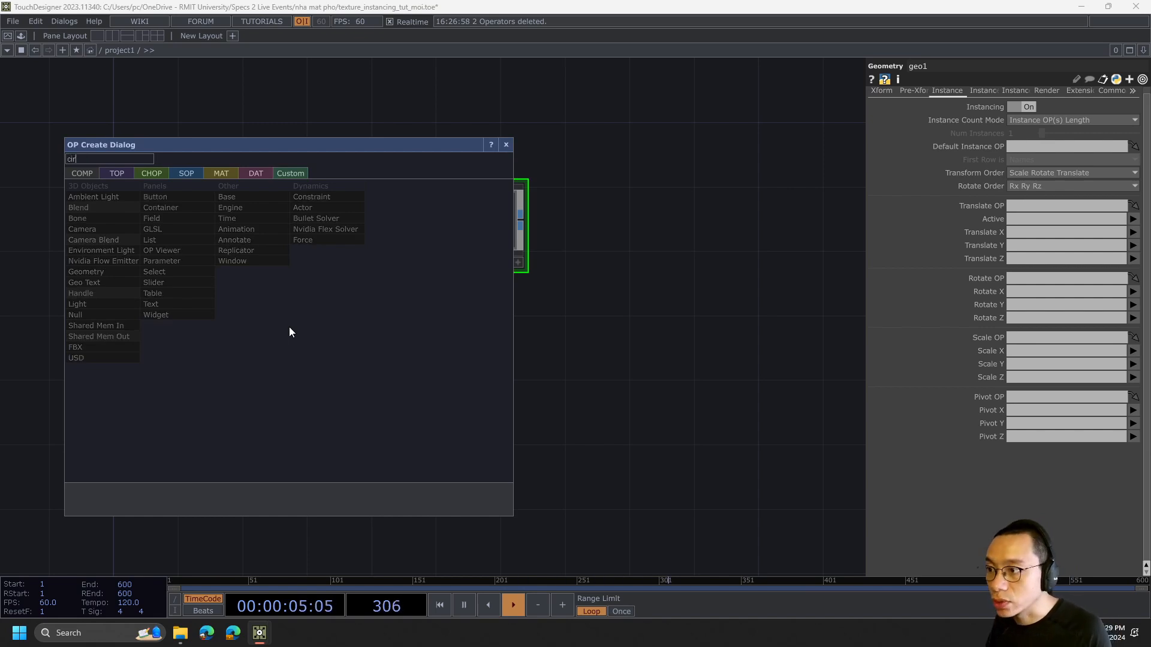
pyautogui.click(186, 173)
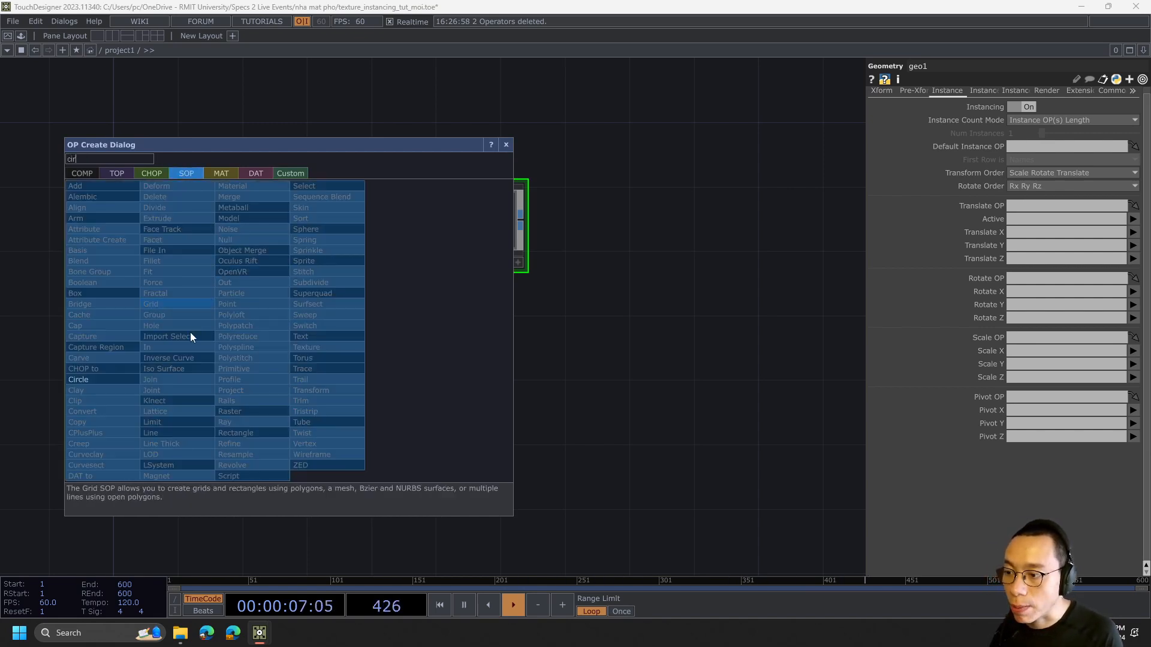
pyautogui.click(105, 385)
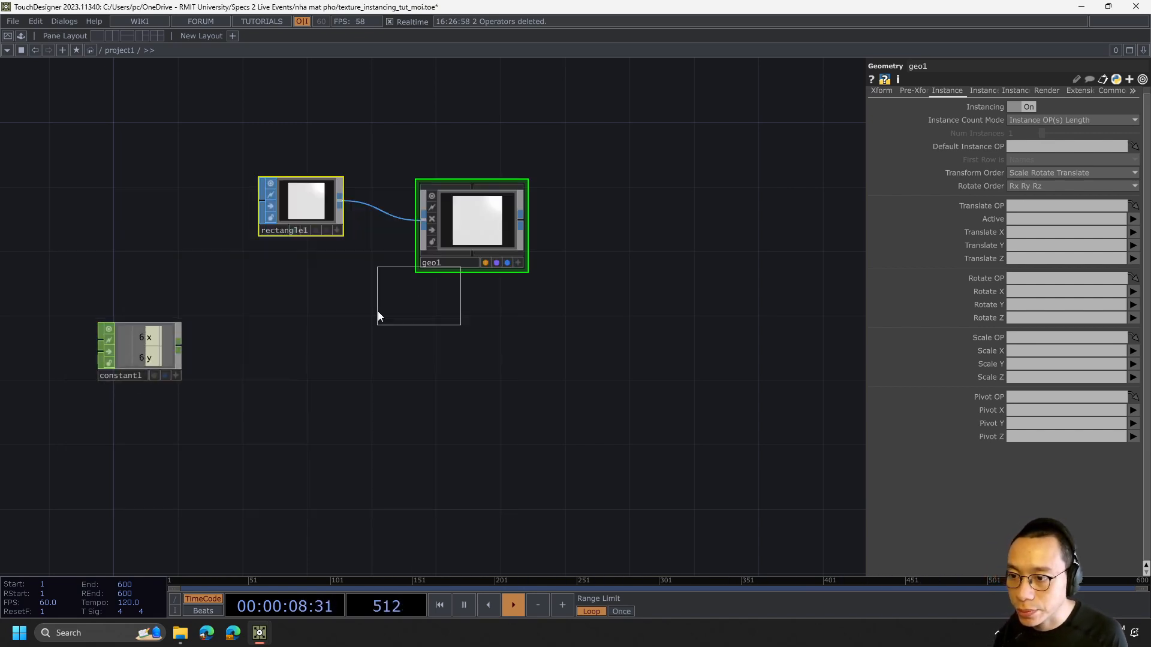
pyautogui.click(303, 280)
pyautogui.moveTo(323, 198); pyautogui.dragTo(327, 152)
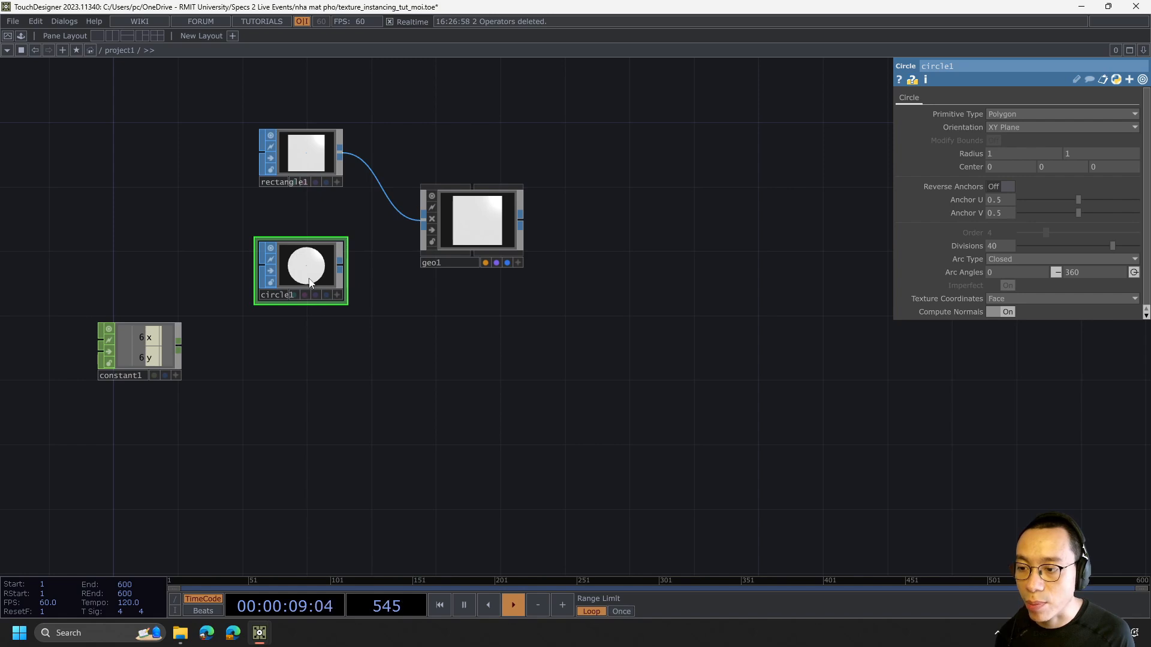
# - Display point numbers for all points in the Circle SOP's viewer, leaving the viewer inactive when done
pyautogui.scroll(5, 320, 282)
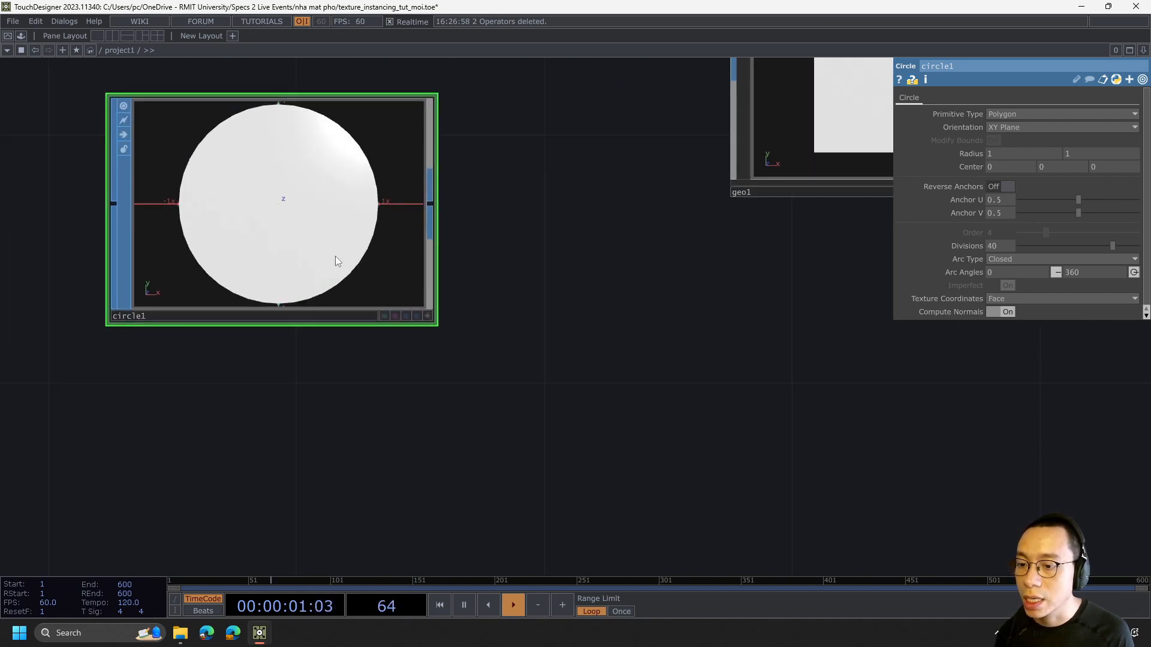
pyautogui.click(429, 318)
pyautogui.moveTo(402, 254); pyautogui.dragTo(397, 242)
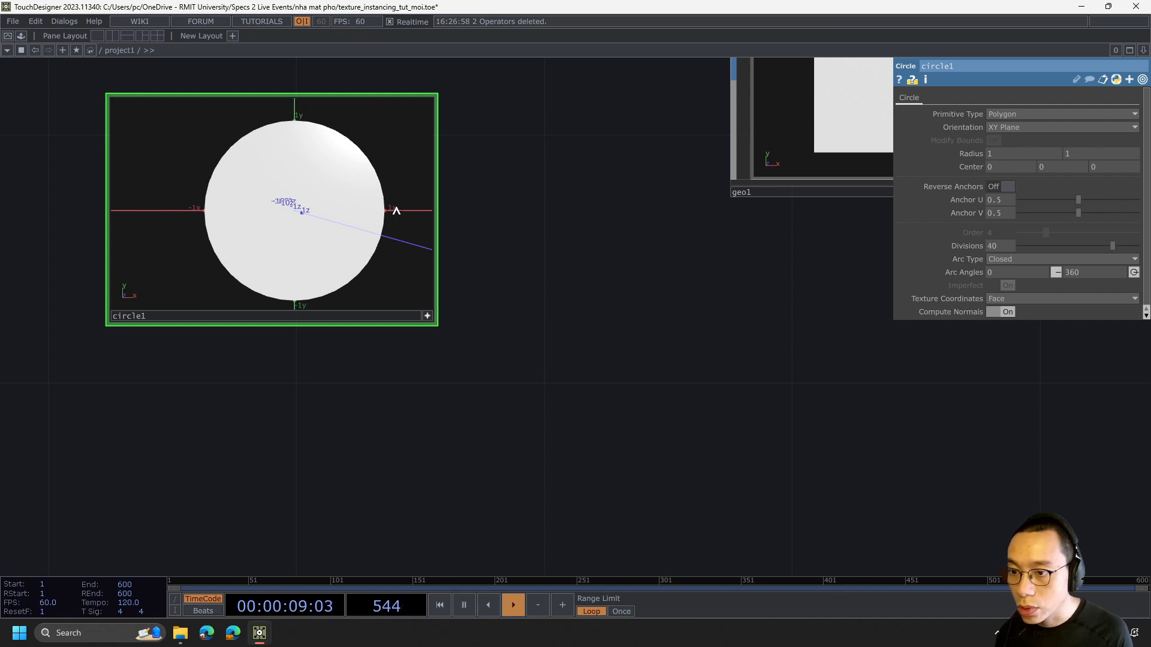
pyautogui.rightClick(402, 175)
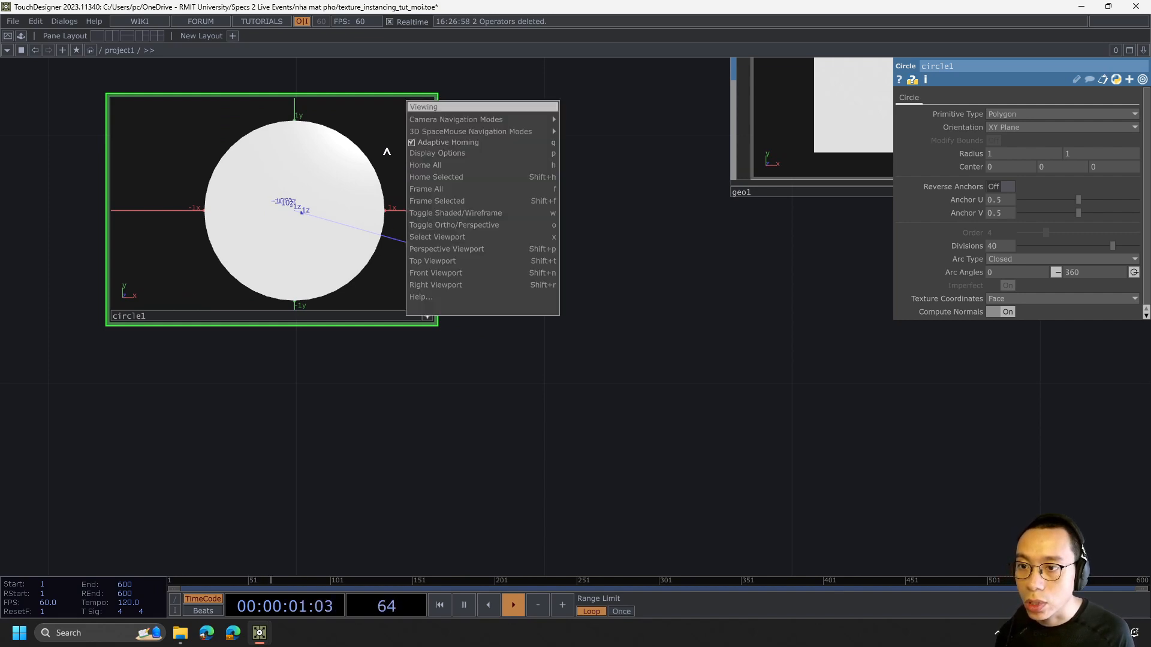
pyautogui.click(386, 151)
pyautogui.press('p')
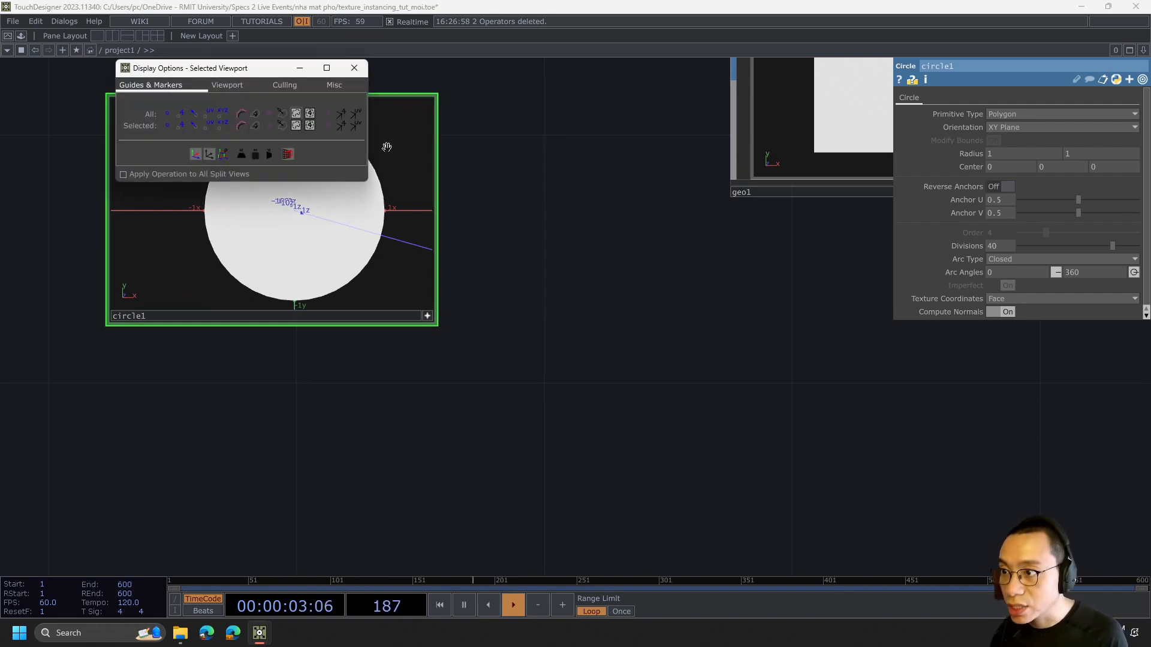
pyautogui.click(179, 112)
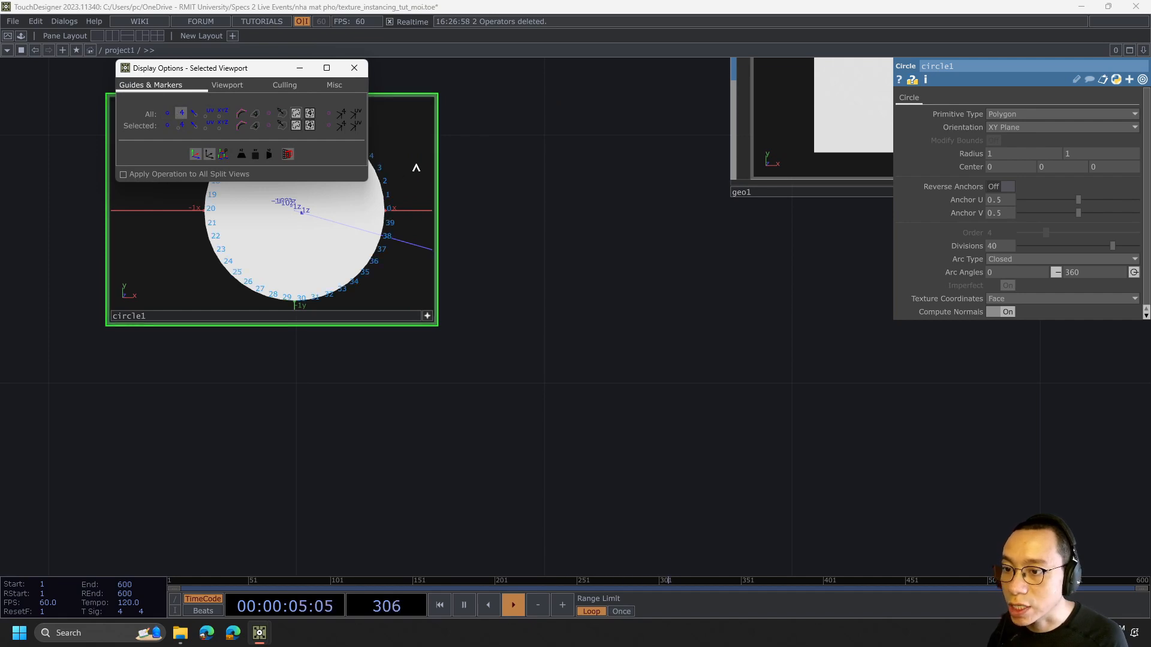
pyautogui.click(354, 69)
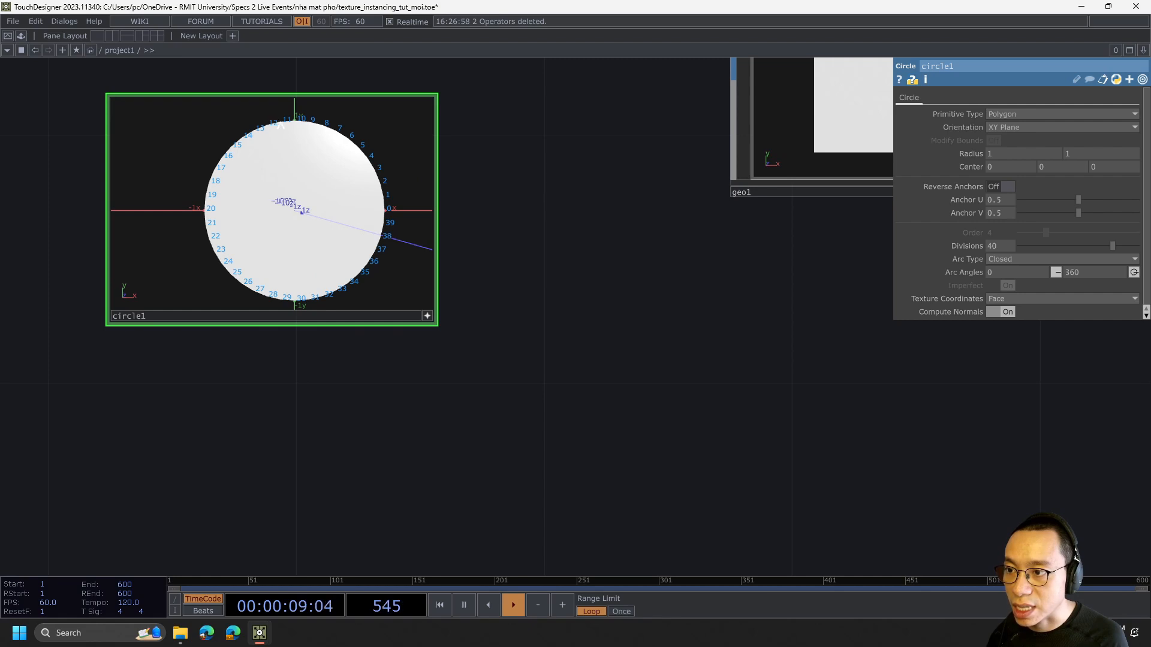
pyautogui.scroll(-2, 467, 151)
pyautogui.scroll(-2, 474, 149)
pyautogui.moveTo(541, 154); pyautogui.dragTo(484, 325)
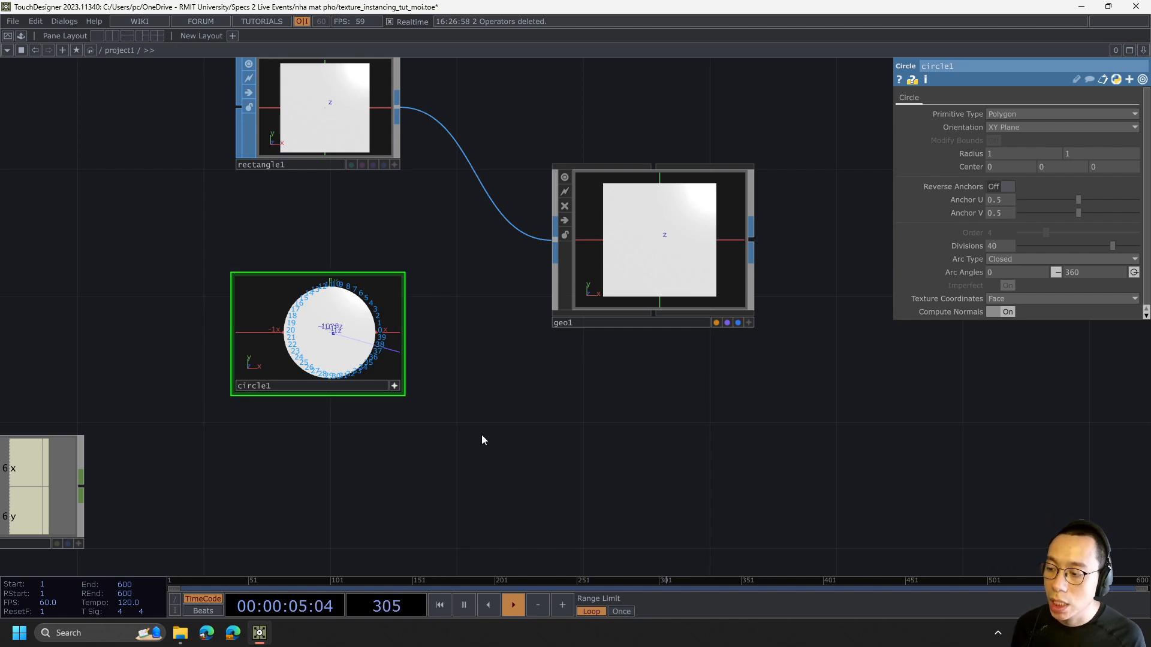
pyautogui.scroll(-4, 201, 450)
pyautogui.scroll(2, 196, 419)
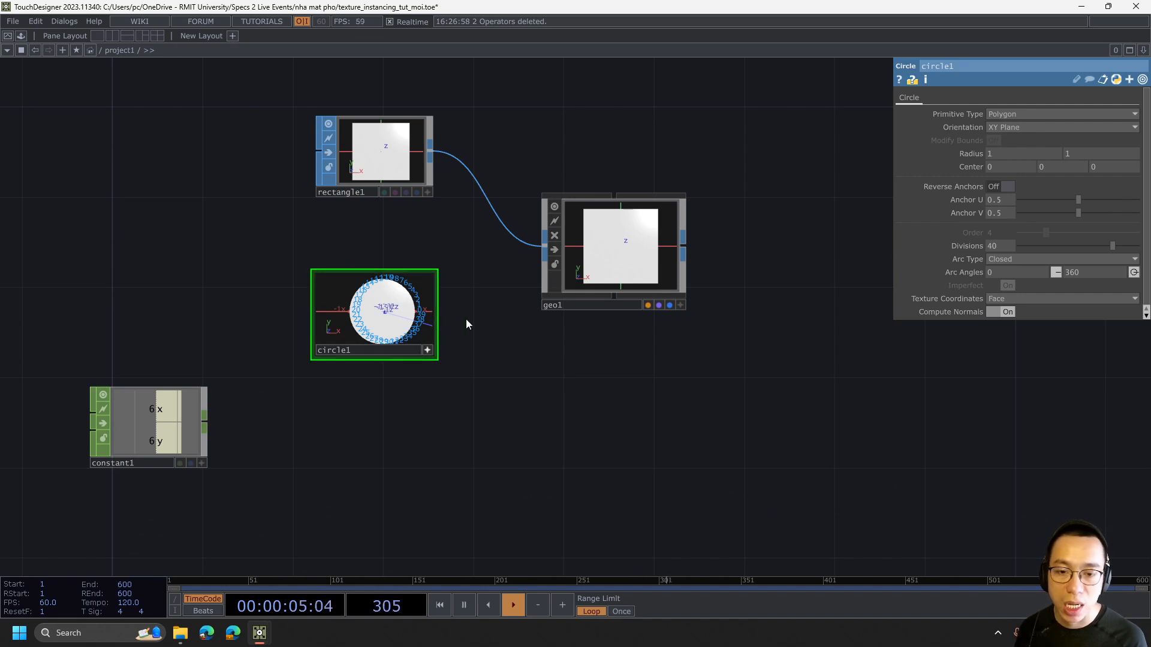
pyautogui.click(427, 350)
# - Reference the Constant CHOP's x channel in the Circle SOP's Divisions parameter
pyautogui.click(192, 441)
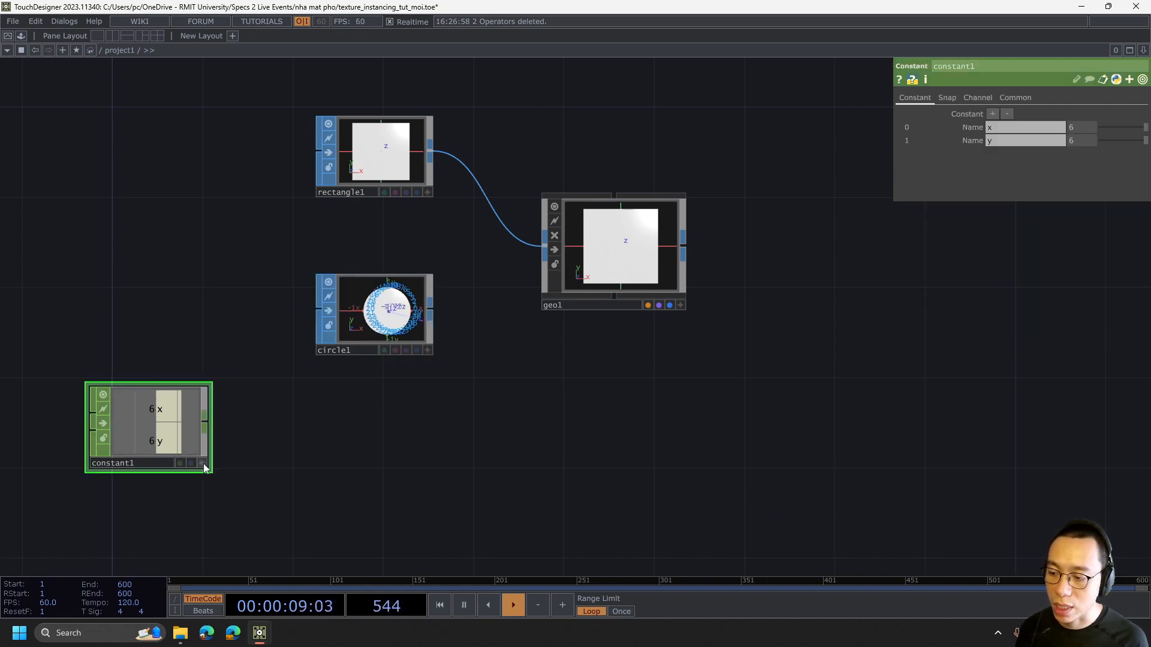
pyautogui.click(201, 463)
pyautogui.moveTo(170, 409); pyautogui.dragTo(954, 249)
pyautogui.click(953, 245)
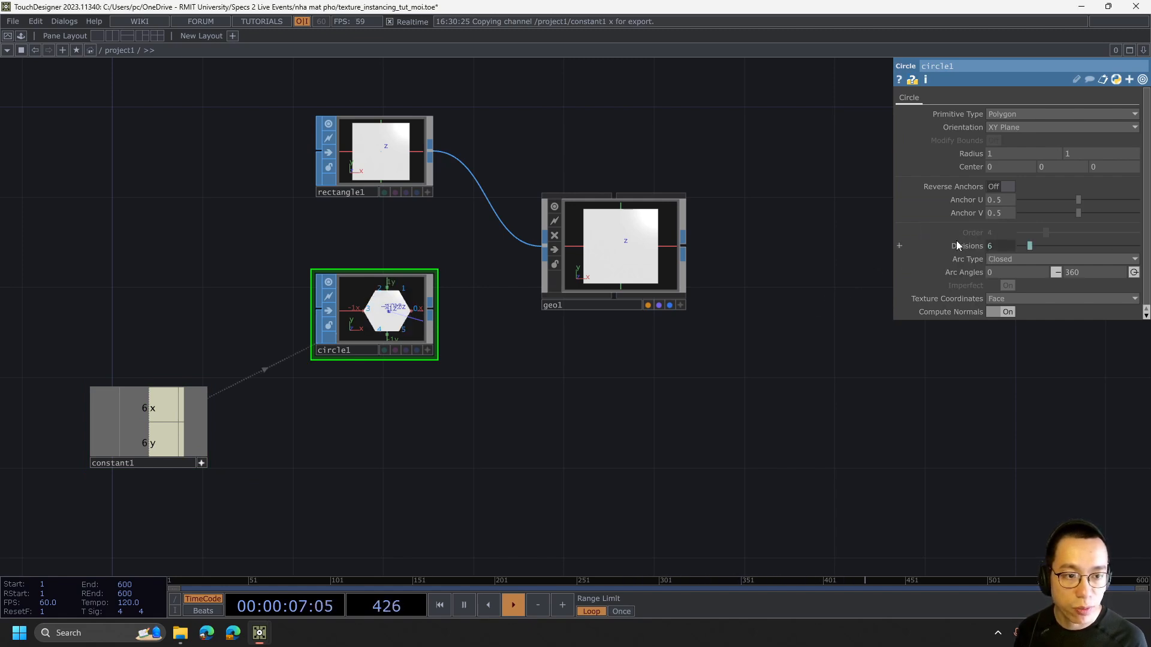
# - Set the Circle's Divisions expression to op('constant1')['x']*op('constant1')['y']
pyautogui.click(961, 247)
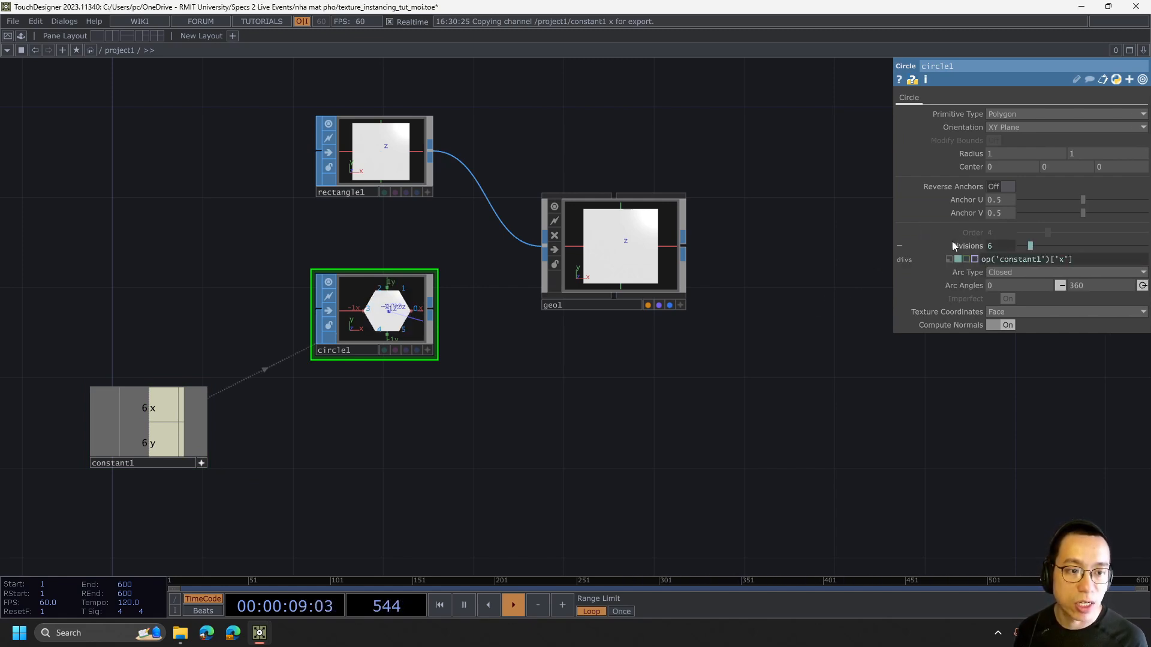
pyautogui.click(1101, 259)
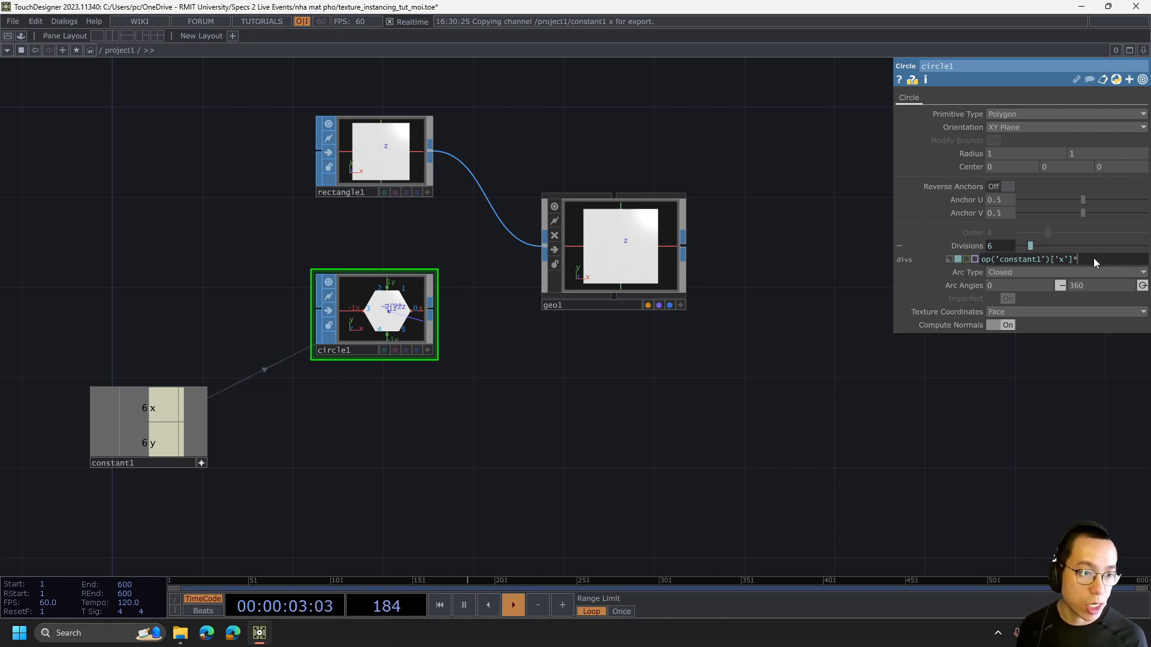
pyautogui.moveTo(1073, 260); pyautogui.dragTo(997, 268)
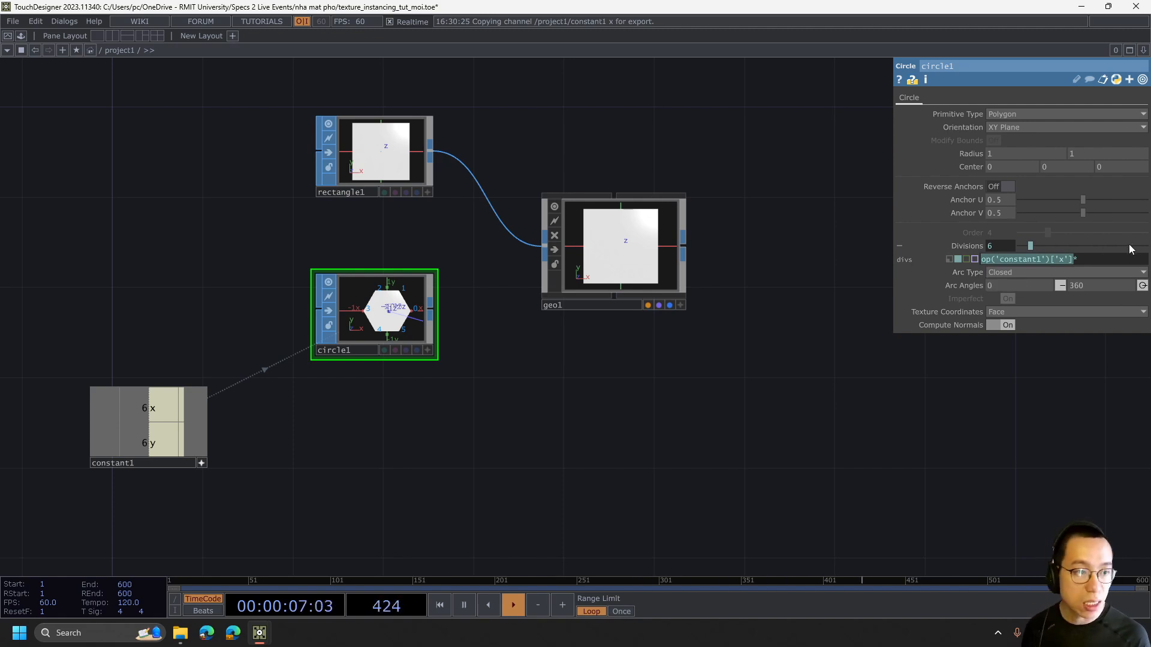
pyautogui.click(1109, 262)
pyautogui.write('*')
pyautogui.write("op('constant1')['x']")
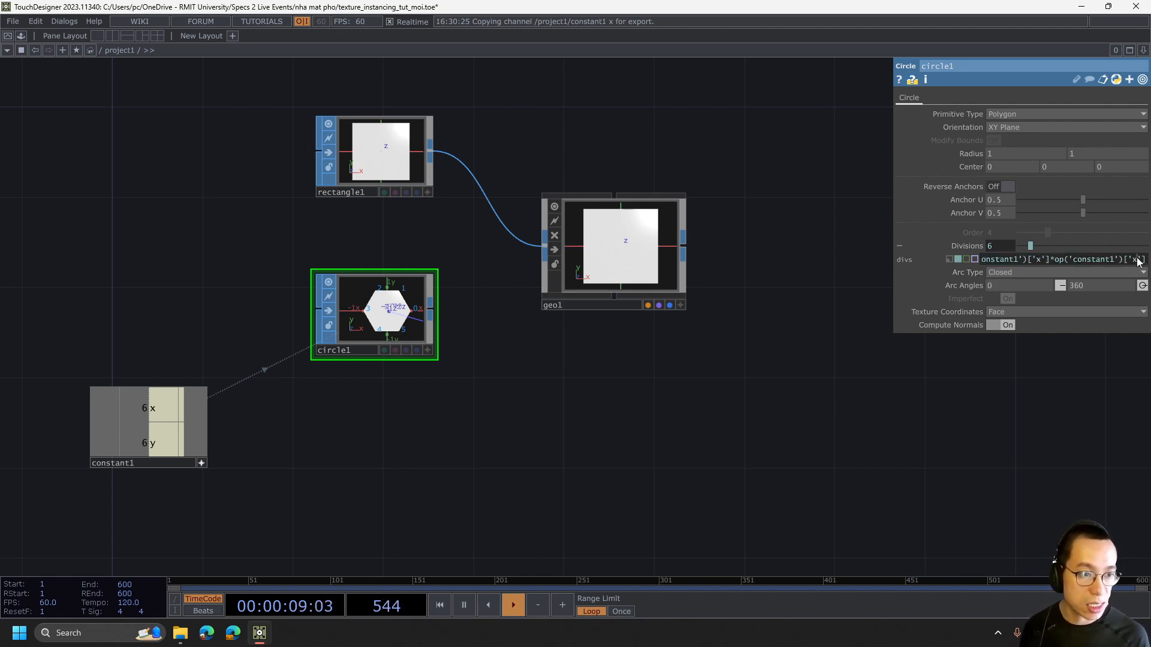
pyautogui.press('Left')
pyautogui.press('Left')
pyautogui.press('BackSpace')
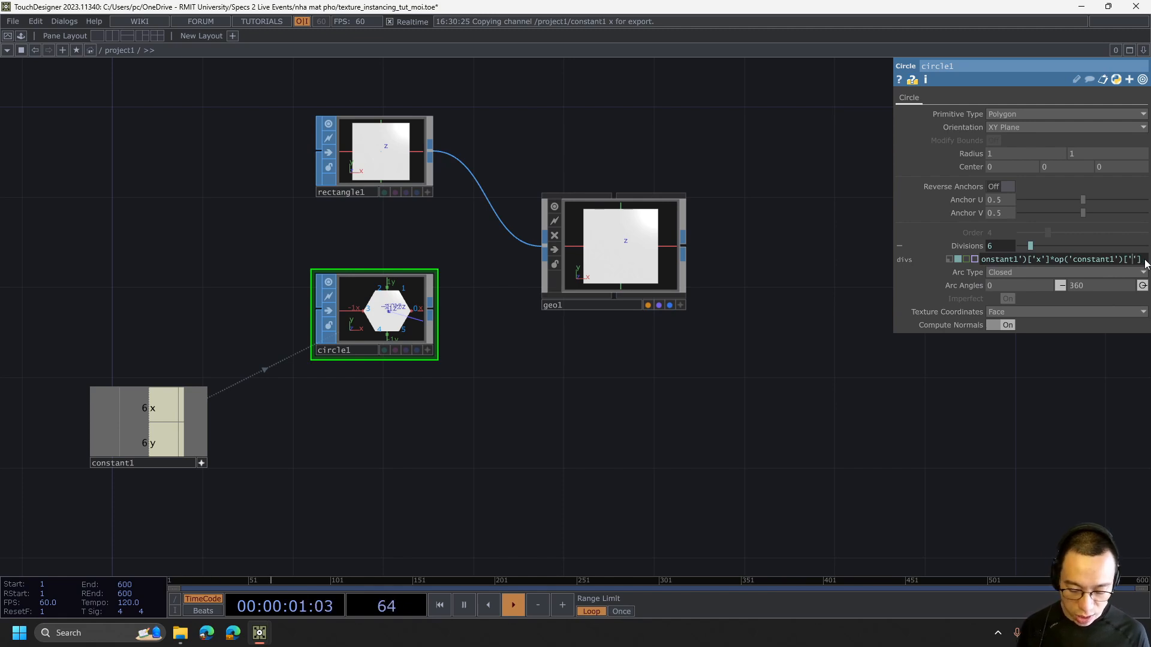
pyautogui.write('y')
pyautogui.press('Return')
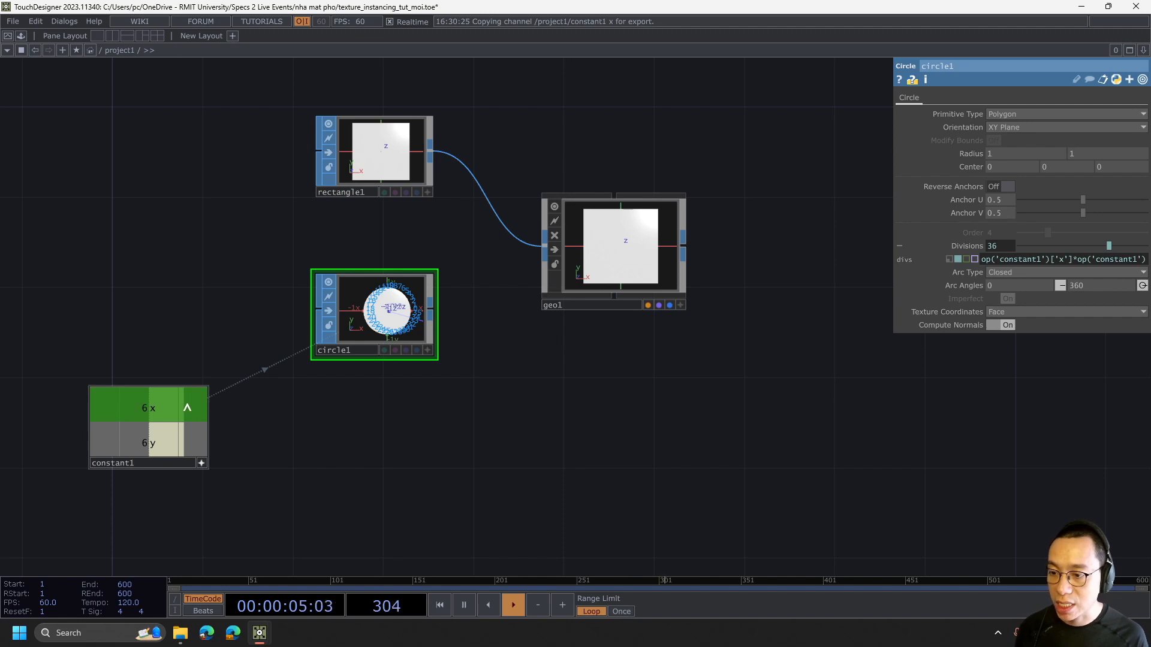
# - Set the Constant CHOP's x value to 10 and inspect the point numbers on the Circle SOP
pyautogui.click(205, 465)
pyautogui.write('10')
pyautogui.press('Return')
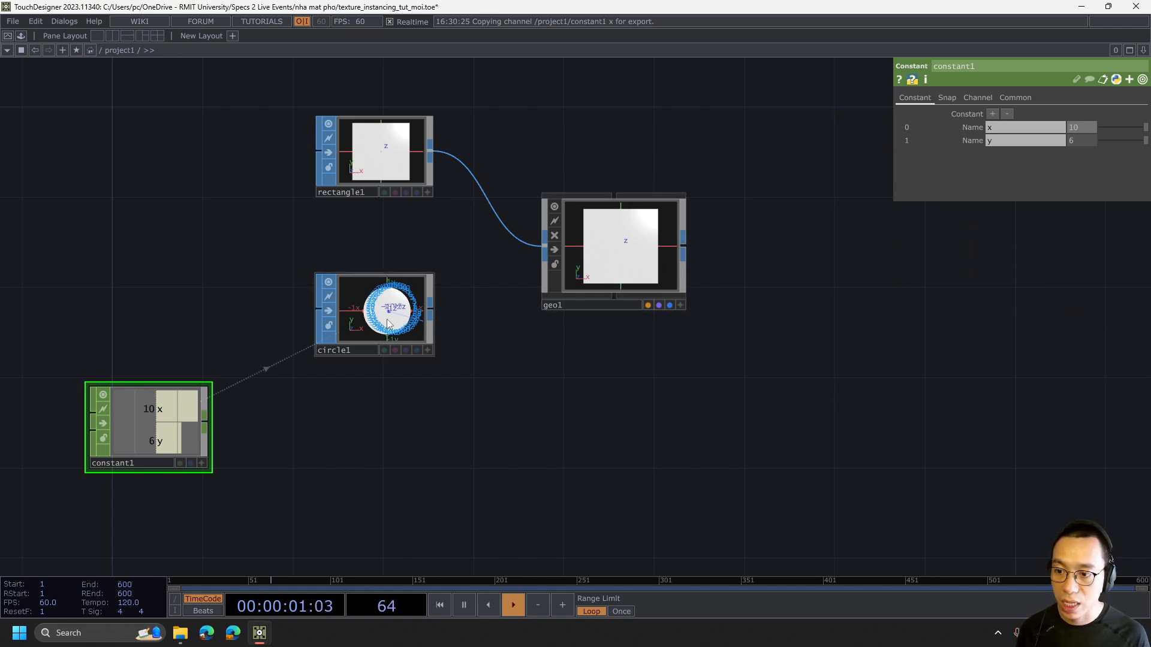
pyautogui.scroll(5, 389, 324)
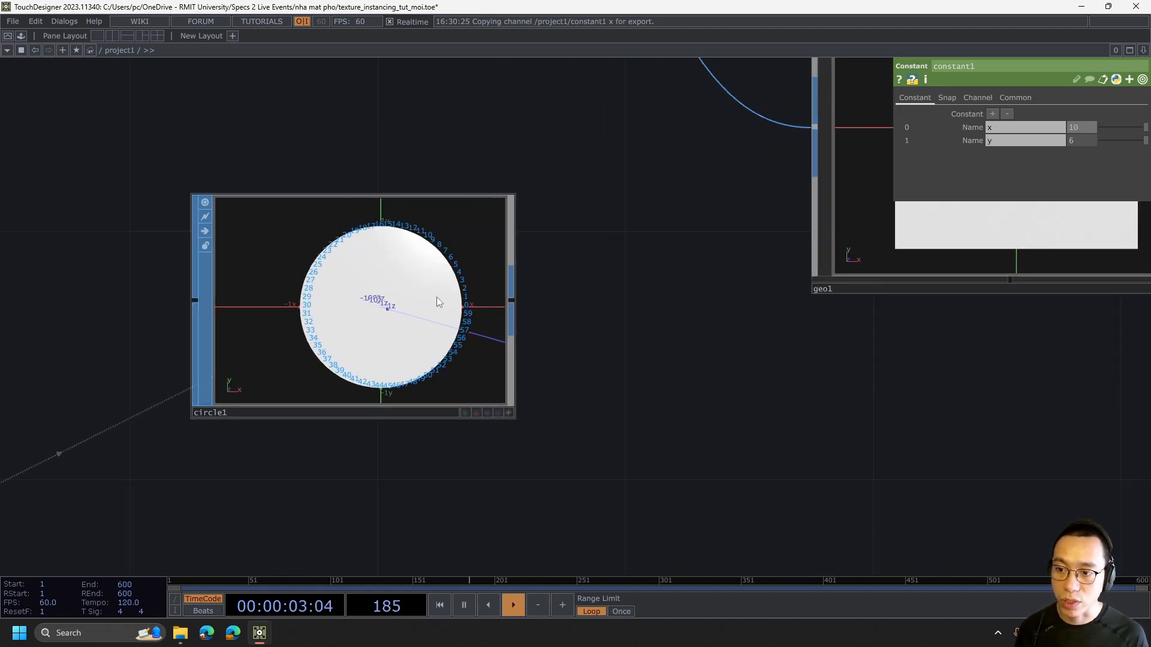
pyautogui.scroll(-6, 444, 307)
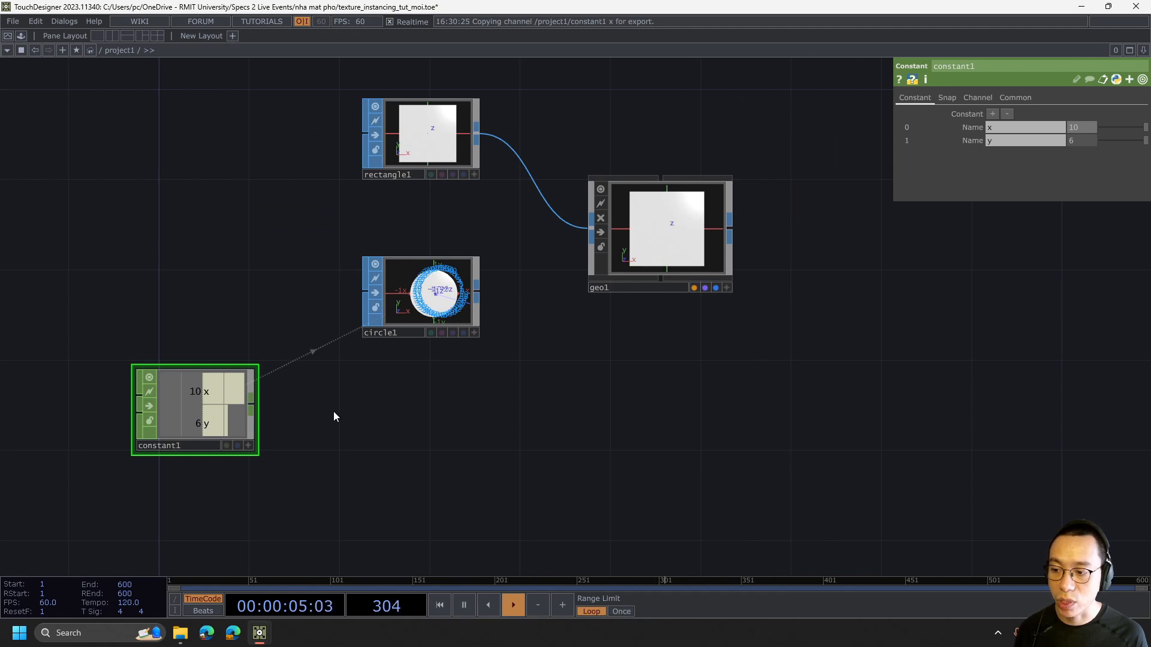
# - Return the Constant CHOP's x value to 6 while viewing the Circle SOP's point numbers up close
pyautogui.scroll(2, 455, 308)
pyautogui.scroll(3, 442, 310)
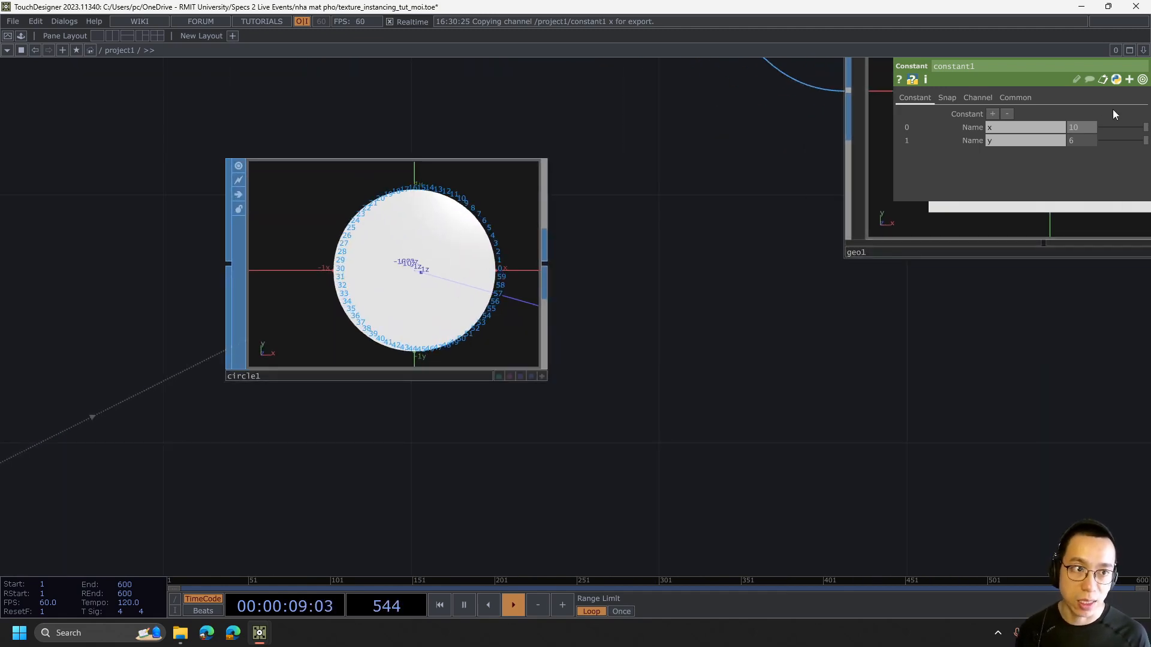
pyautogui.write('6')
pyautogui.press('Return')
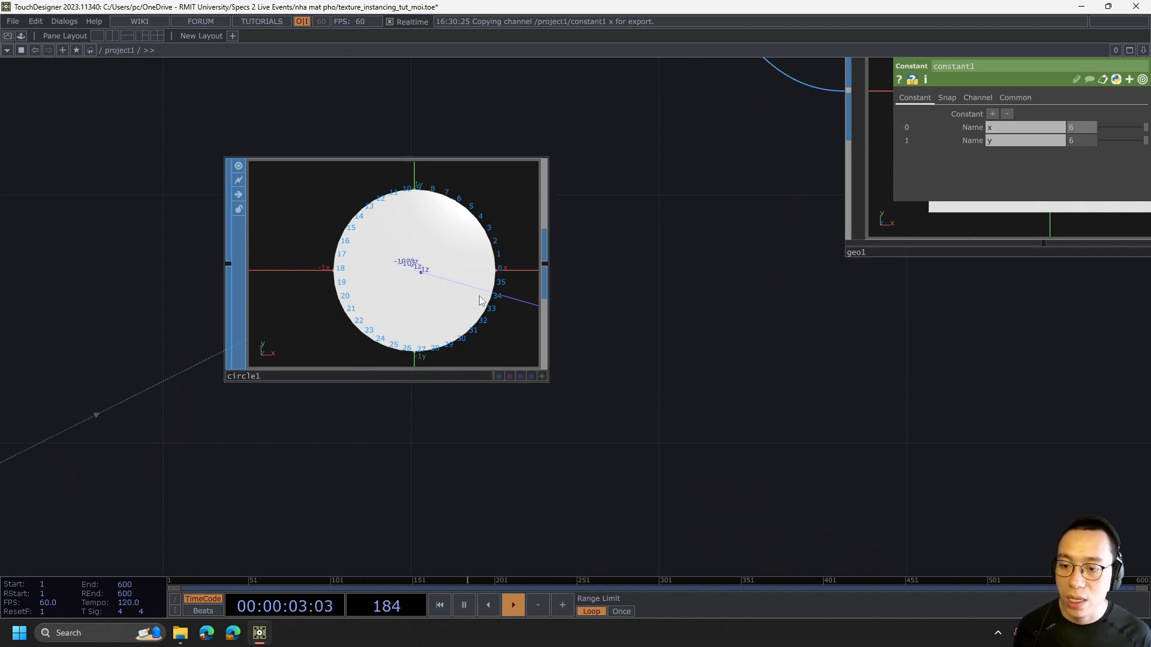
# - Assign the Circle SOP as the Translate OP of the geo1 Geometry COMP
pyautogui.scroll(-3, 480, 296)
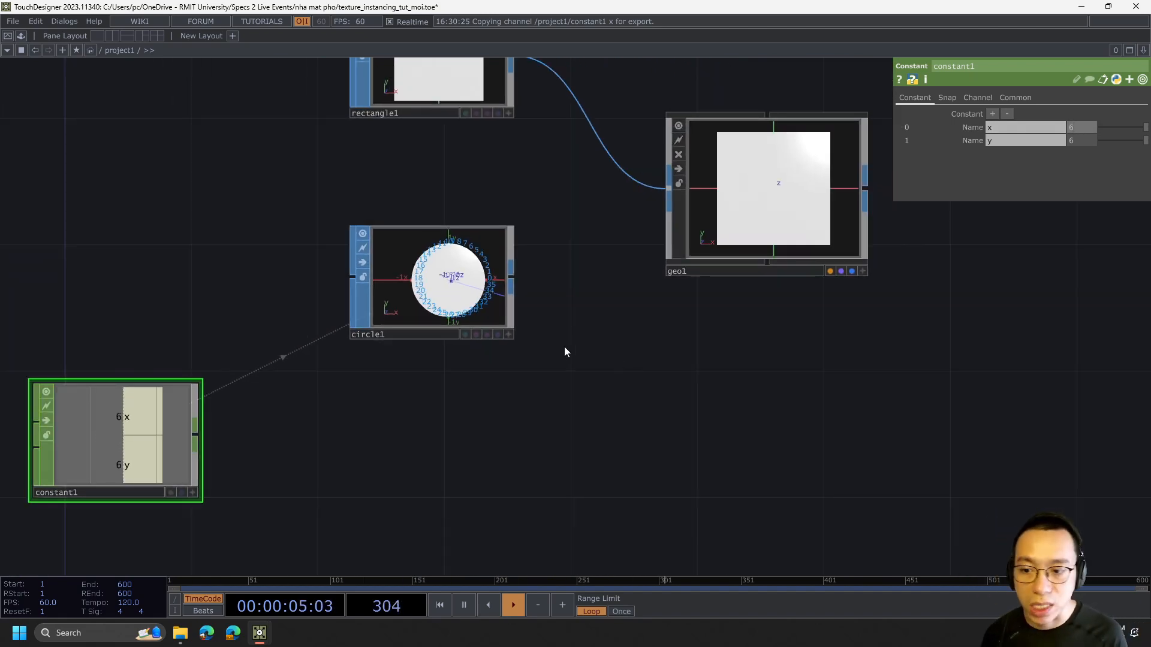
pyautogui.scroll(-3, 566, 344)
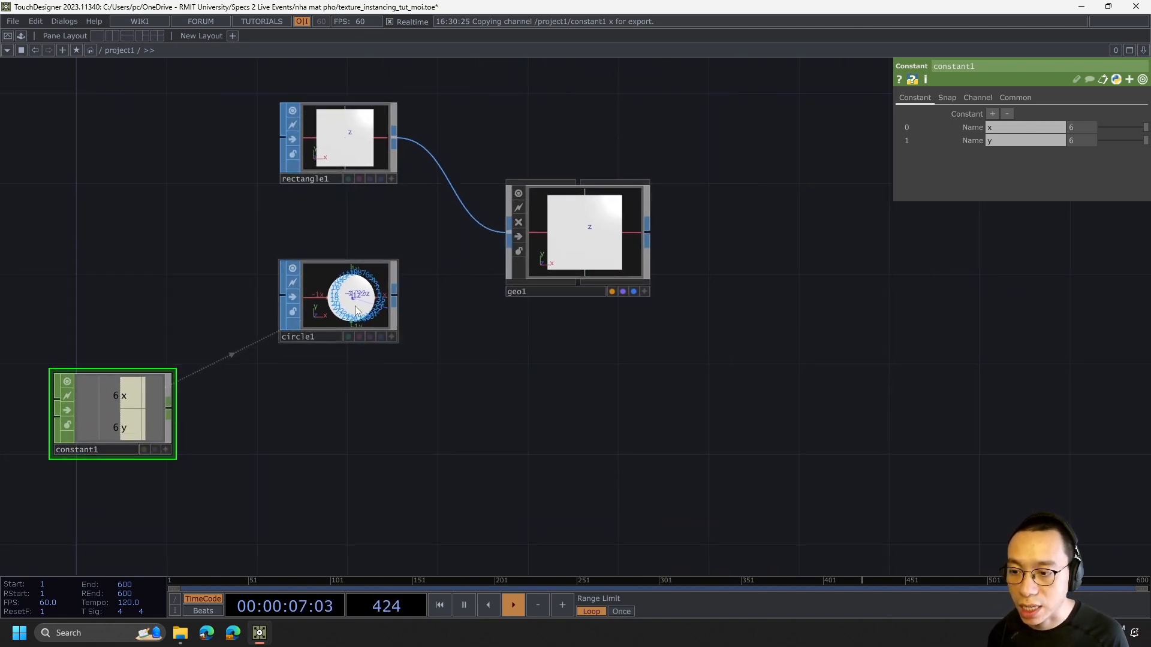
pyautogui.moveTo(358, 298); pyautogui.dragTo(573, 236)
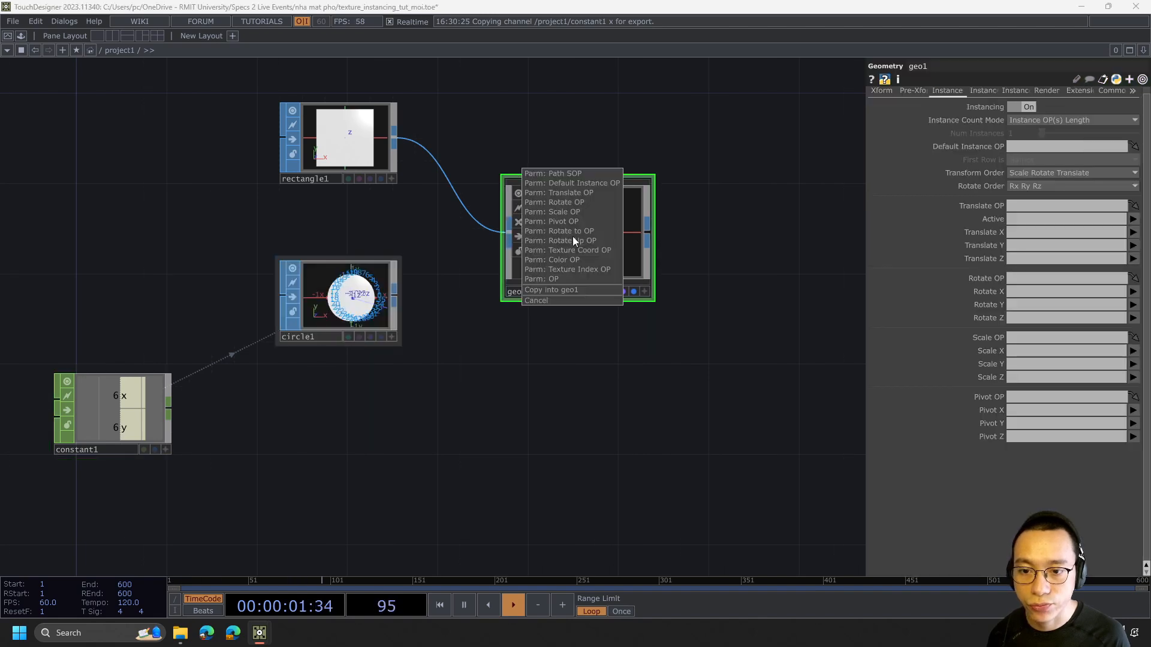
pyautogui.click(580, 192)
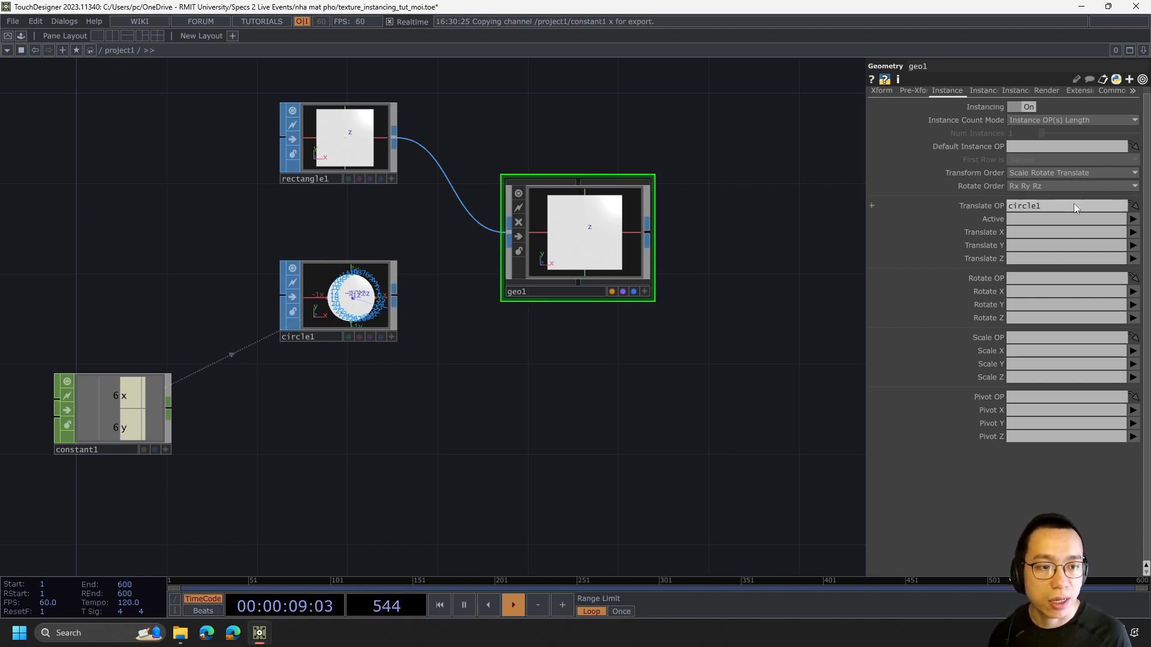
# - Map geo1's instance Translate X, Y and Z to P(0), P(1) and P(2)
pyautogui.click(1133, 232)
pyautogui.click(1137, 244)
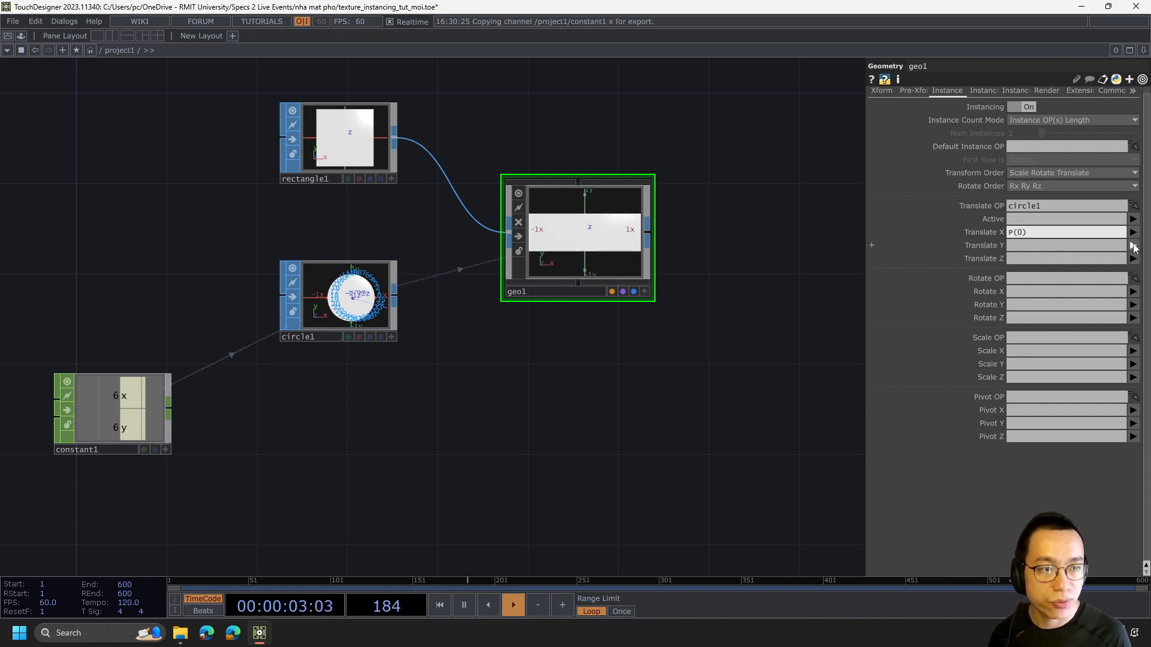
pyautogui.click(1133, 246)
pyautogui.click(1138, 270)
pyautogui.click(1133, 259)
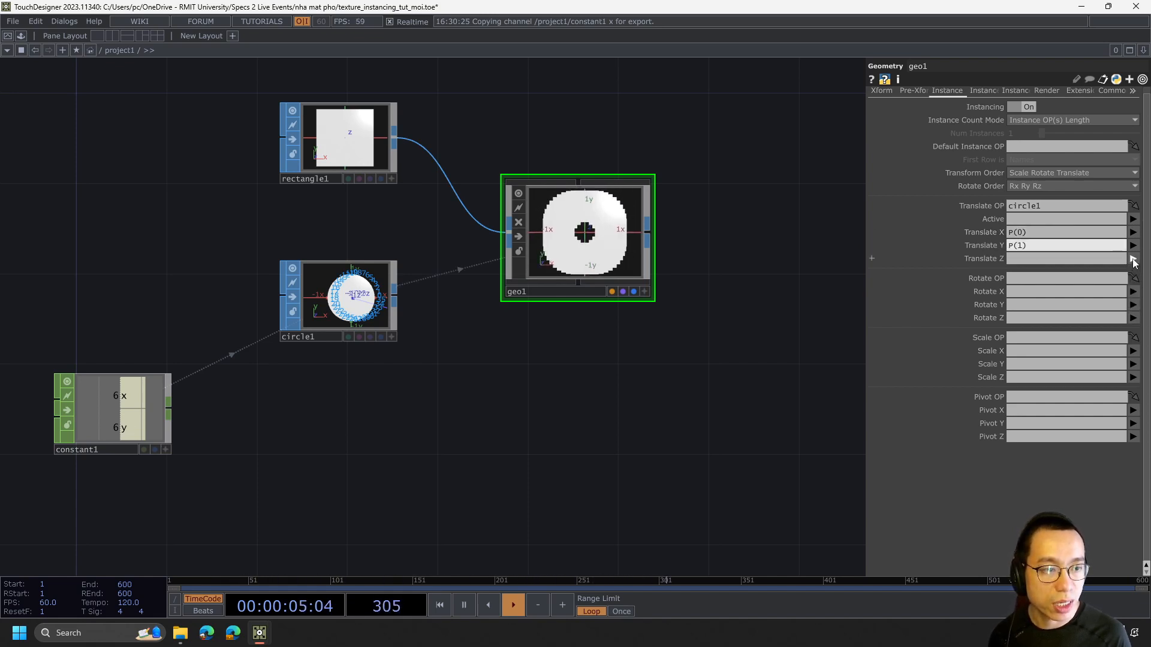
pyautogui.click(1139, 295)
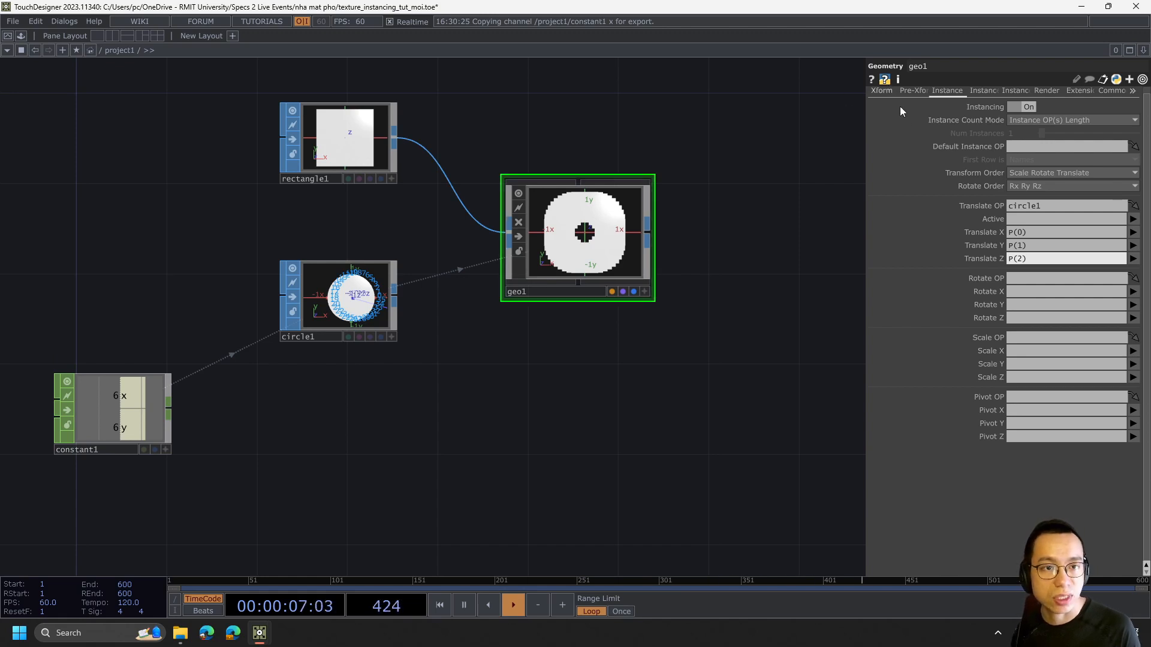
# - Set the Rectangle SOP's size to 0.2 by 0.2 and inspect the instances in geo1
pyautogui.click(345, 140)
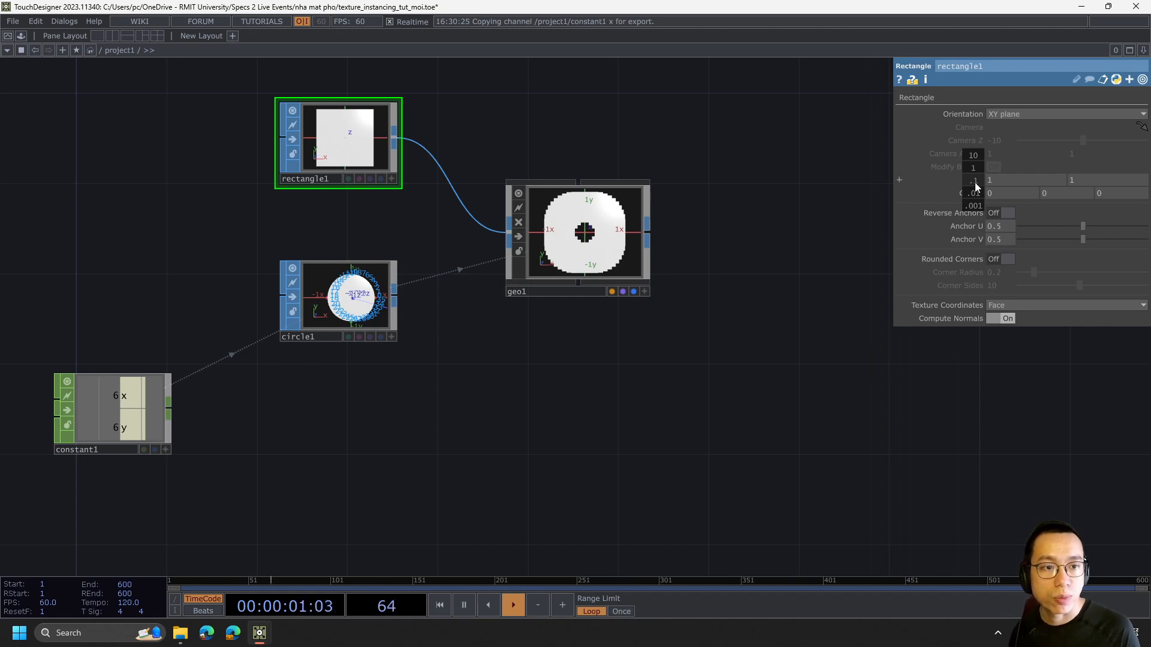
pyautogui.moveTo(977, 175)
pyautogui.mouseDown(button='middle')
pyautogui.moveTo(935, 181)
pyautogui.moveTo(969, 158)
pyautogui.moveTo(970, 182)
pyautogui.moveTo(990, 181)
pyautogui.mouseUp(button='middle')
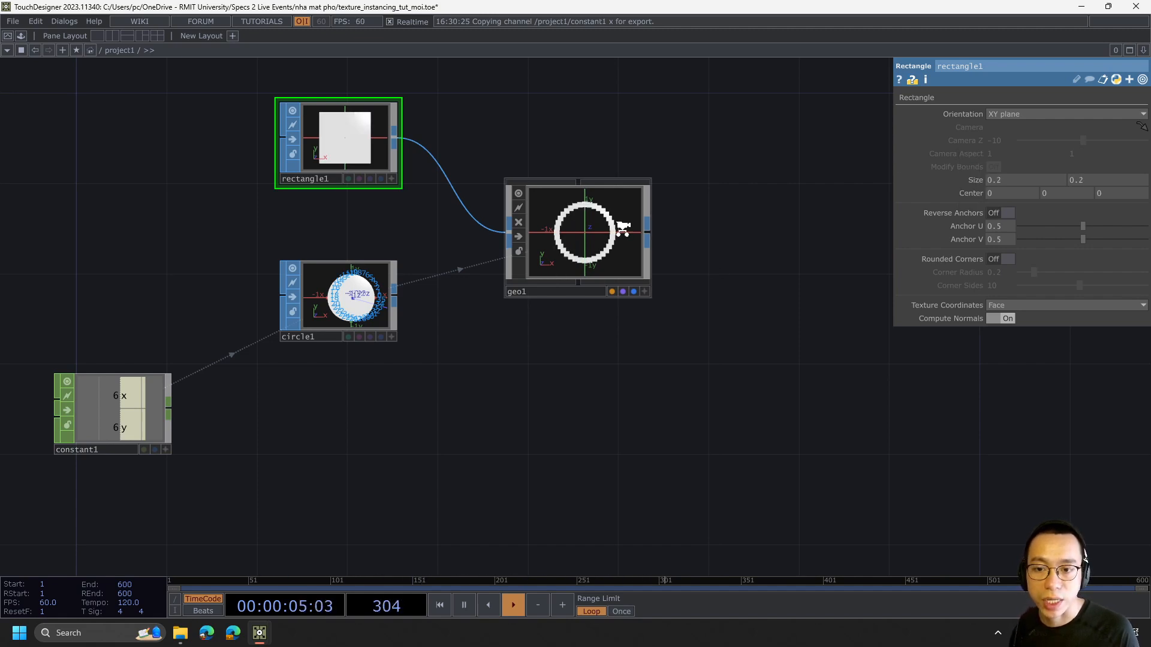
pyautogui.scroll(5, 623, 228)
pyautogui.scroll(-3, 623, 229)
# - Drive the Circle SOP's beginning arc angle with an absTime.seconds expression and inspect the rotating ring of instances in geo1
pyautogui.click(283, 324)
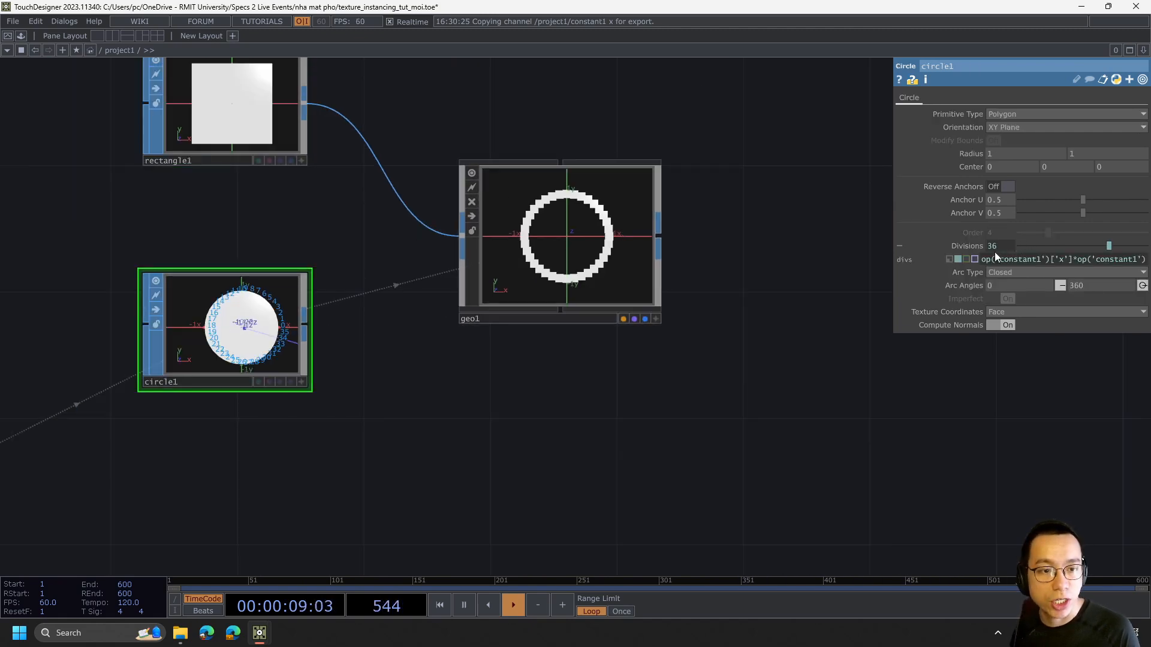
pyautogui.click(900, 244)
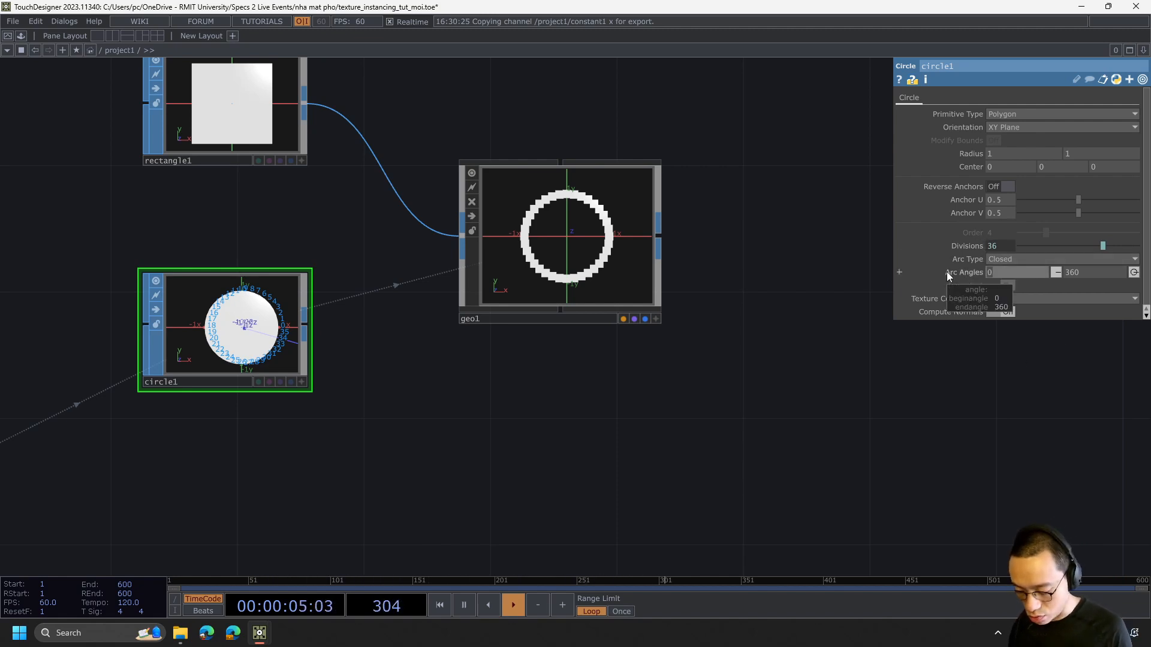
pyautogui.write('ab')
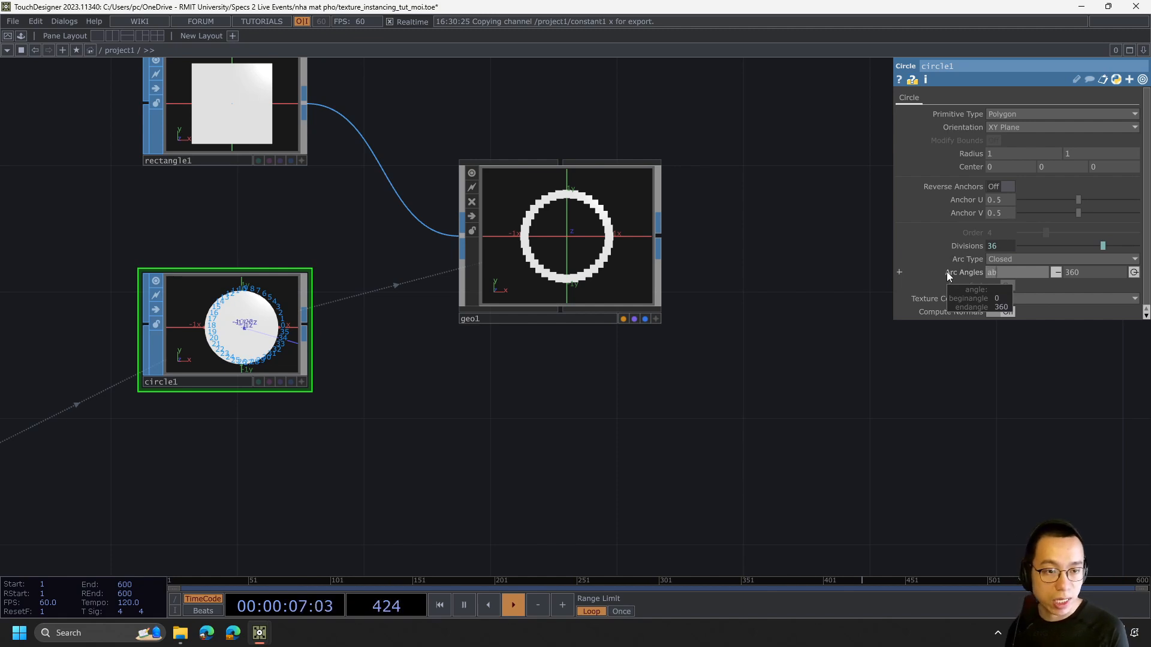
pyautogui.write('sTi')
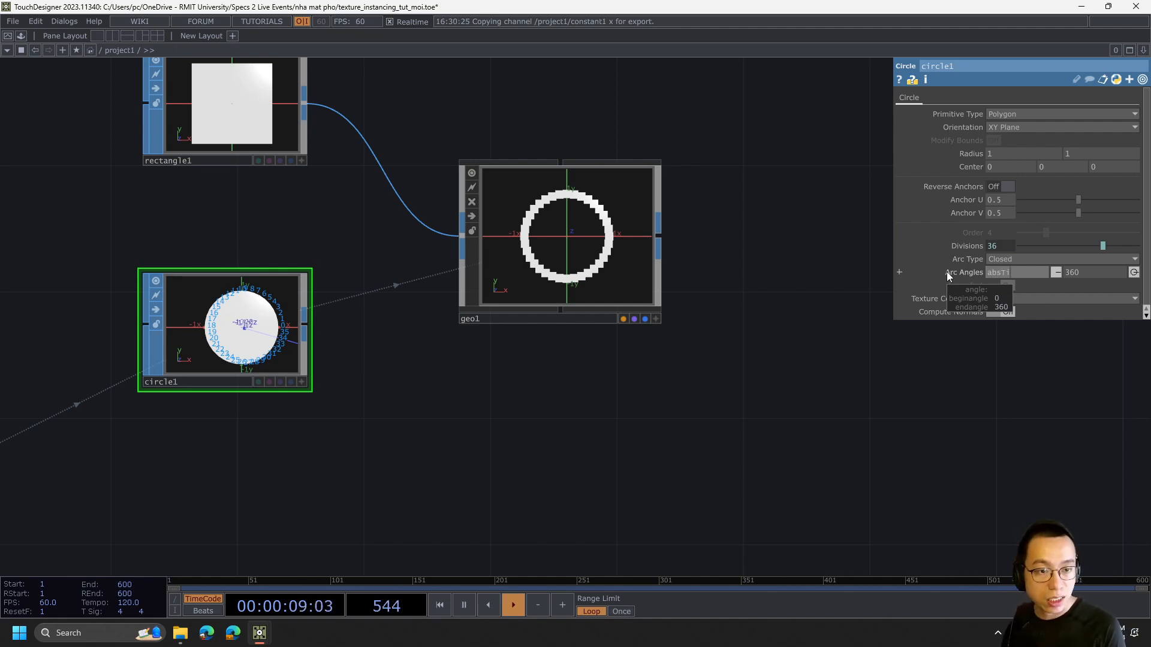
pyautogui.write('me.seconds')
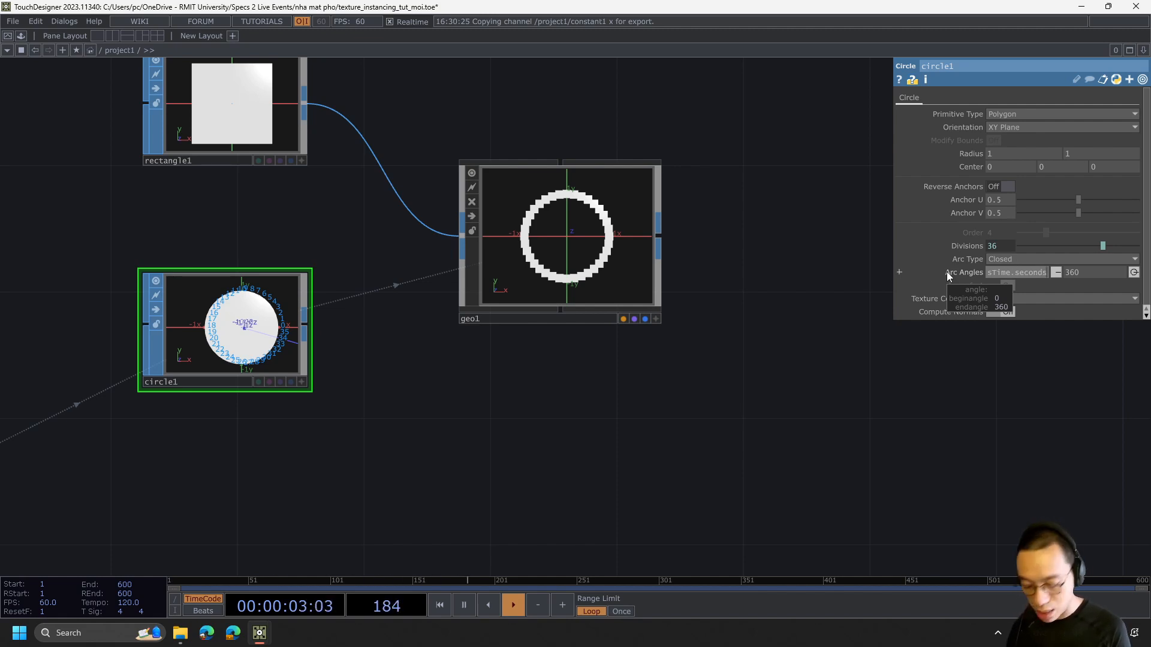
pyautogui.press('Return')
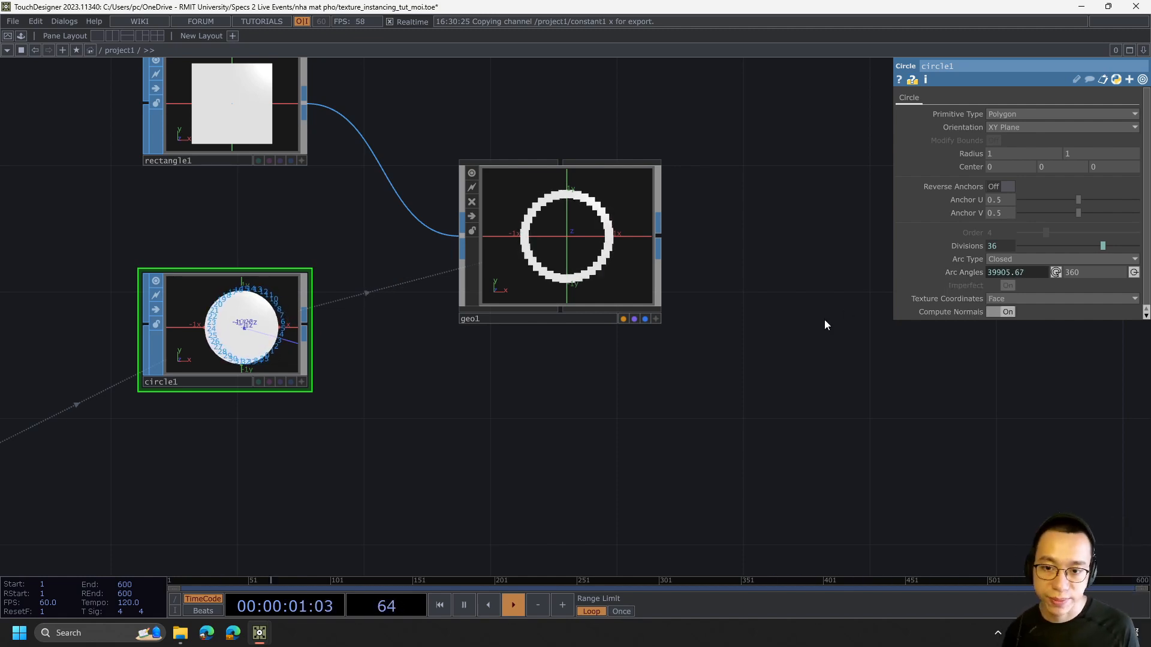
pyautogui.scroll(6, 589, 217)
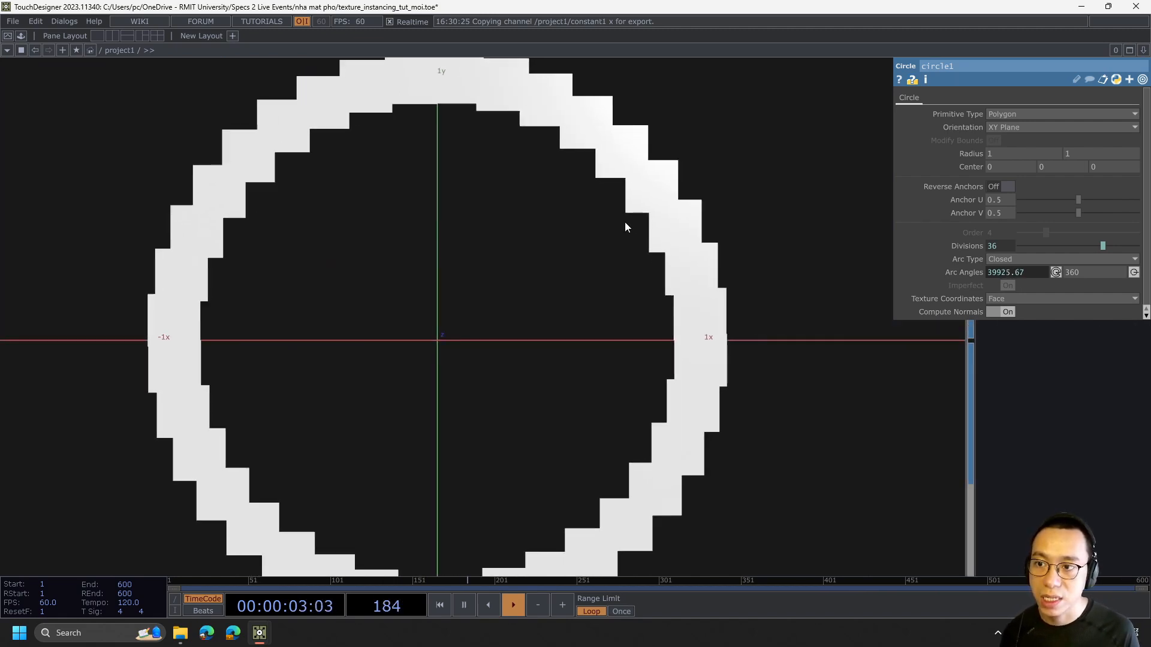
pyautogui.scroll(-6, 626, 222)
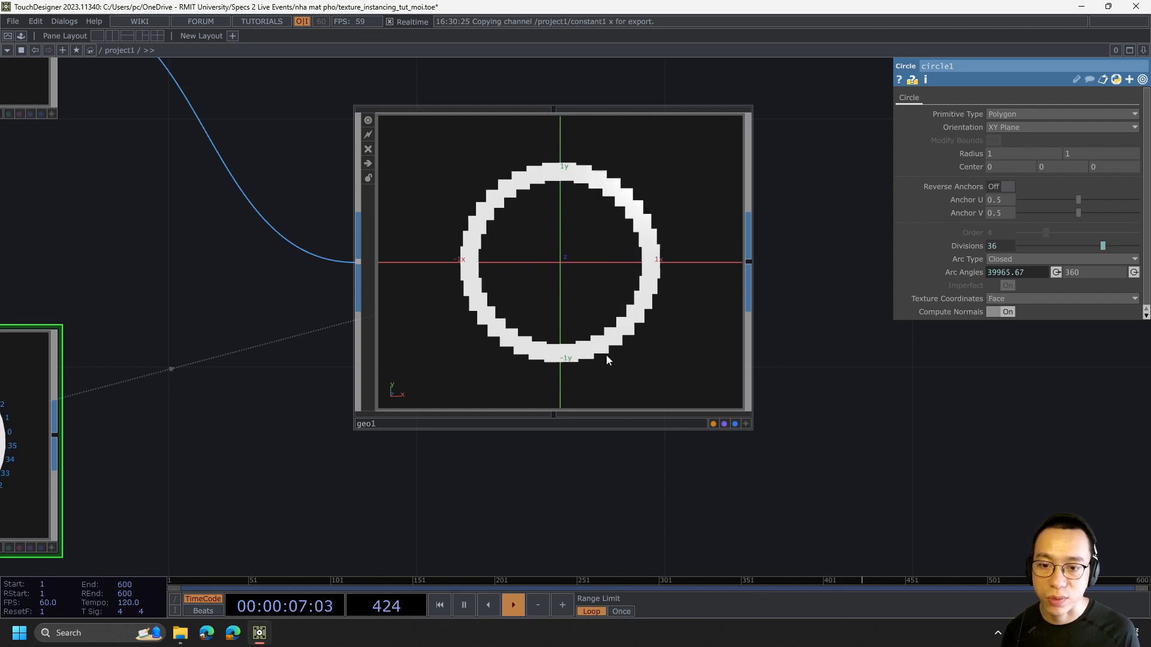
pyautogui.scroll(-6, 606, 355)
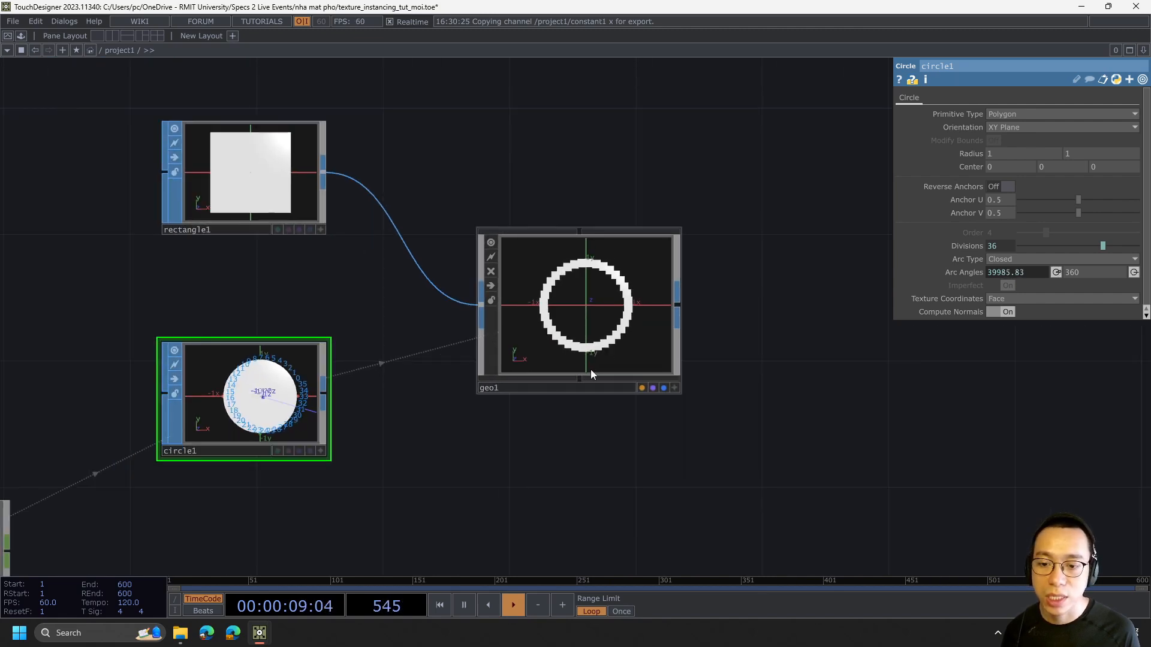
# - Add a Noise CHOP below the Circle SOP
pyautogui.scroll(-1, 480, 416)
pyautogui.scroll(-2, 480, 417)
pyautogui.moveTo(480, 416); pyautogui.dragTo(486, 250)
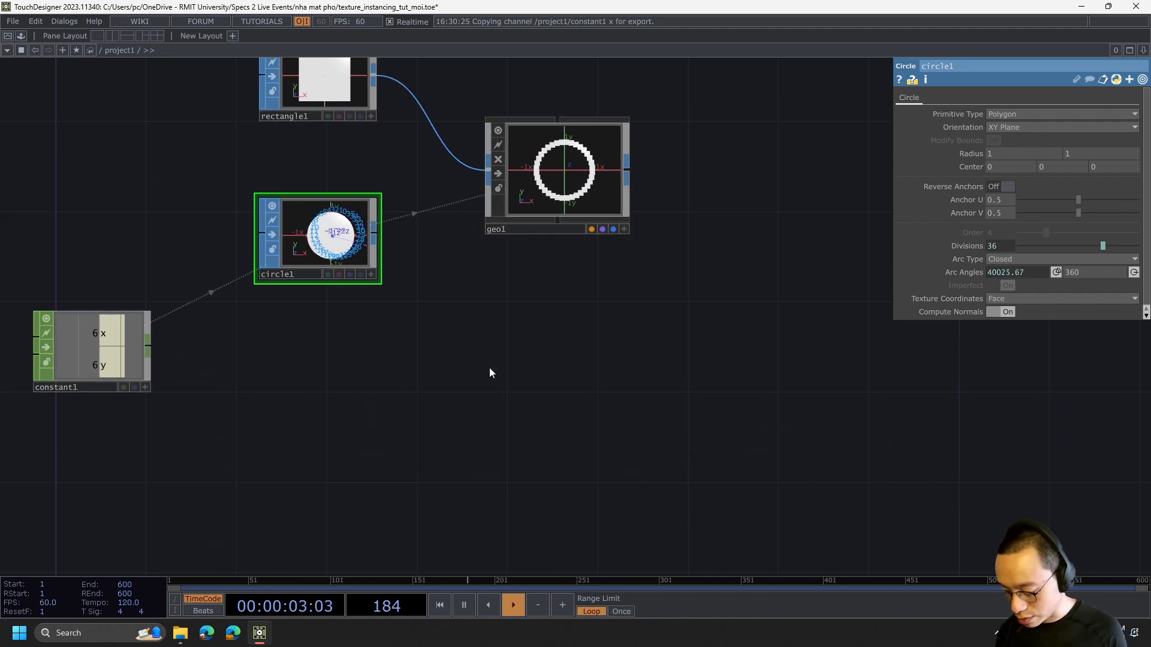
pyautogui.press('Tab')
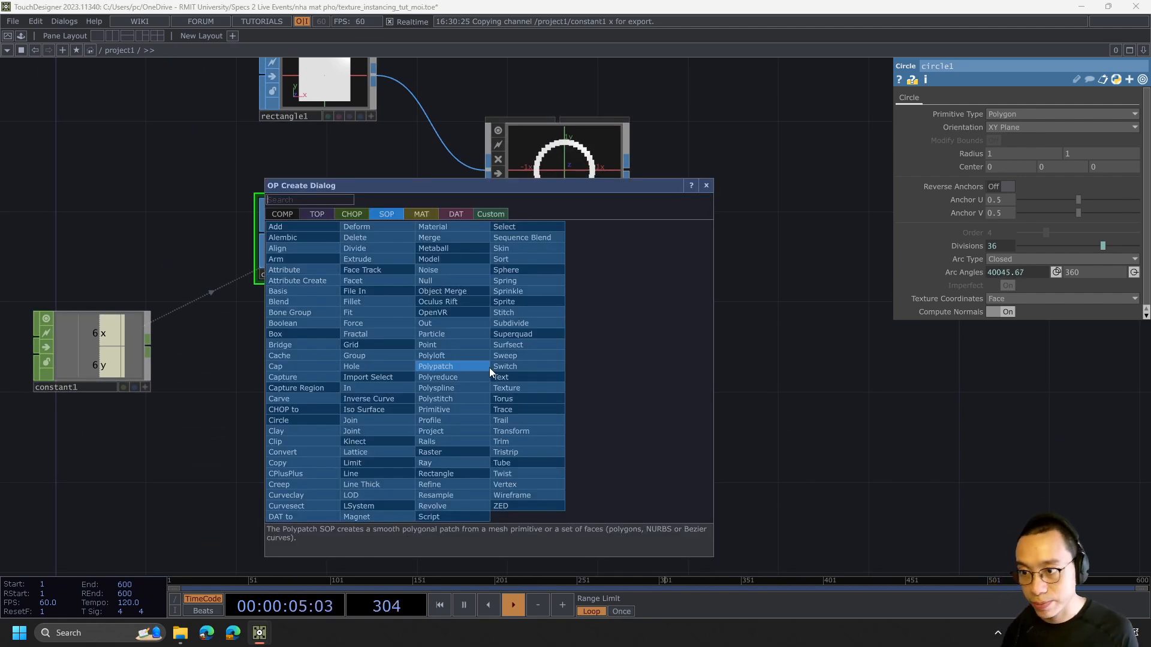
pyautogui.click(352, 214)
pyautogui.write('nói')
pyautogui.write('se')
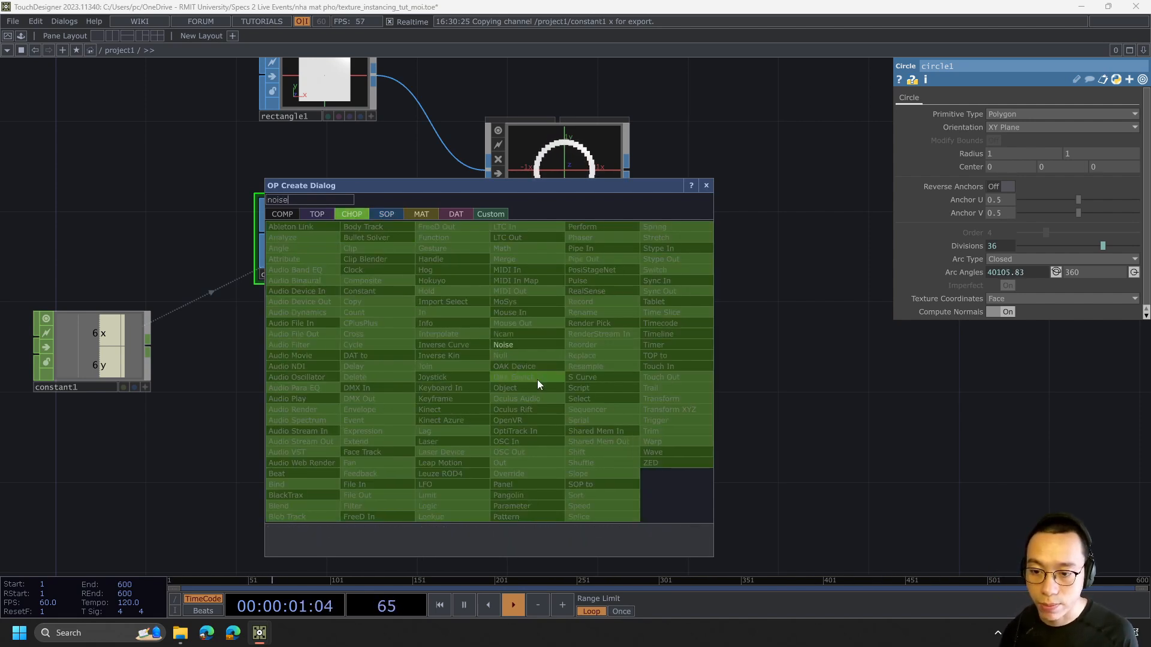
pyautogui.click(520, 344)
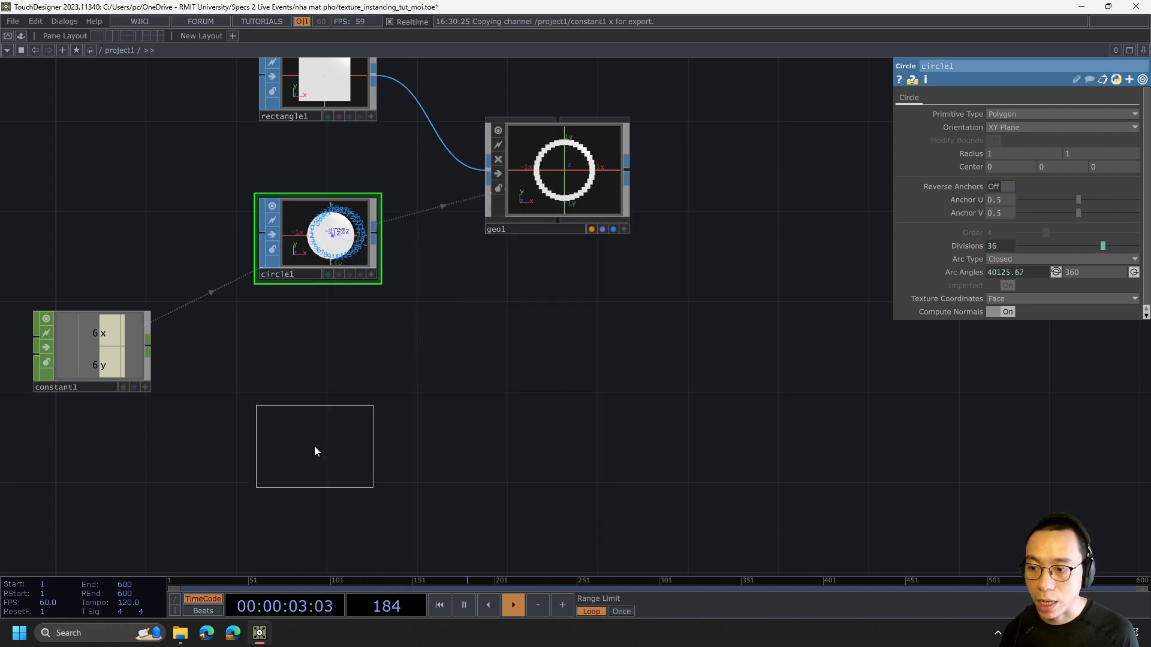
pyautogui.click(313, 446)
# - Examine the ring of instances in geo1 together with the Texture 3D TOP's cached building images and the rest of the network
pyautogui.scroll(3, 587, 117)
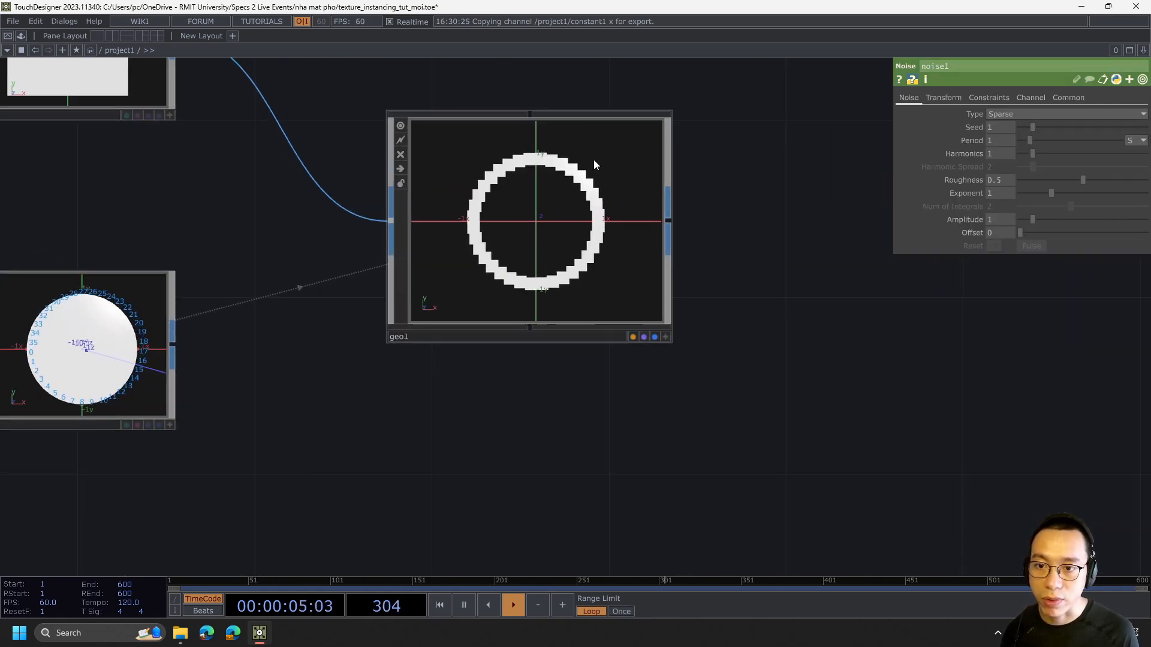
pyautogui.scroll(-3, 565, 237)
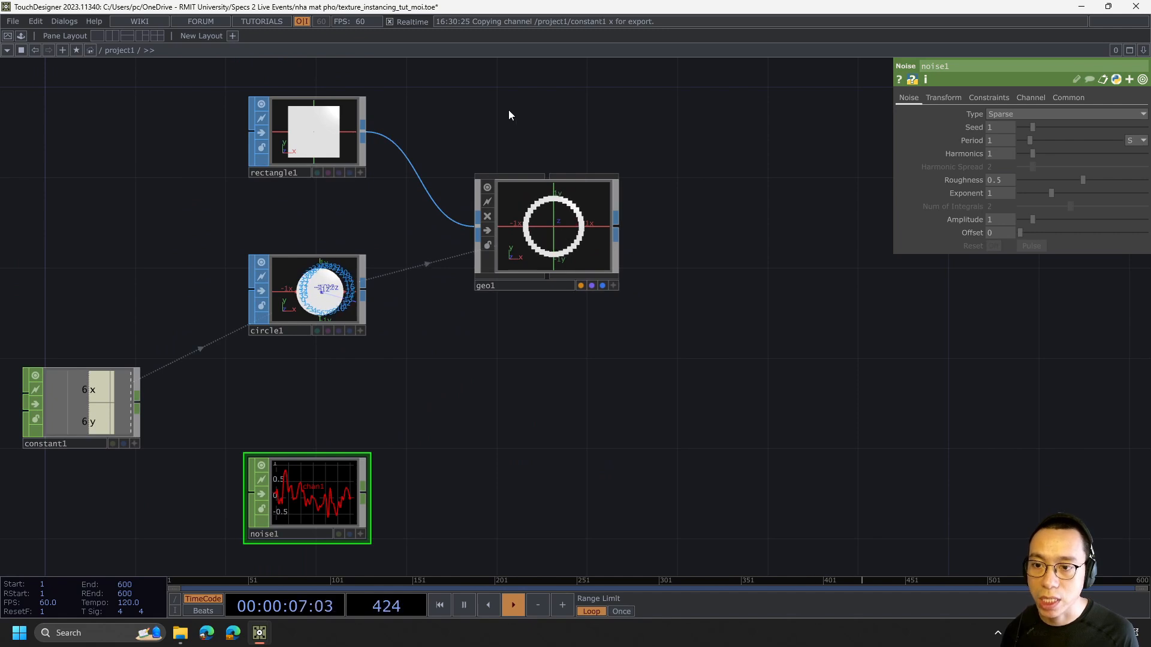
pyautogui.scroll(-5, 545, 120)
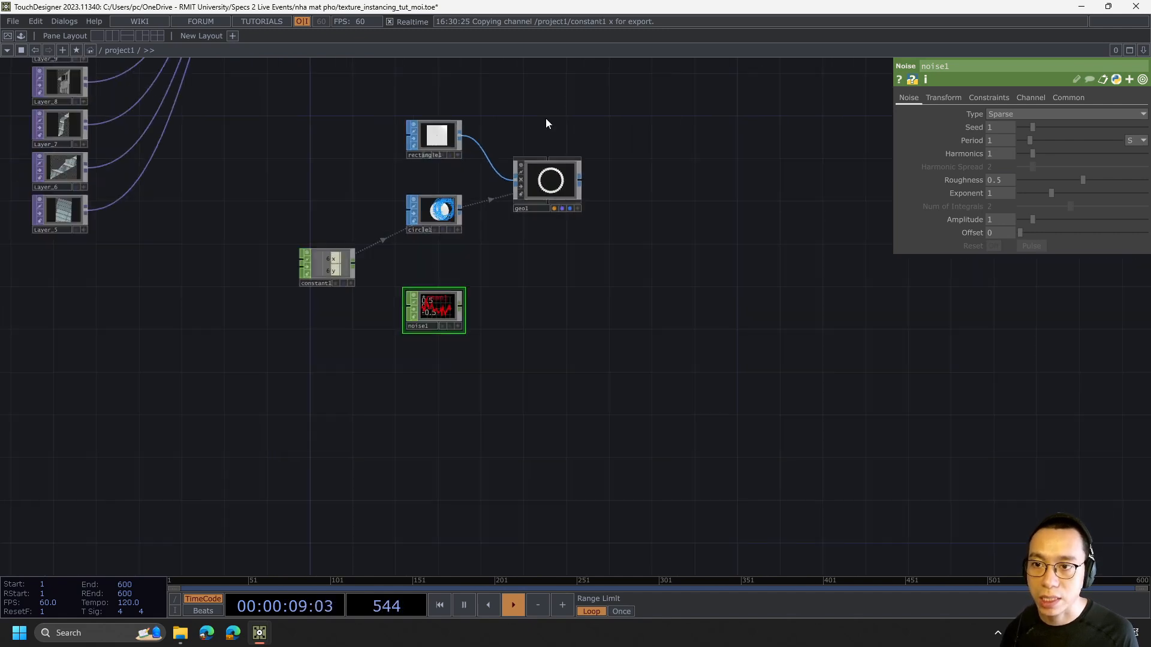
pyautogui.scroll(5, 507, 258)
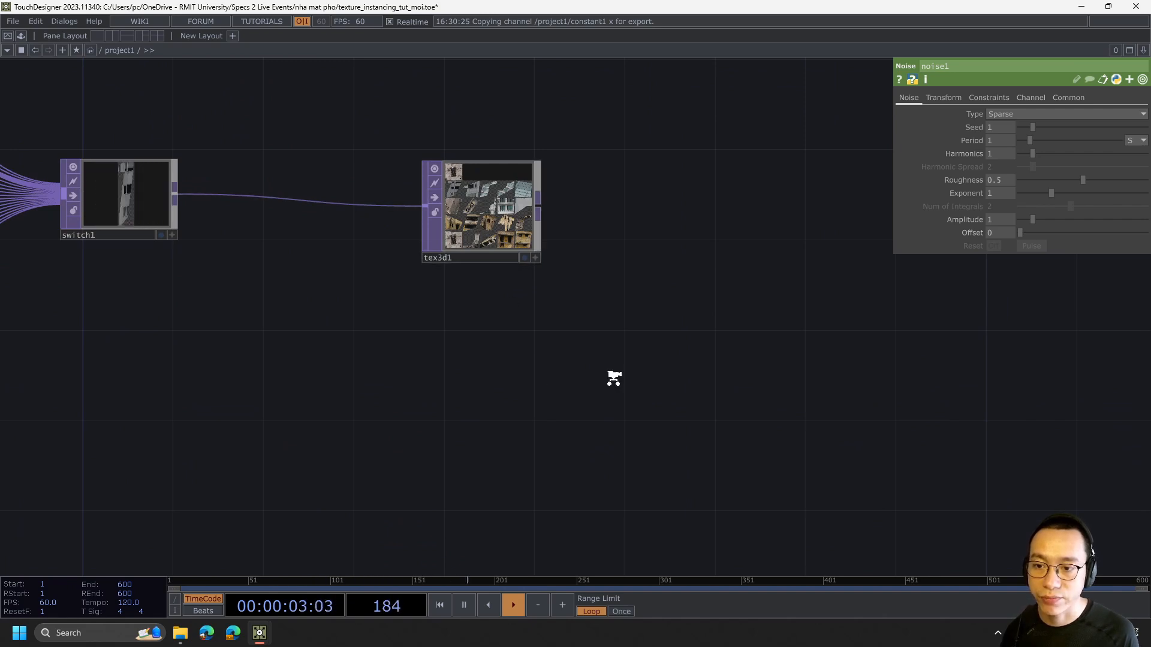
pyautogui.scroll(-4, 612, 381)
pyautogui.moveTo(599, 416); pyautogui.dragTo(483, 263)
pyautogui.scroll(6, 477, 351)
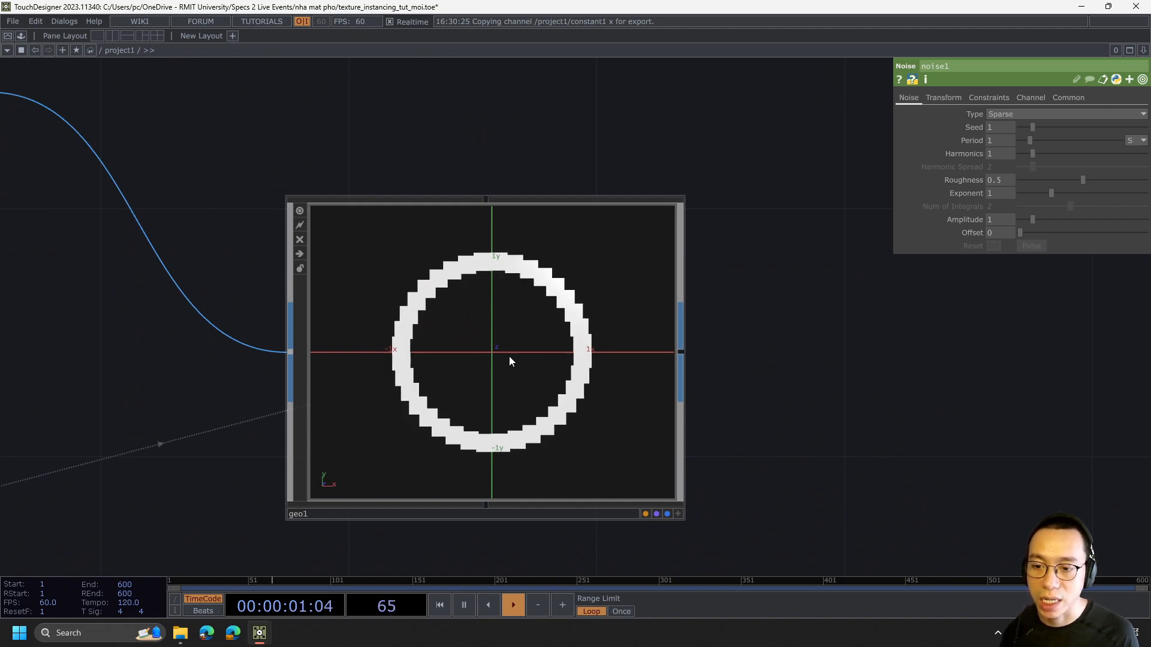
pyautogui.press('h')
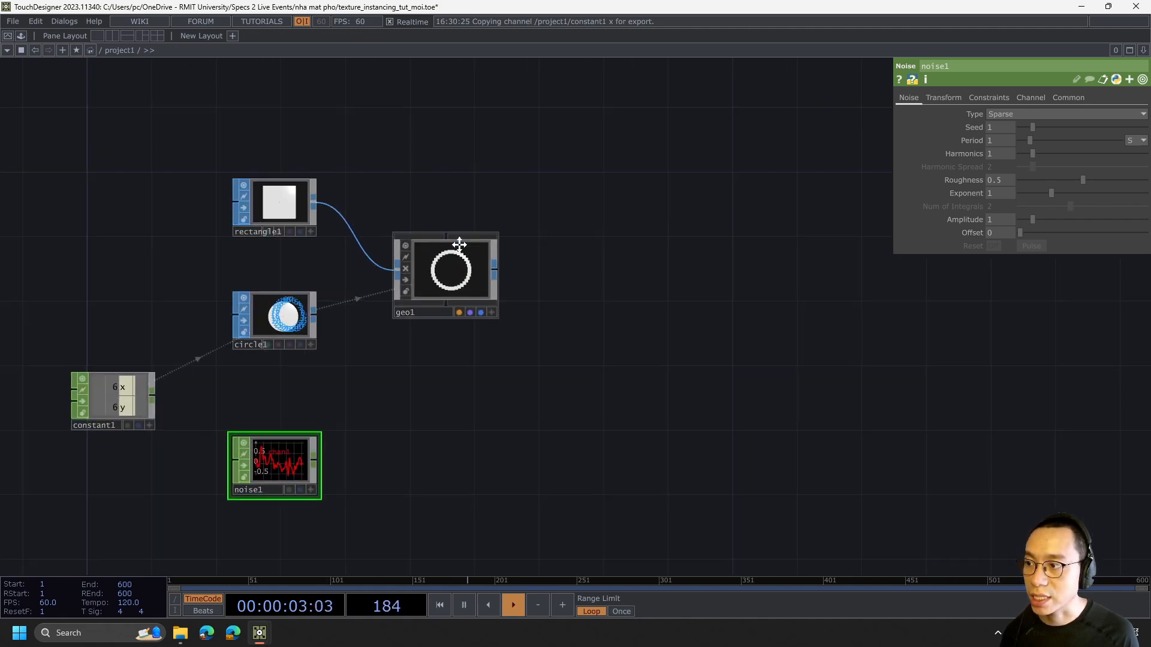
pyautogui.scroll(-3, 227, 161)
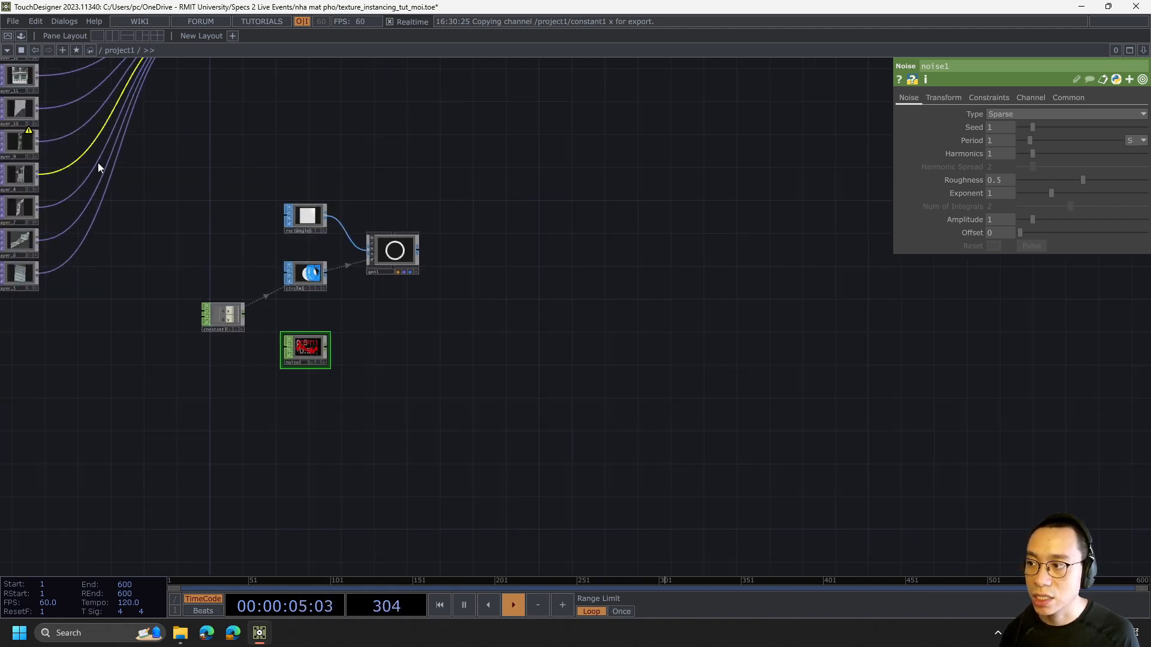
pyautogui.scroll(5, 405, 275)
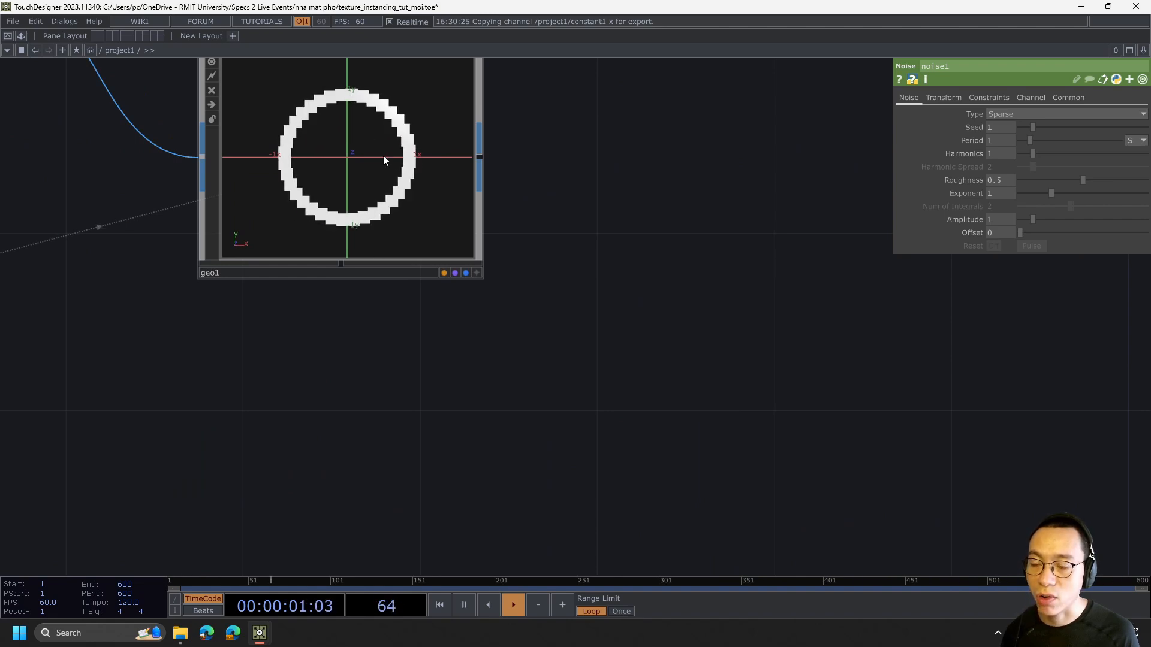
# - Examine the ring of rectangle instances in geo1 up close, and return to the Noise CHOP below the Circle SOP
pyautogui.scroll(3, 383, 156)
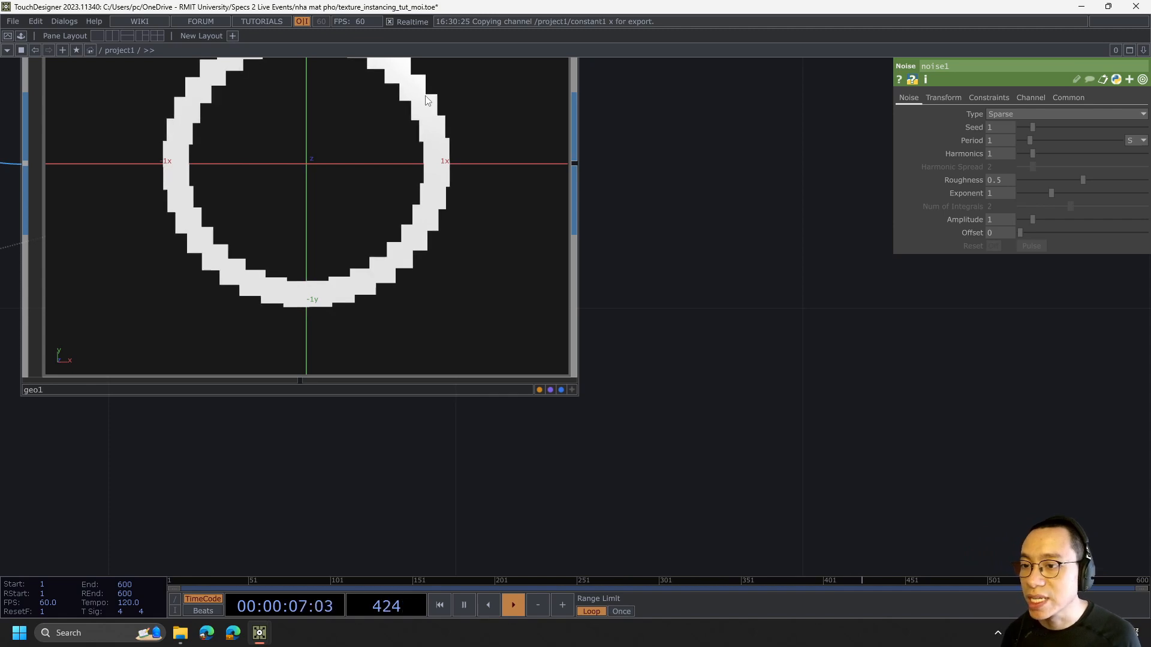
pyautogui.scroll(-2, 568, 162)
pyautogui.moveTo(588, 118); pyautogui.dragTo(618, 225, button='middle')
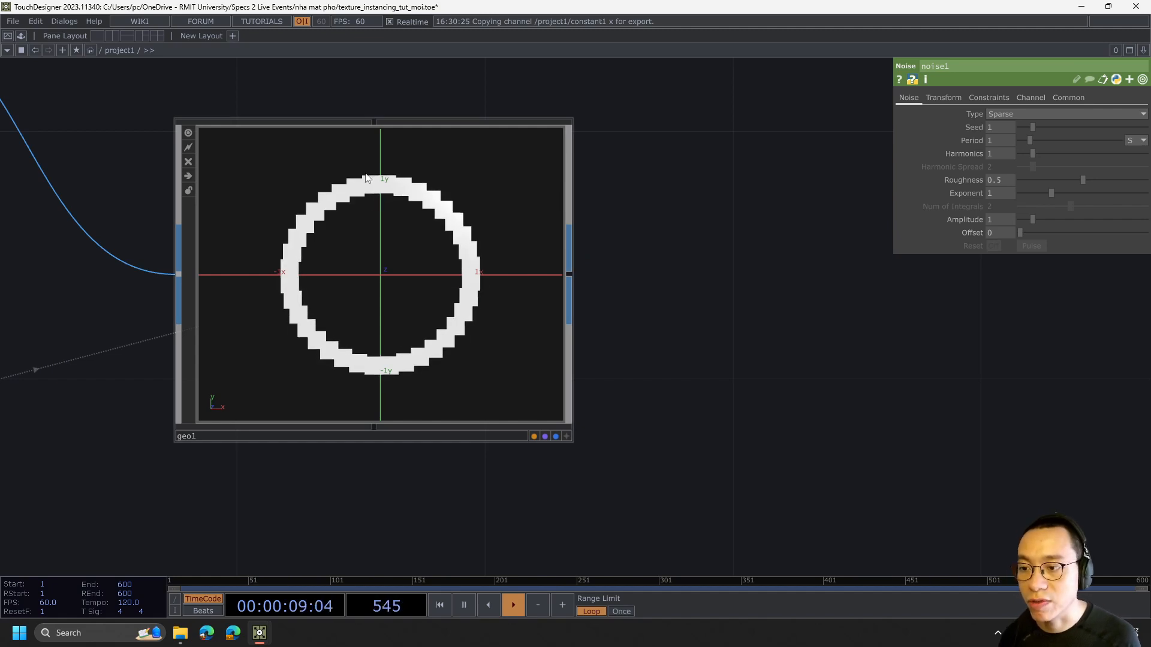
pyautogui.scroll(-3, 617, 287)
pyautogui.moveTo(534, 415); pyautogui.dragTo(645, 230)
pyautogui.moveTo(291, 490); pyautogui.dragTo(342, 323)
pyautogui.scroll(-3, 408, 378)
pyautogui.moveTo(331, 308); pyautogui.dragTo(331, 356)
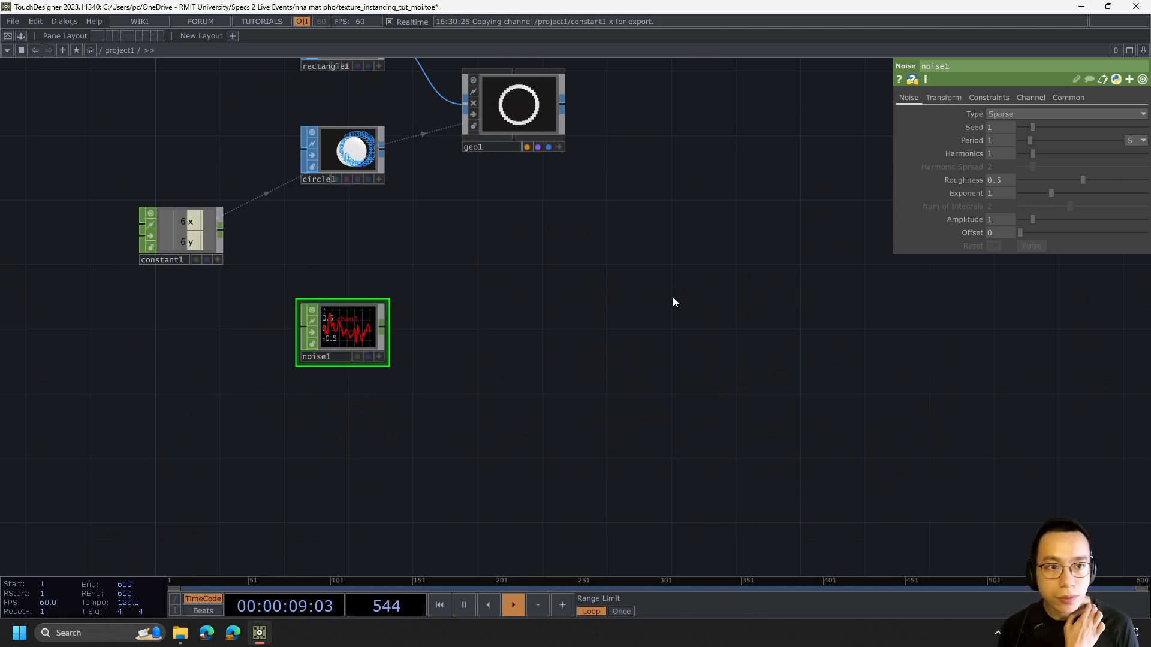
# - Animate the Noise CHOP by setting its Z translate to the expression absTime.seconds*10
pyautogui.click(943, 96)
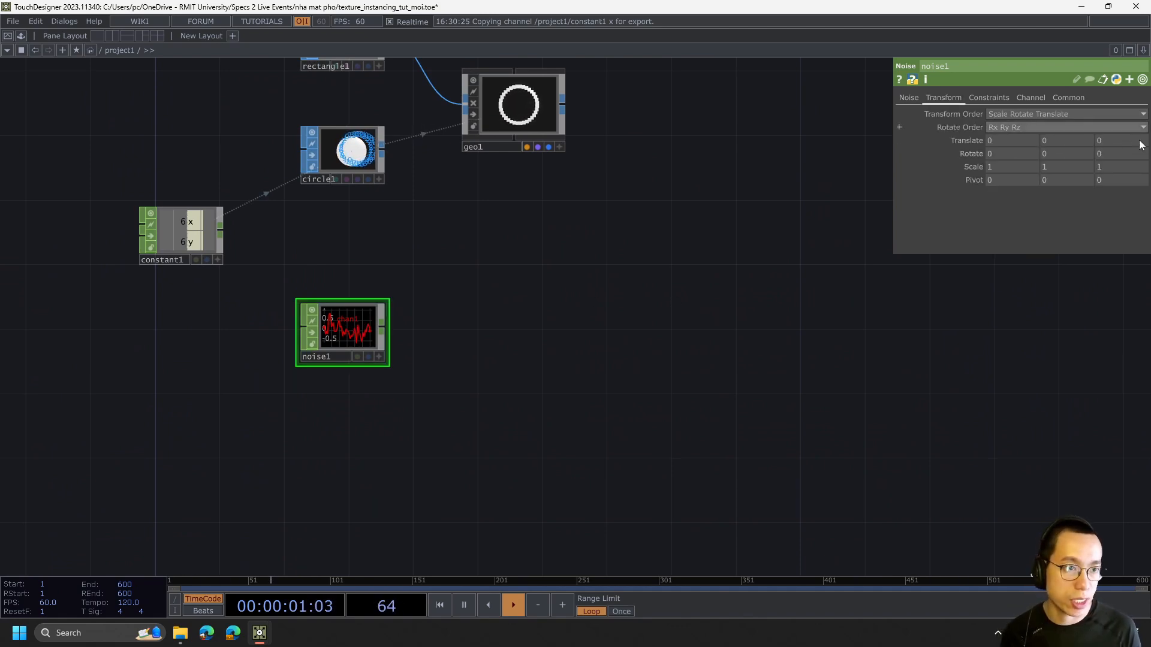
pyautogui.write('ab')
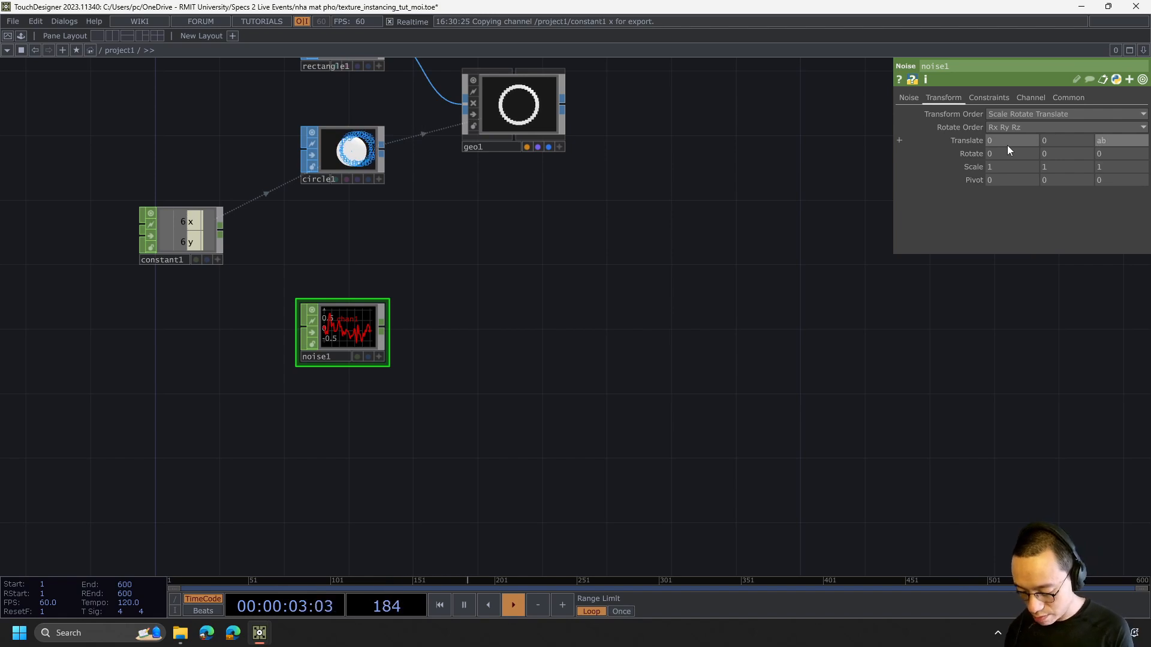
pyautogui.write('sTime')
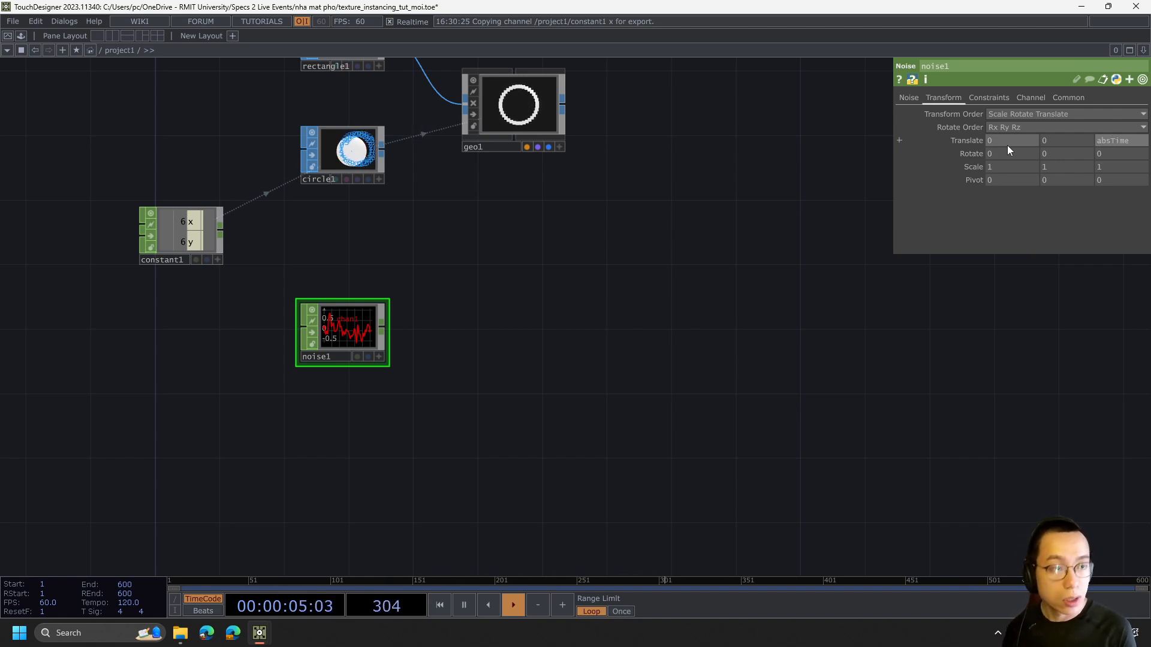
pyautogui.write('.se')
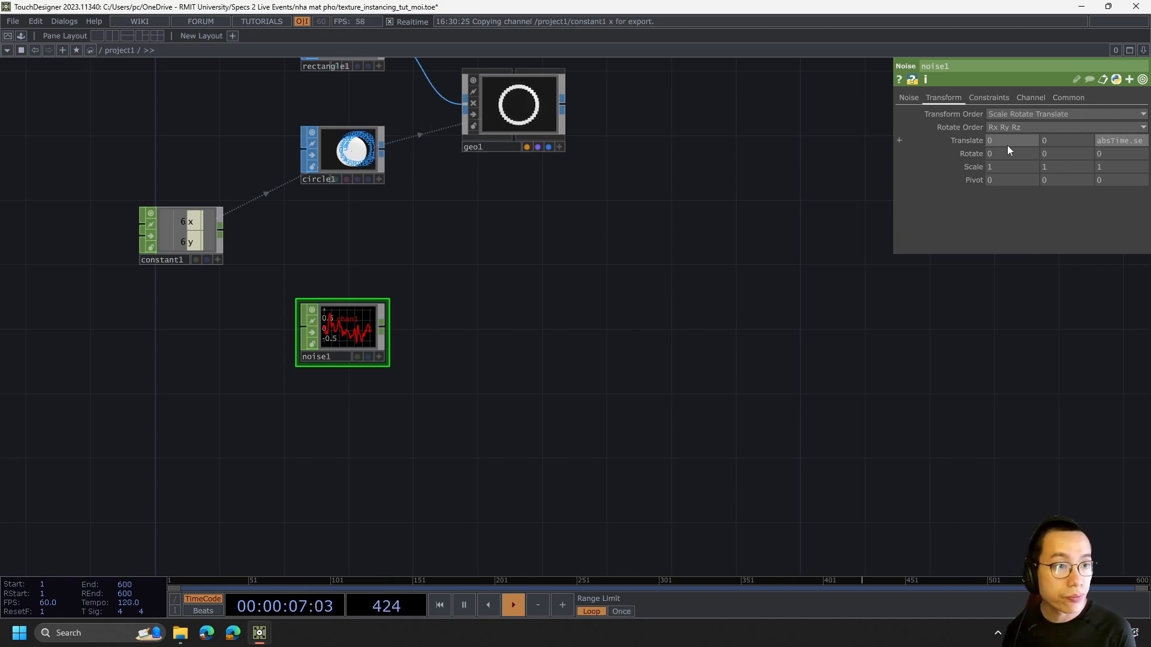
pyautogui.write('conds')
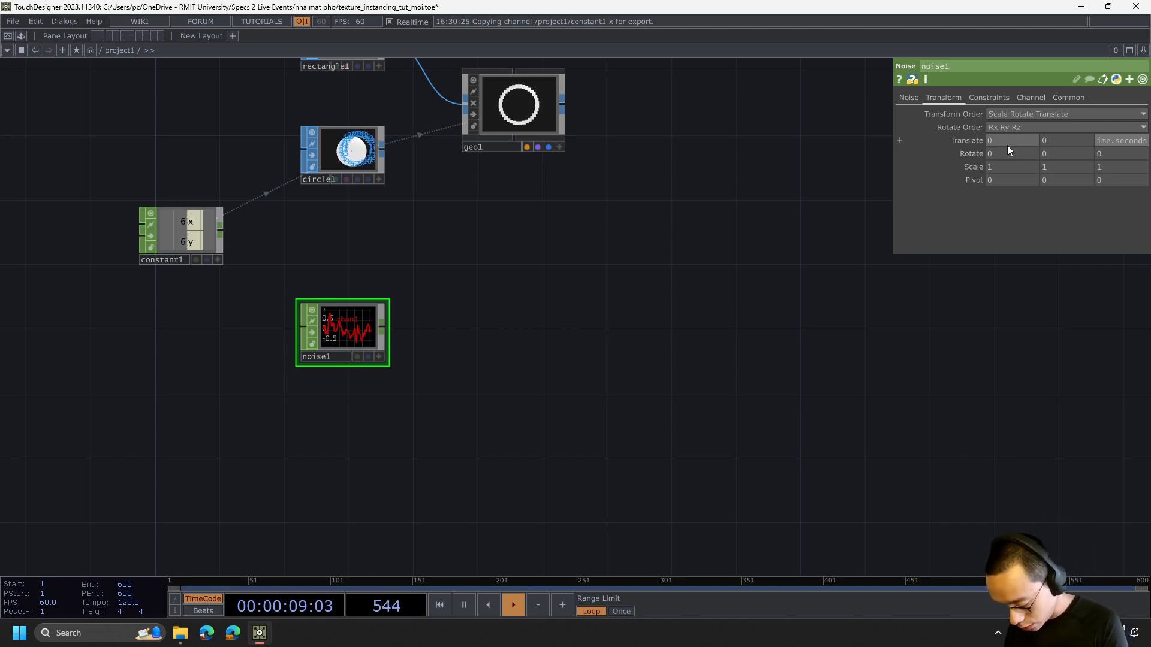
pyautogui.write('*10')
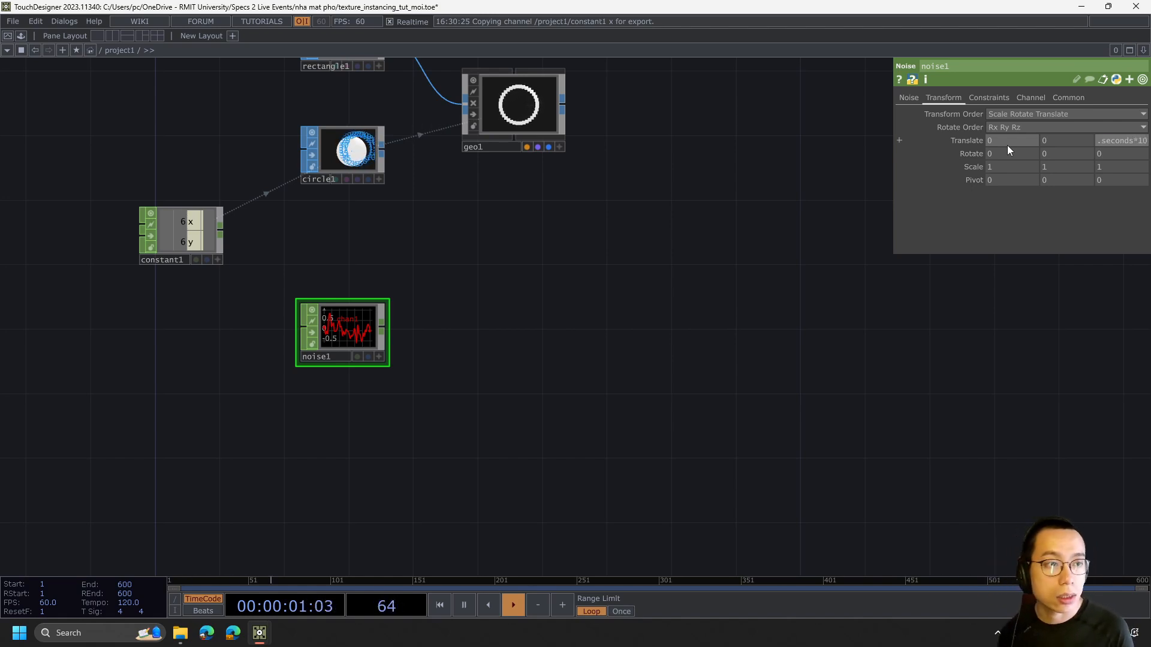
pyautogui.press('Return')
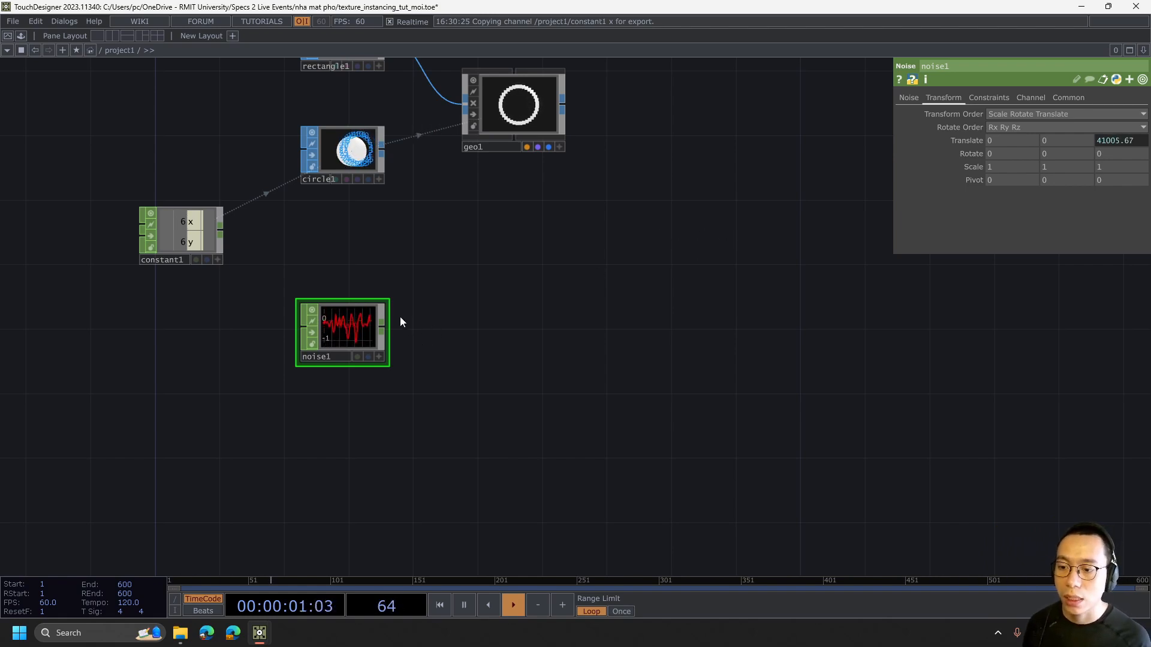
# - Compare the operator info of noise1, geo1 and circle1 to check the noise's sample count against the circle's points
pyautogui.middleClick(344, 331)
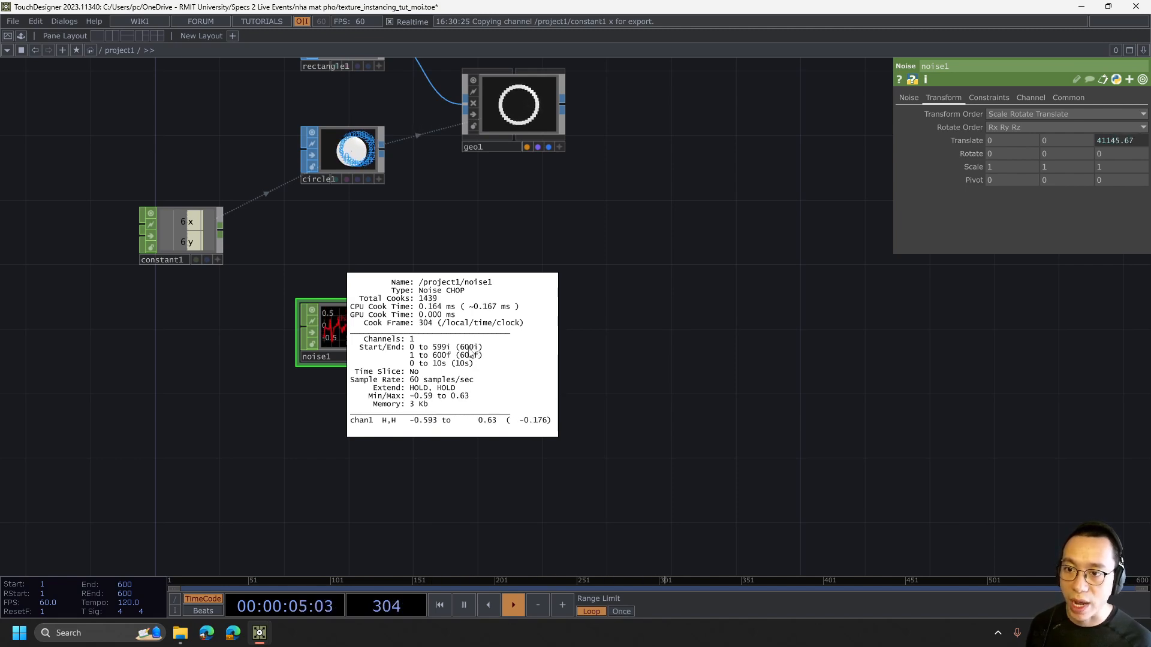
pyautogui.middleClick(521, 114)
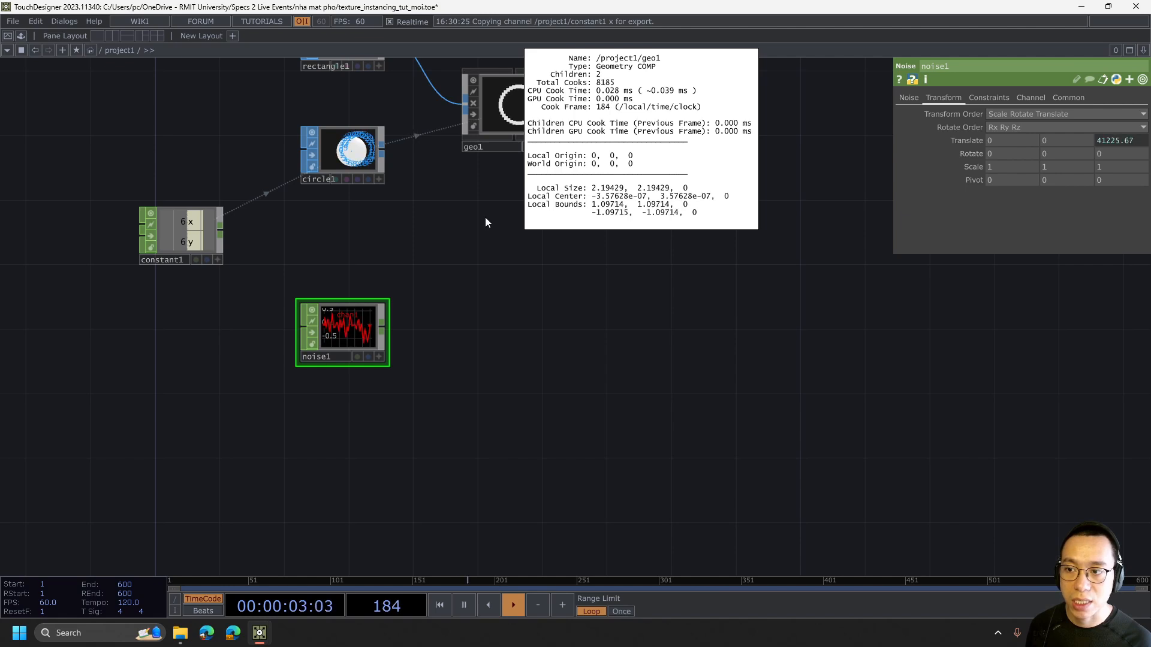
pyautogui.middleClick(347, 157)
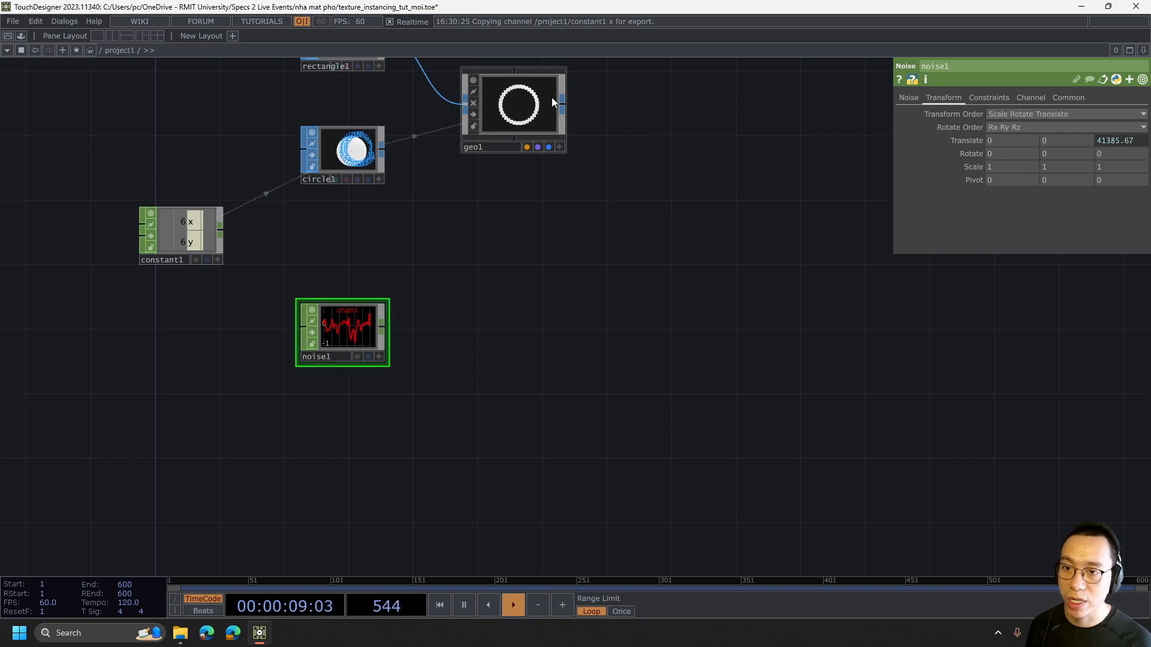
pyautogui.middleClick(346, 334)
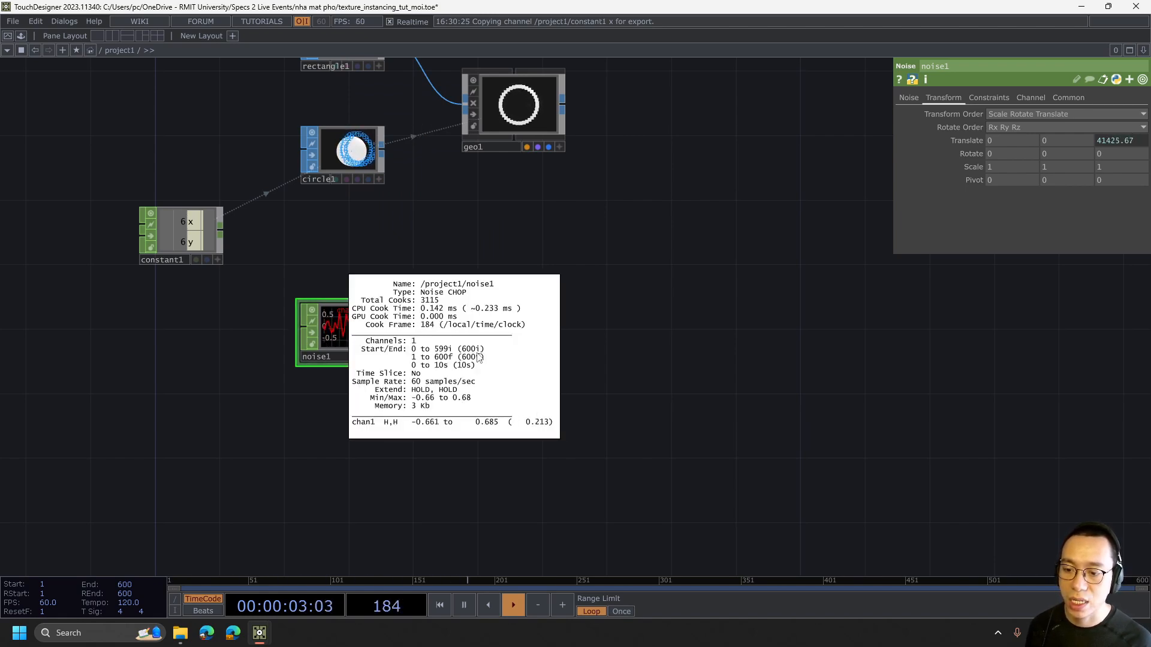
pyautogui.middleClick(516, 111)
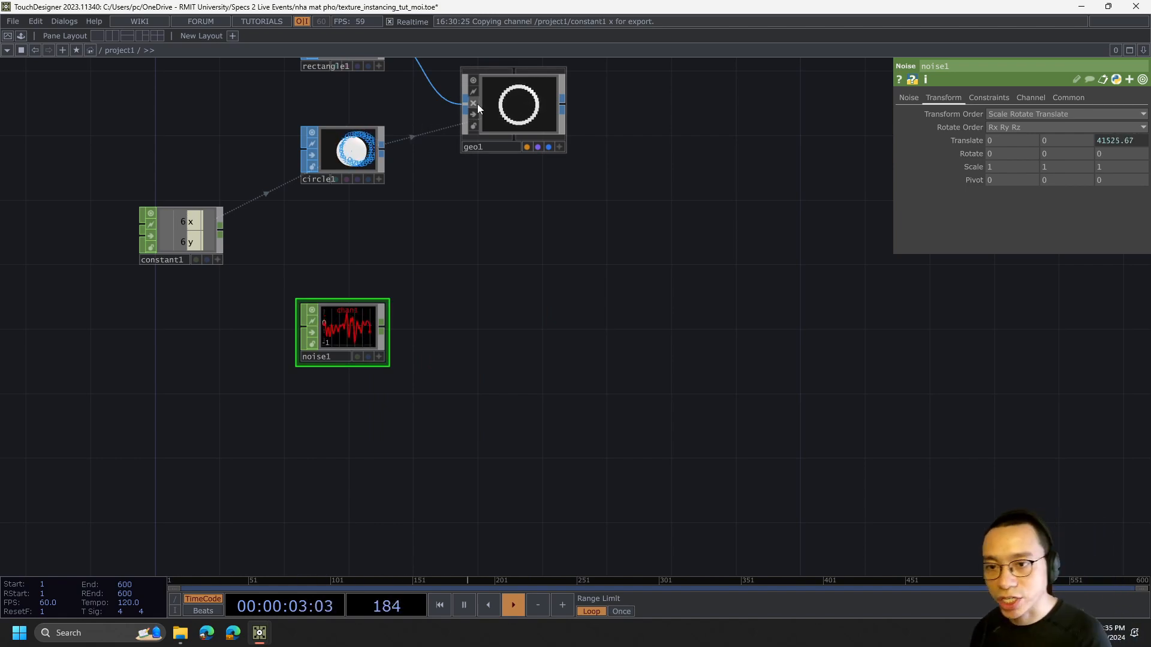
# - Assign noise1 as geo1's instance Scale OP with chan1 as Scale X, and check the error on geo1
pyautogui.moveTo(334, 338); pyautogui.dragTo(490, 111)
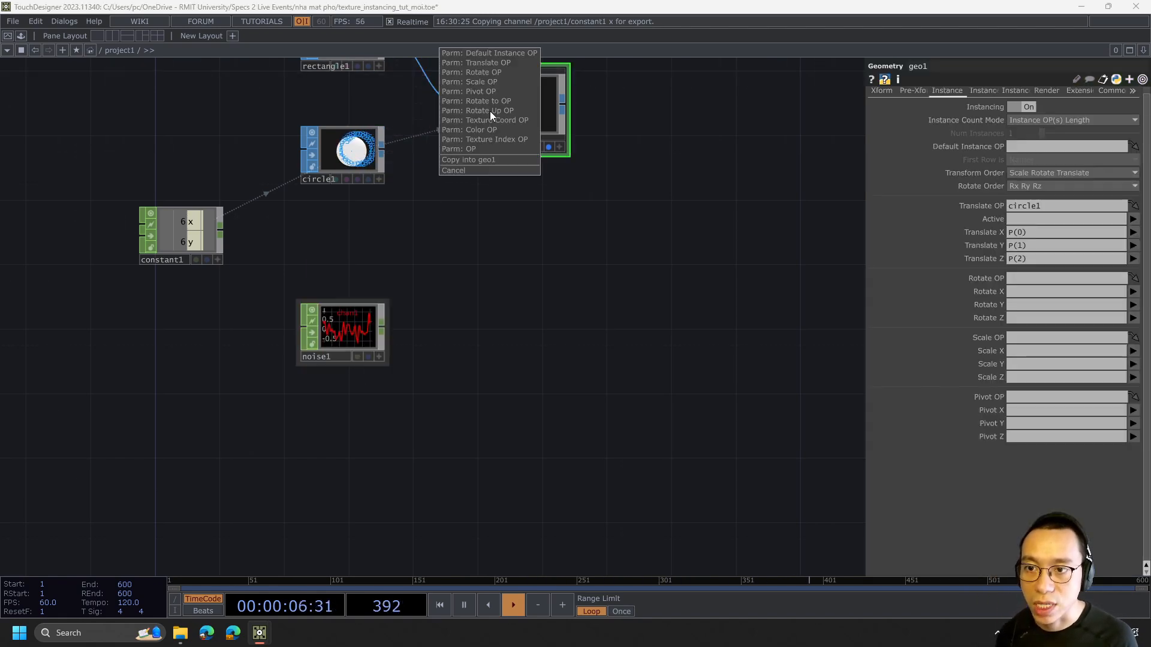
pyautogui.click(495, 81)
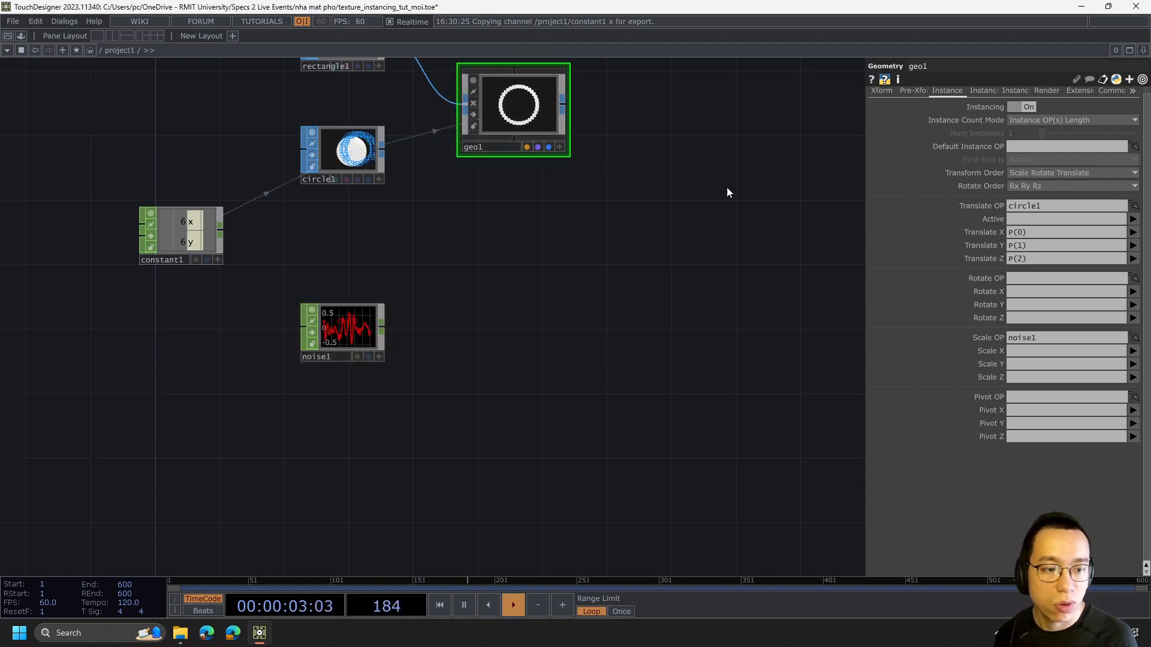
pyautogui.click(1133, 352)
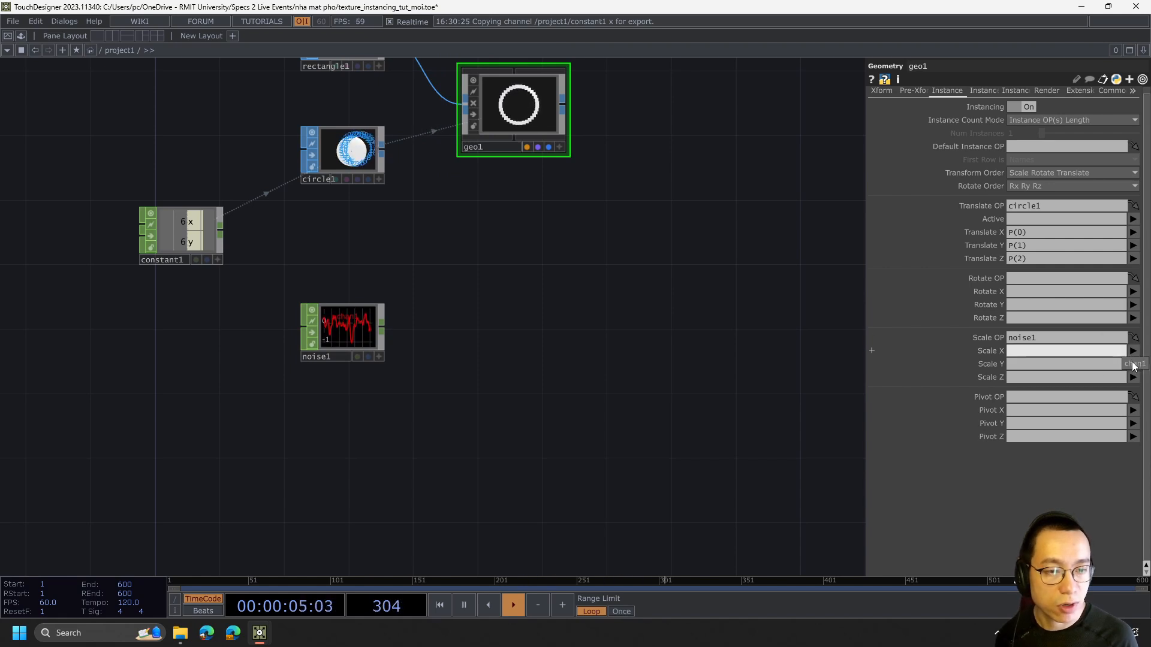
pyautogui.click(1133, 364)
pyautogui.middleClick(545, 71)
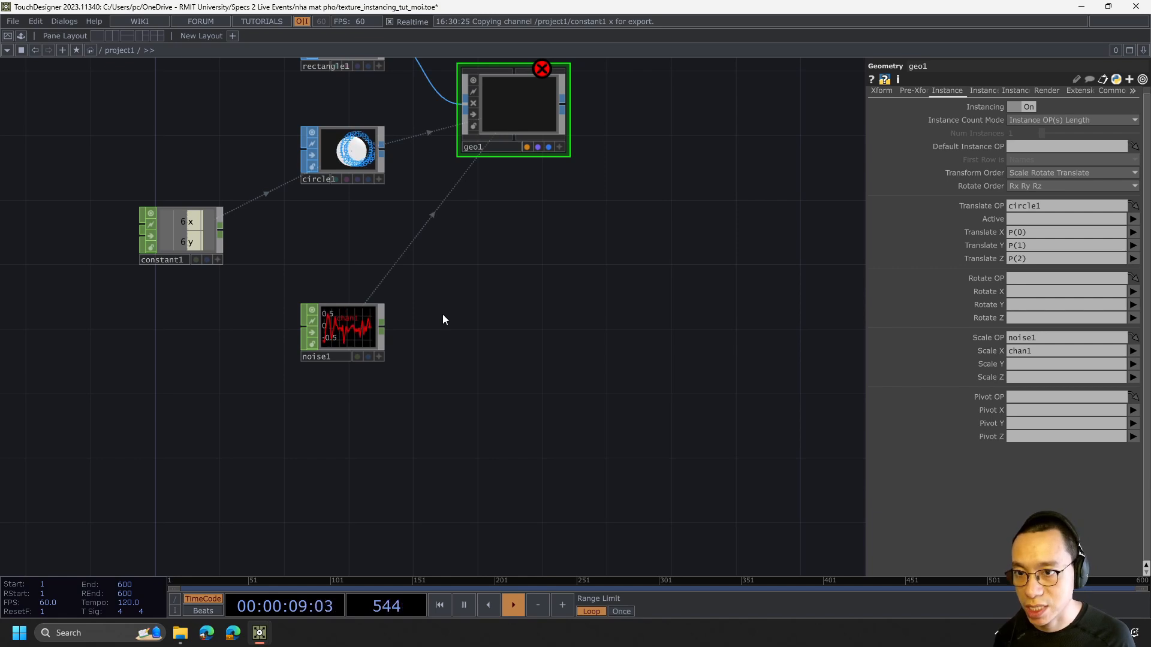
# - Add a Resample CHOP after noise1 and turn off its Time Slice option
pyautogui.rightClick(382, 327)
pyautogui.write('resam')
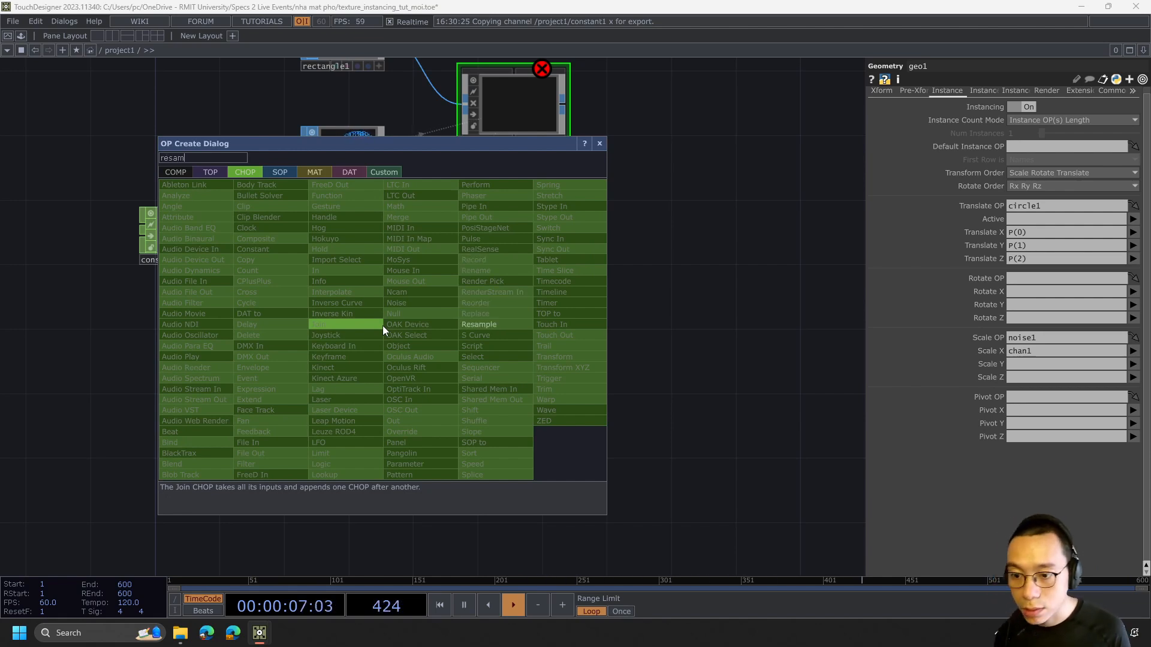
pyautogui.click(497, 324)
pyautogui.click(469, 332)
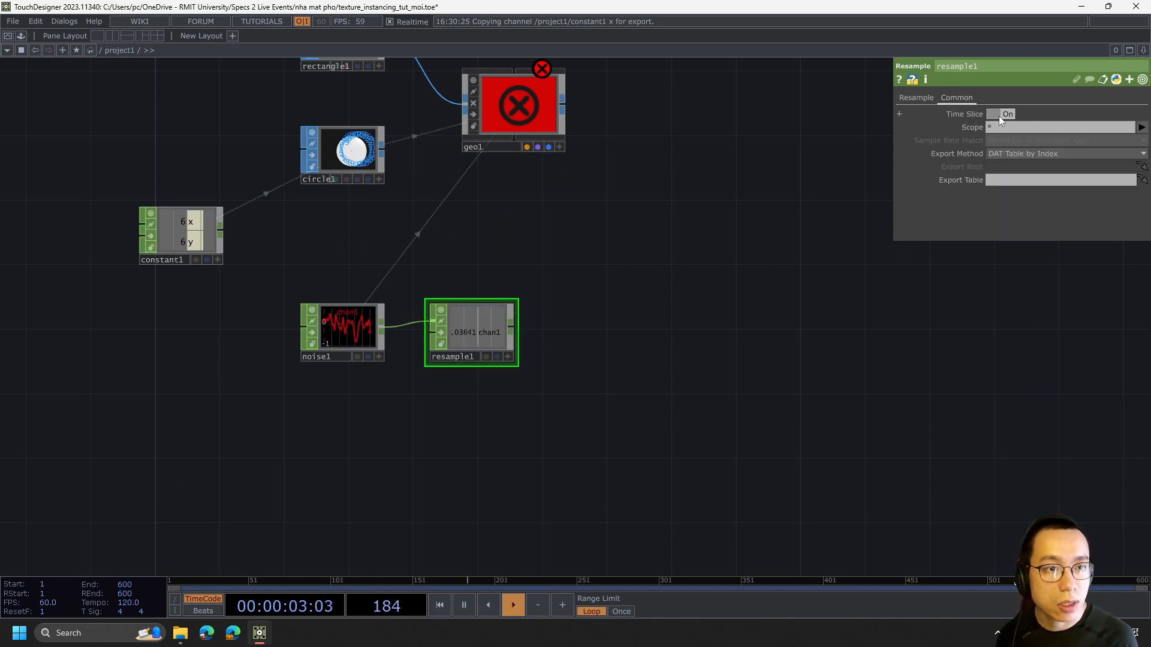
pyautogui.click(917, 98)
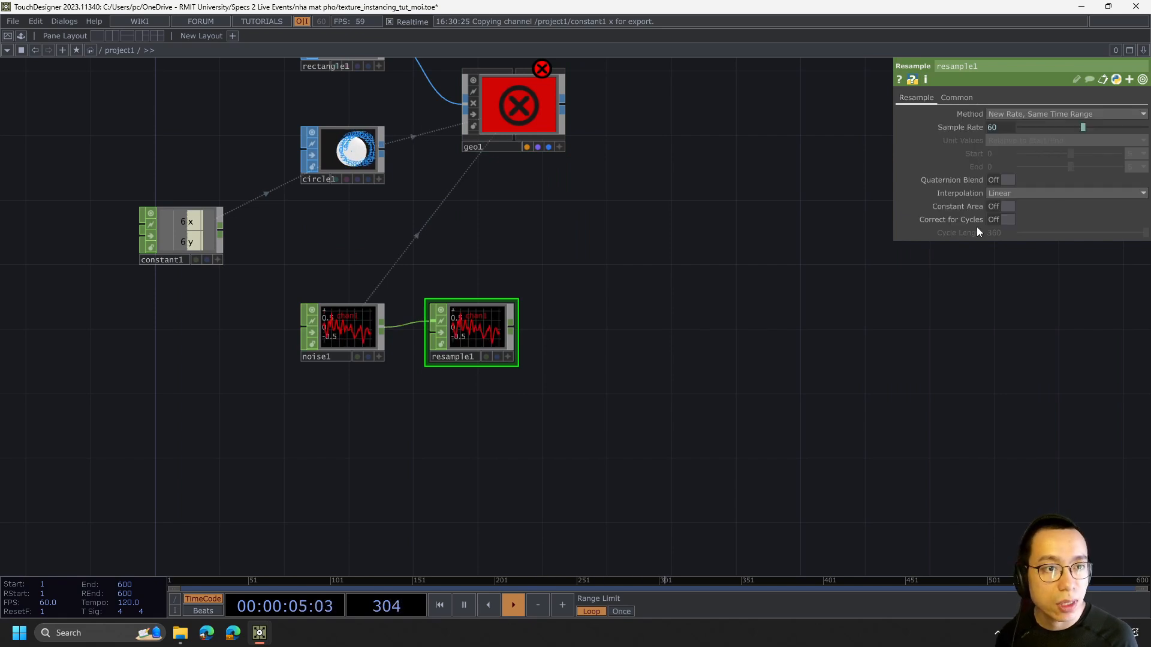
# - Configure resample1 with the New Rate, New Interval method, Absolute unit values, and Samples as the unit for both Start and End
pyautogui.click(1019, 114)
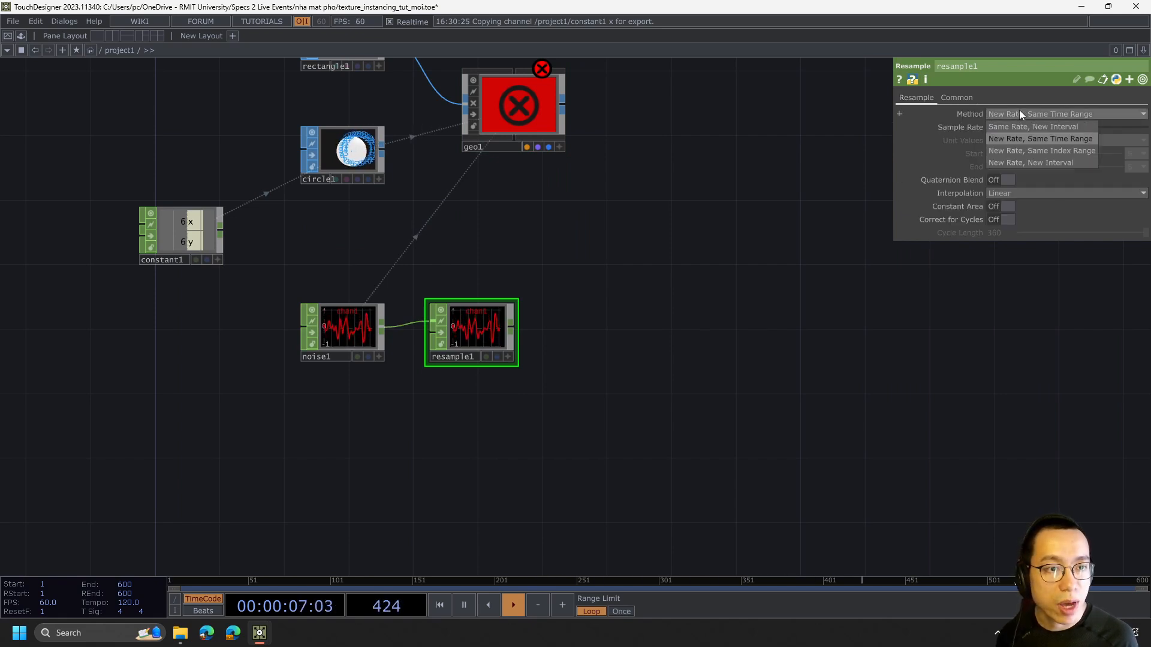
pyautogui.click(1024, 161)
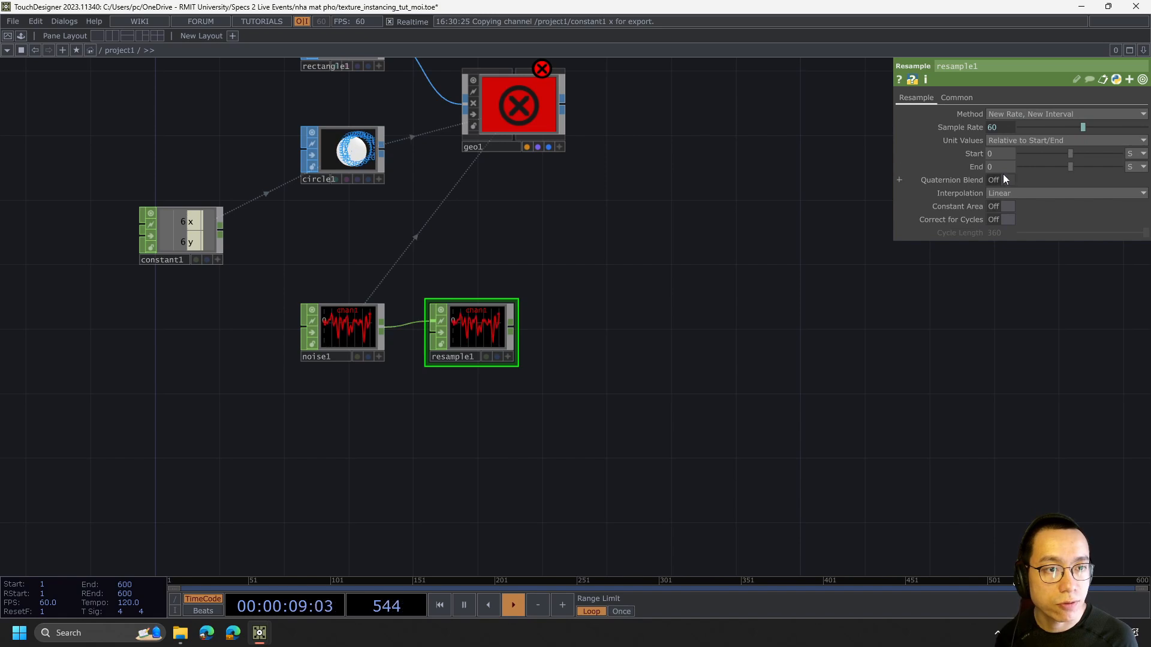
pyautogui.click(1012, 140)
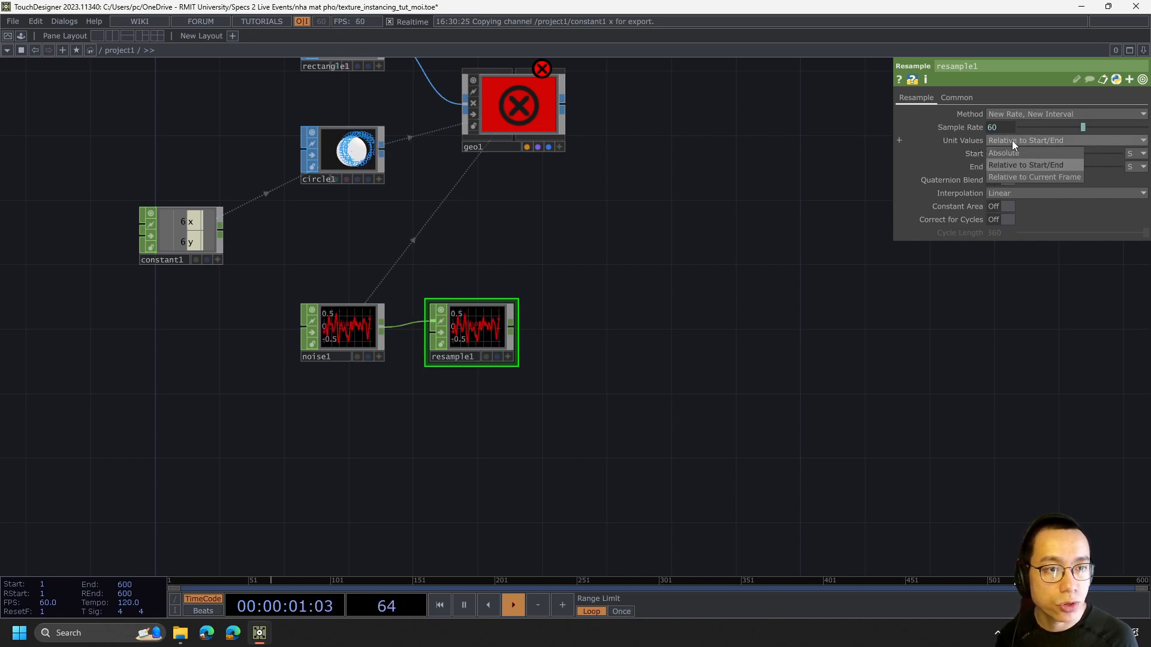
pyautogui.click(1008, 153)
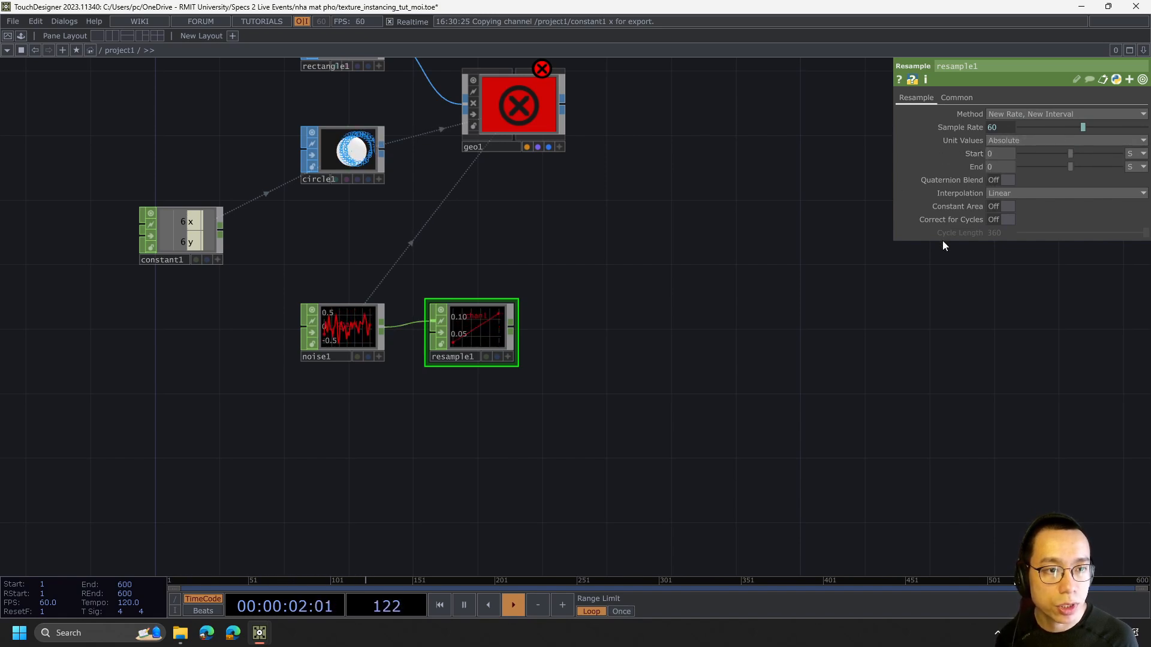
pyautogui.click(1140, 156)
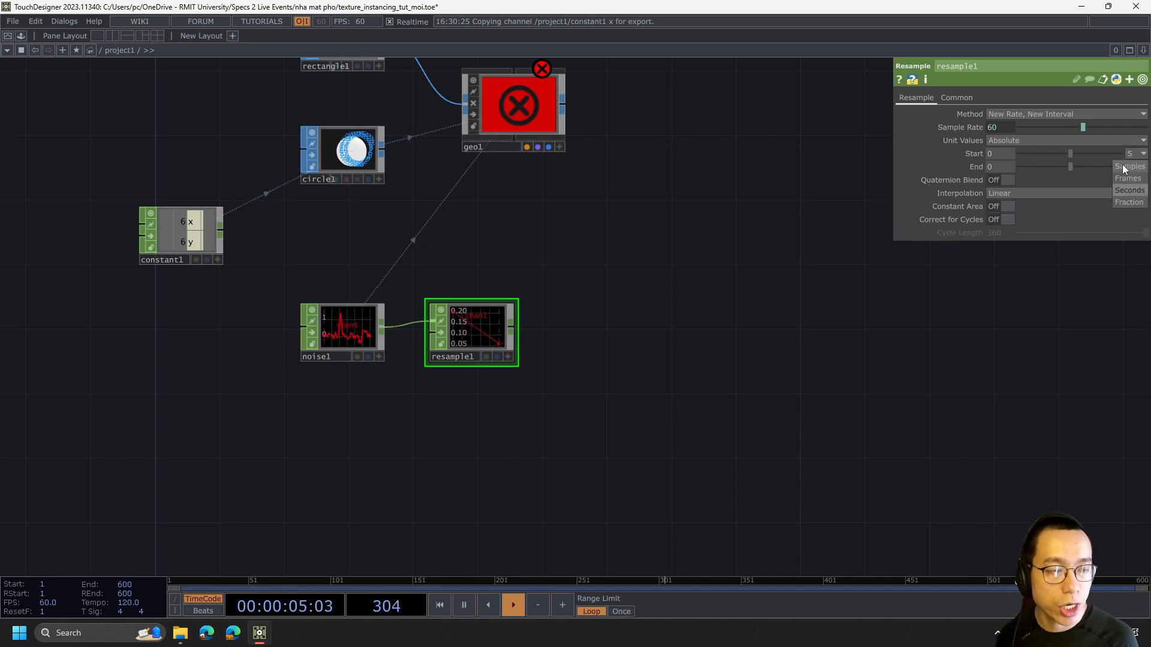
pyautogui.click(1124, 166)
pyautogui.click(1136, 167)
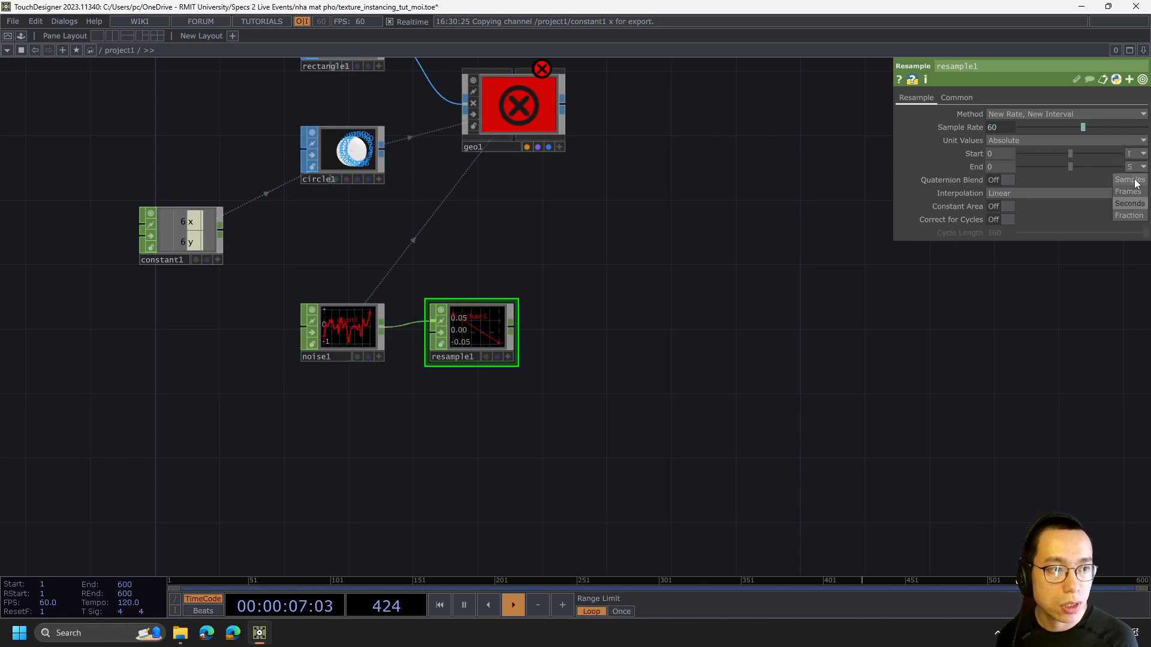
pyautogui.click(1129, 179)
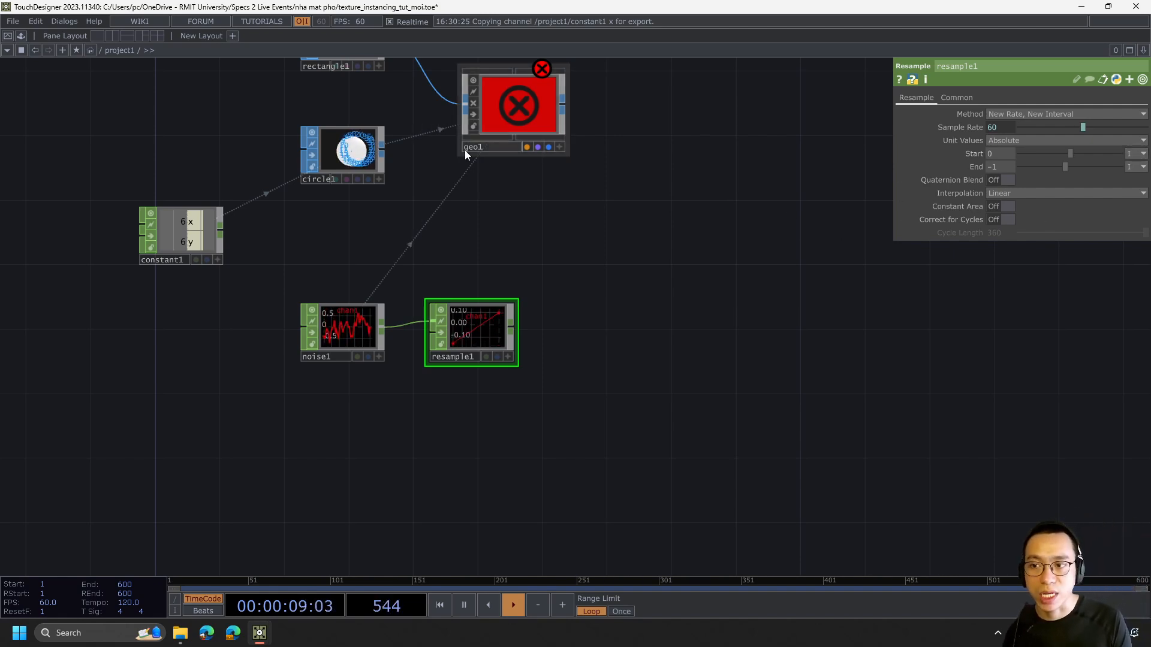
# - Check circle1's point count and set resample1's End to 35 samples
pyautogui.middleClick(338, 151)
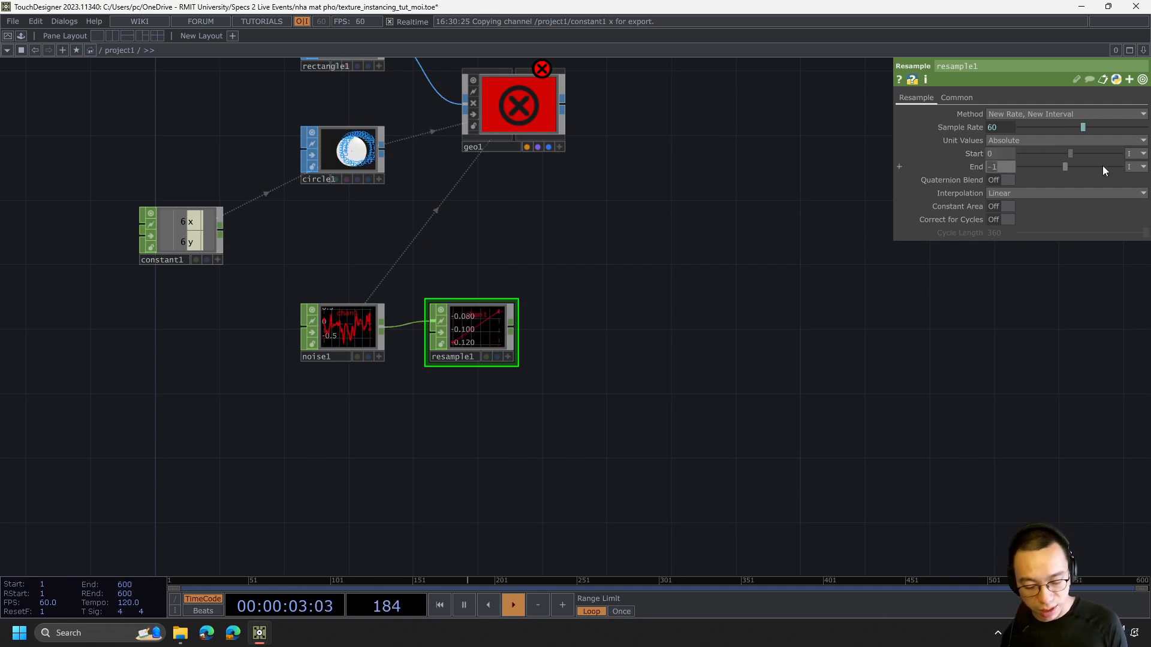
pyautogui.write('35')
pyautogui.press('Return')
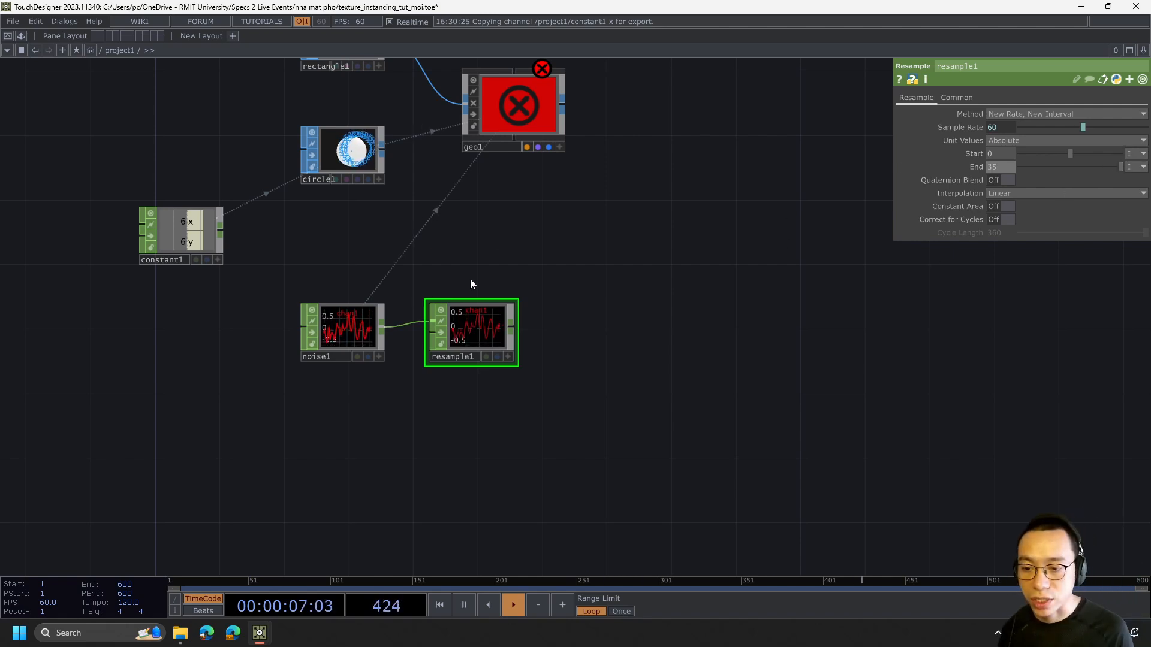
# - Assign resample1 as geo1's instance Scale OP and inspect the scaled instances in geo1
pyautogui.moveTo(469, 323); pyautogui.dragTo(505, 104)
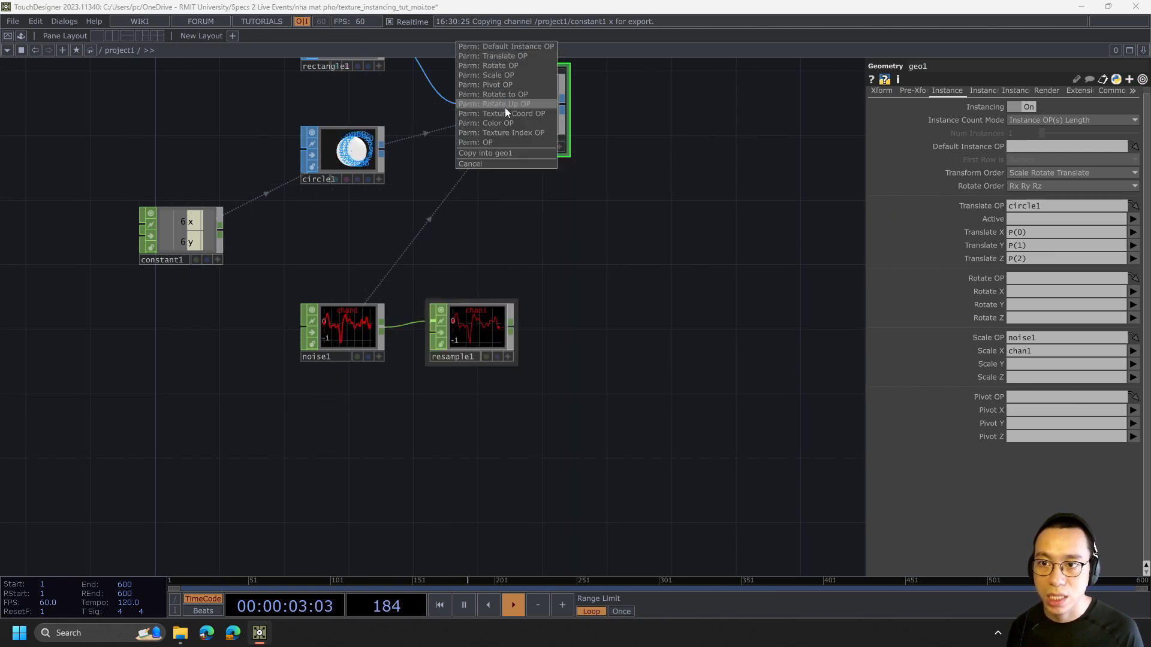
pyautogui.click(505, 75)
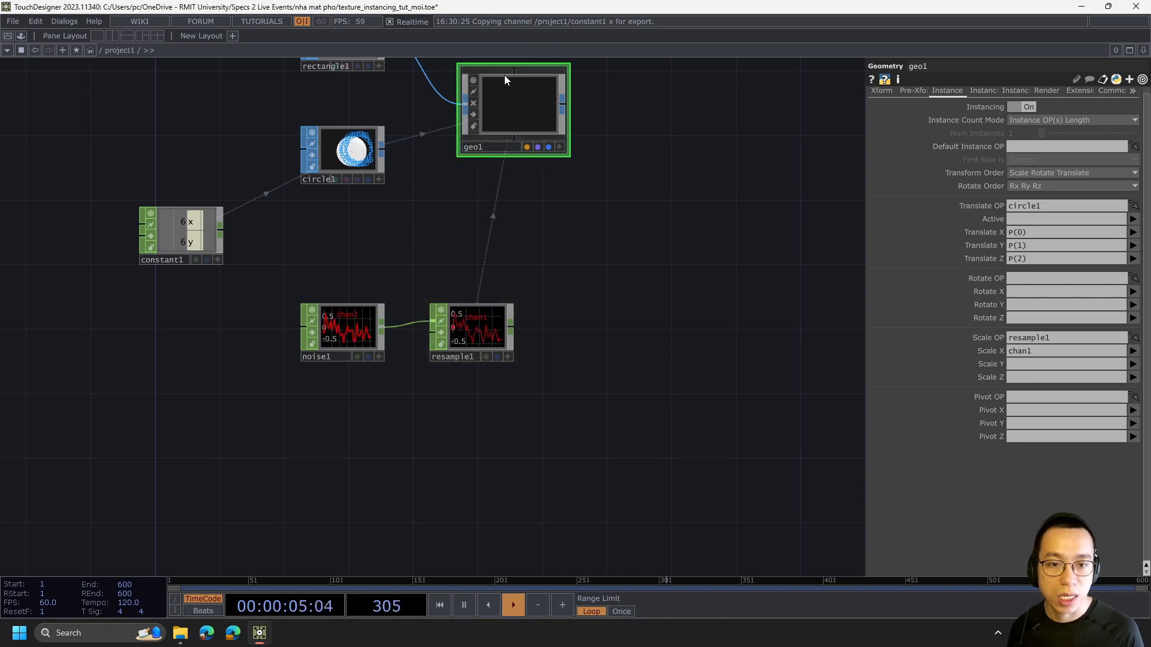
pyautogui.scroll(5, 528, 103)
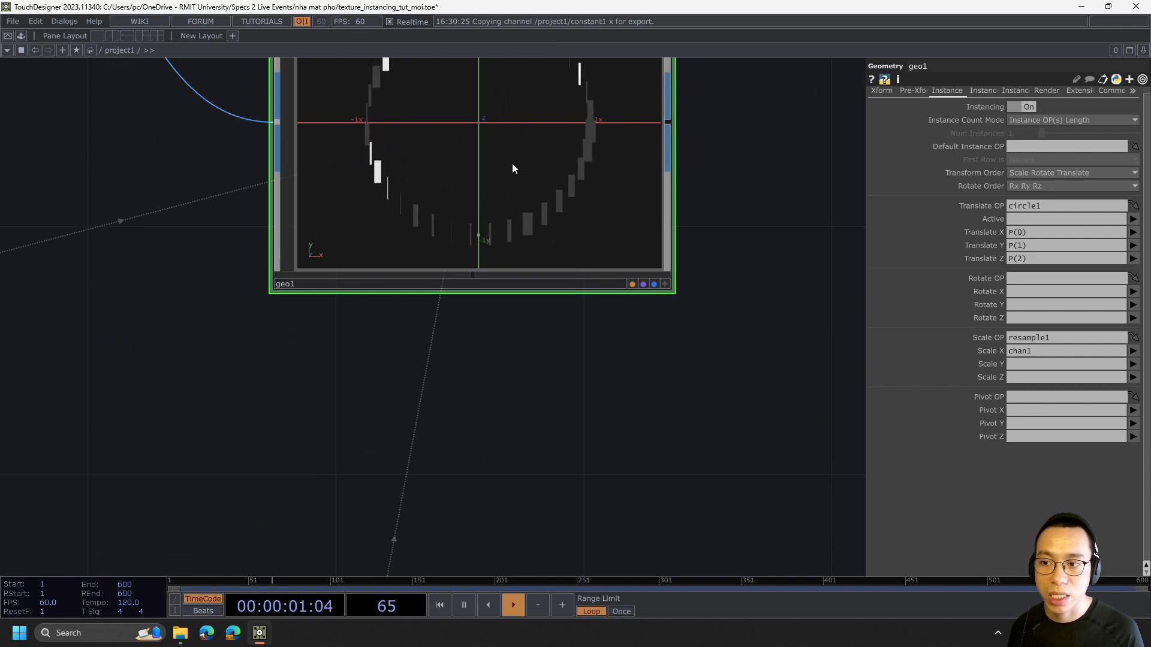
pyautogui.scroll(-3, 512, 163)
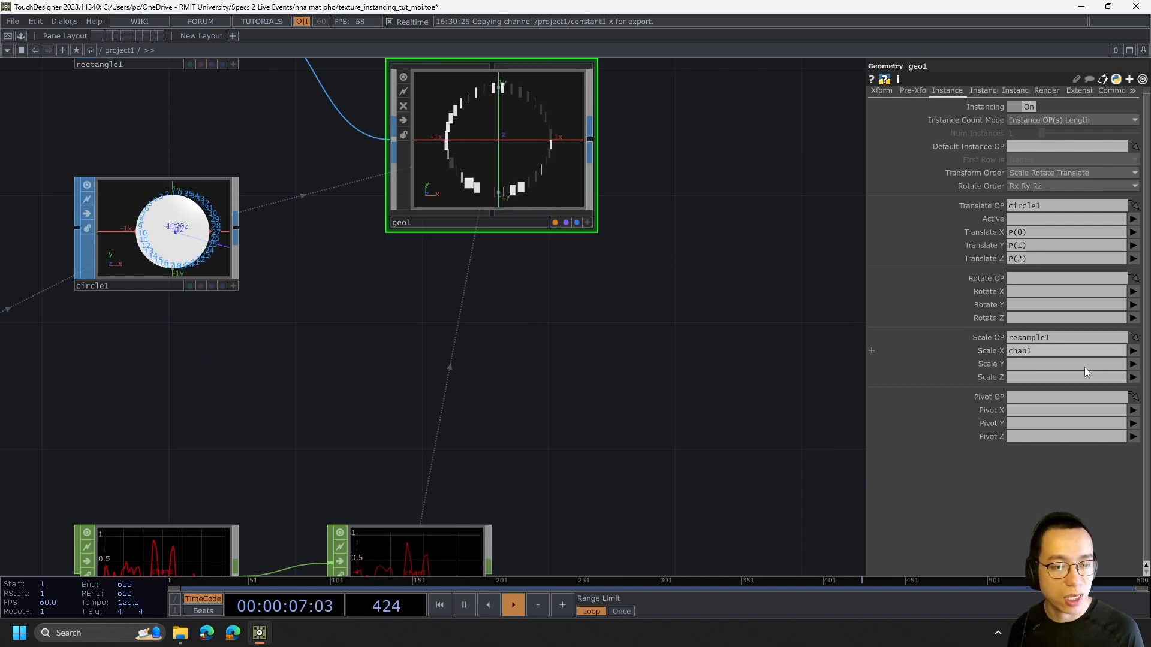
# - Set geo1's instance Scale Y to chan1 and inspect the uniformly scaled squares around the circle
pyautogui.click(1133, 366)
pyautogui.click(1115, 363)
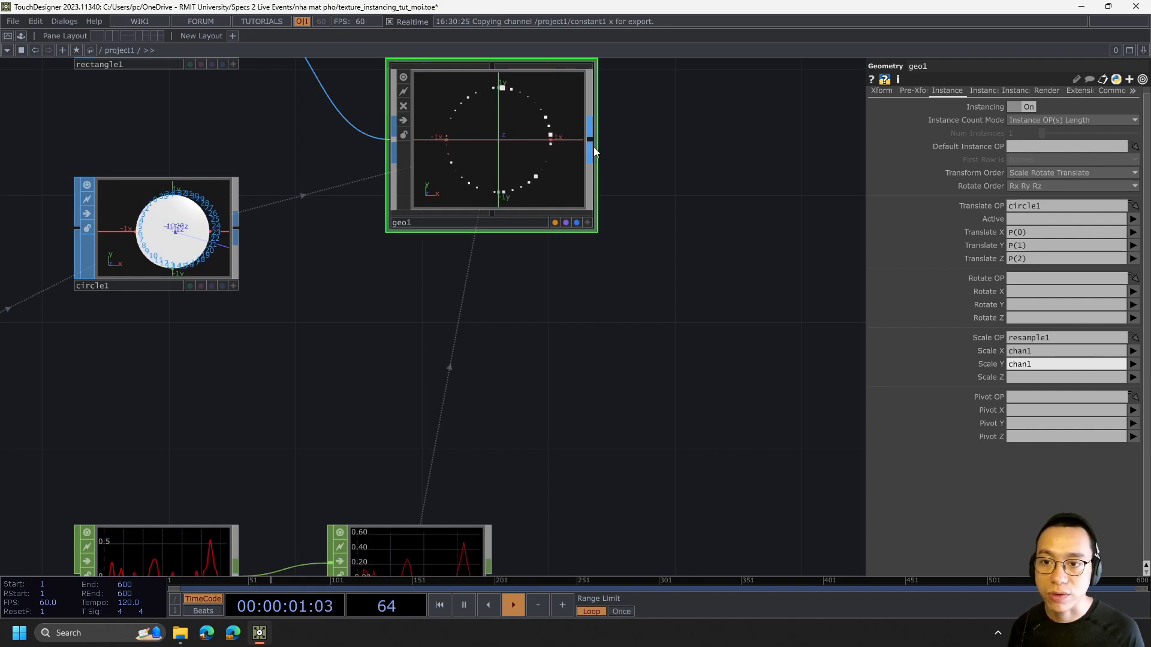
pyautogui.scroll(5, 544, 138)
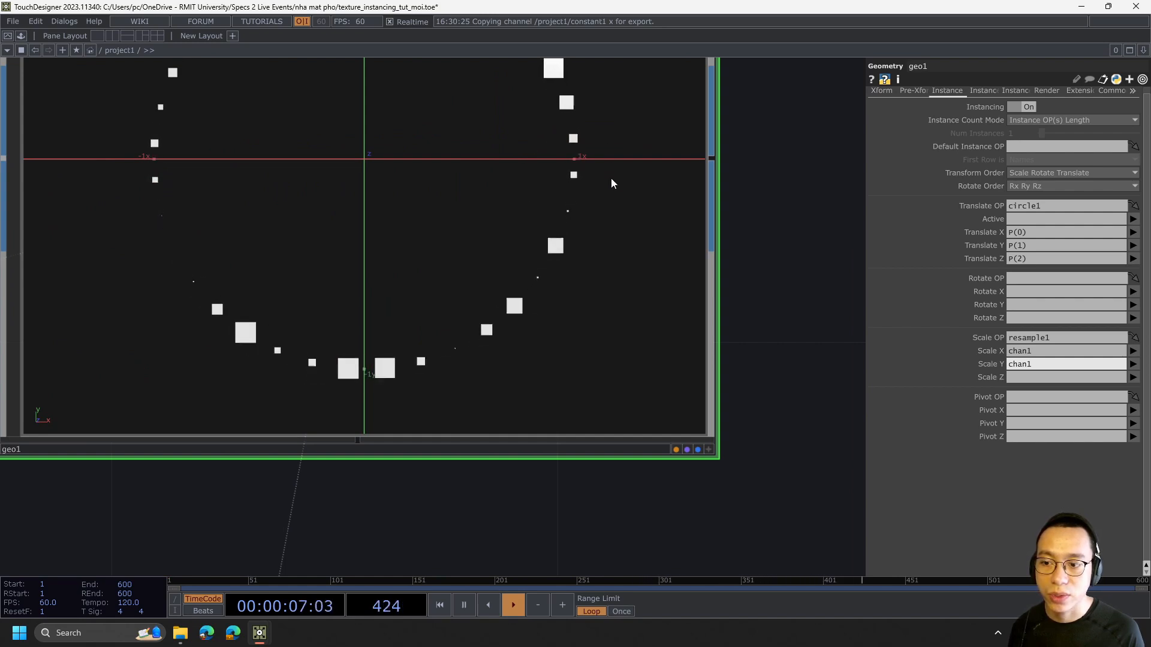
pyautogui.scroll(-3, 611, 179)
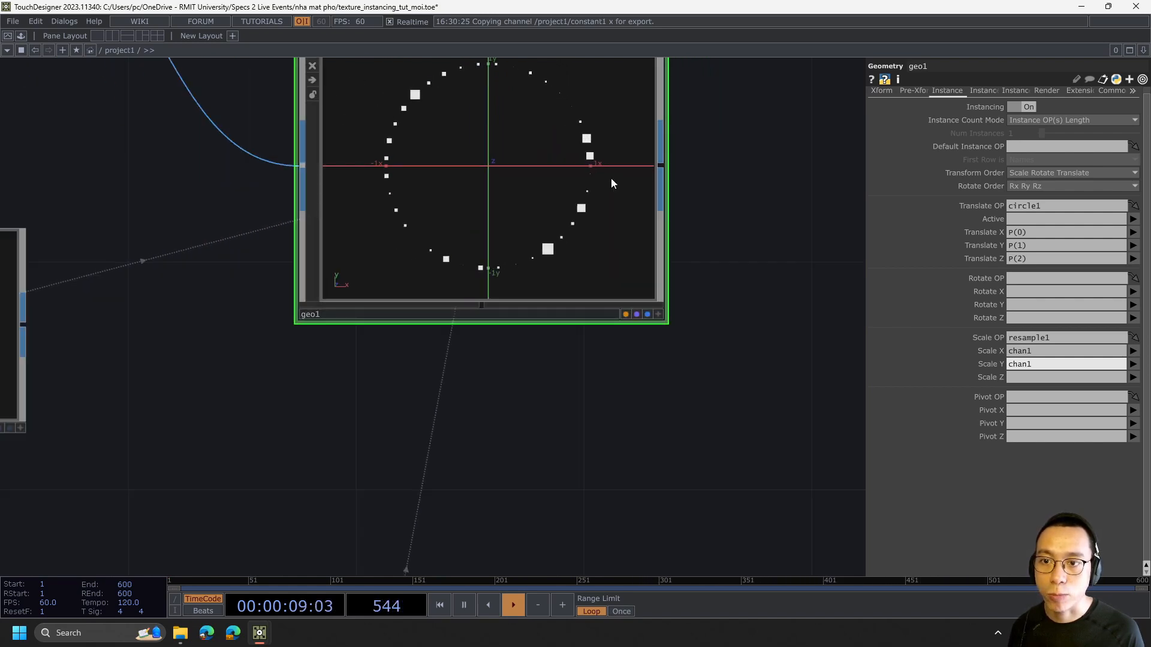
# - Set rectangle1's Size to 0.5 by 0.5
pyautogui.scroll(-4, 610, 178)
pyautogui.scroll(-2, 422, 301)
pyautogui.moveTo(422, 300); pyautogui.dragTo(479, 304)
pyautogui.click(350, 120)
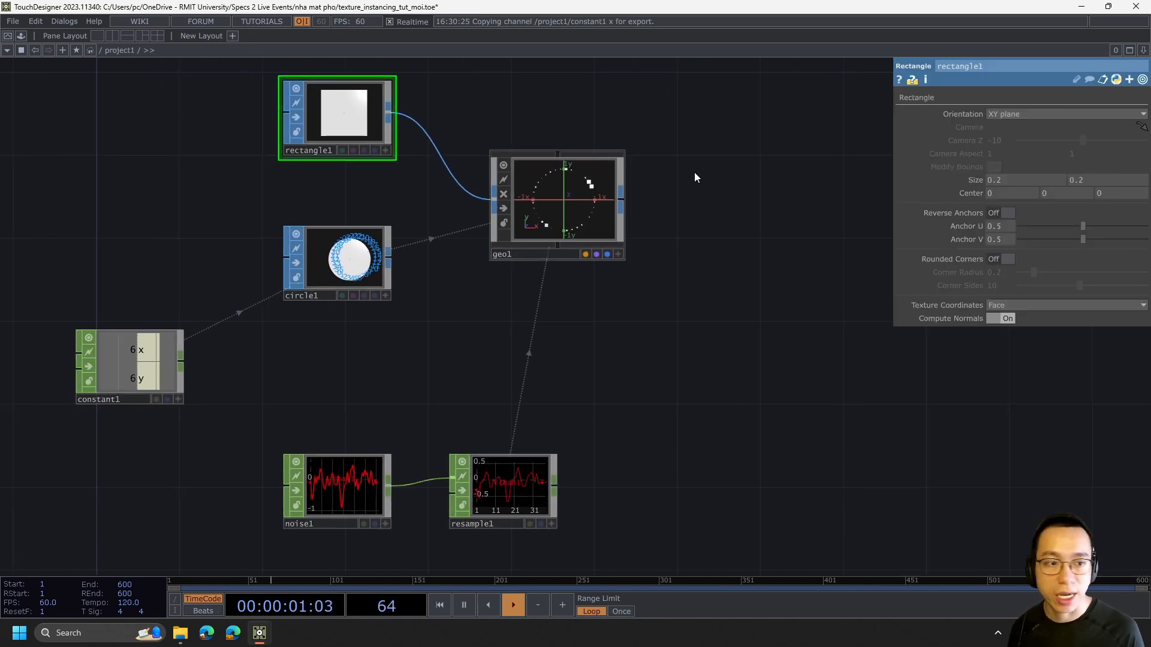
pyautogui.moveTo(974, 180); pyautogui.dragTo(1036, 180, button='middle')
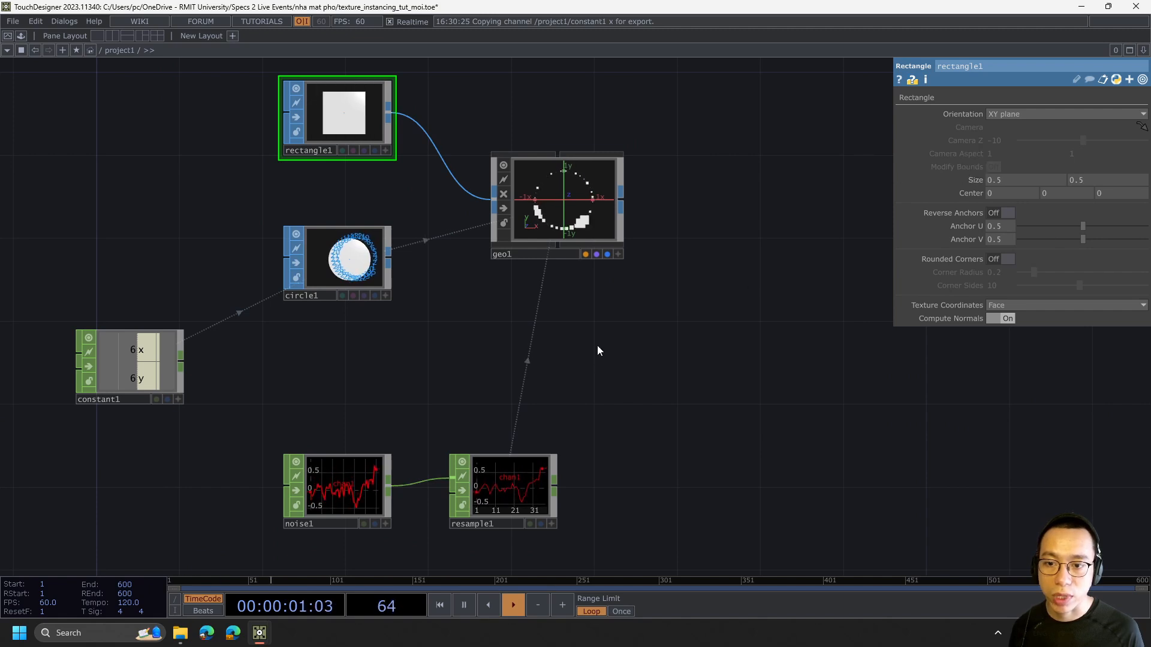
# - Set noise1's Period to 0.52 and Amplitude to 1.38
pyautogui.click(339, 483)
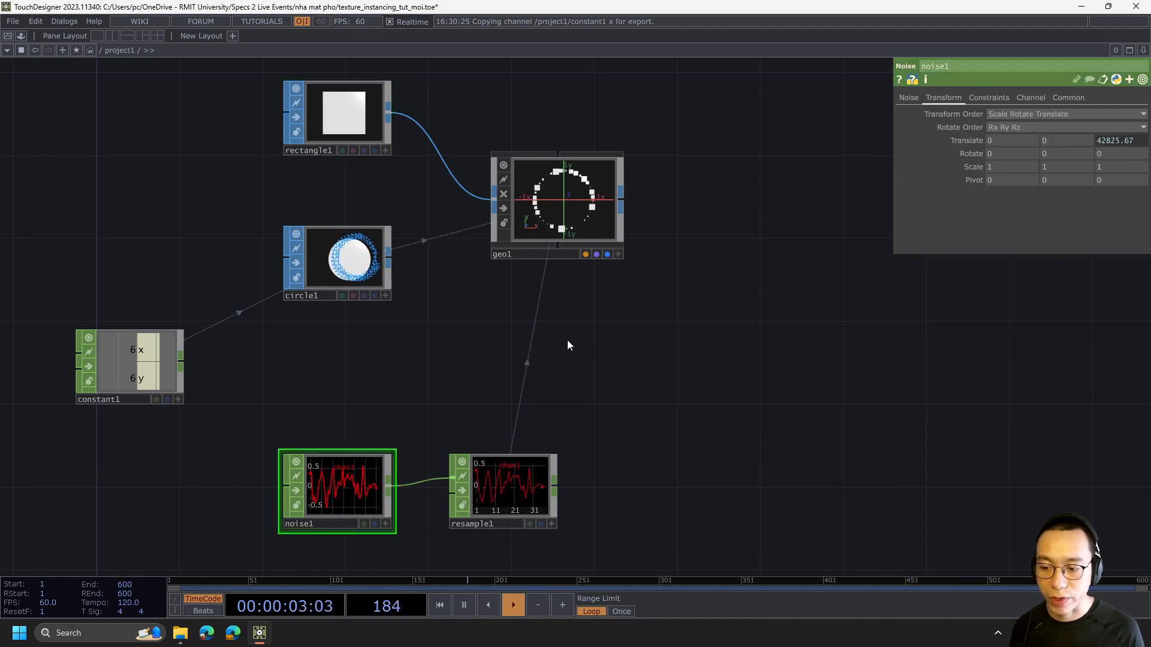
pyautogui.click(915, 100)
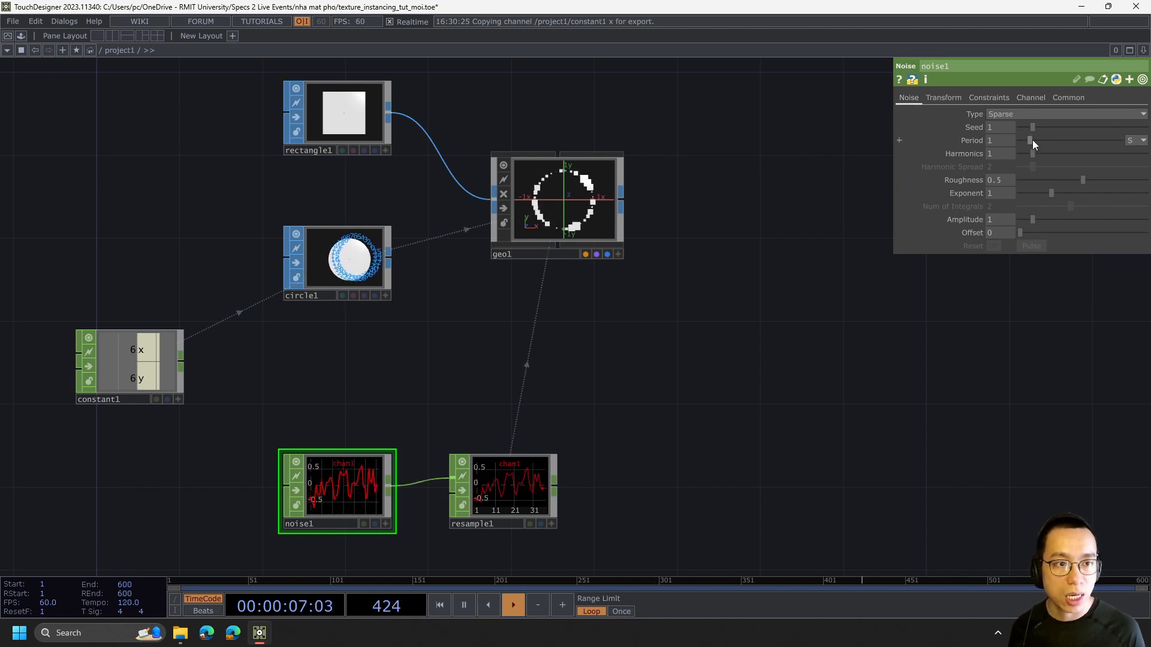
pyautogui.moveTo(1030, 139); pyautogui.dragTo(1023, 138)
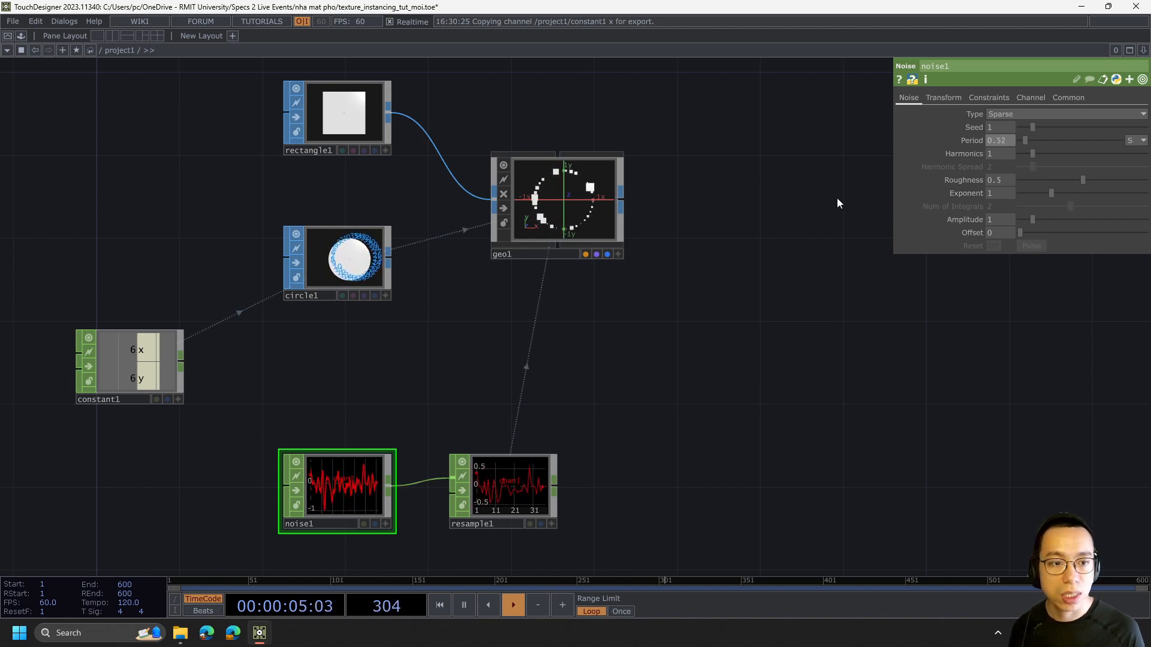
pyautogui.scroll(3, 556, 189)
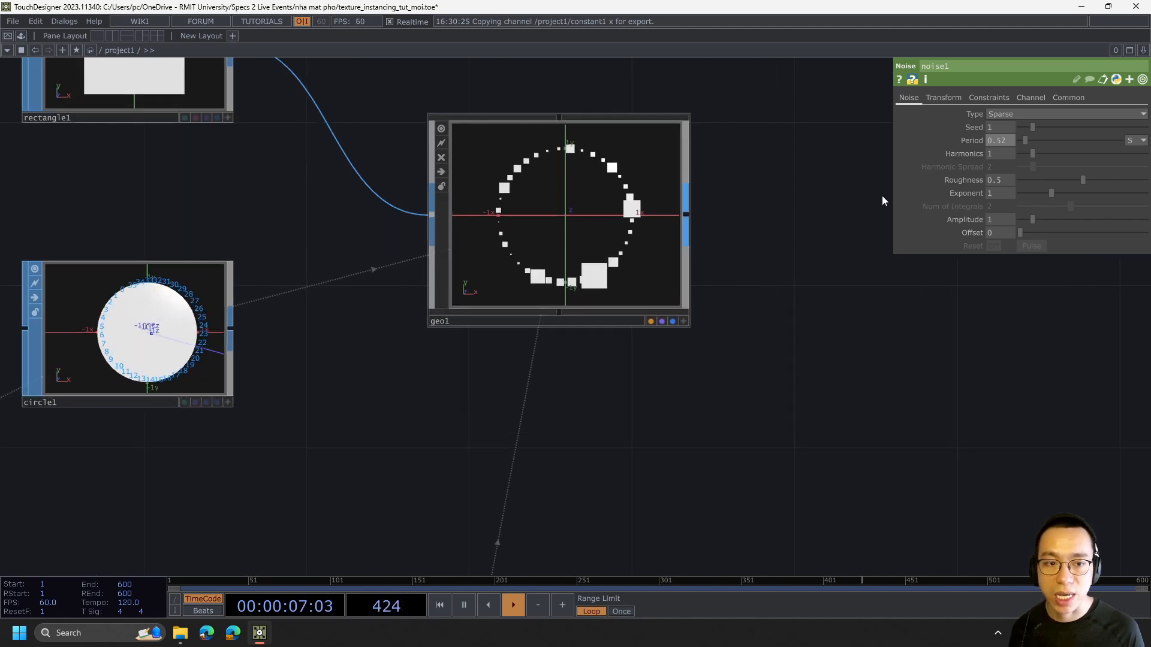
pyautogui.moveTo(1033, 220); pyautogui.dragTo(1038, 219)
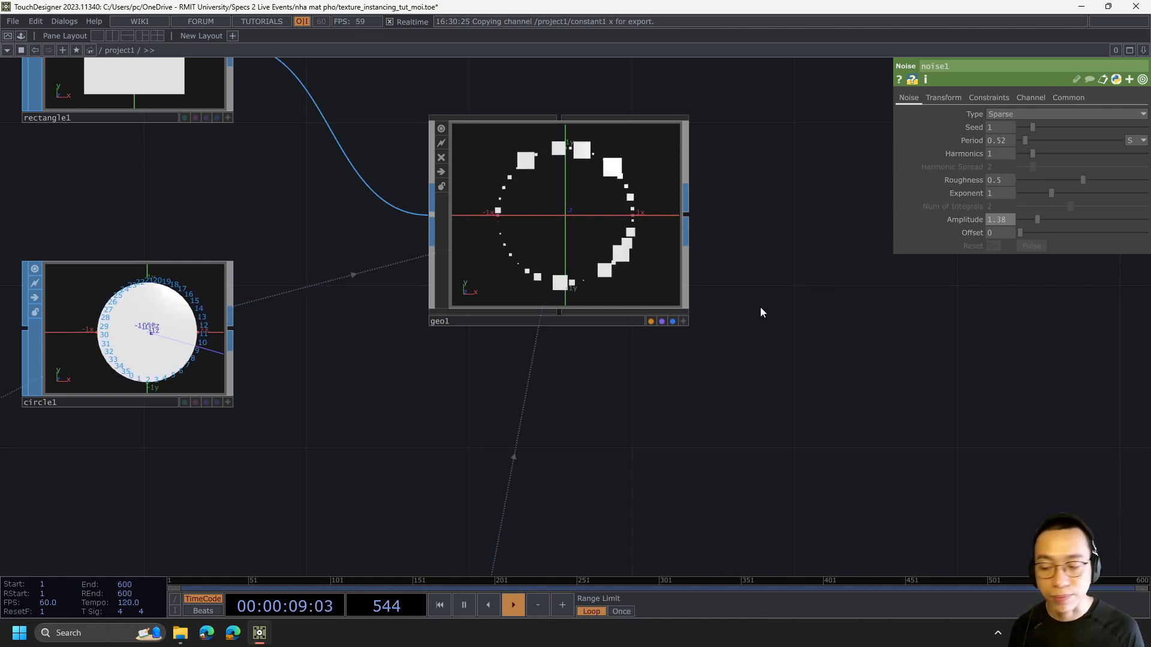
# - Move noise1 farther away from resample1 to widen the gap between them, and review the instances in geo1
pyautogui.scroll(-4, 757, 308)
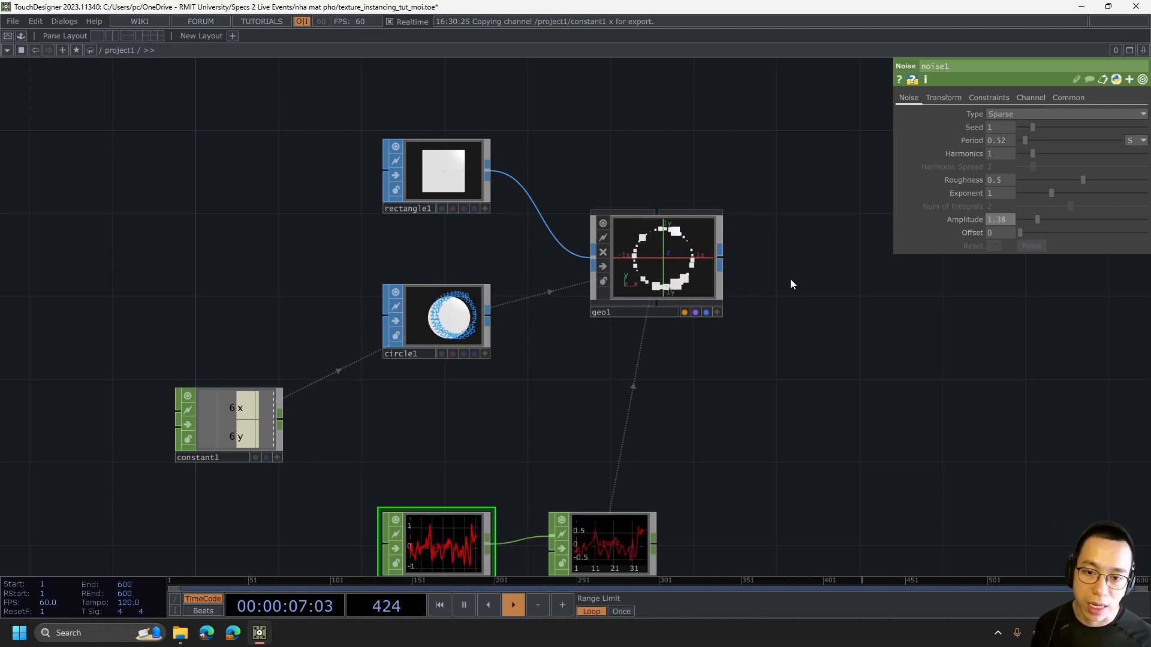
pyautogui.scroll(-3, 790, 279)
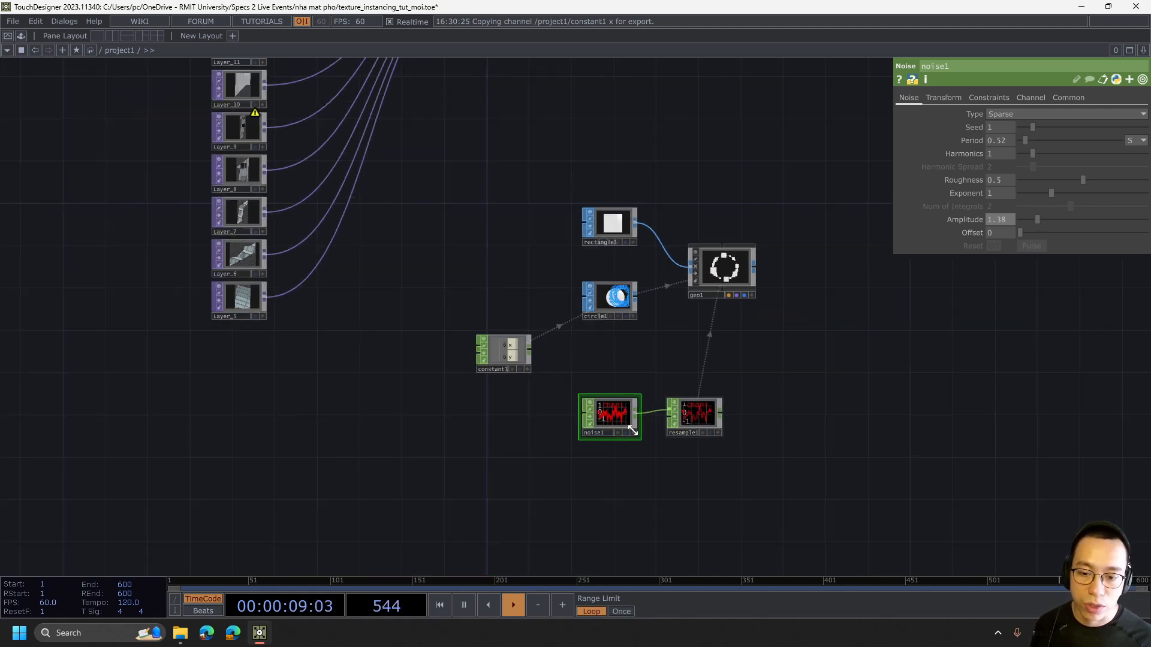
pyautogui.moveTo(612, 411); pyautogui.dragTo(510, 418)
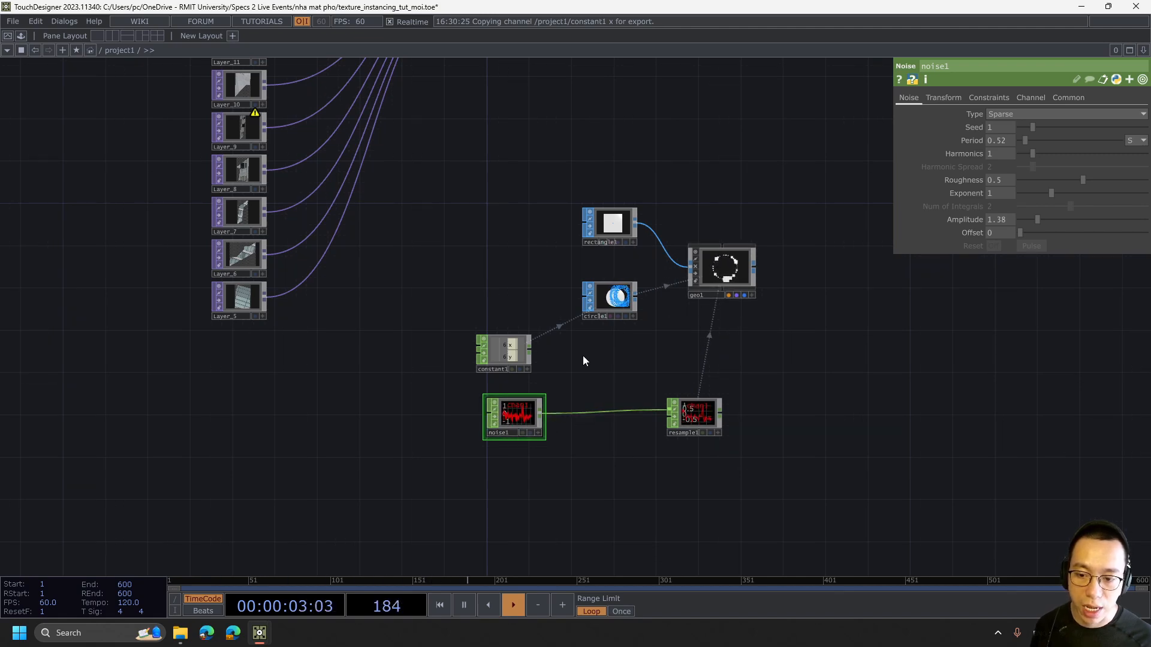
pyautogui.moveTo(704, 398); pyautogui.dragTo(586, 367)
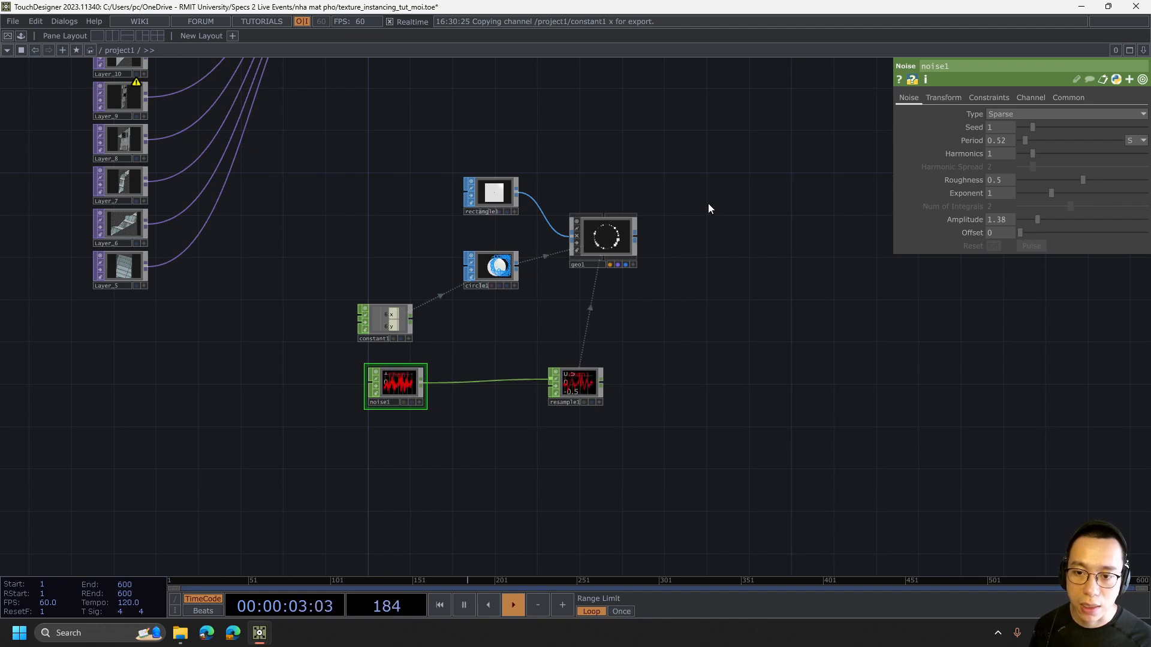
pyautogui.moveTo(701, 273); pyautogui.dragTo(700, 310)
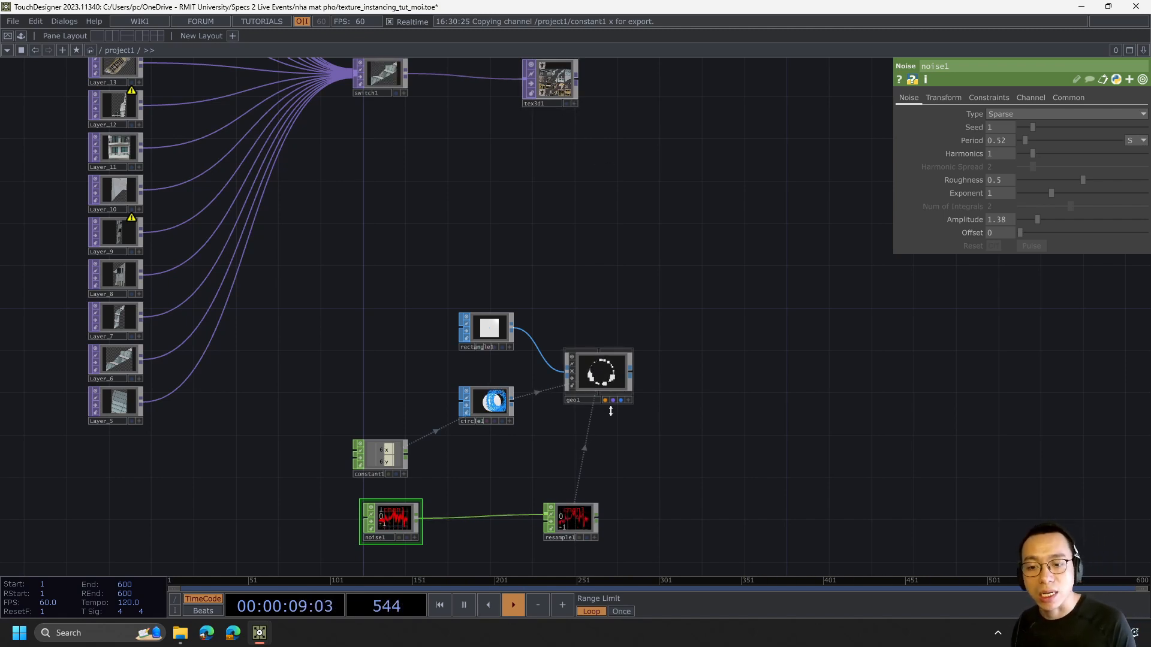
pyautogui.scroll(5, 608, 375)
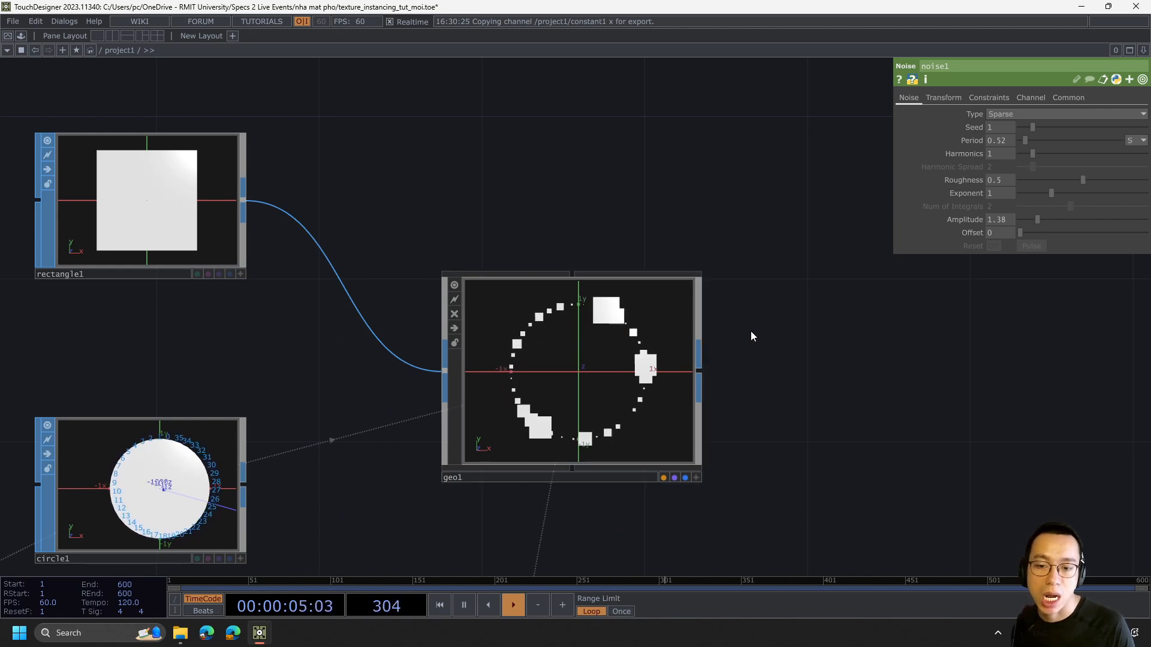
pyautogui.scroll(-6, 750, 331)
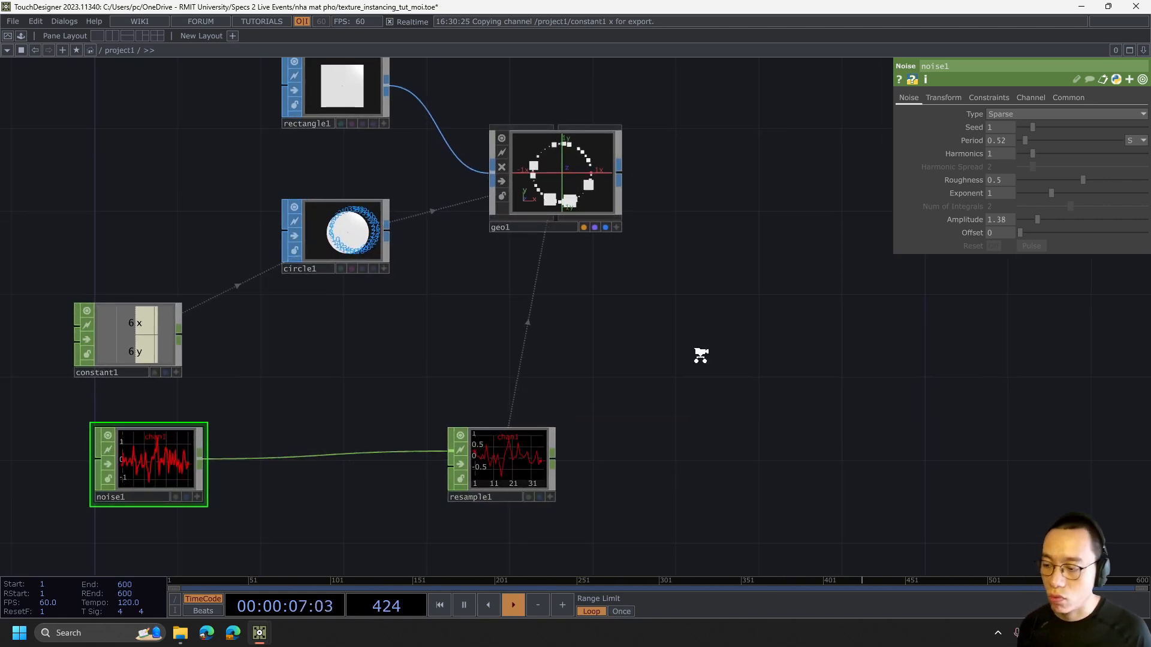
# - Add a Math CHOP beside resample1 and connect resample1's output to its input
pyautogui.scroll(2, 650, 411)
pyautogui.press('Tab')
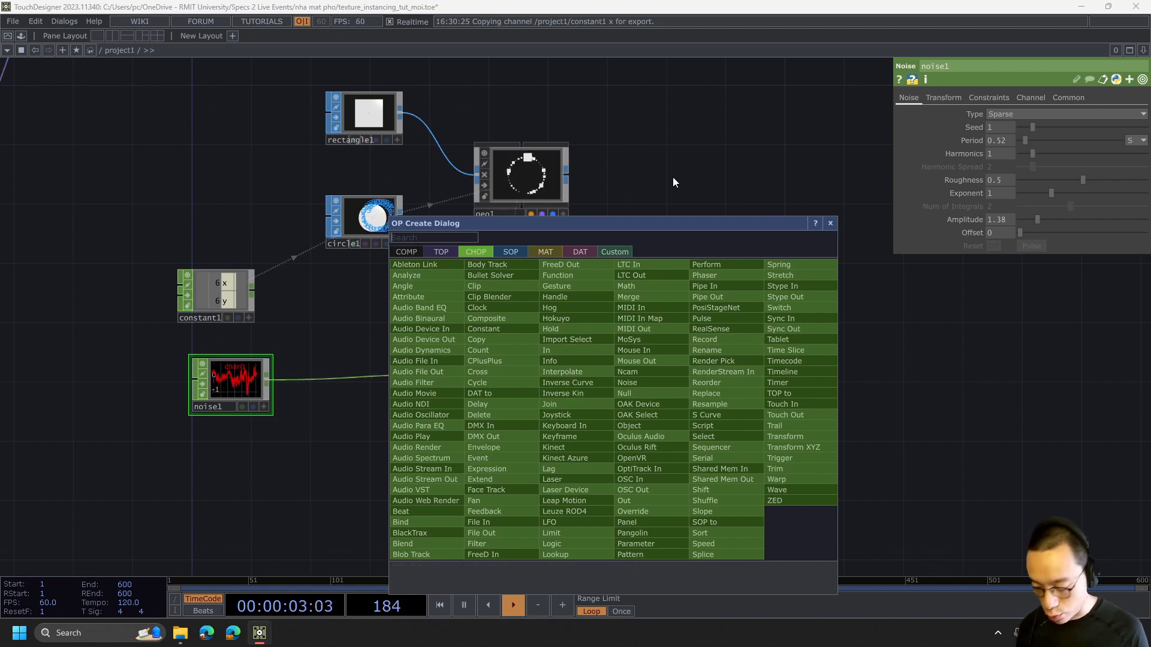
pyautogui.write('math')
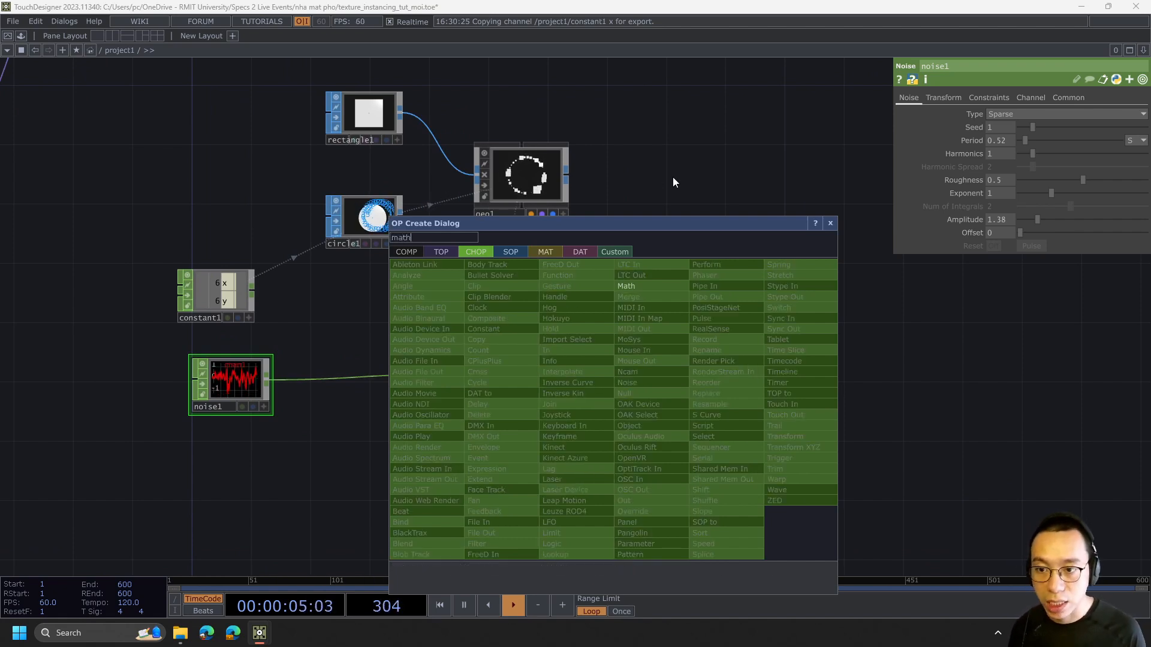
pyautogui.click(663, 286)
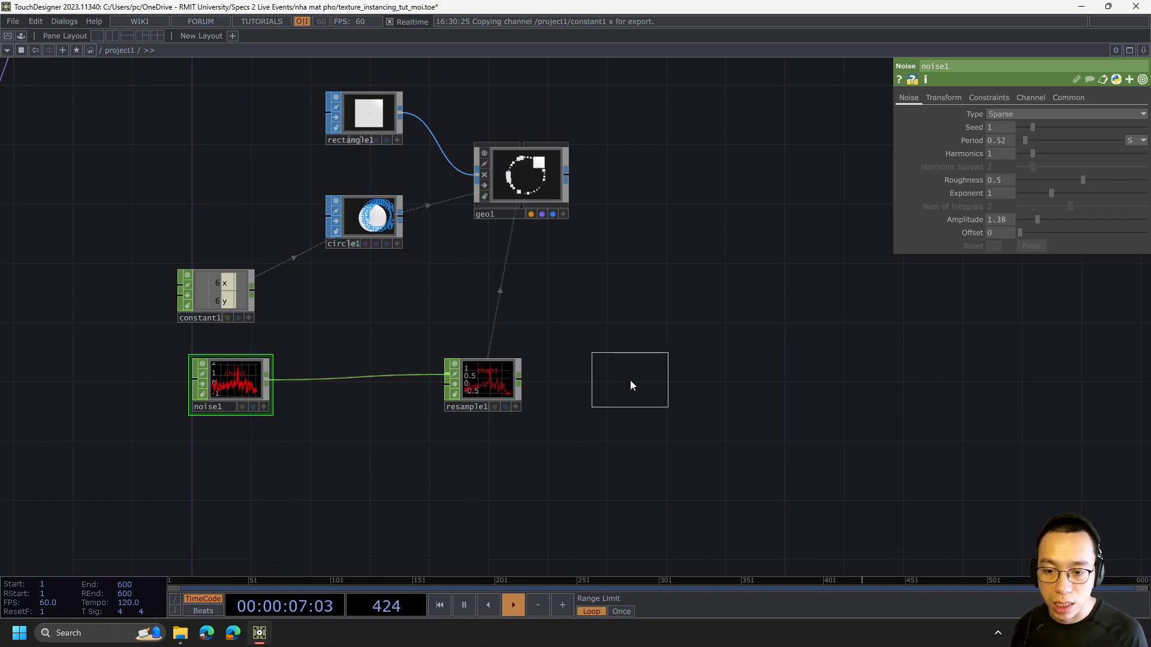
pyautogui.click(631, 380)
pyautogui.moveTo(519, 379); pyautogui.dragTo(648, 383)
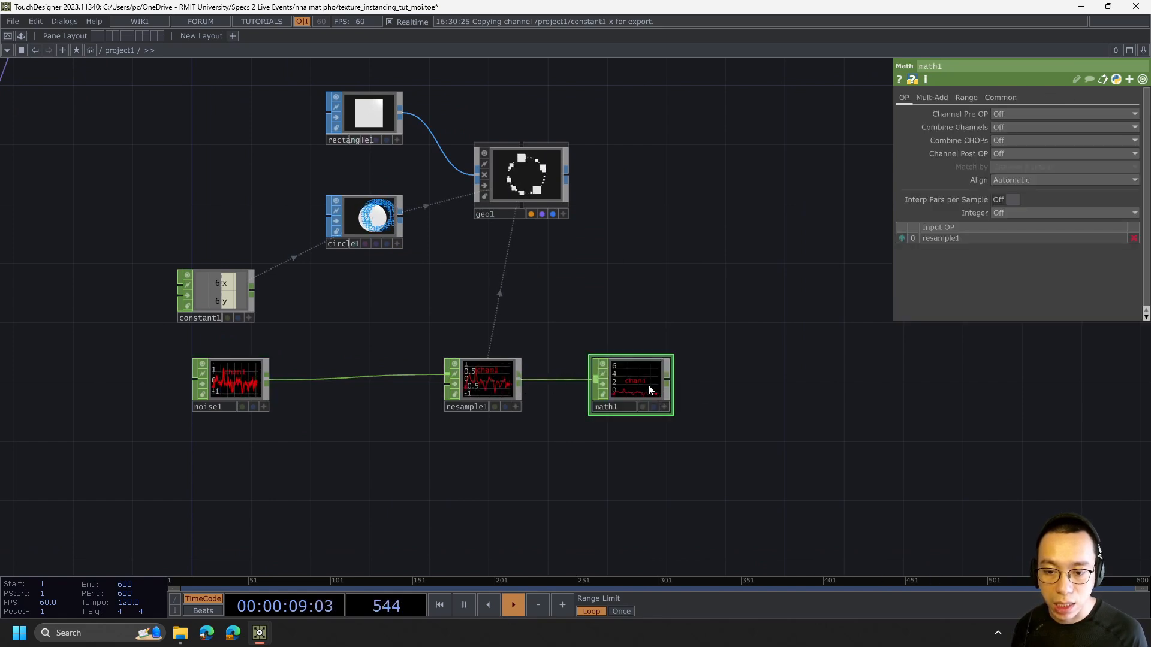
# - Set the upper value of math1's To Range to 21
pyautogui.click(962, 98)
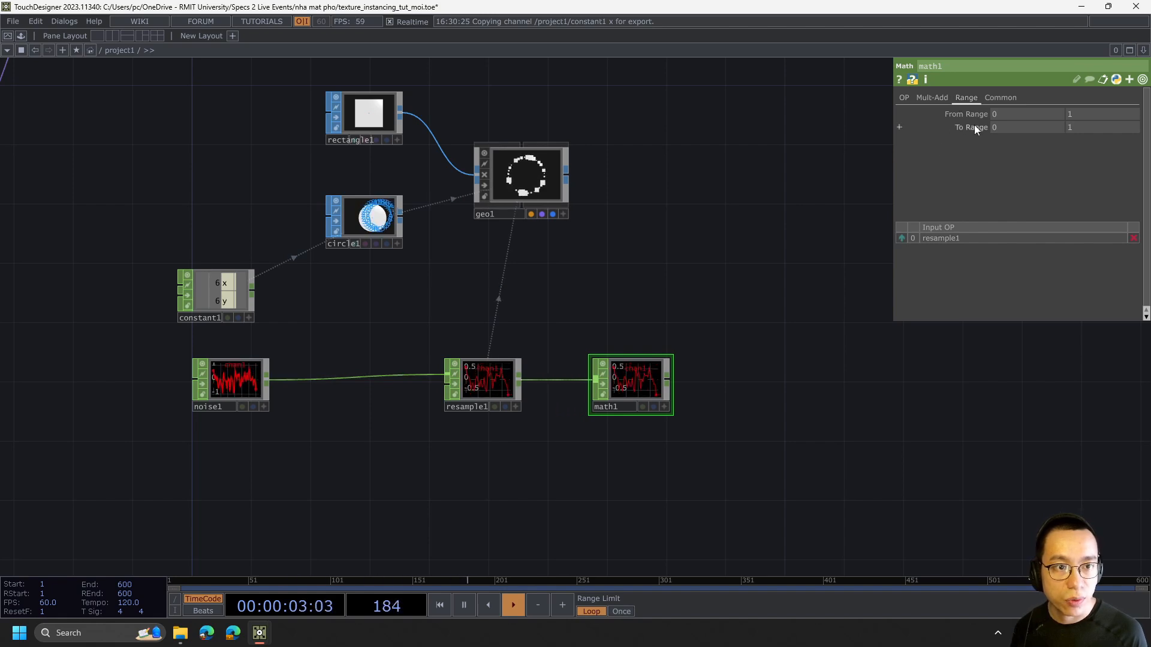
pyautogui.click(1085, 129)
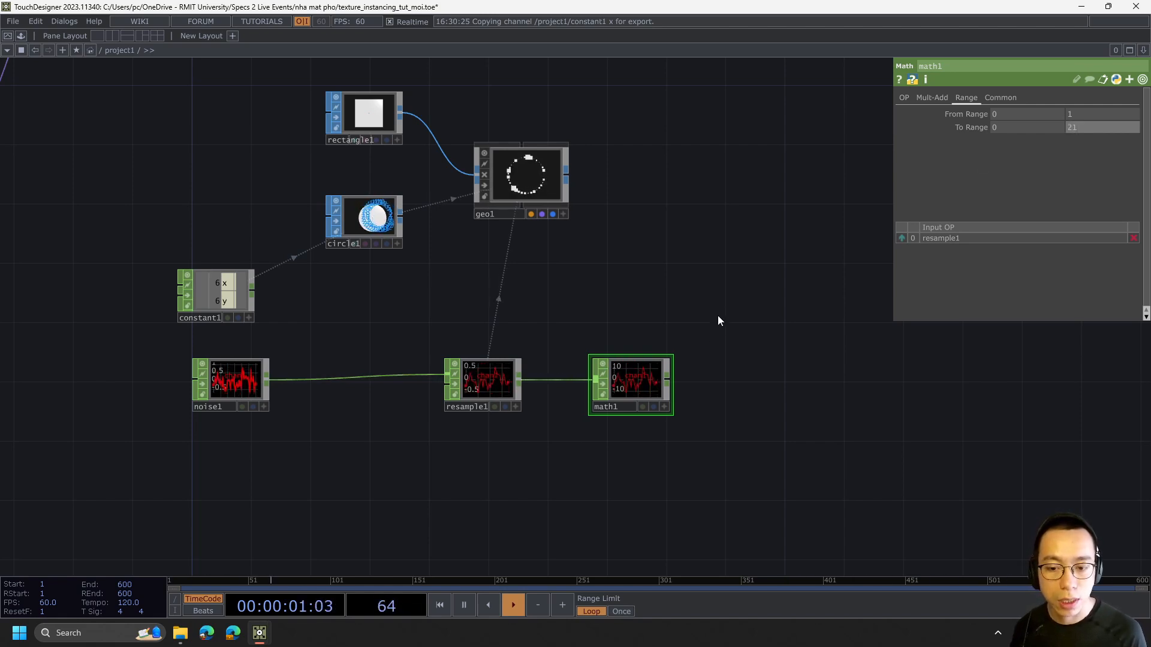
pyautogui.scroll(-3, 714, 317)
pyautogui.moveTo(784, 223); pyautogui.dragTo(681, 273)
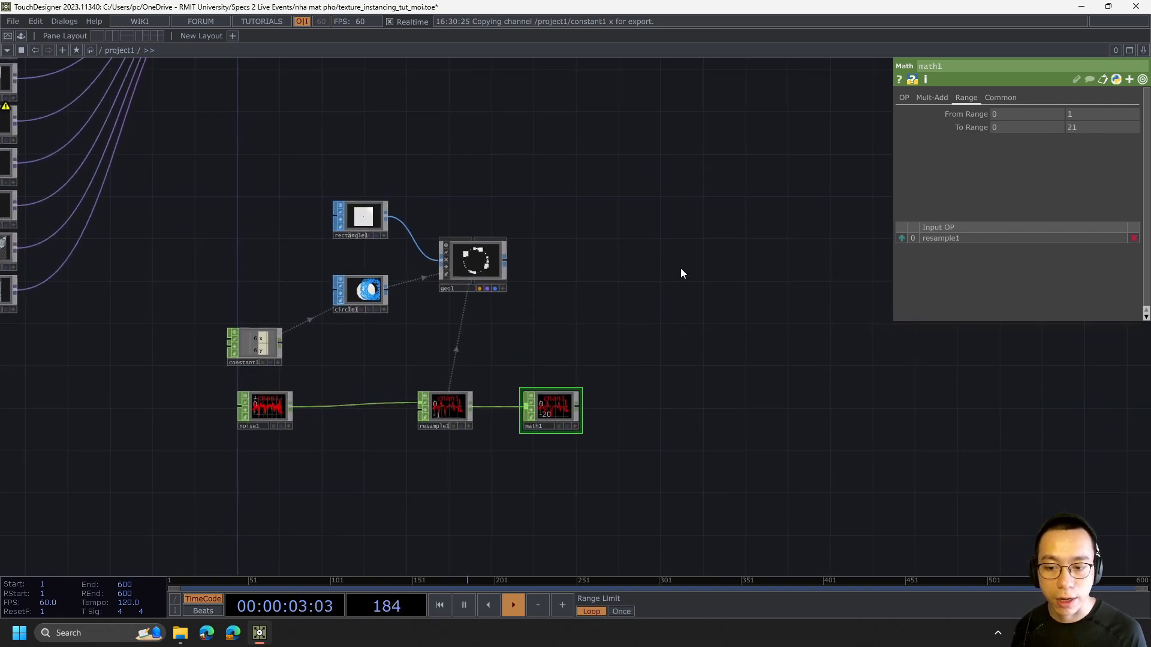
# - Assign math1 as geo1's instance Texture Coord OP and set the W texture coordinate to chan1
pyautogui.moveTo(555, 413); pyautogui.dragTo(468, 268)
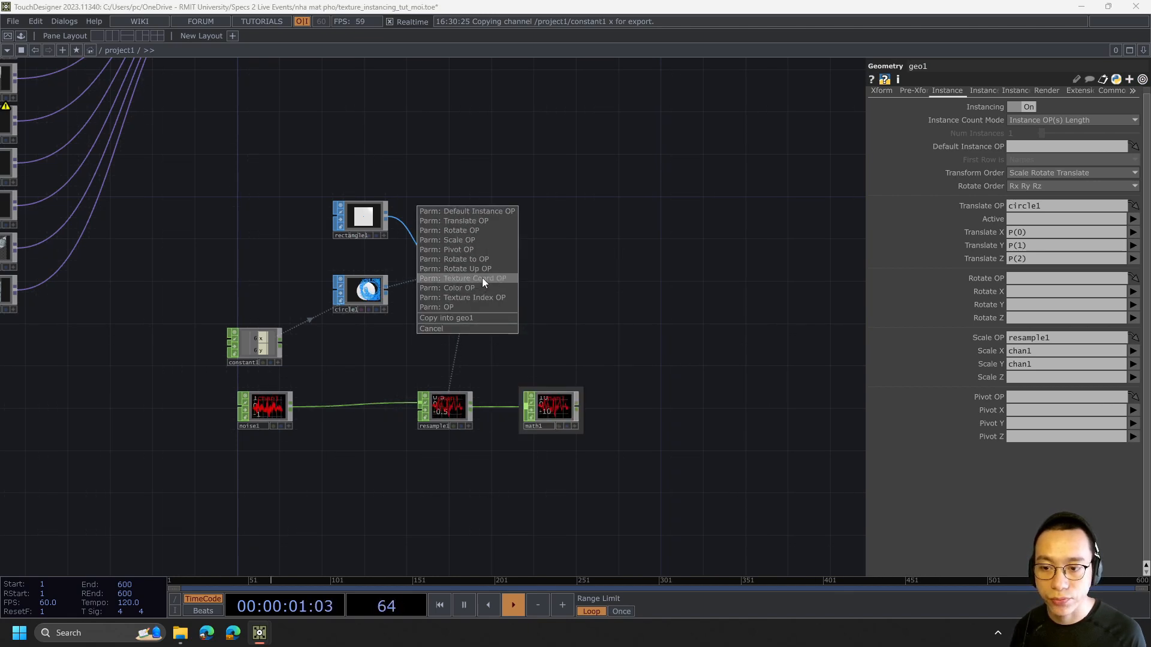
pyautogui.click(482, 278)
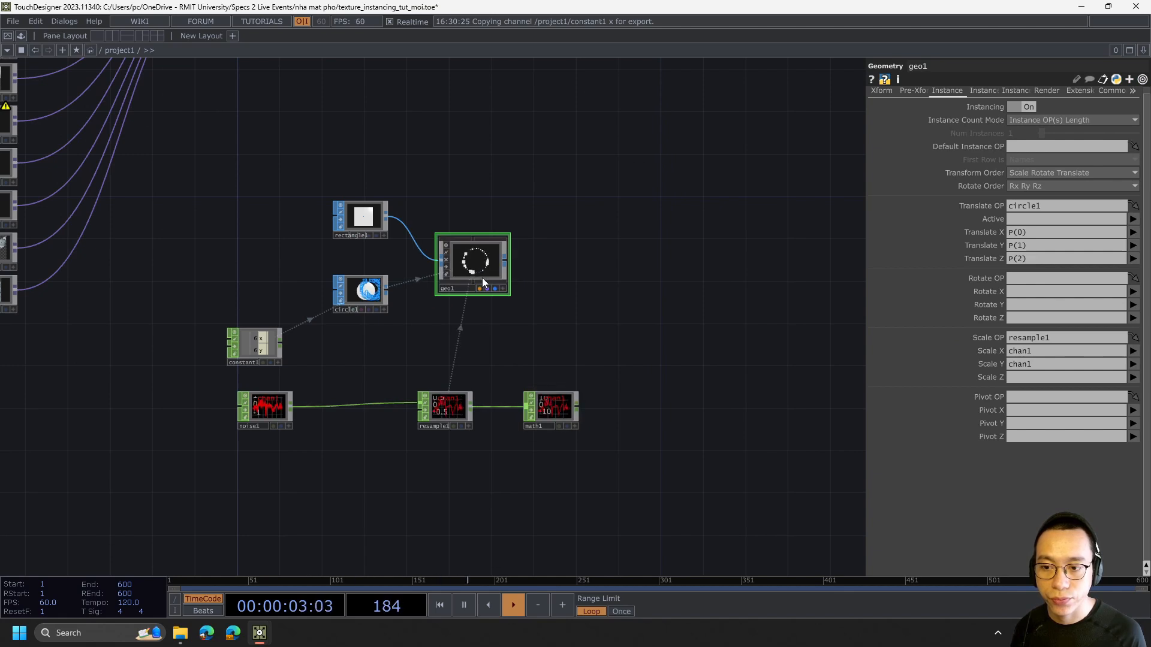
pyautogui.scroll(-2, 639, 292)
pyautogui.hscroll(-3, 664, 299)
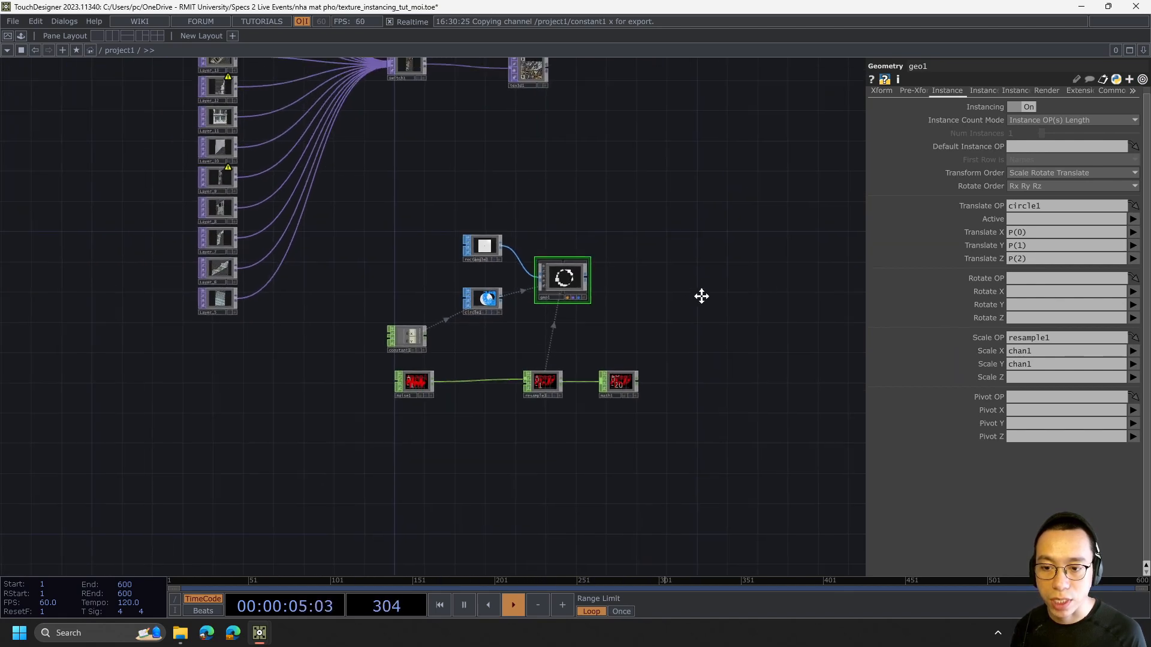
pyautogui.scroll(3, 688, 308)
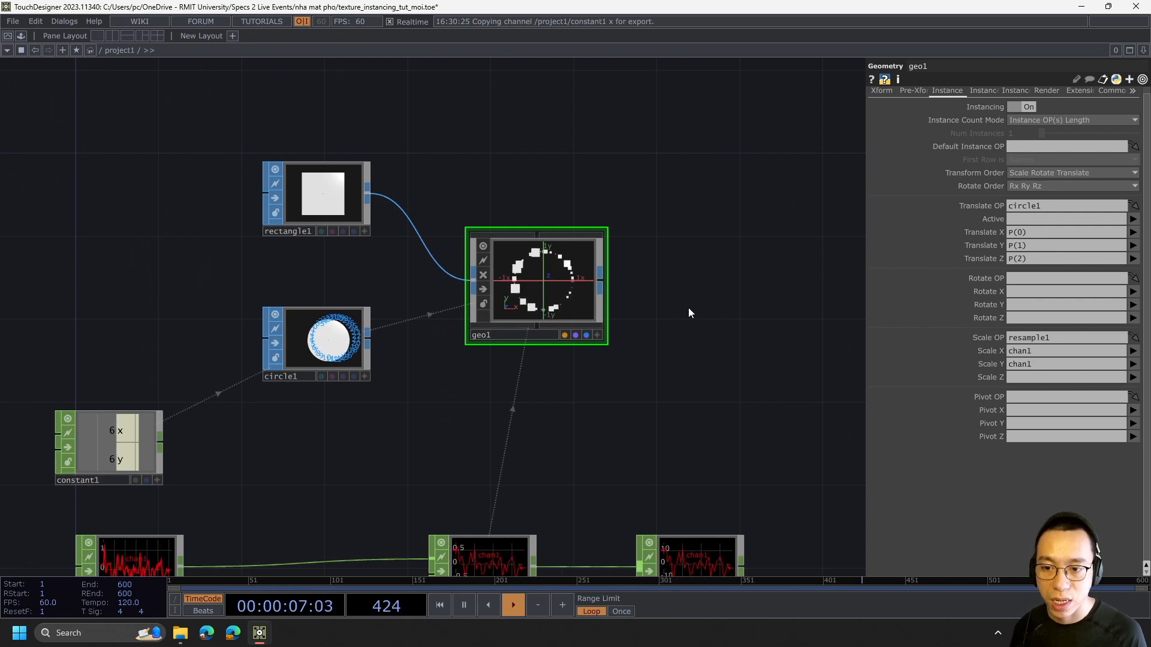
pyautogui.scroll(-2, 681, 301)
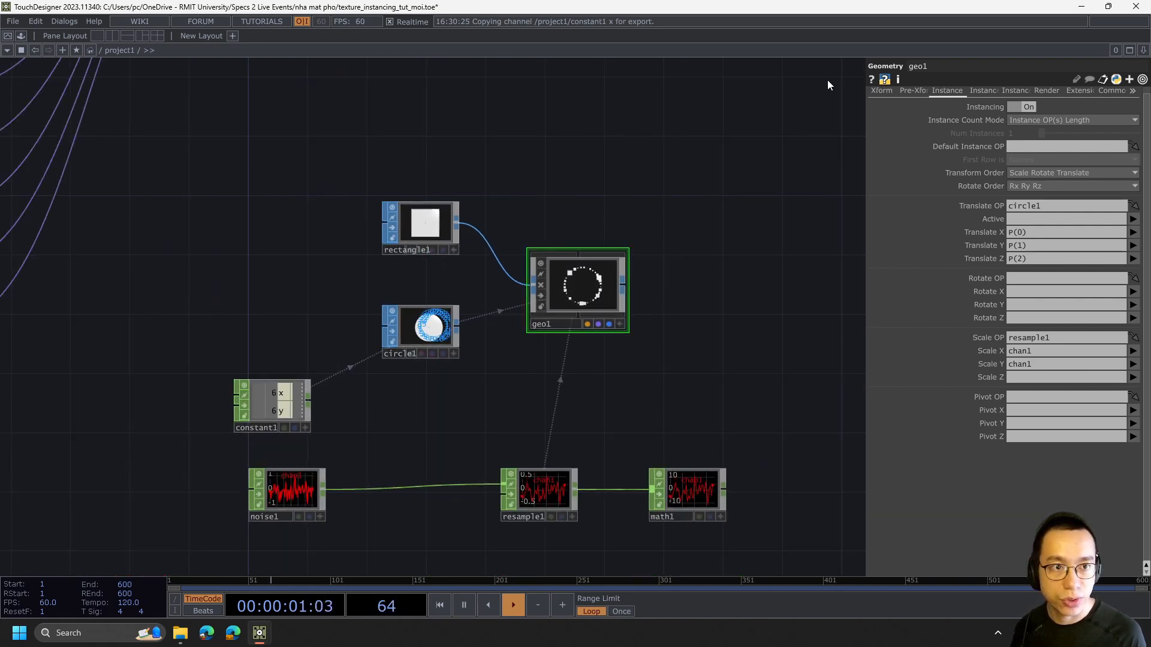
pyautogui.click(983, 92)
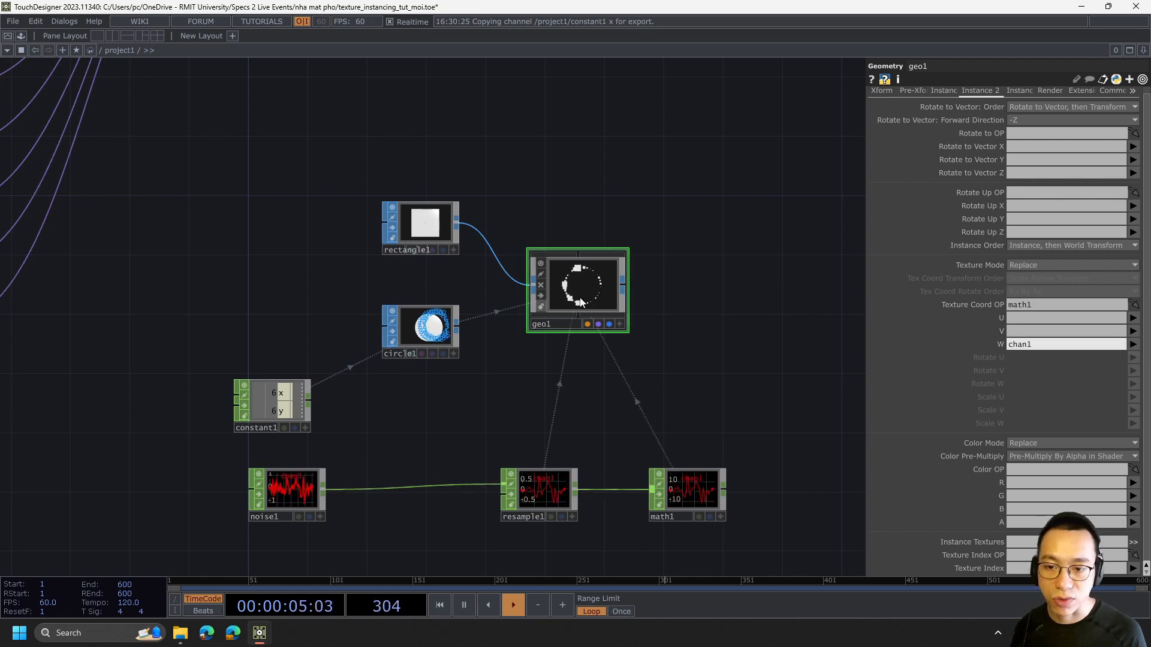
pyautogui.scroll(4, 584, 296)
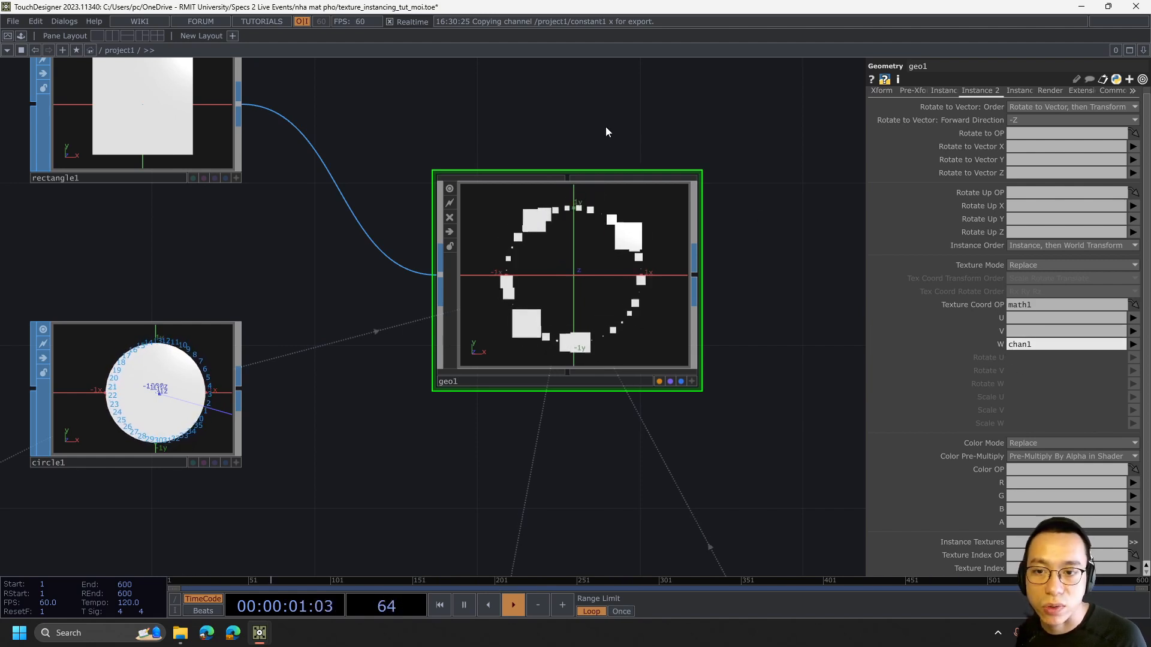
# - Examine tex3d1's cached building textures and Cache Size, and compare them with math1's To Range
pyautogui.scroll(-3, 608, 125)
pyautogui.moveTo(584, 100); pyautogui.dragTo(461, 206)
pyautogui.moveTo(458, 115); pyautogui.dragTo(477, 222)
pyautogui.scroll(-4, 479, 224)
pyautogui.moveTo(496, 182); pyautogui.dragTo(492, 225)
pyautogui.click(481, 101)
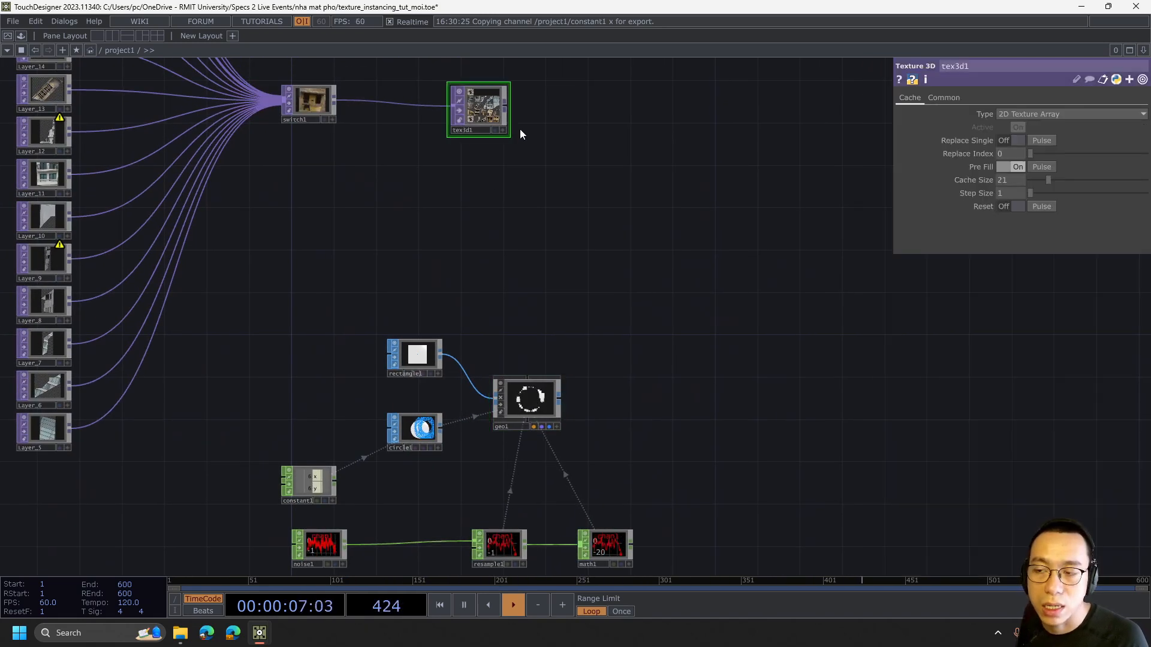
pyautogui.scroll(5, 493, 115)
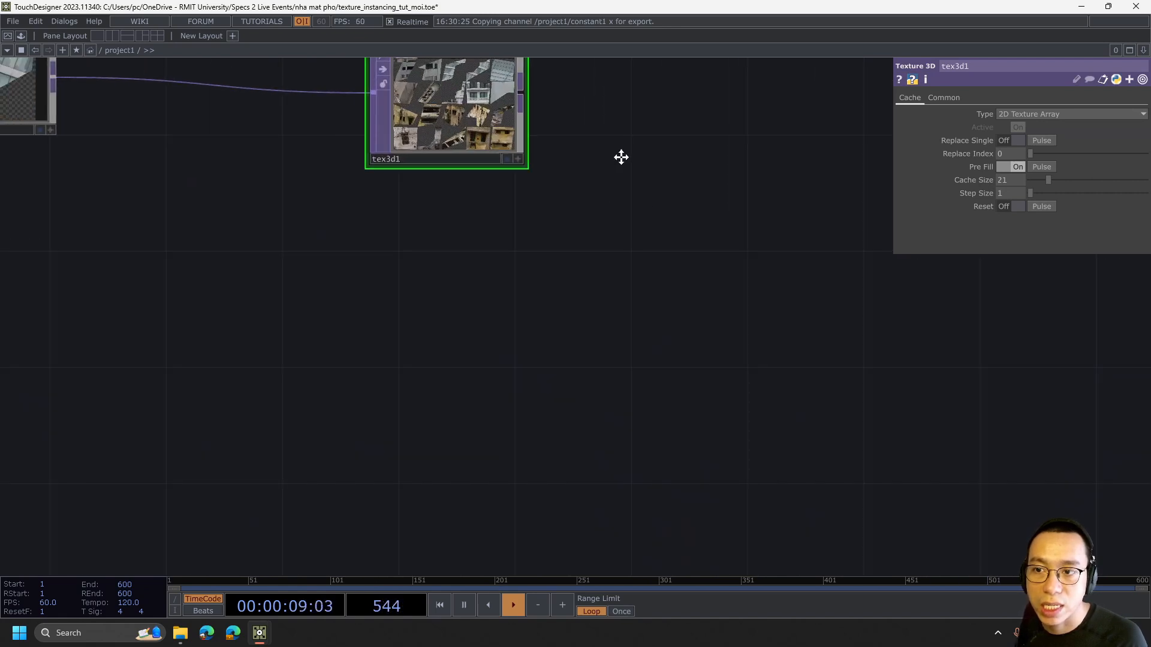
pyautogui.moveTo(615, 118); pyautogui.dragTo(653, 281)
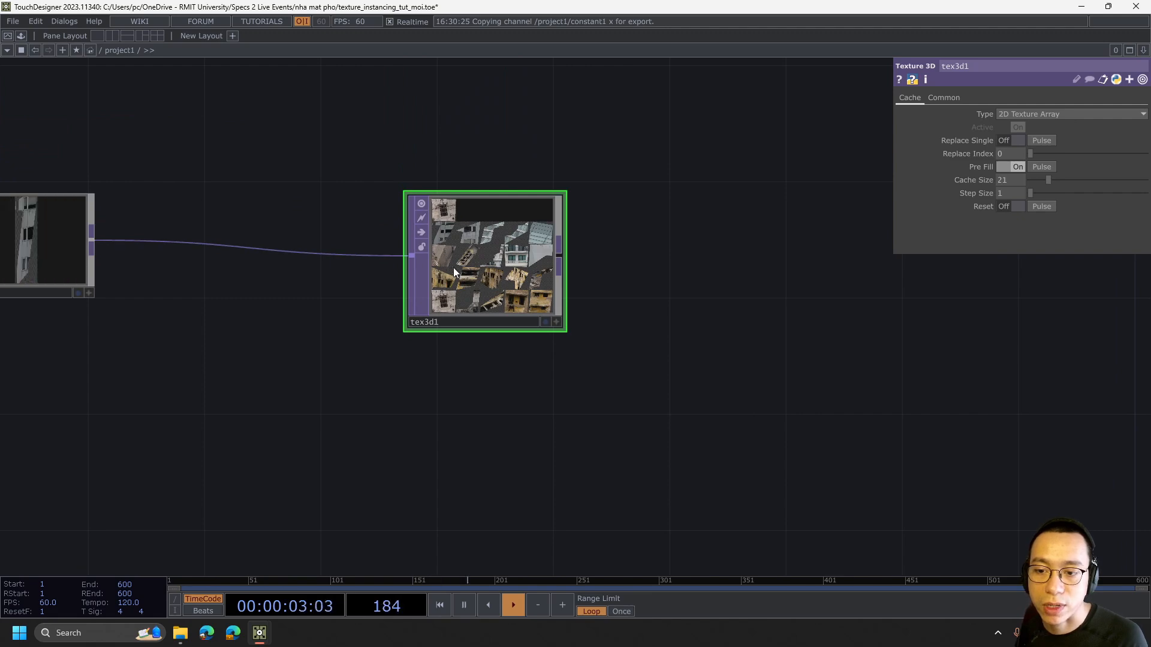
pyautogui.scroll(-4, 637, 262)
pyautogui.moveTo(688, 338); pyautogui.dragTo(567, 108)
pyautogui.scroll(-4, 558, 319)
pyautogui.moveTo(627, 452); pyautogui.dragTo(589, 328)
pyautogui.scroll(4, 560, 364)
pyautogui.click(534, 366)
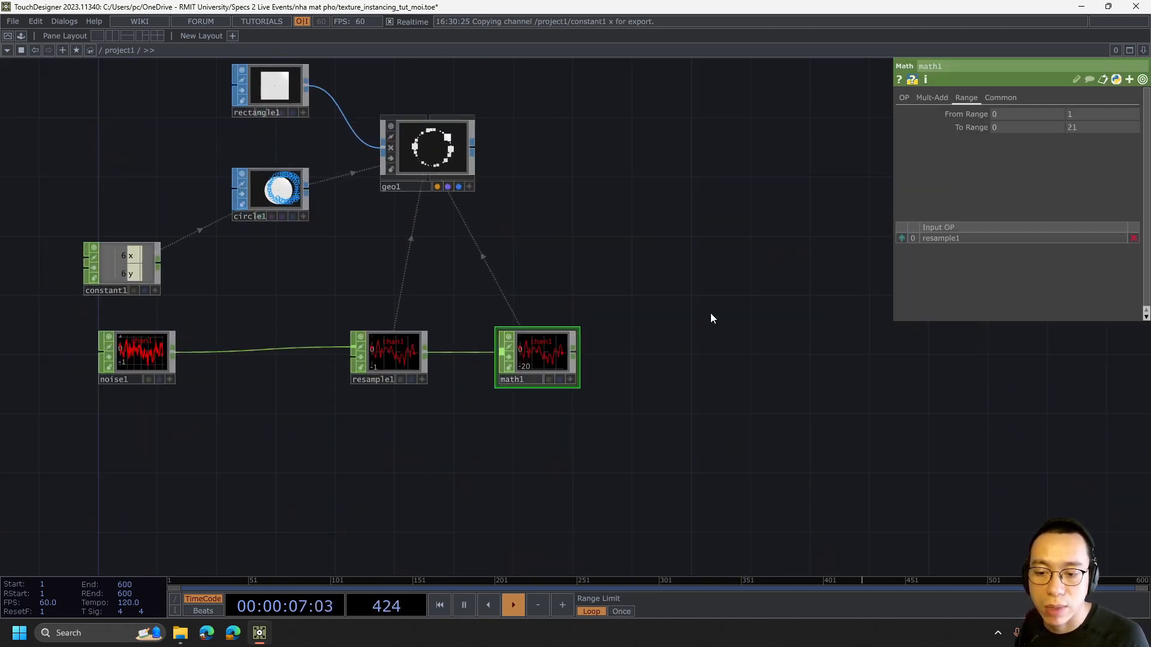
# - Examine the parameters of geo1, math1, resample1 and noise1, including geo1's texture coordinate settings and noise1's channel settings
pyautogui.click(446, 165)
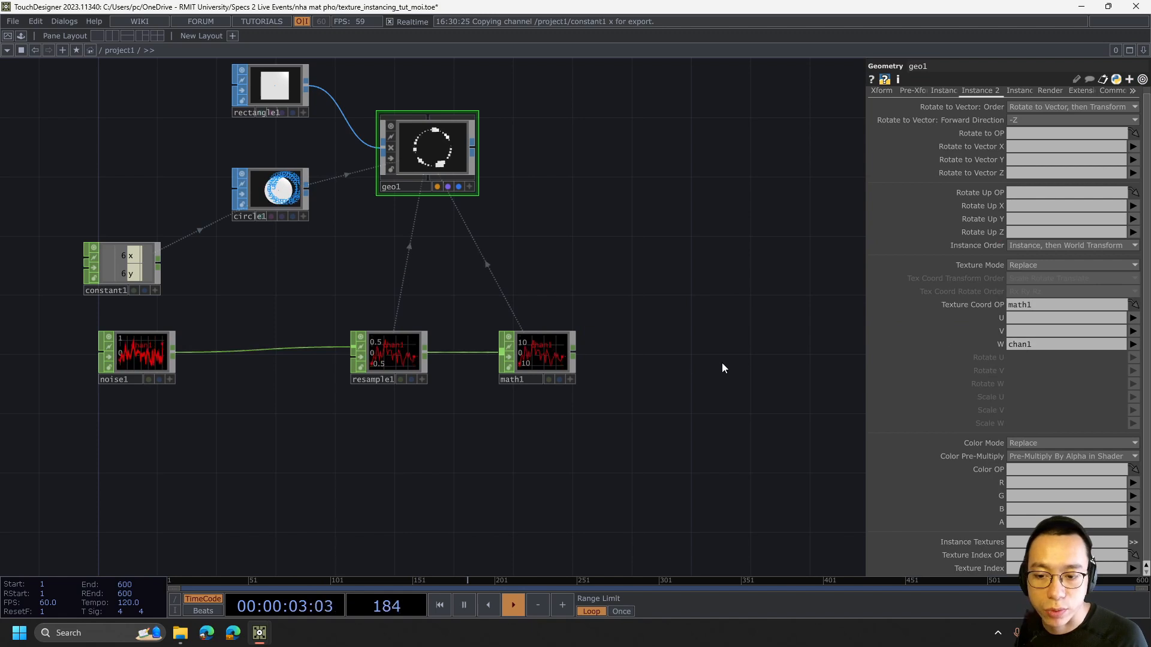
pyautogui.click(552, 363)
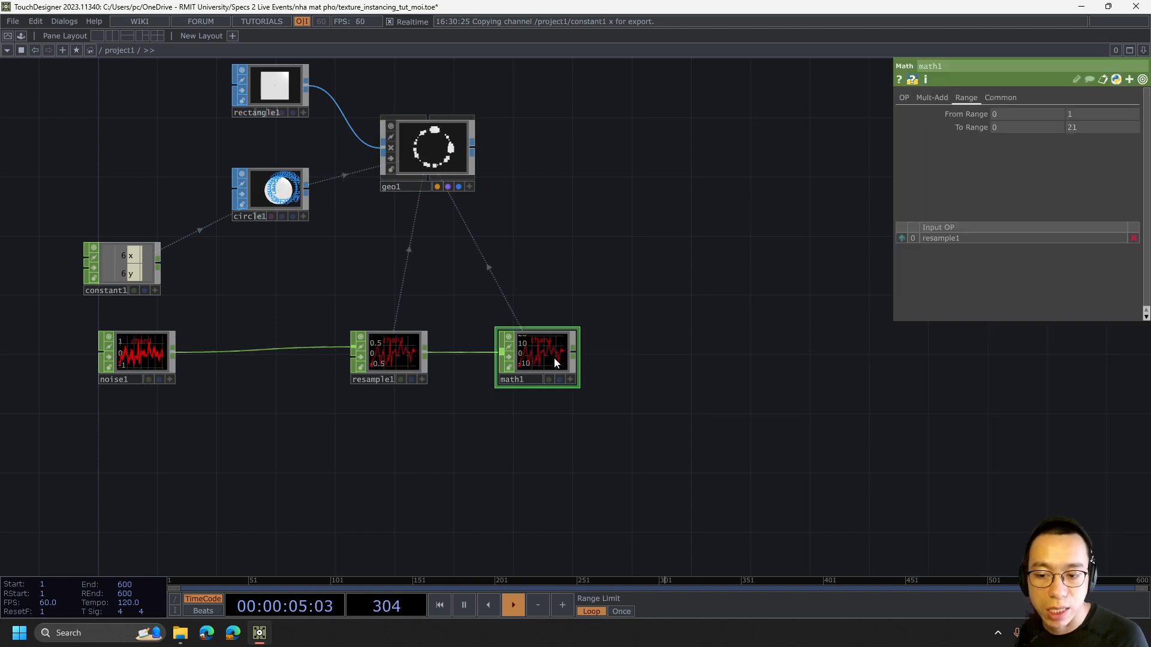
pyautogui.click(902, 98)
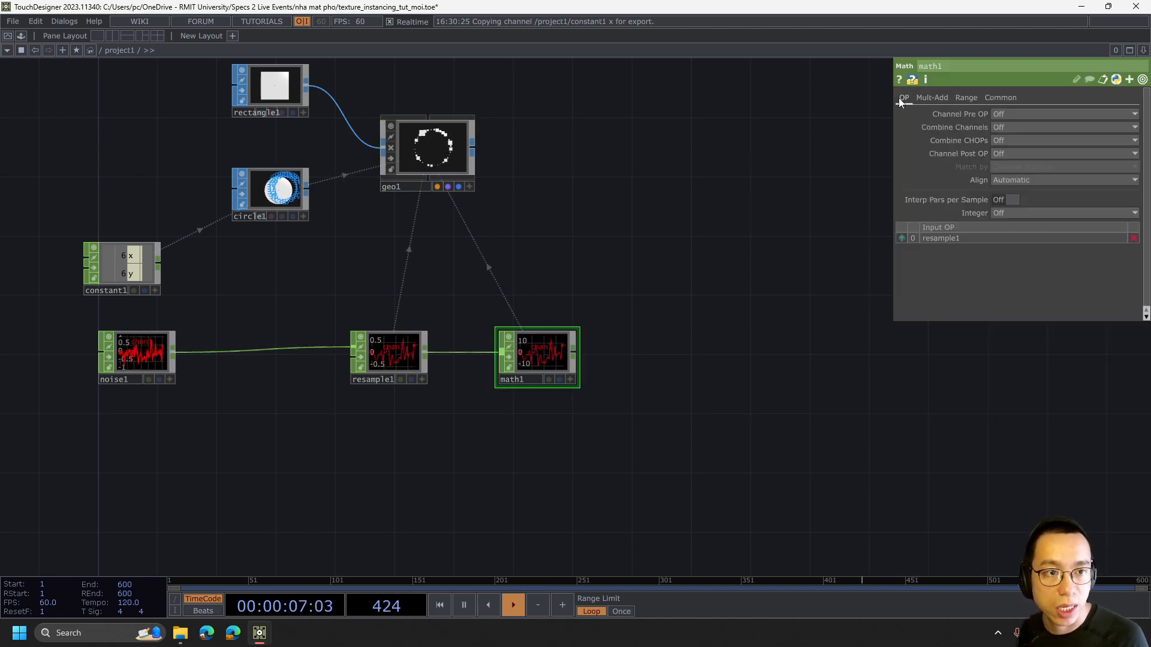
pyautogui.click(929, 98)
pyautogui.click(968, 98)
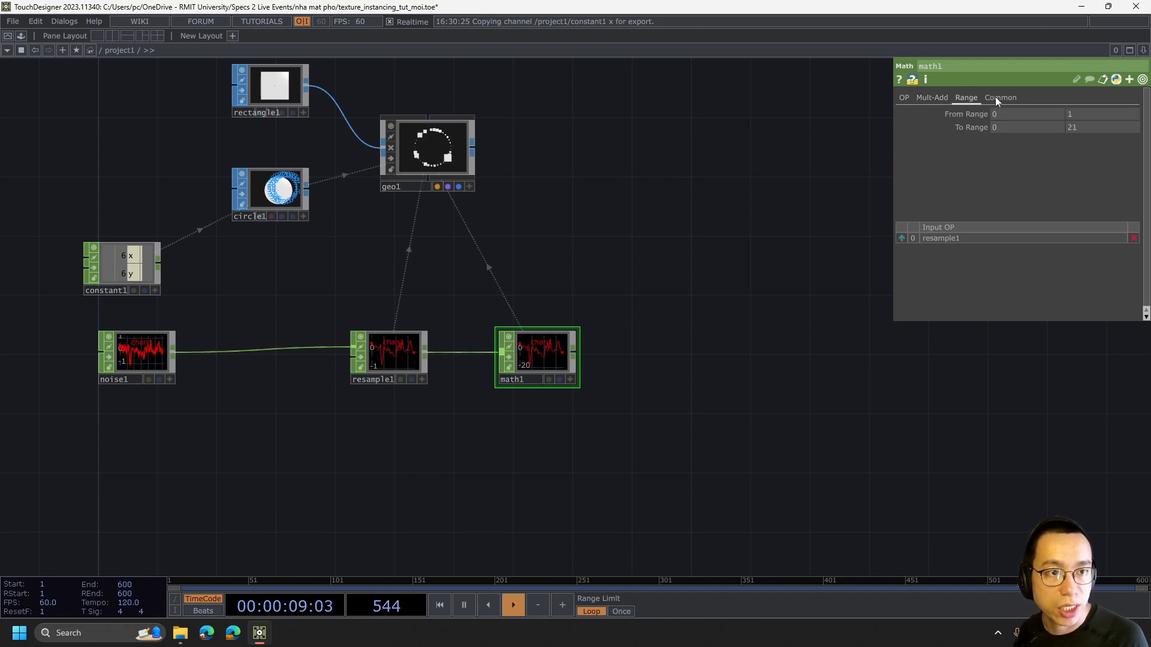
pyautogui.click(997, 98)
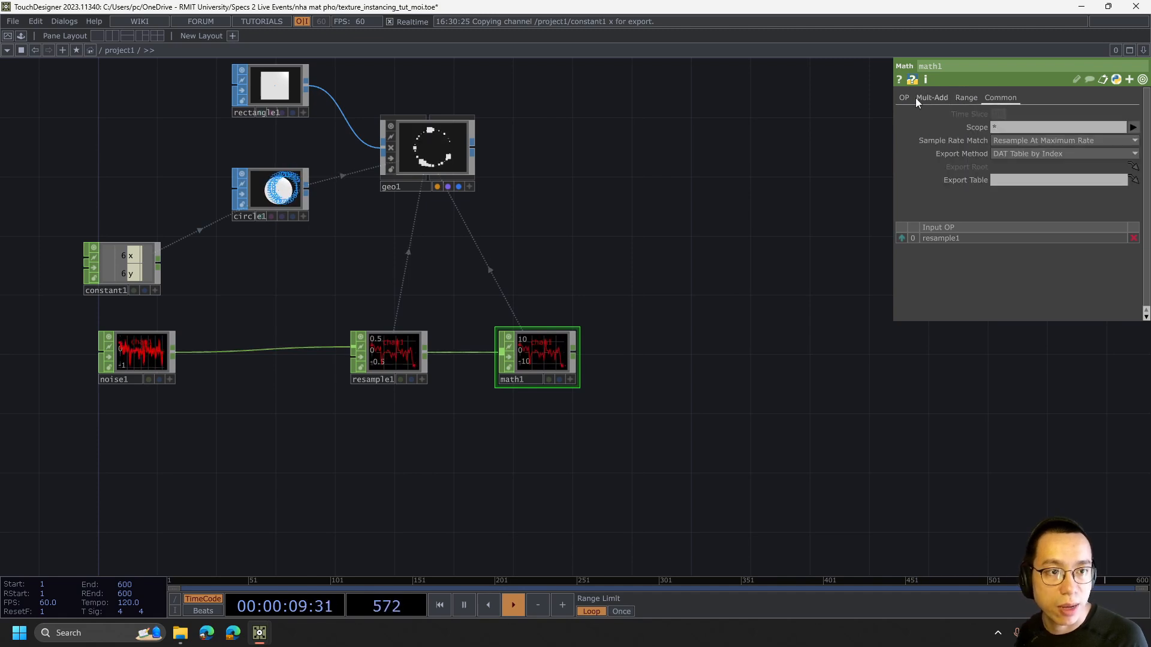
pyautogui.click(424, 342)
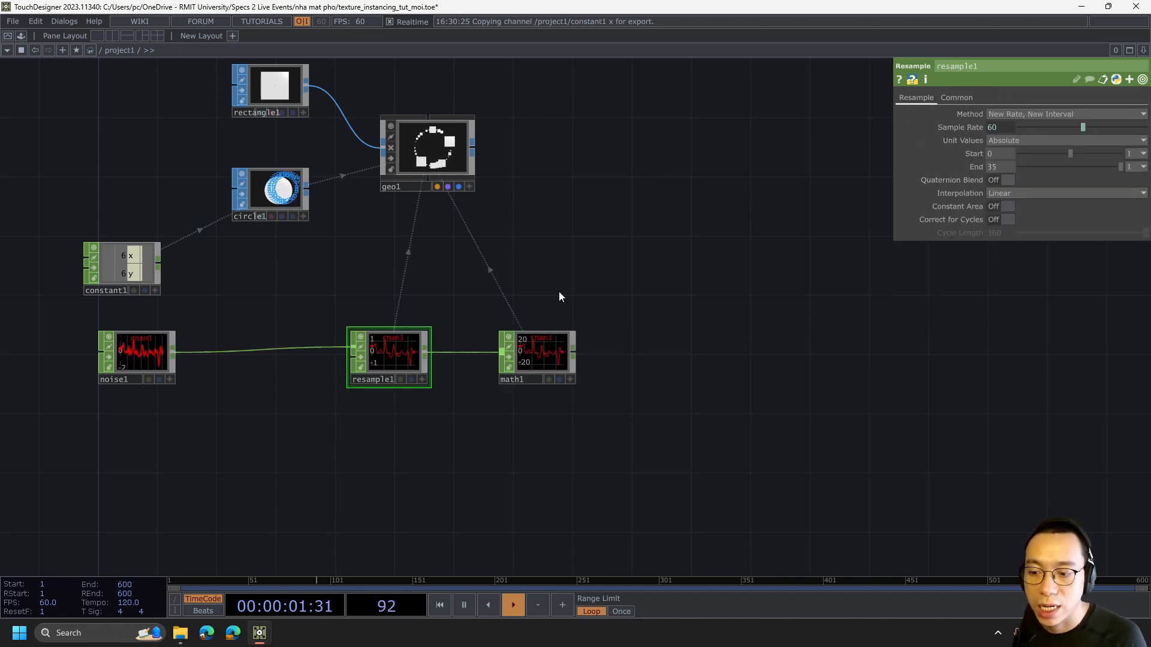
pyautogui.click(145, 347)
pyautogui.click(954, 97)
pyautogui.click(1031, 97)
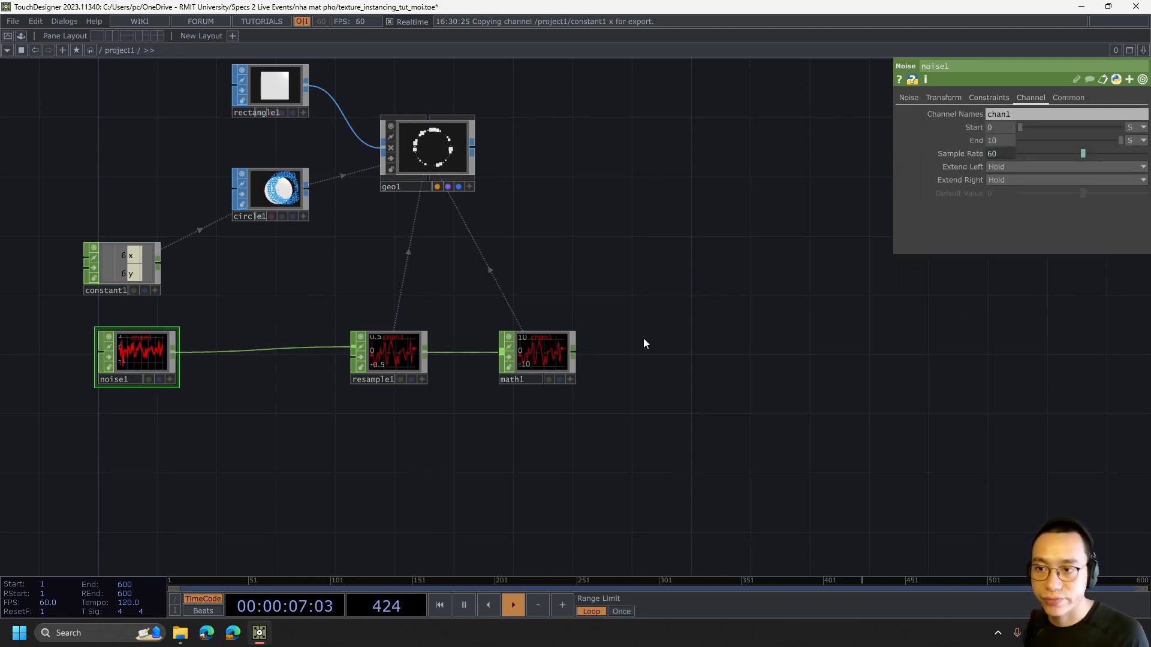
# - Add a Constant MAT above geo1 and assign it as geo1's material
pyautogui.scroll(-3, 630, 324)
pyautogui.moveTo(594, 187); pyautogui.dragTo(669, 366)
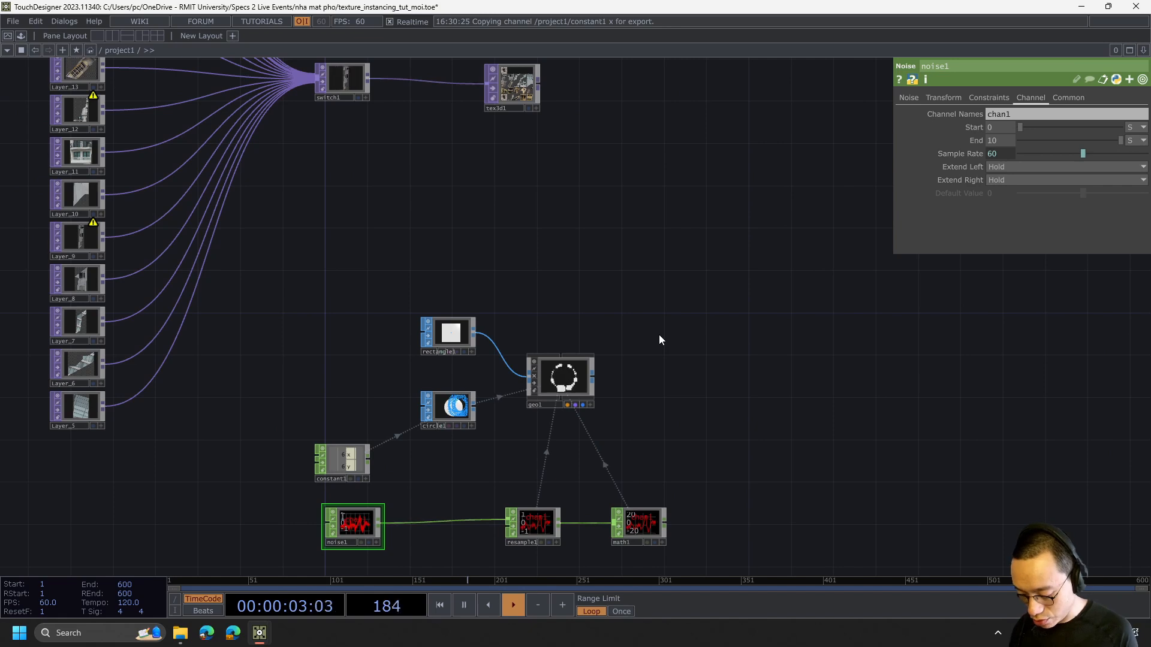
pyautogui.press('Tab')
pyautogui.write('mat')
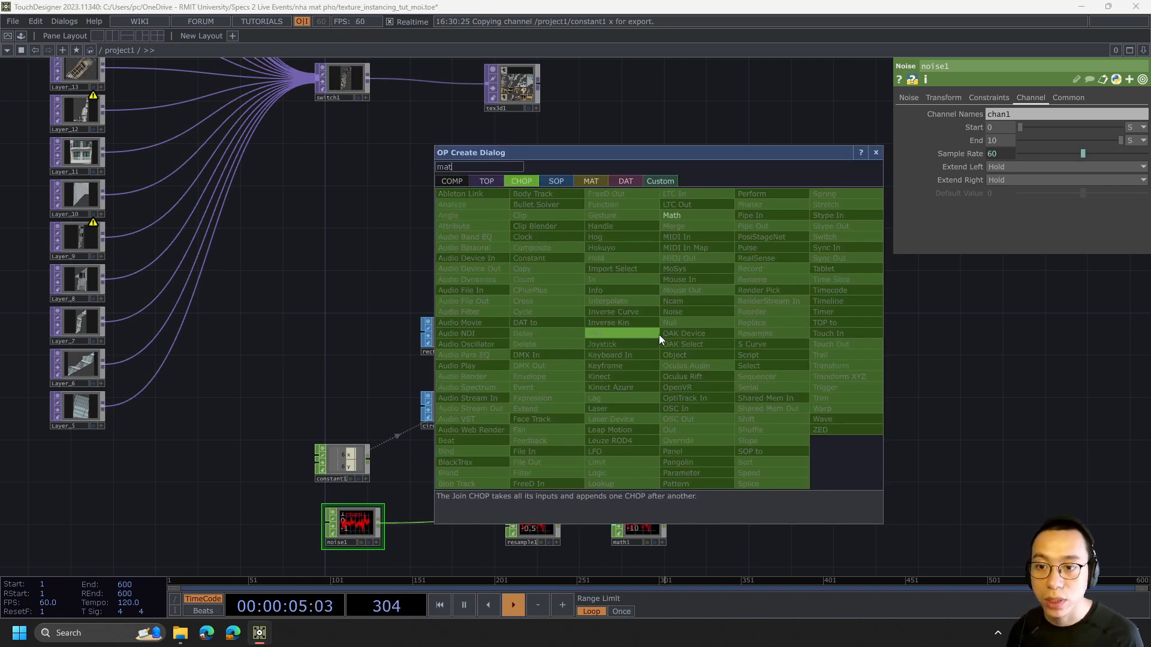
pyautogui.click(579, 184)
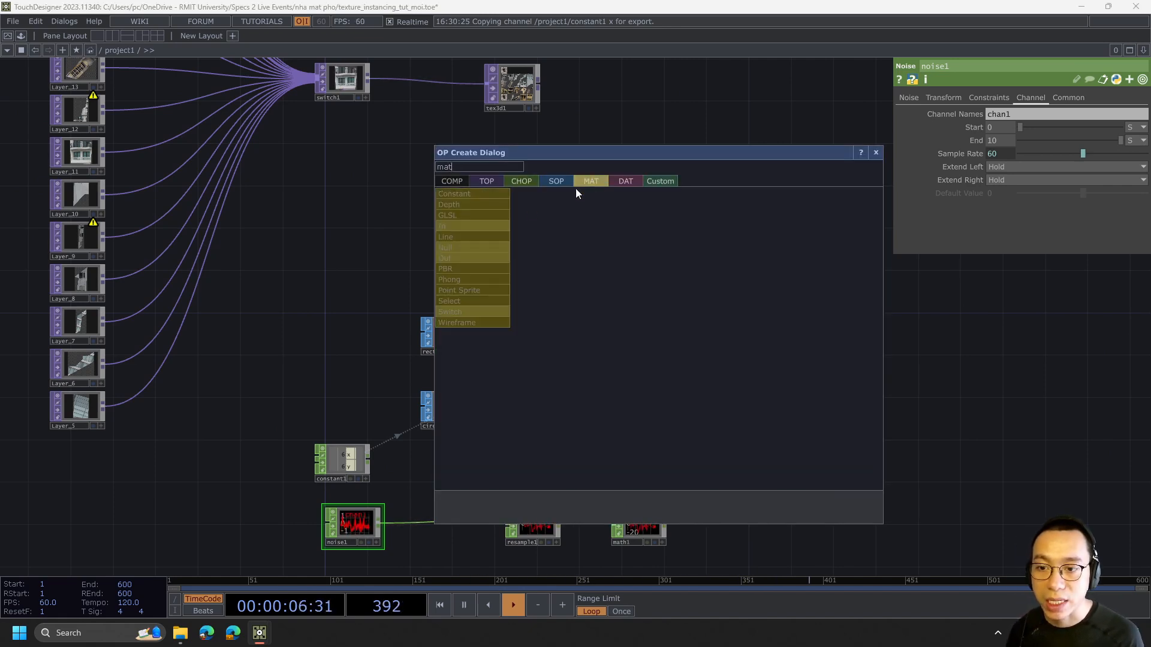
pyautogui.click(475, 193)
pyautogui.click(541, 316)
pyautogui.moveTo(541, 316); pyautogui.dragTo(558, 379)
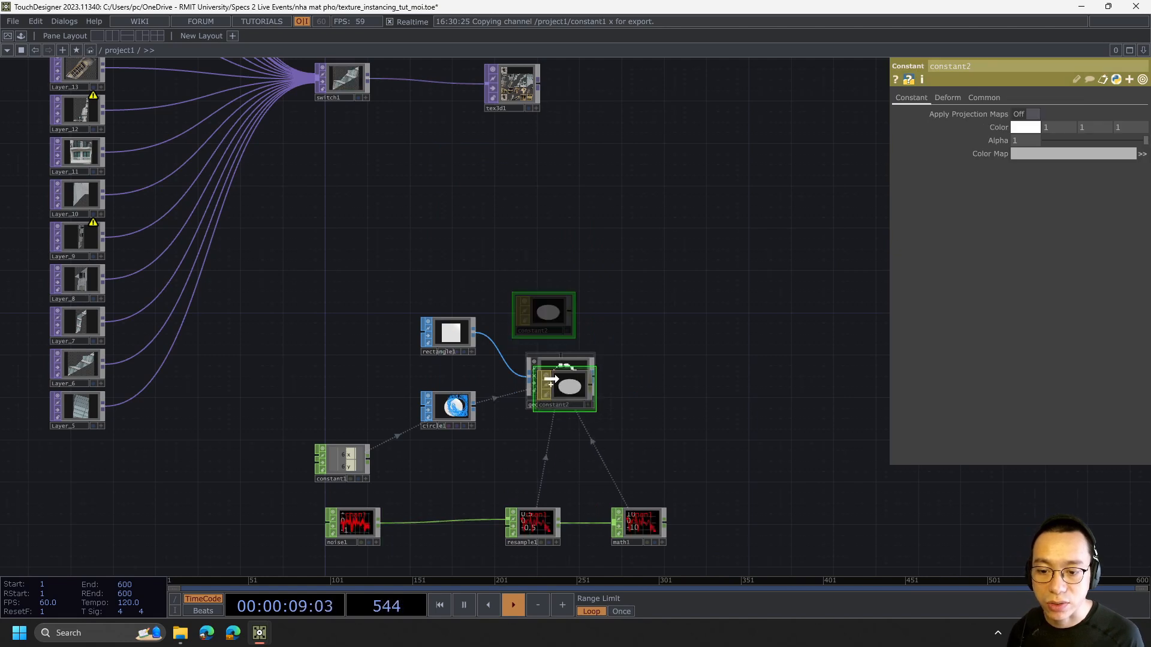
pyautogui.click(574, 364)
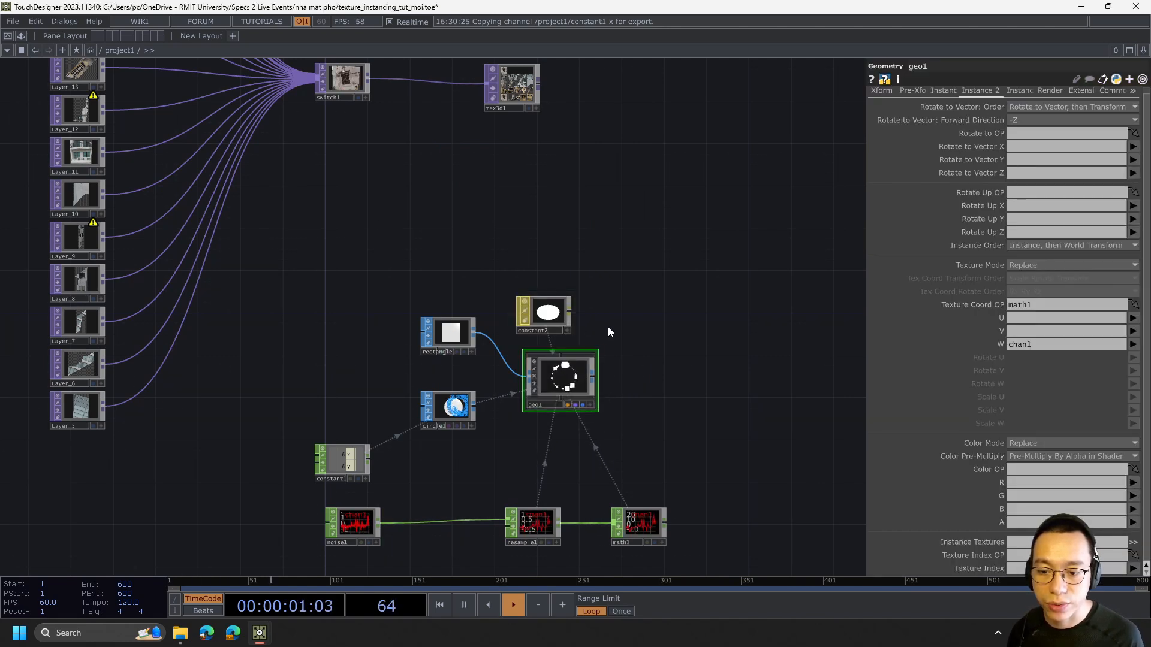
# - Assign tex3d1 as the Color Map of the constant2 material
pyautogui.scroll(5, 610, 324)
pyautogui.scroll(-6, 624, 309)
pyautogui.click(541, 143)
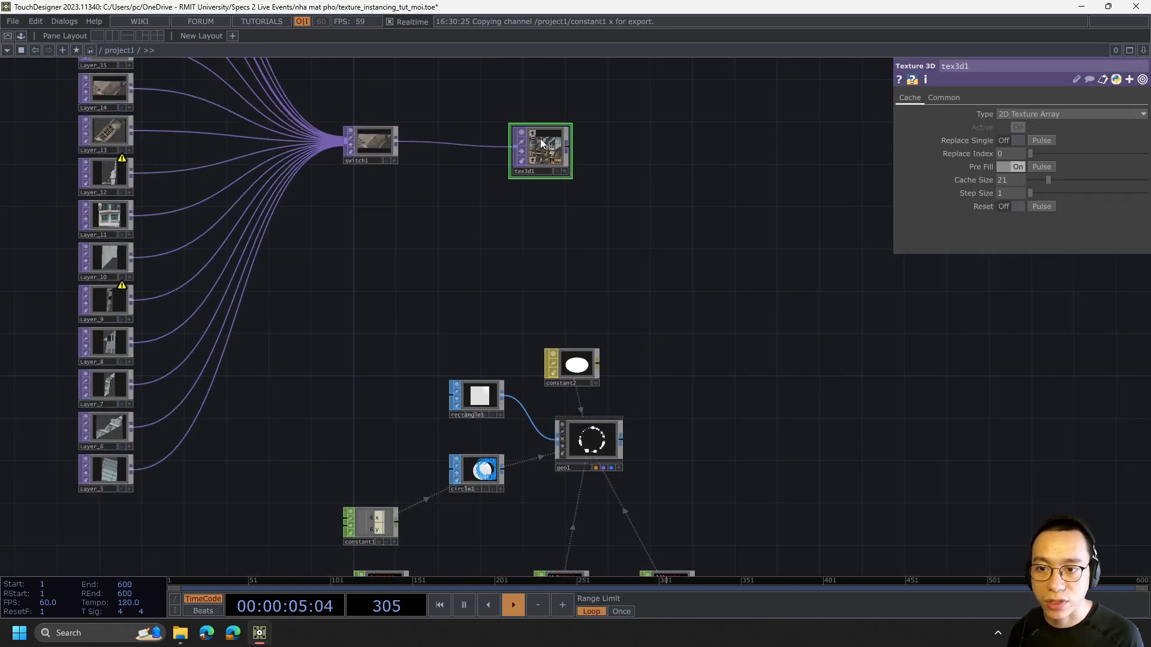
pyautogui.moveTo(530, 144); pyautogui.dragTo(553, 367)
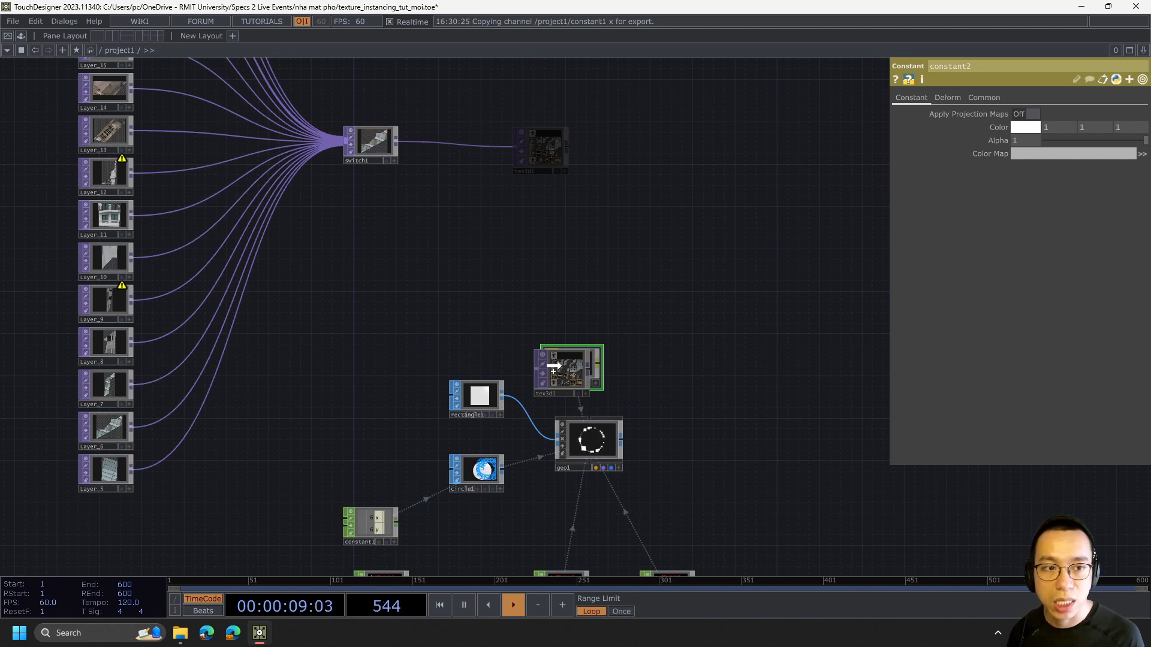
pyautogui.moveTo(553, 367); pyautogui.dragTo(990, 158)
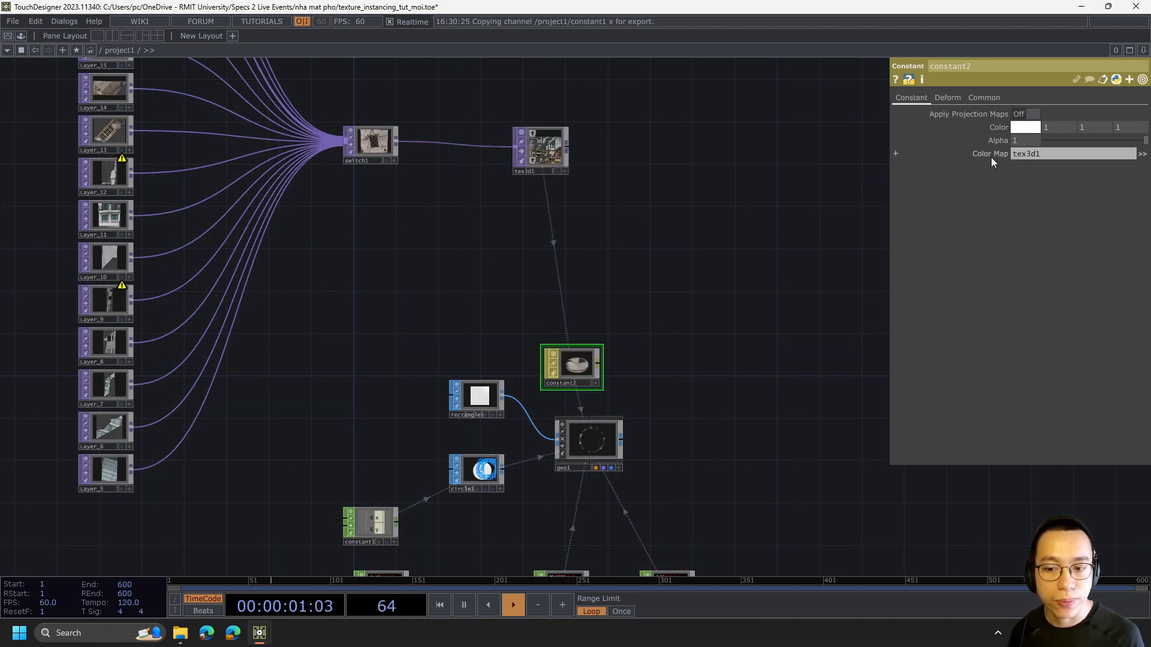
# - Examine the textured building instances around the circle in geo1's viewer
pyautogui.scroll(10, 600, 454)
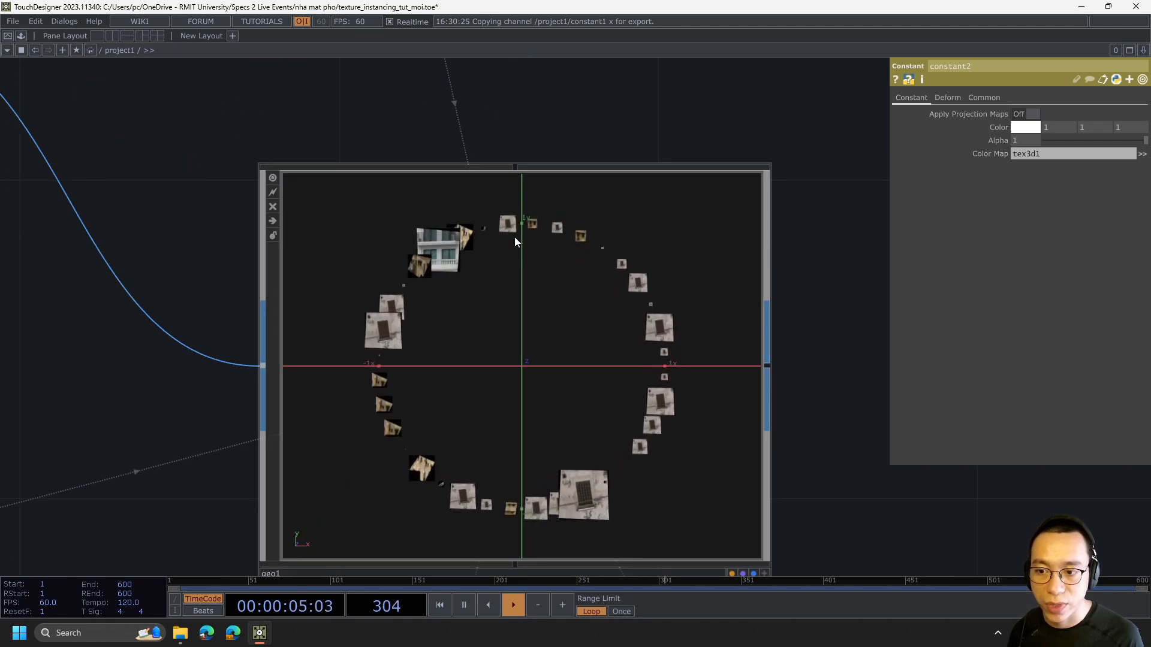
pyautogui.scroll(5, 429, 294)
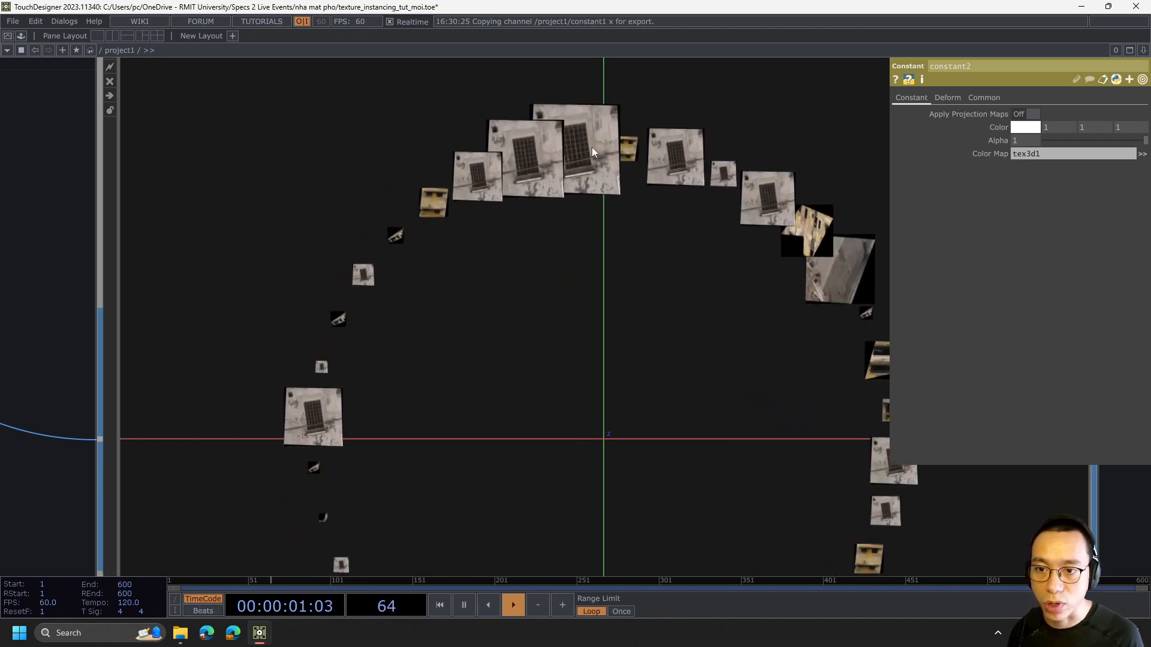
pyautogui.scroll(-4, 675, 341)
pyautogui.moveTo(666, 396); pyautogui.dragTo(508, 316)
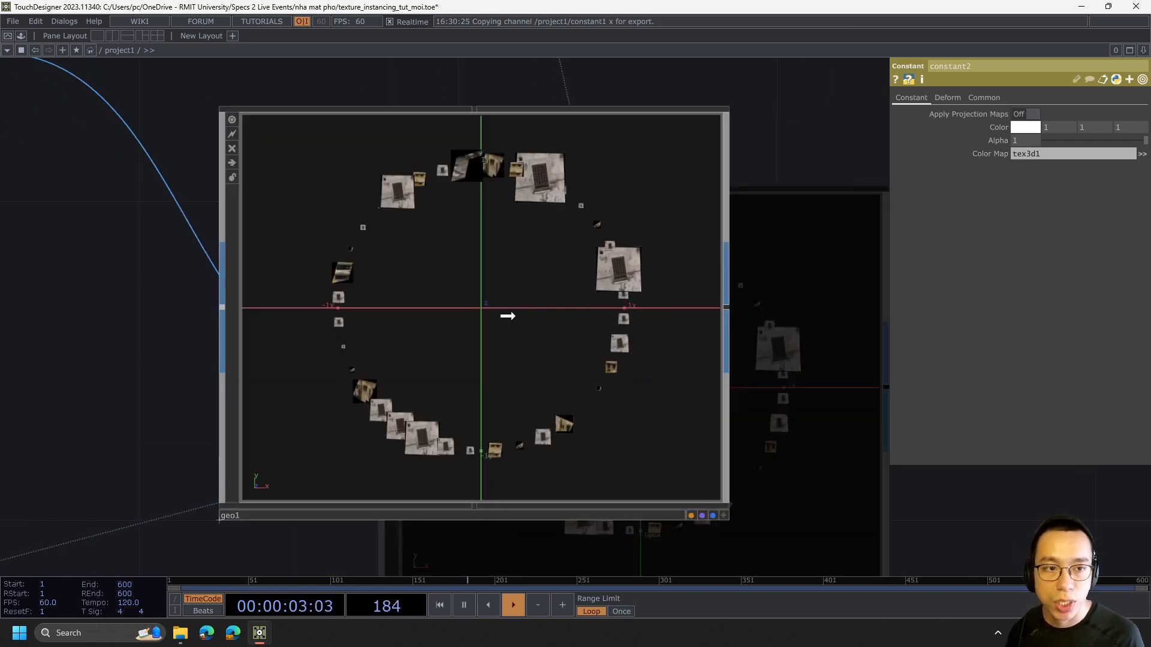
pyautogui.scroll(-5, 570, 262)
pyautogui.moveTo(673, 207); pyautogui.dragTo(667, 300)
pyautogui.moveTo(550, 376); pyautogui.dragTo(593, 376)
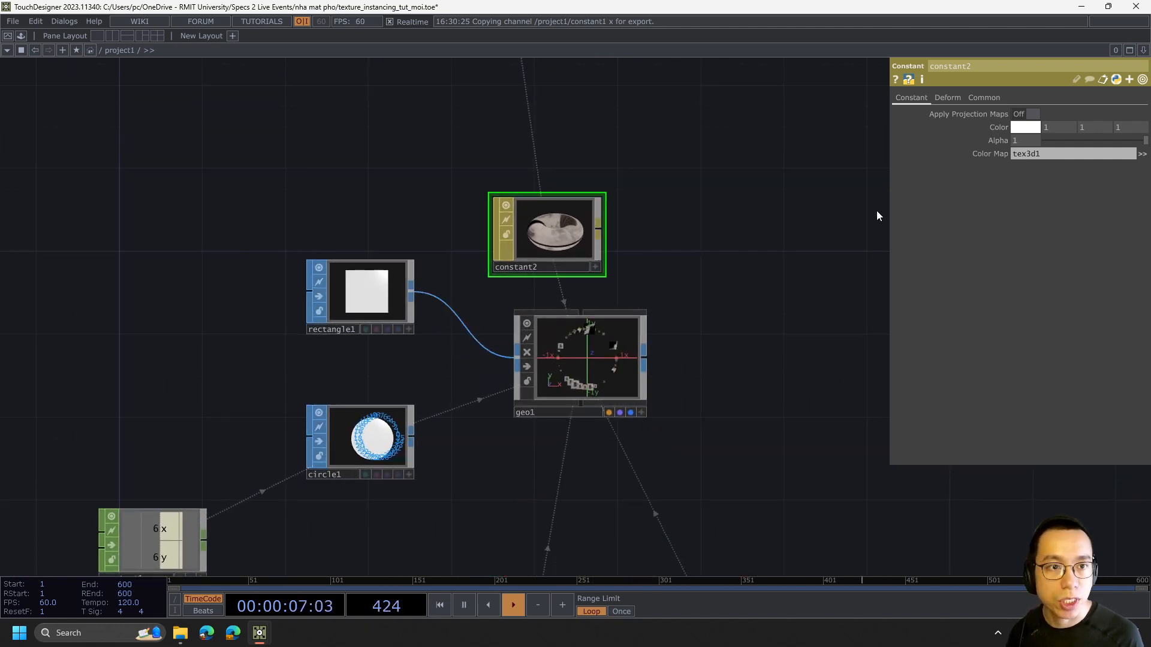
# - Turn on Blending (Transparency) for the constant2 material and check the image edges in geo1's viewer
pyautogui.click(982, 96)
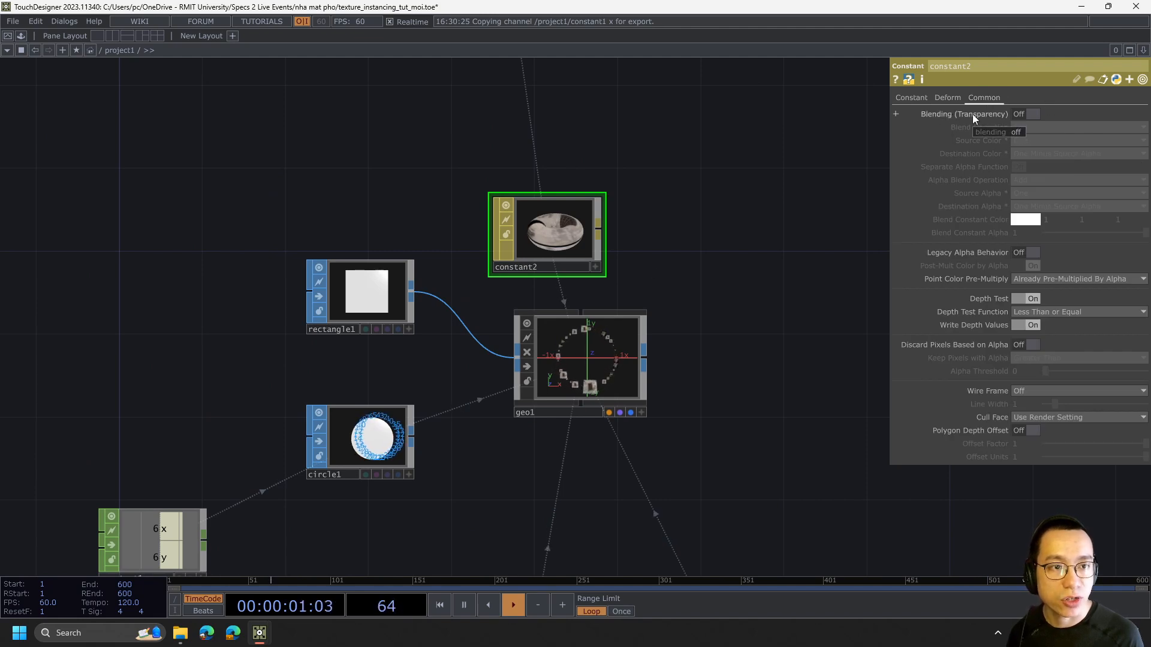
pyautogui.click(1021, 116)
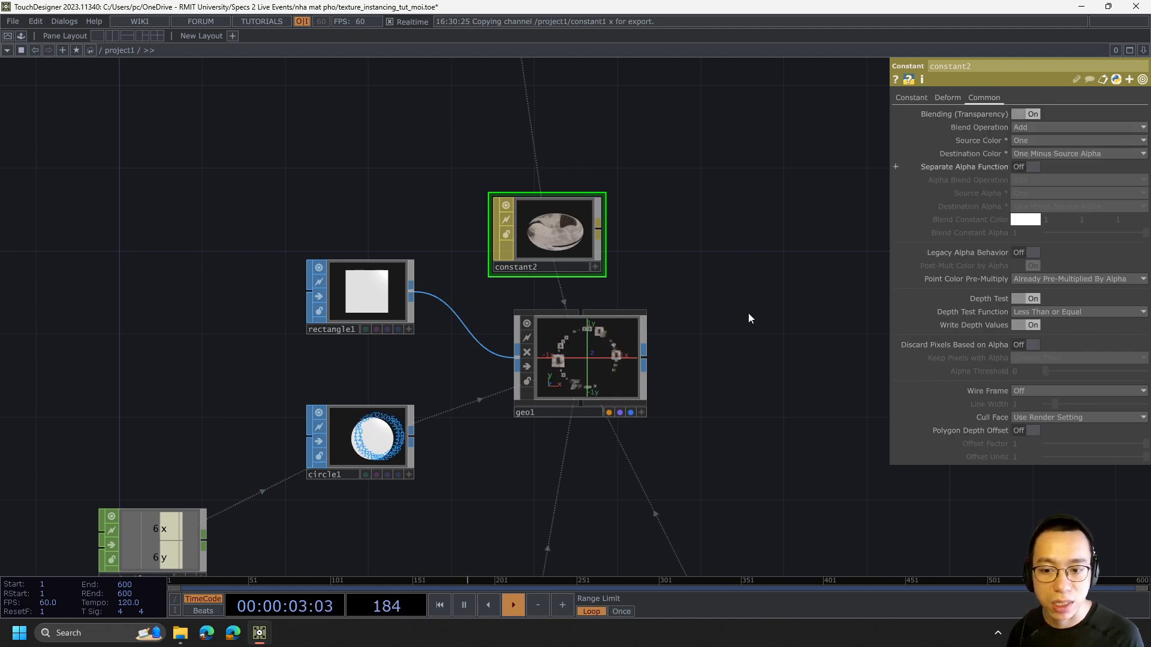
pyautogui.scroll(8, 610, 356)
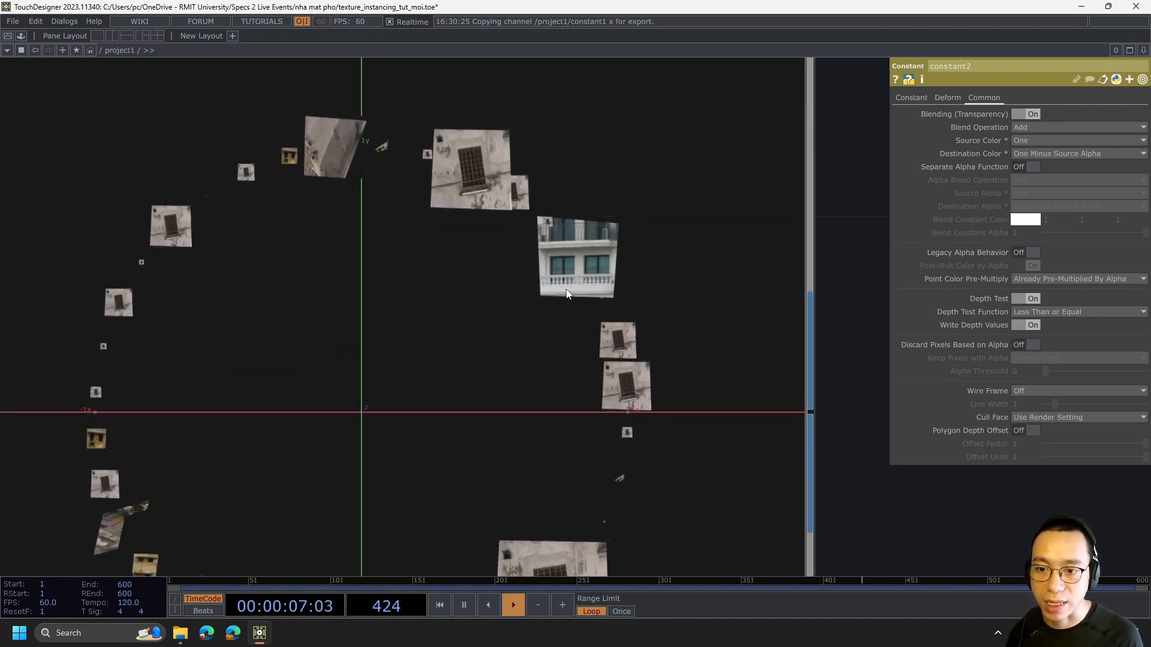
pyautogui.scroll(-6, 544, 275)
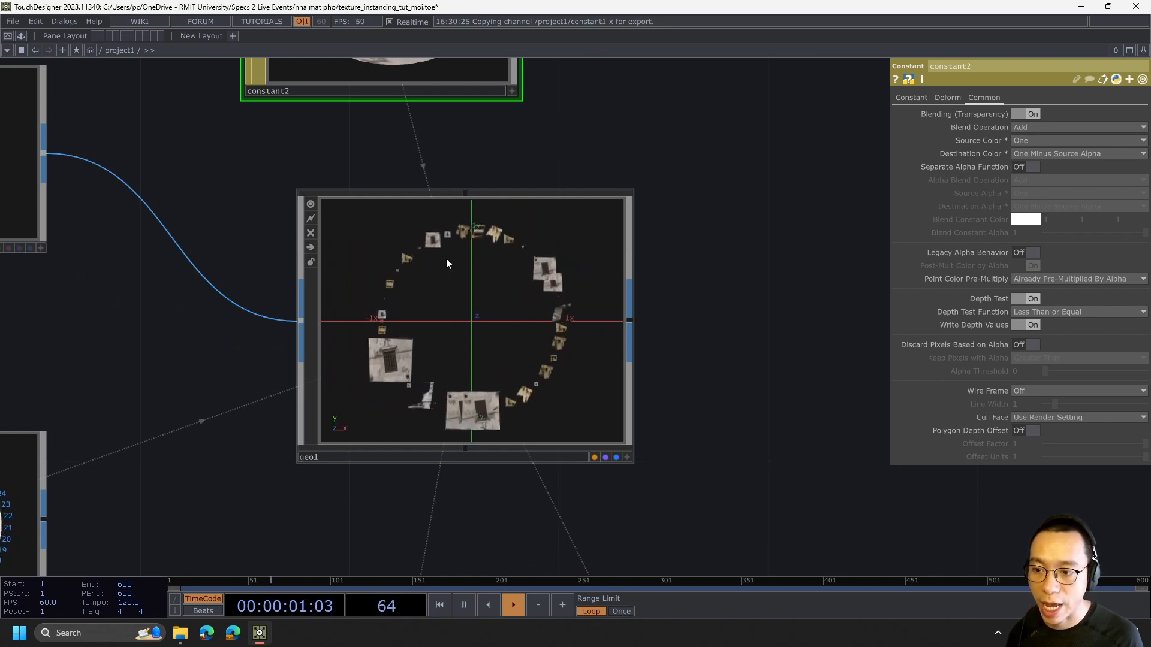
# - Add a Render TOP beside geo1
pyautogui.scroll(-5, 617, 314)
pyautogui.moveTo(757, 330); pyautogui.dragTo(496, 332)
pyautogui.press('Tab')
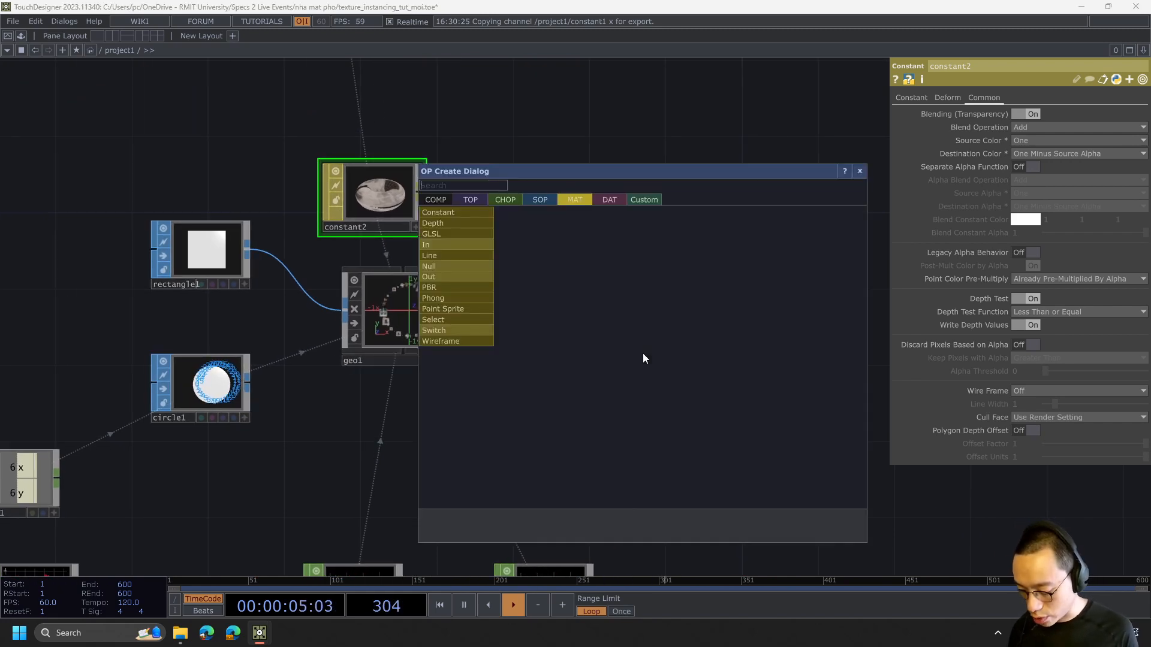
pyautogui.write('render')
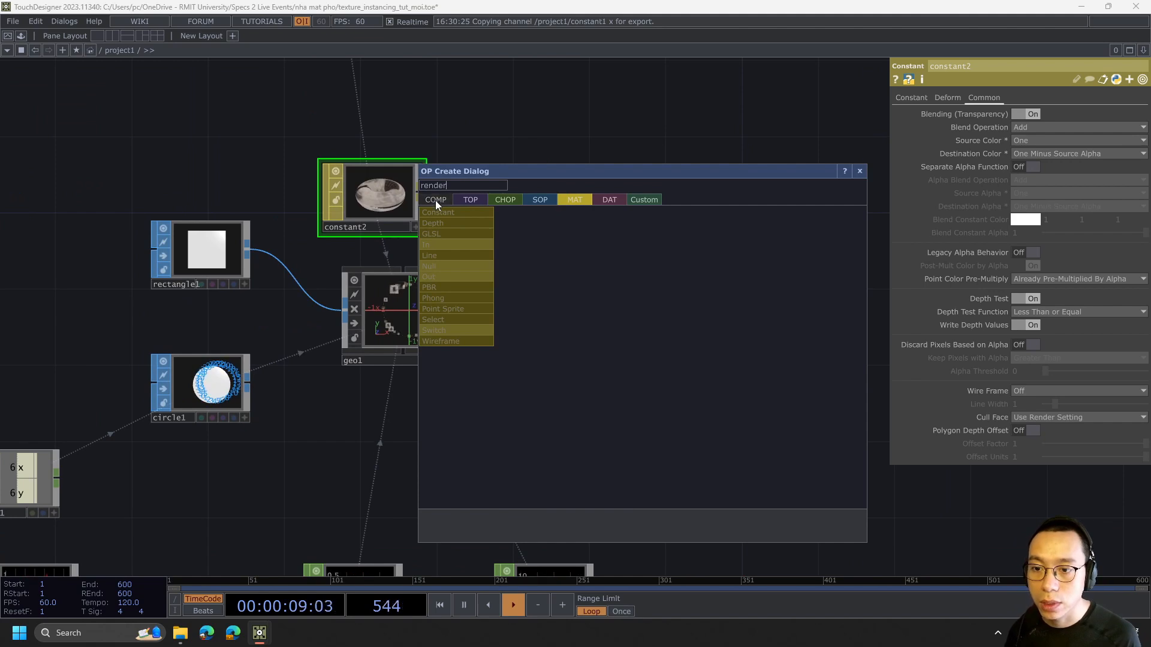
pyautogui.click(467, 198)
pyautogui.click(673, 320)
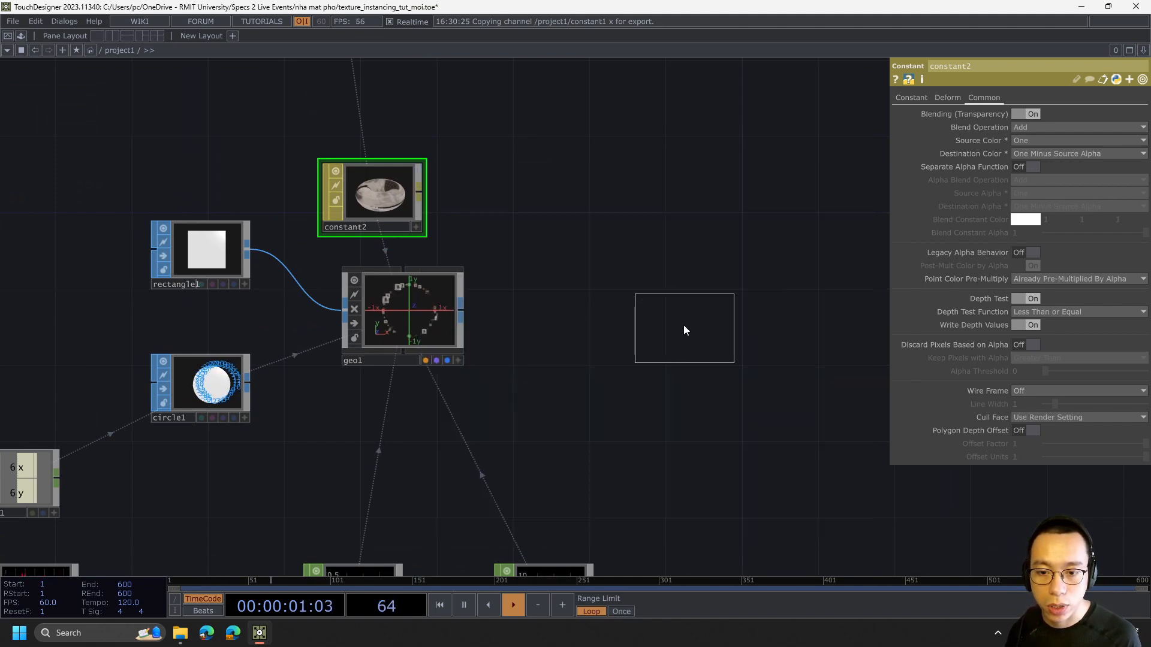
pyautogui.click(664, 309)
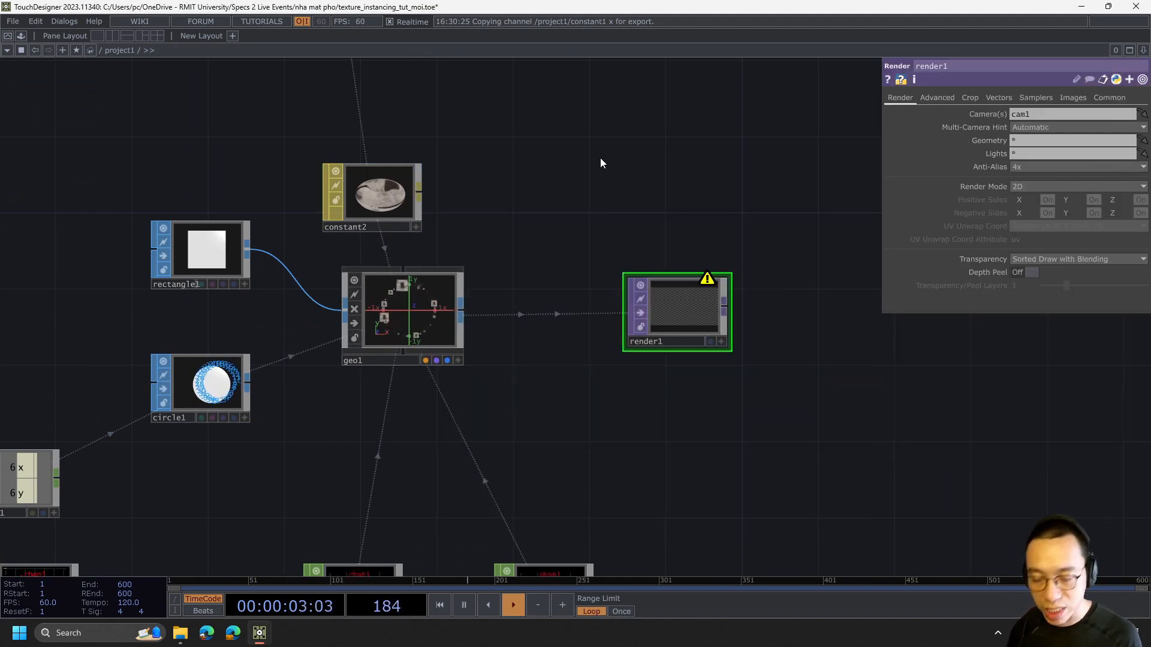
# - Add a Camera COMP above render1 to supply its view
pyautogui.press('Tab')
pyautogui.write('cam')
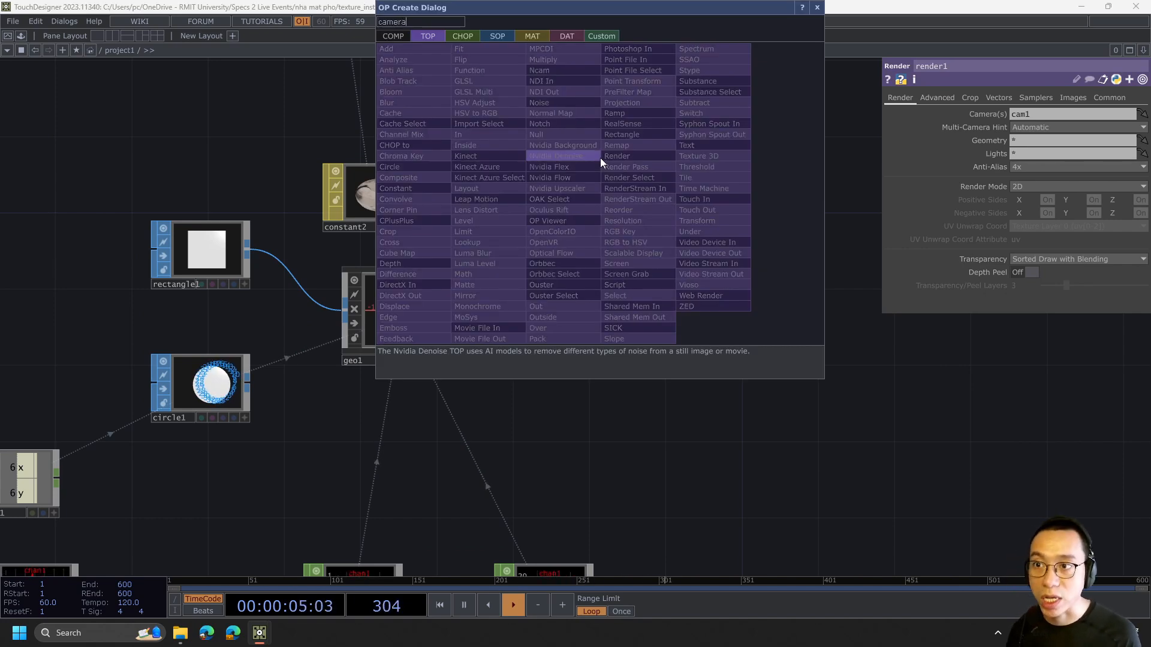
pyautogui.click(395, 36)
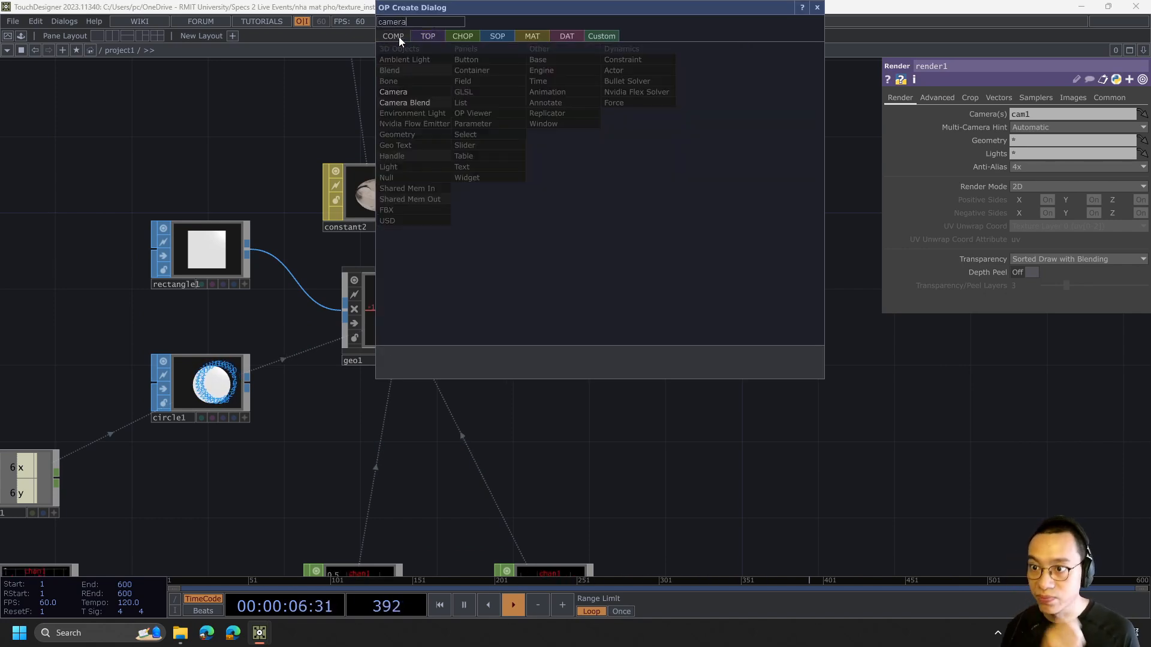
pyautogui.click(415, 92)
pyautogui.click(570, 162)
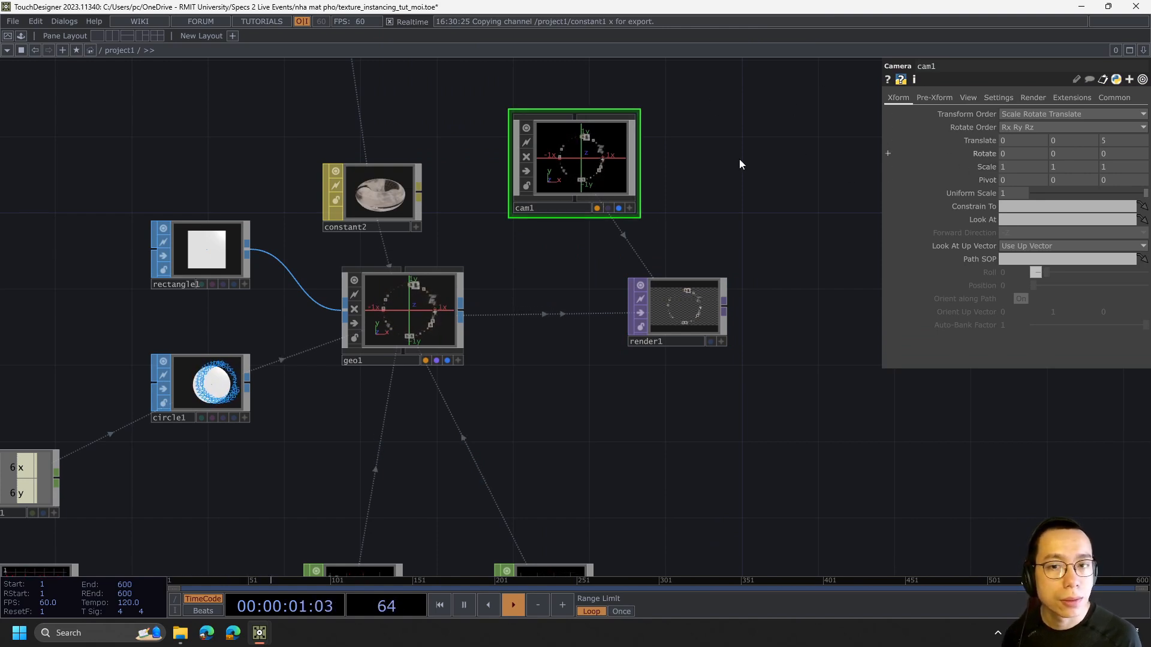
# - Make cam1's viewer active and move the camera slightly closer to the instances
pyautogui.click(631, 209)
pyautogui.click(632, 210)
pyautogui.click(631, 209)
pyautogui.scroll(2, 619, 186)
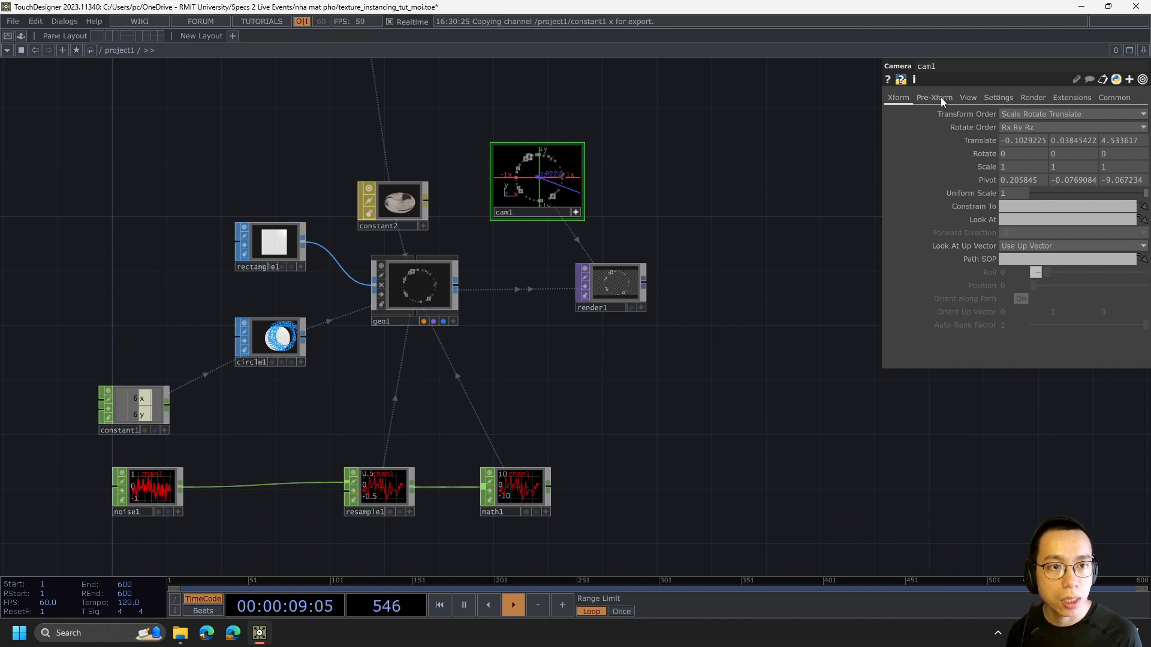
# - Set cam1's Projection to Orthographic and home the camera's view on the instances
pyautogui.click(998, 96)
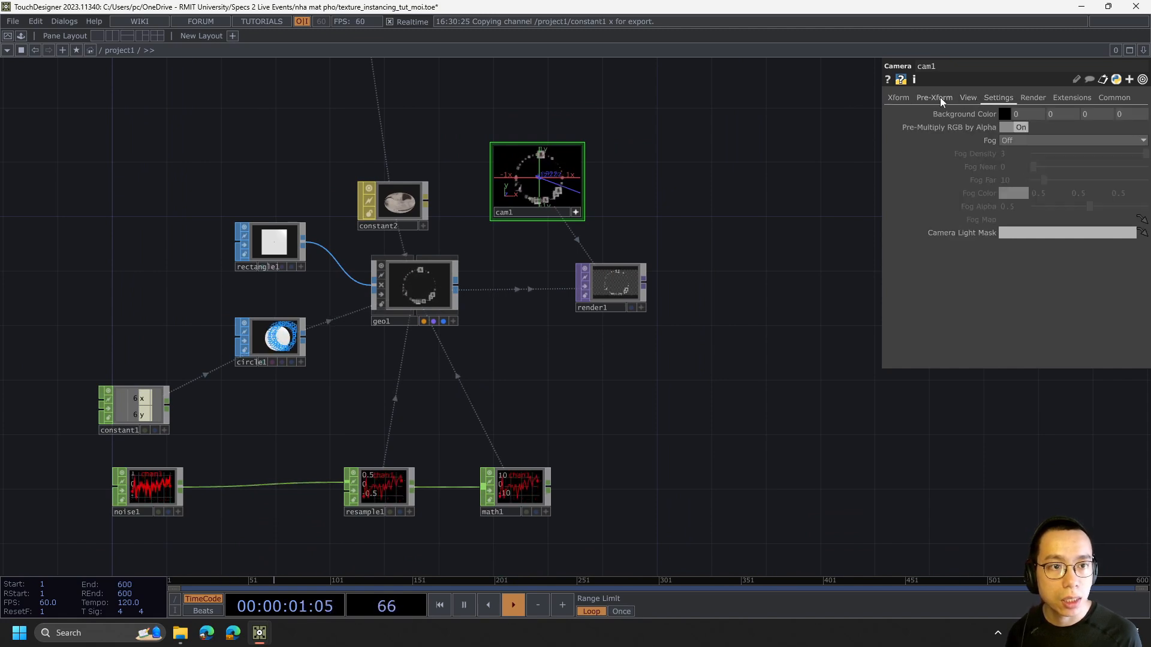
pyautogui.click(966, 97)
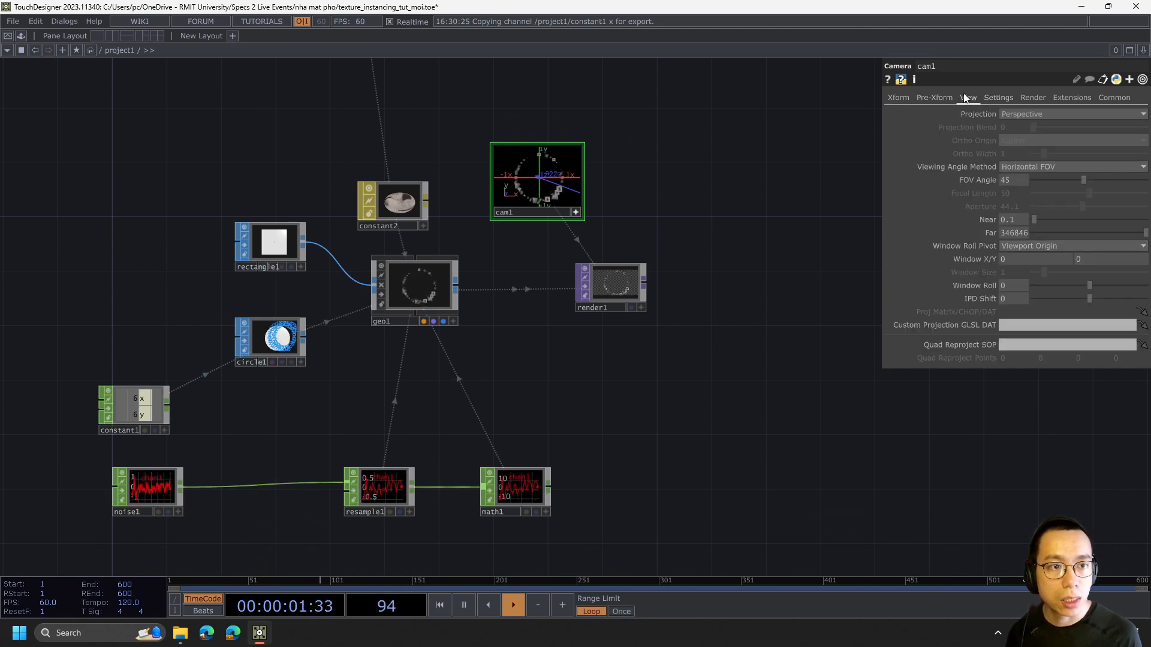
pyautogui.click(1020, 111)
pyautogui.click(1030, 139)
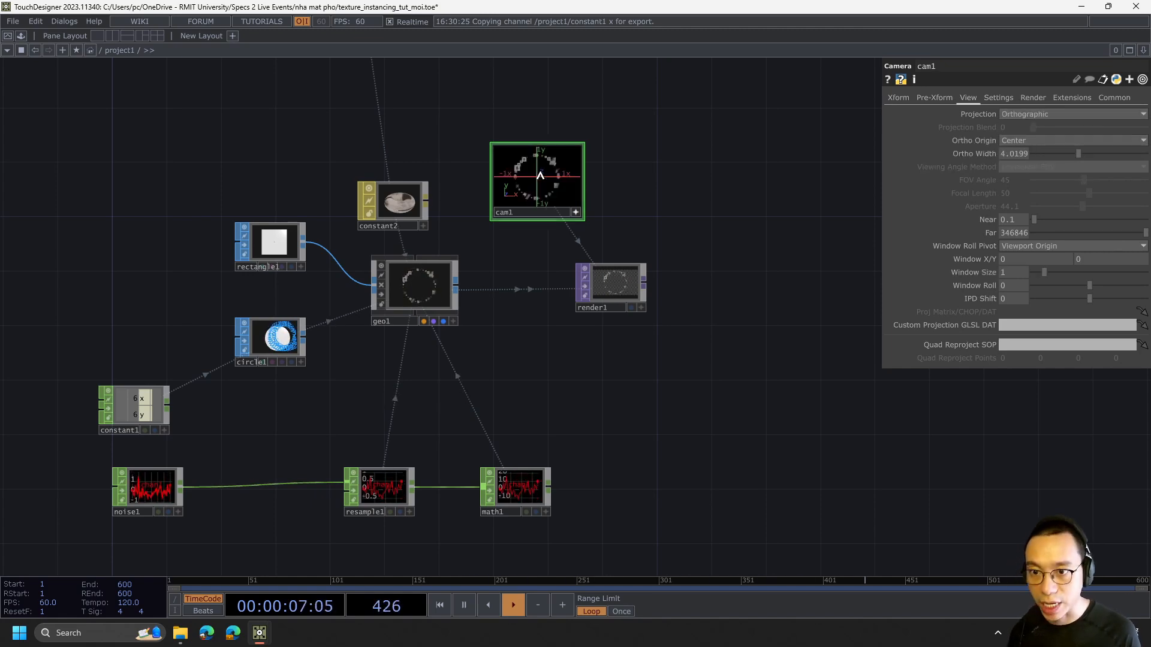
pyautogui.press('h')
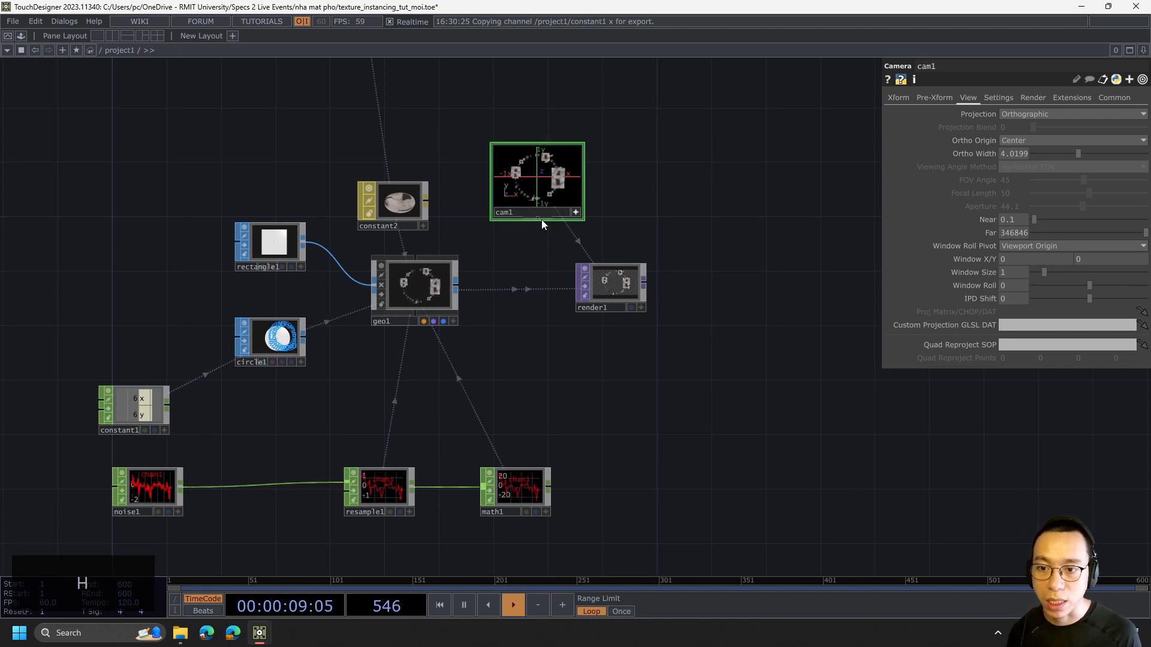
# - Enlarge the render1 node slightly, home cam1's view again, and preview the render in the network background
pyautogui.moveTo(635, 307)
pyautogui.mouseDown()
pyautogui.moveTo(665, 335)
pyautogui.moveTo(651, 321)
pyautogui.mouseUp()
pyautogui.click(650, 318)
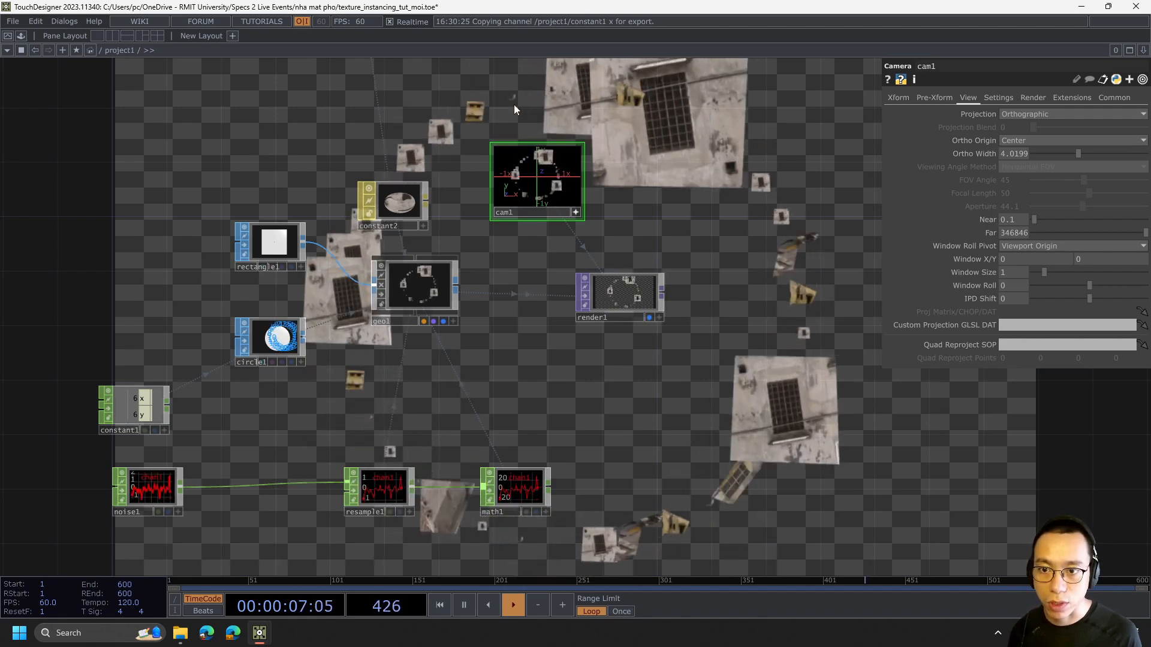
pyautogui.press('h')
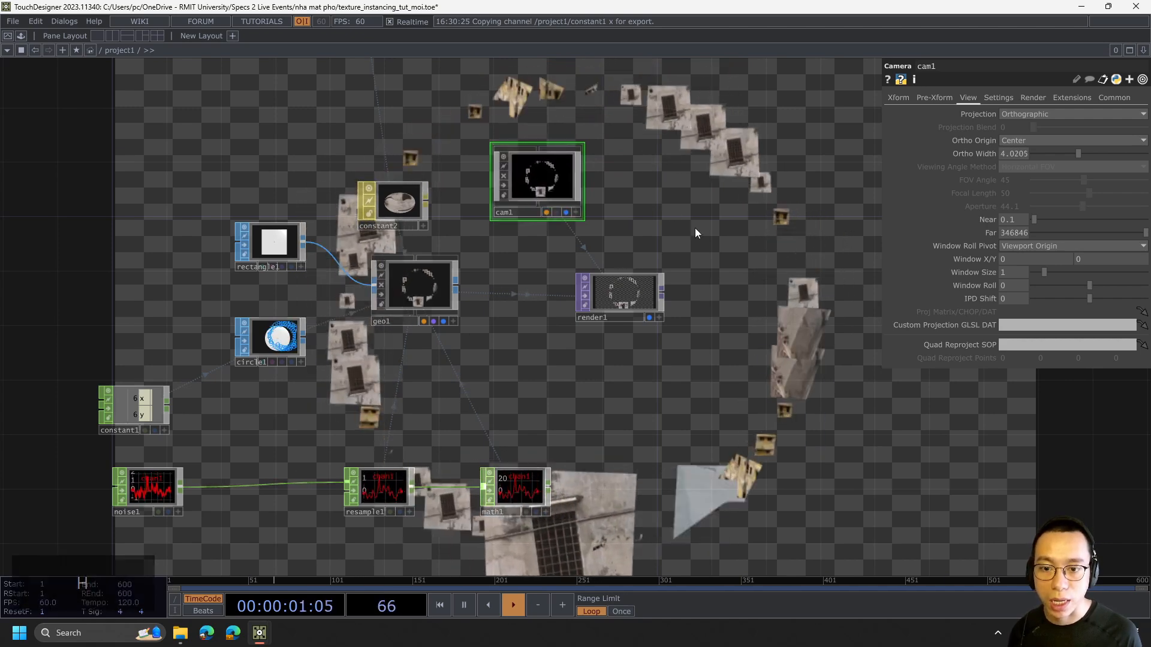
pyautogui.scroll(-3, 695, 227)
pyautogui.scroll(5, 695, 228)
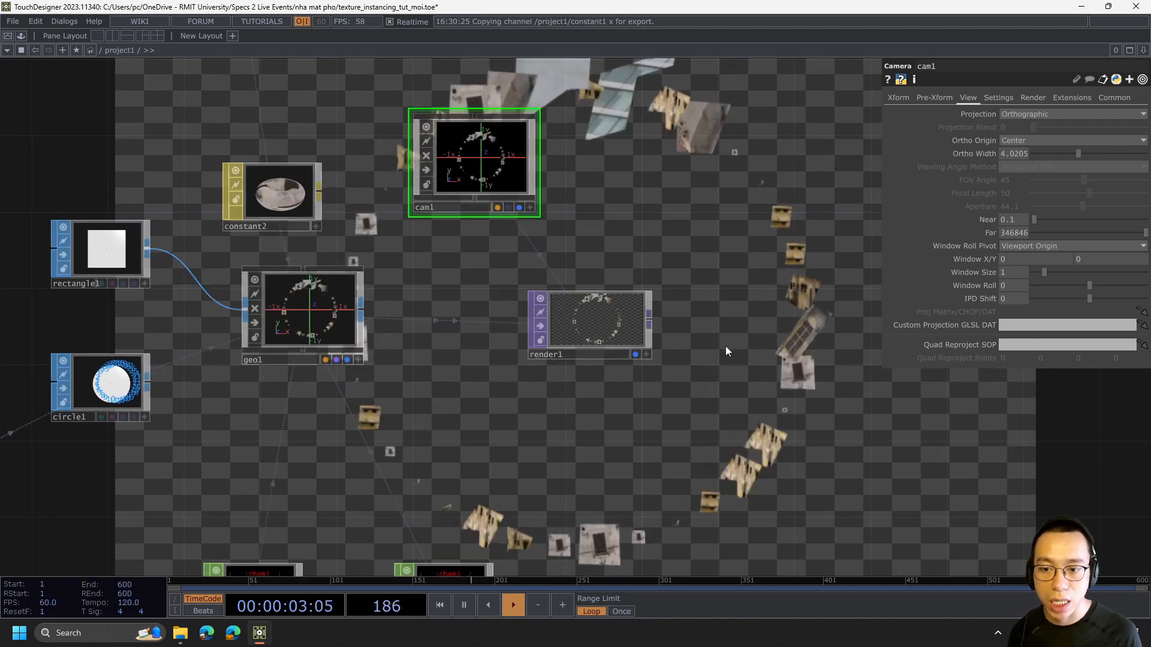
pyautogui.moveTo(726, 346); pyautogui.dragTo(599, 316)
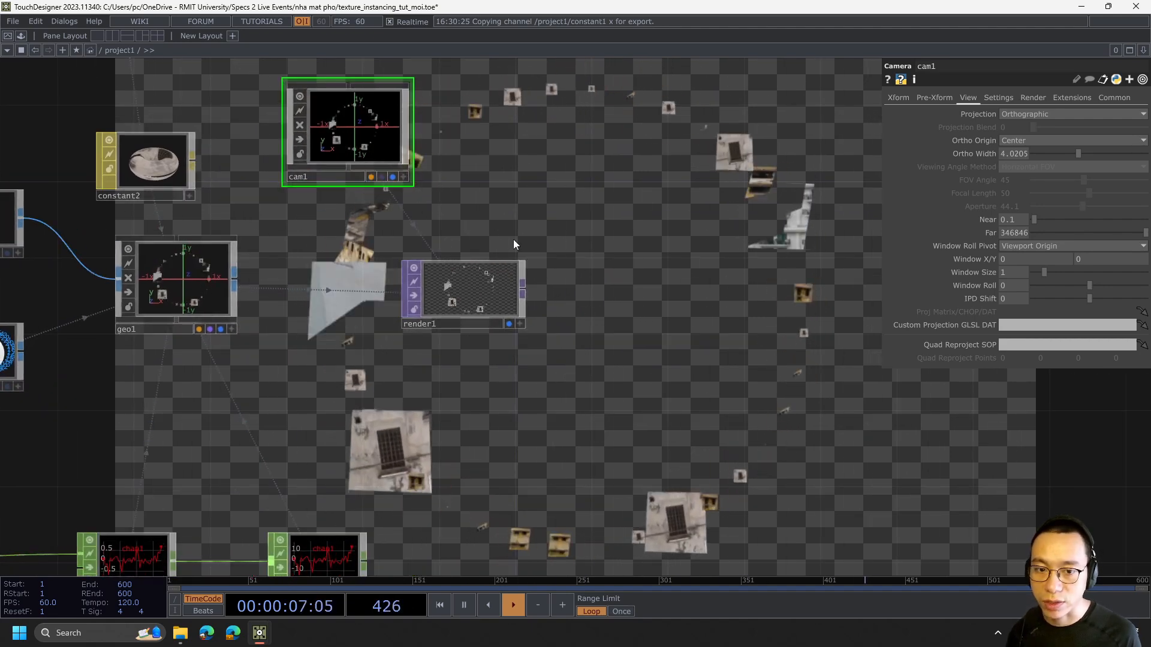
pyautogui.click(512, 322)
# - Add a Feedback TOP beside render1 and feed render1's output into it
pyautogui.press('Tab')
pyautogui.write('fee')
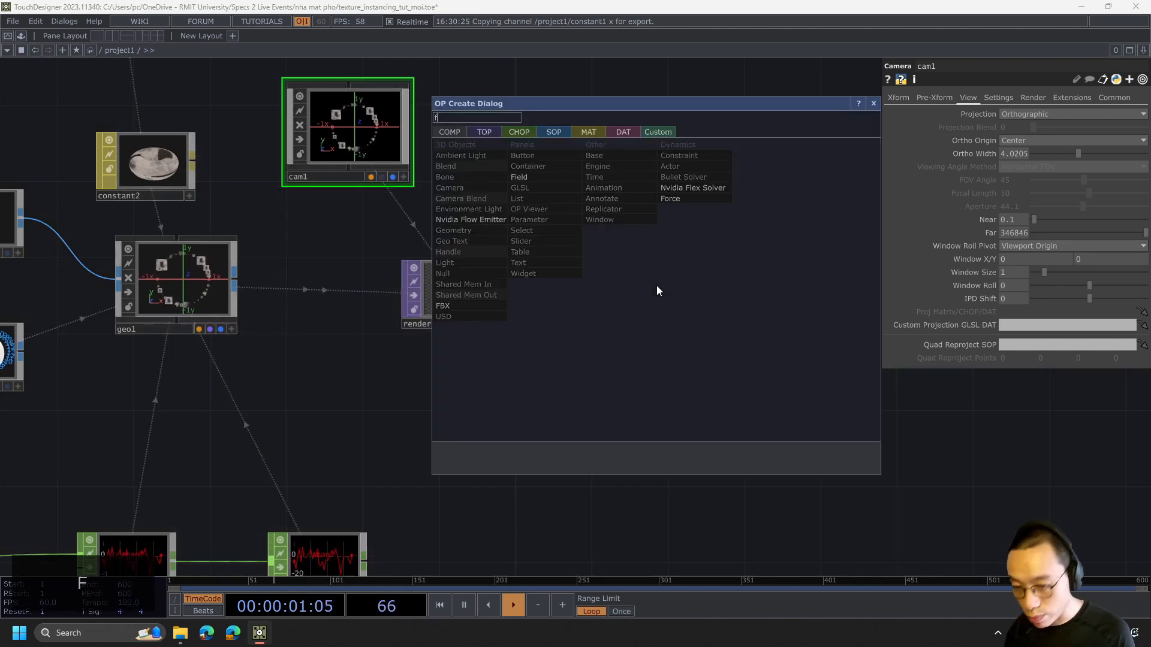
pyautogui.click(486, 131)
pyautogui.click(464, 435)
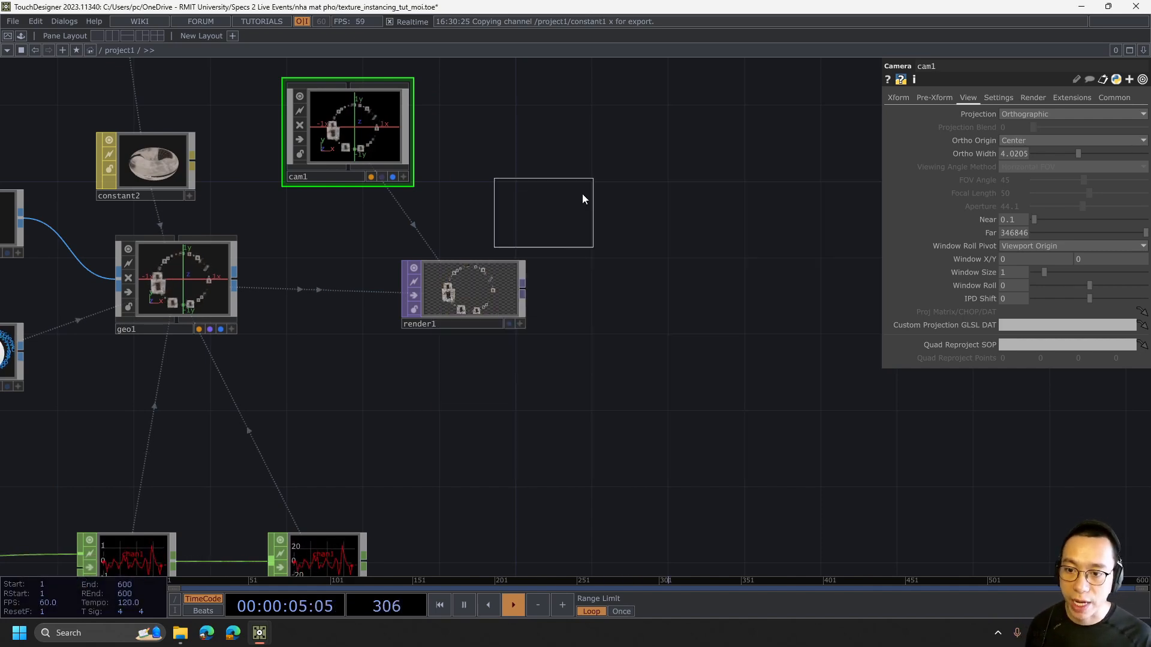
pyautogui.click(625, 213)
pyautogui.moveTo(524, 289); pyautogui.dragTo(574, 199)
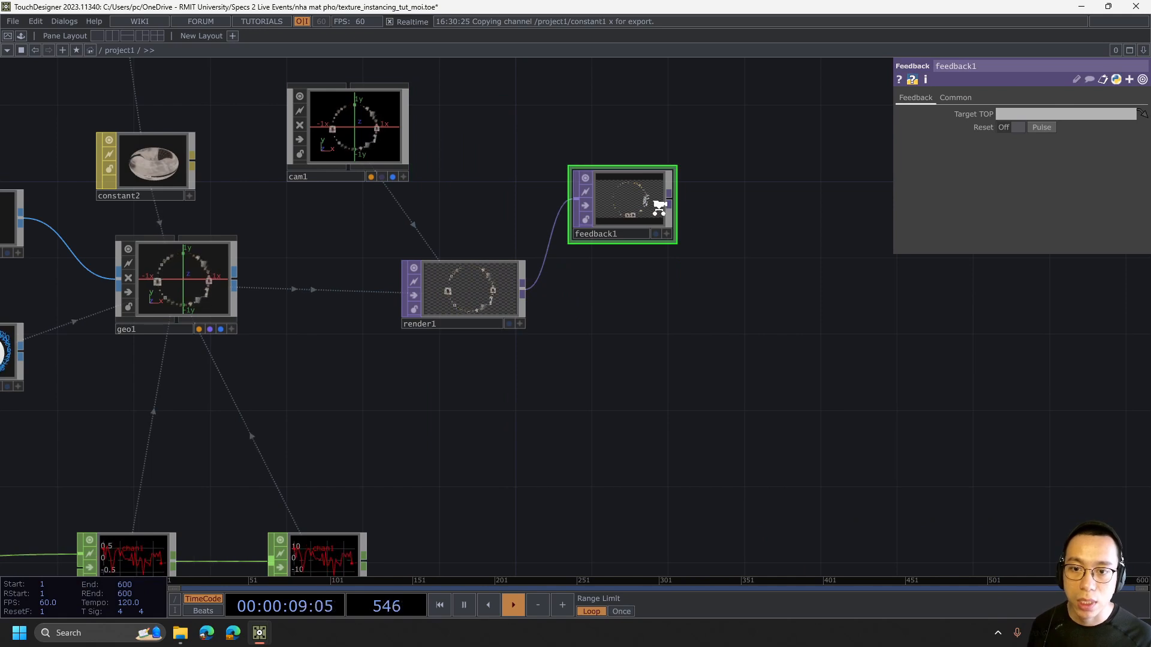
# - Add an Over TOP after feedback1, wiring feedback1 into its first input and render1 into its second
pyautogui.scroll(5, 659, 207)
pyautogui.scroll(-3, 736, 239)
pyautogui.press('Tab')
pyautogui.write('over')
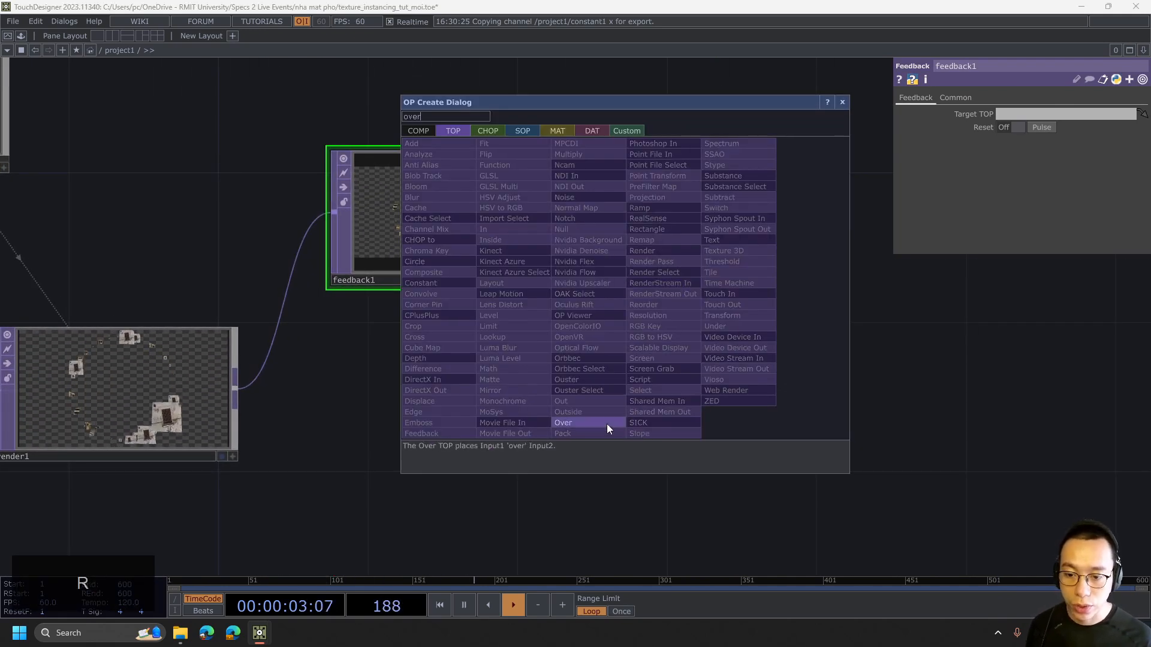
pyautogui.click(606, 424)
pyautogui.click(766, 328)
pyautogui.click(523, 211)
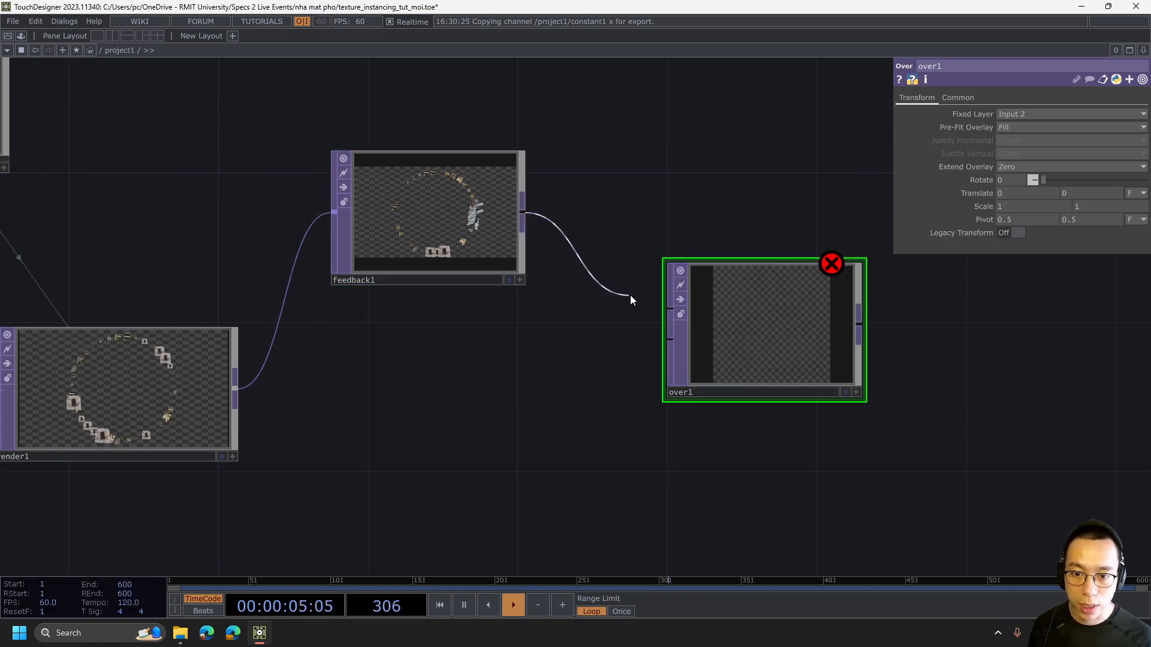
pyautogui.click(668, 308)
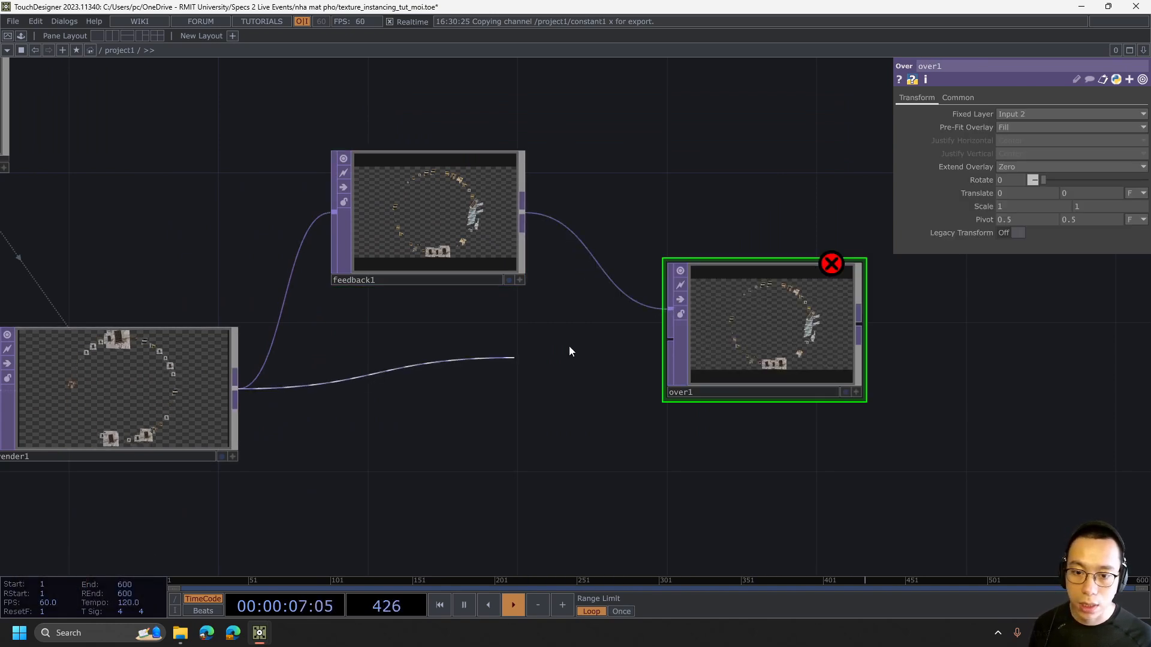
pyautogui.click(669, 339)
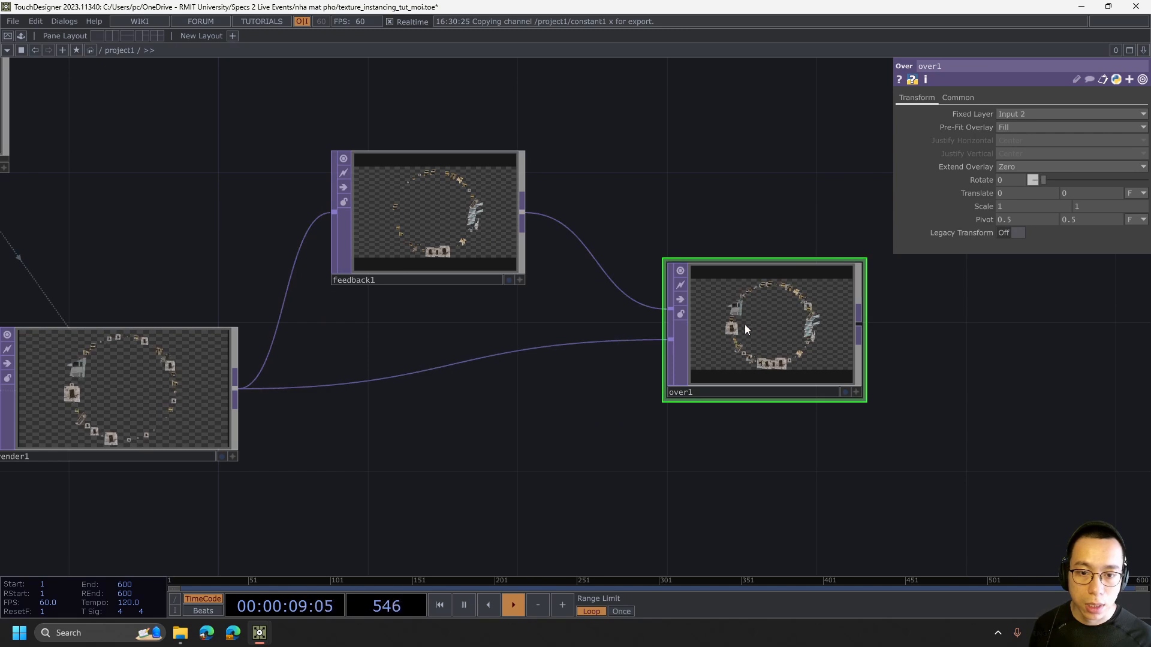
# - Set feedback1's Target TOP to over1 and display over1's output in the network background
pyautogui.moveTo(749, 322); pyautogui.dragTo(424, 214)
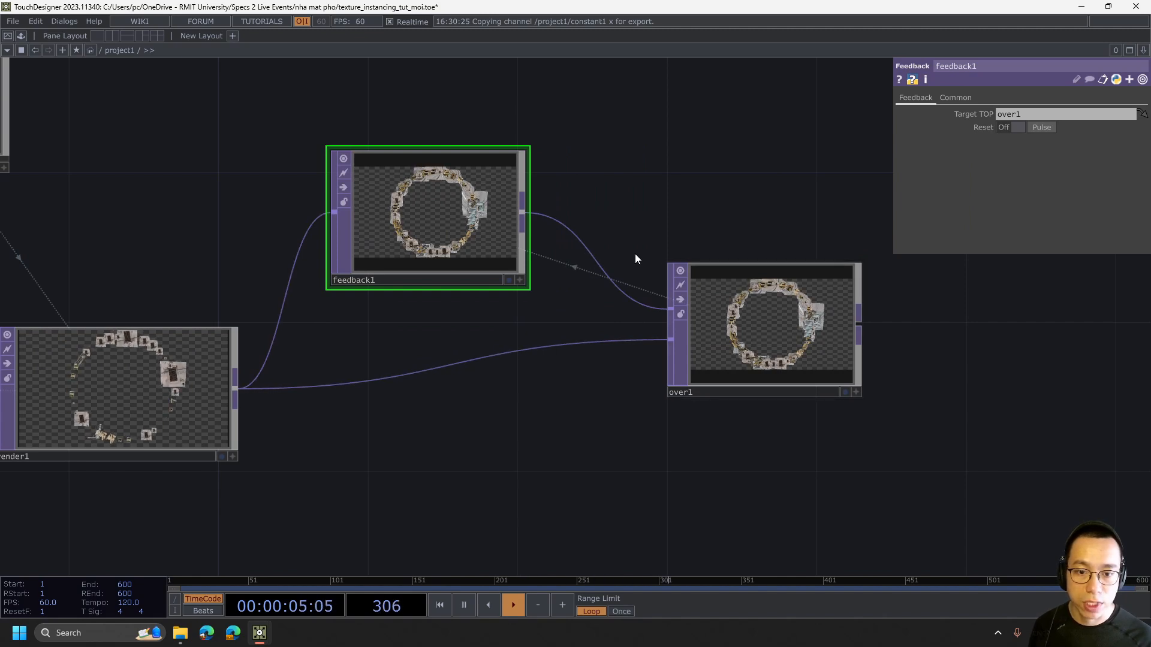
pyautogui.click(845, 392)
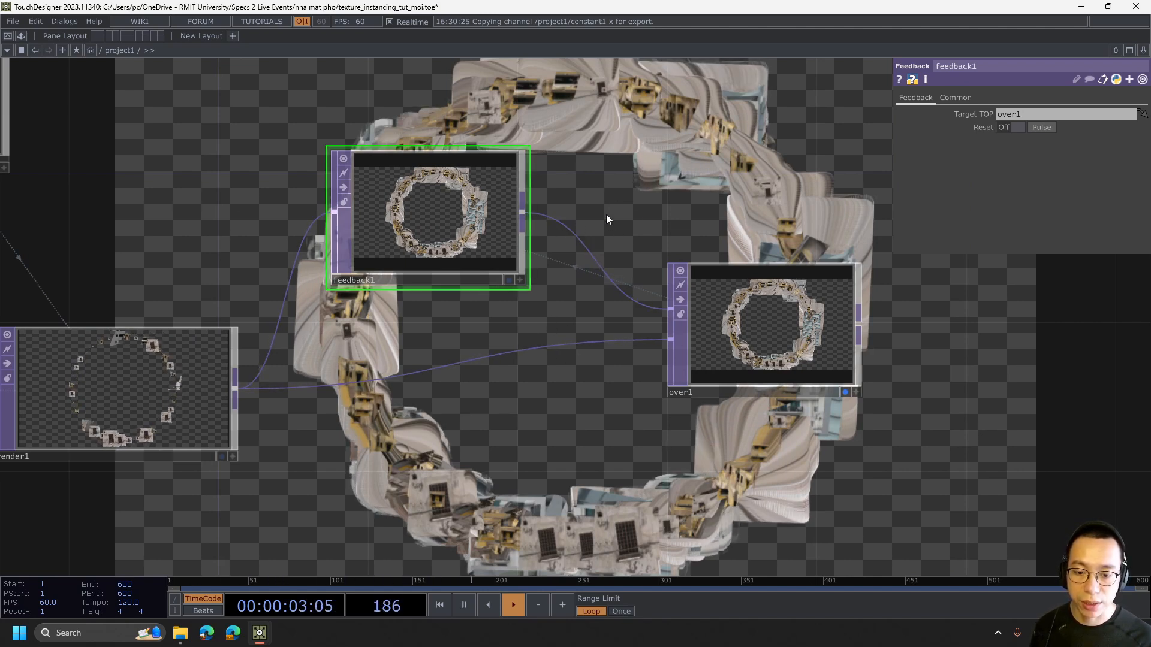
# - Insert a Transform TOP on the wire between feedback1 and over1, spacing the nodes apart to fit it
pyautogui.moveTo(731, 297); pyautogui.dragTo(843, 297)
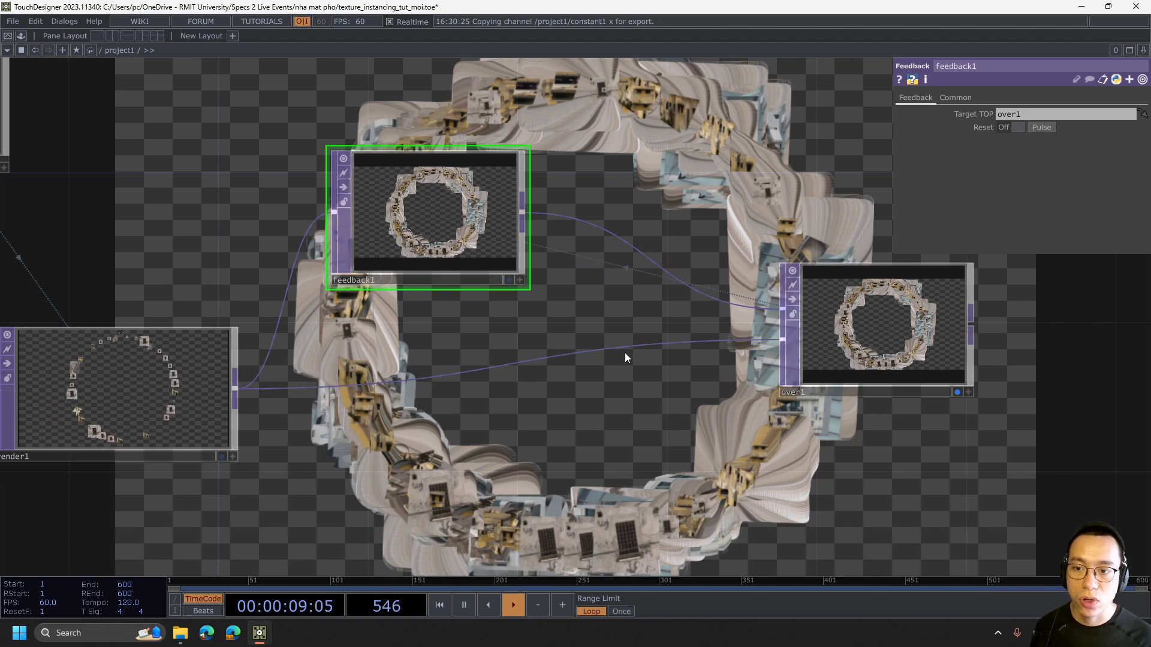
pyautogui.rightClick(619, 235)
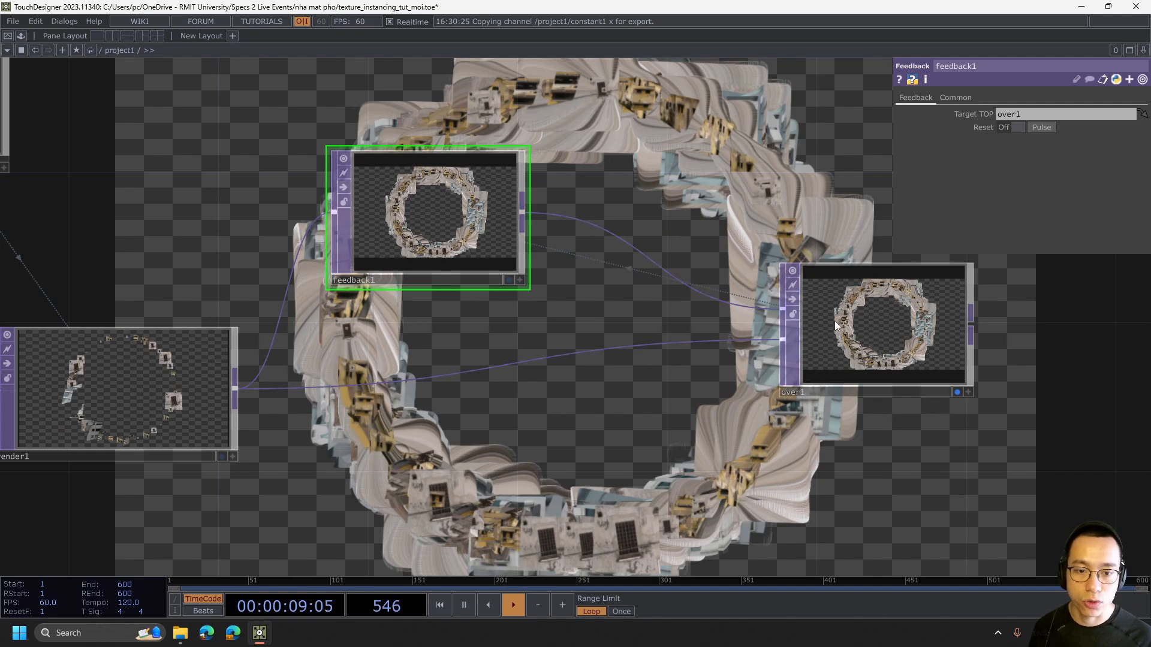
pyautogui.rightClick(646, 257)
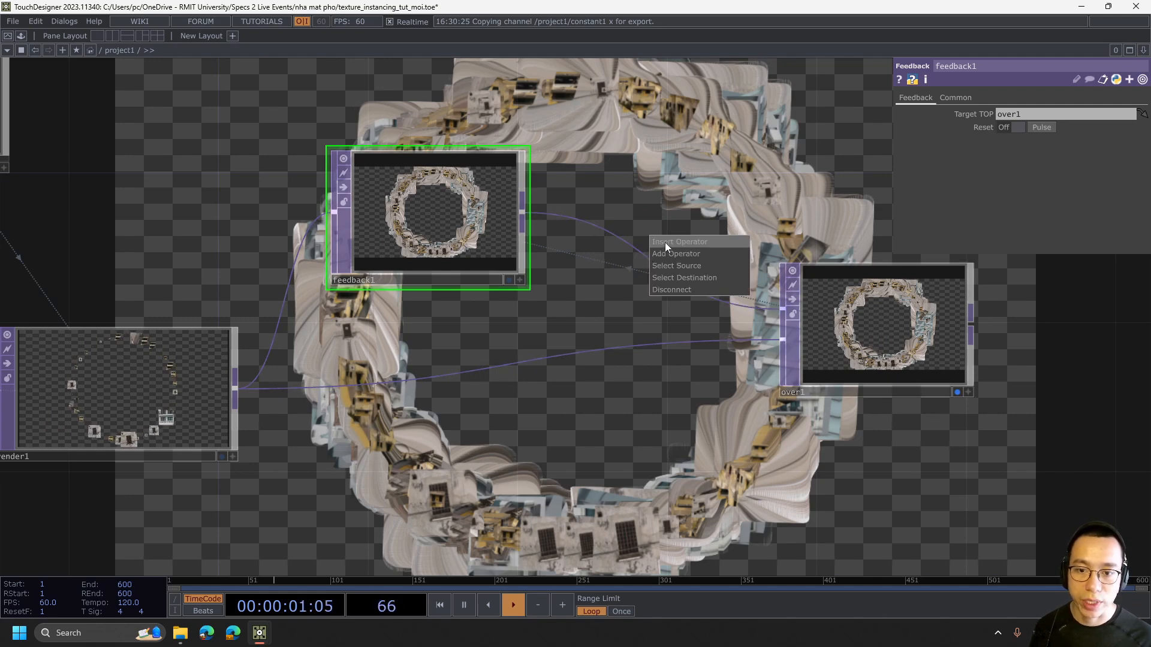
pyautogui.click(665, 242)
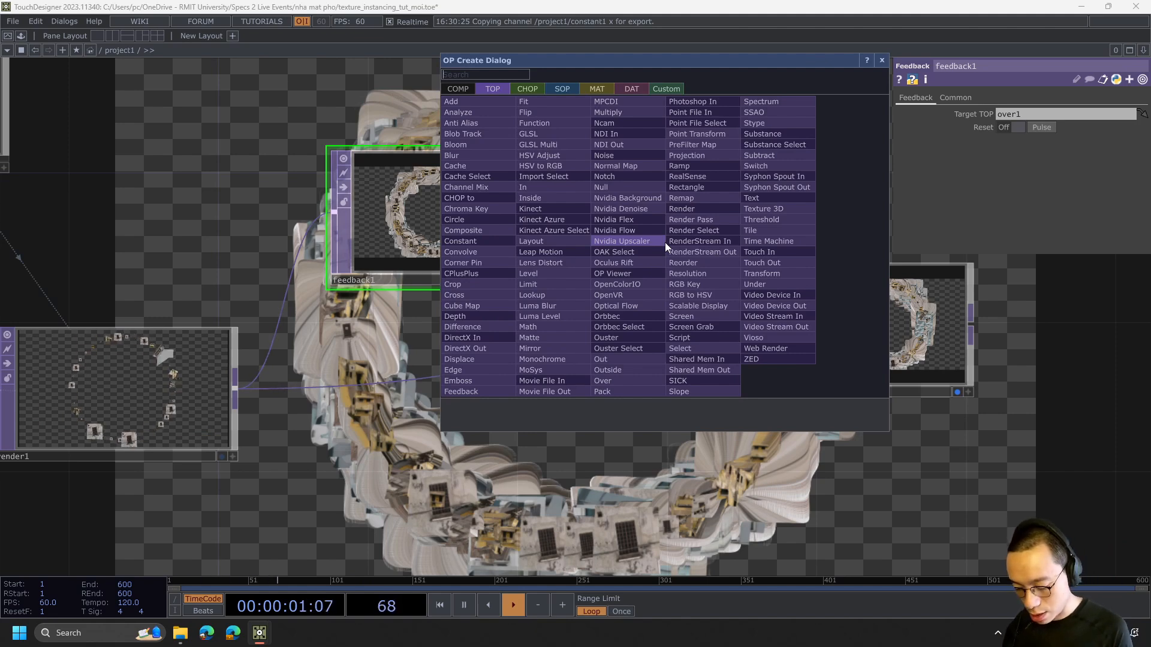
pyautogui.write('trans')
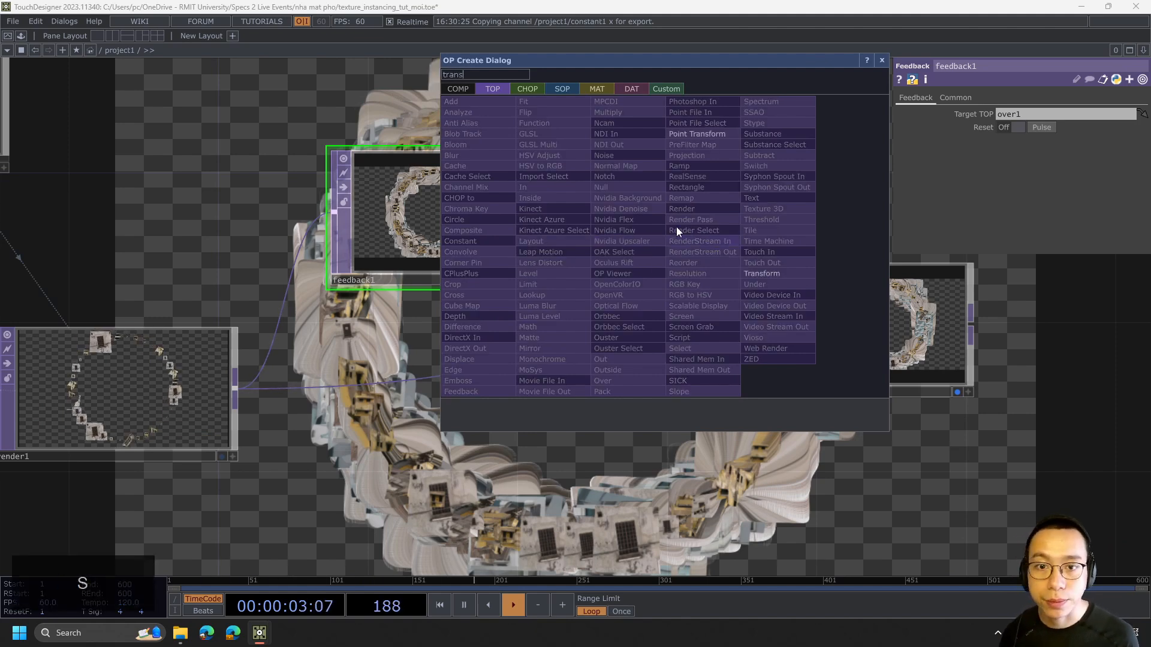
pyautogui.click(763, 273)
pyautogui.click(652, 242)
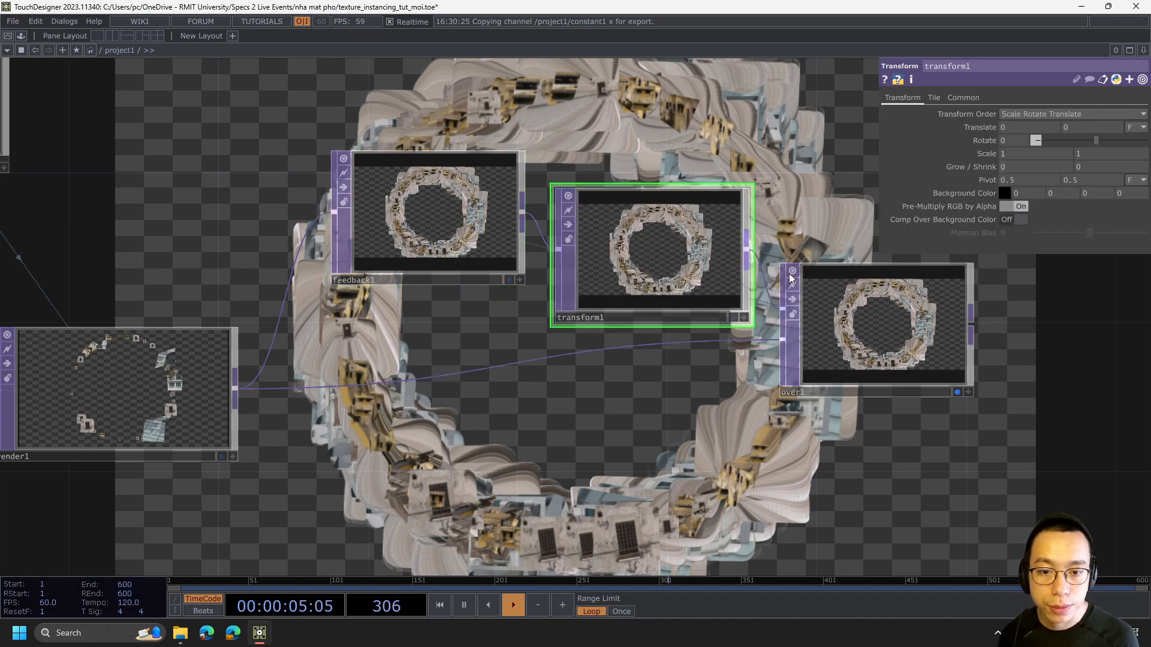
pyautogui.moveTo(790, 273); pyautogui.dragTo(865, 309)
pyautogui.moveTo(658, 214); pyautogui.dragTo(695, 214)
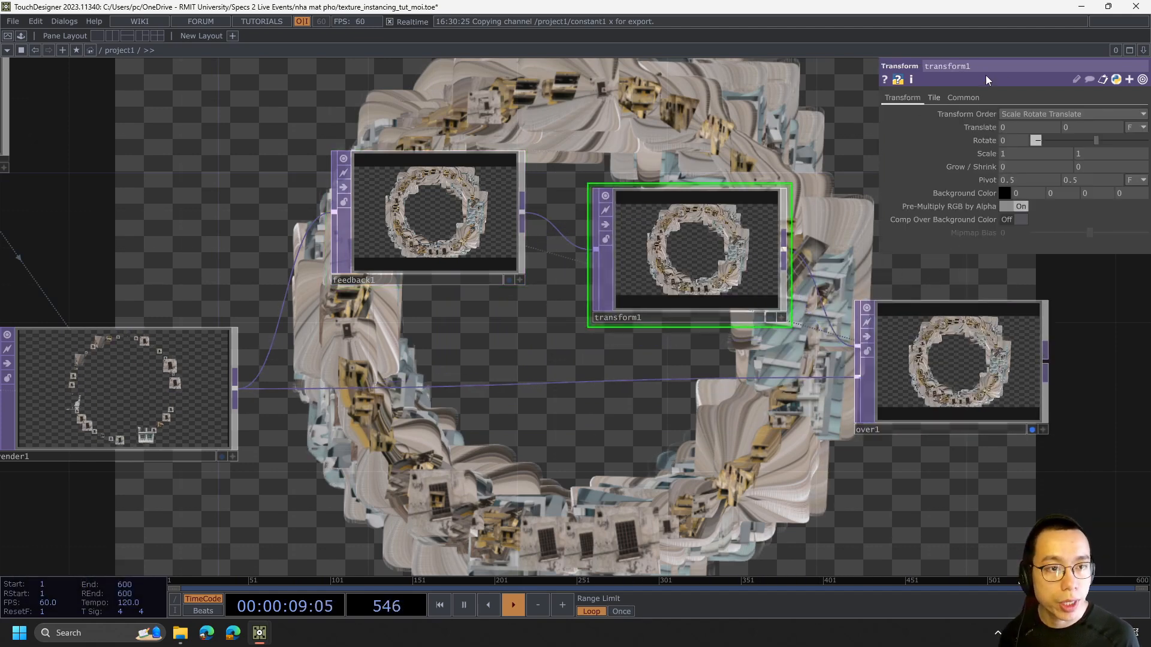
# - Set transform1's Scale to 0.99 on both X and Y
pyautogui.click(1016, 152)
pyautogui.write('0.')
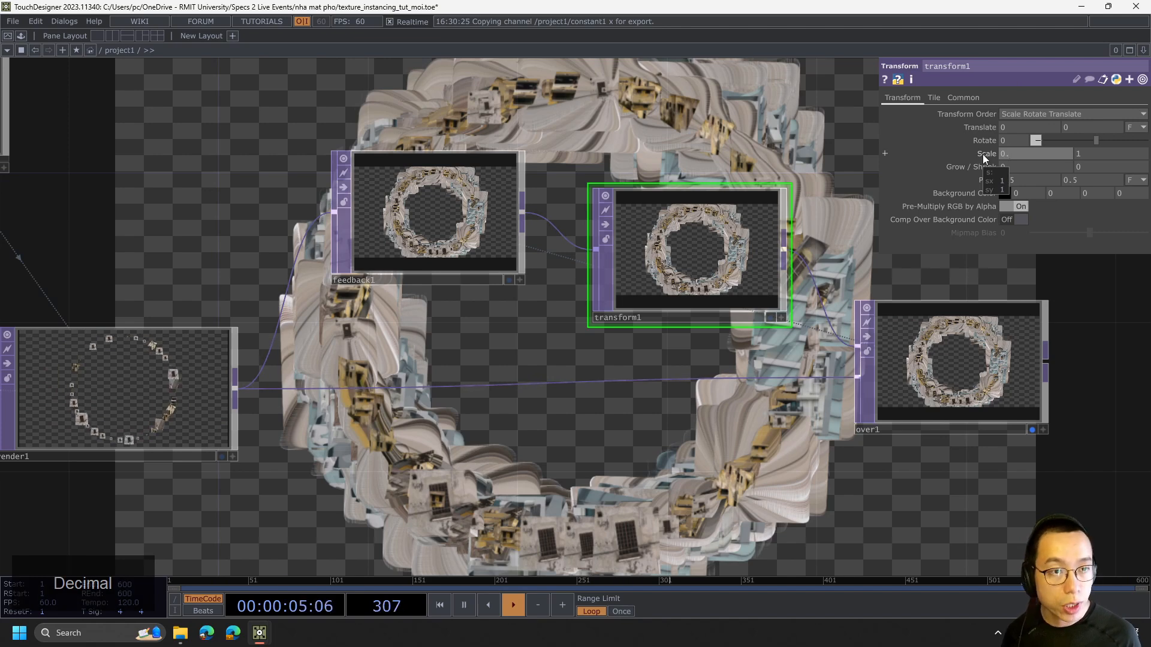
pyautogui.write('99')
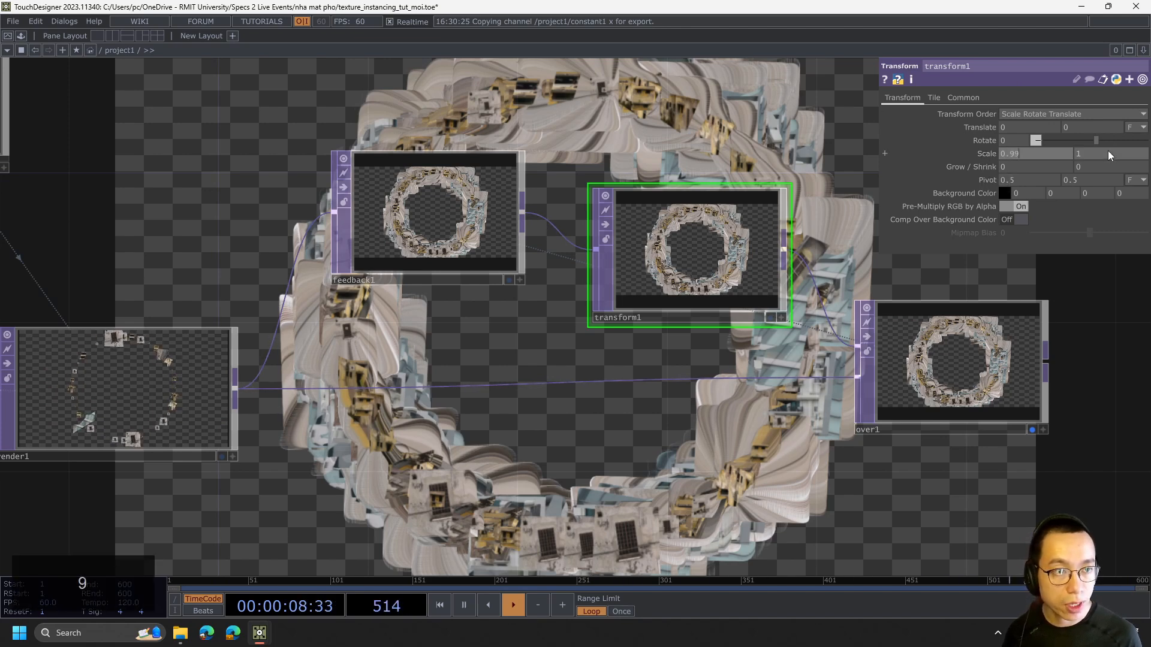
pyautogui.moveTo(1107, 152); pyautogui.dragTo(1068, 152)
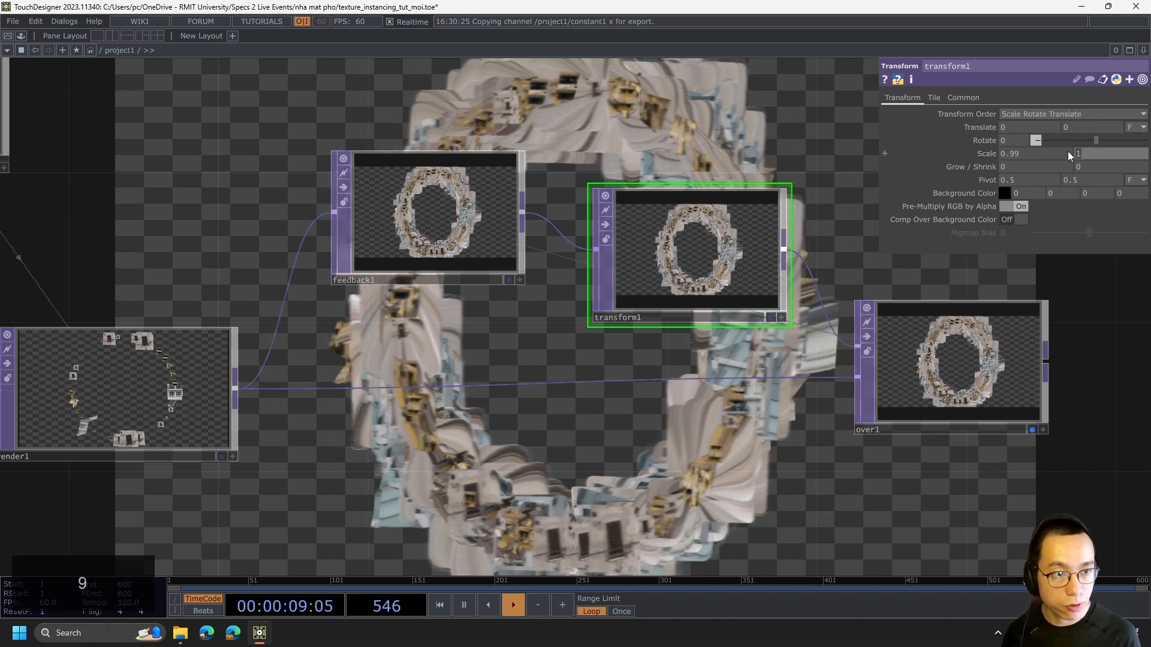
pyautogui.write('0.99')
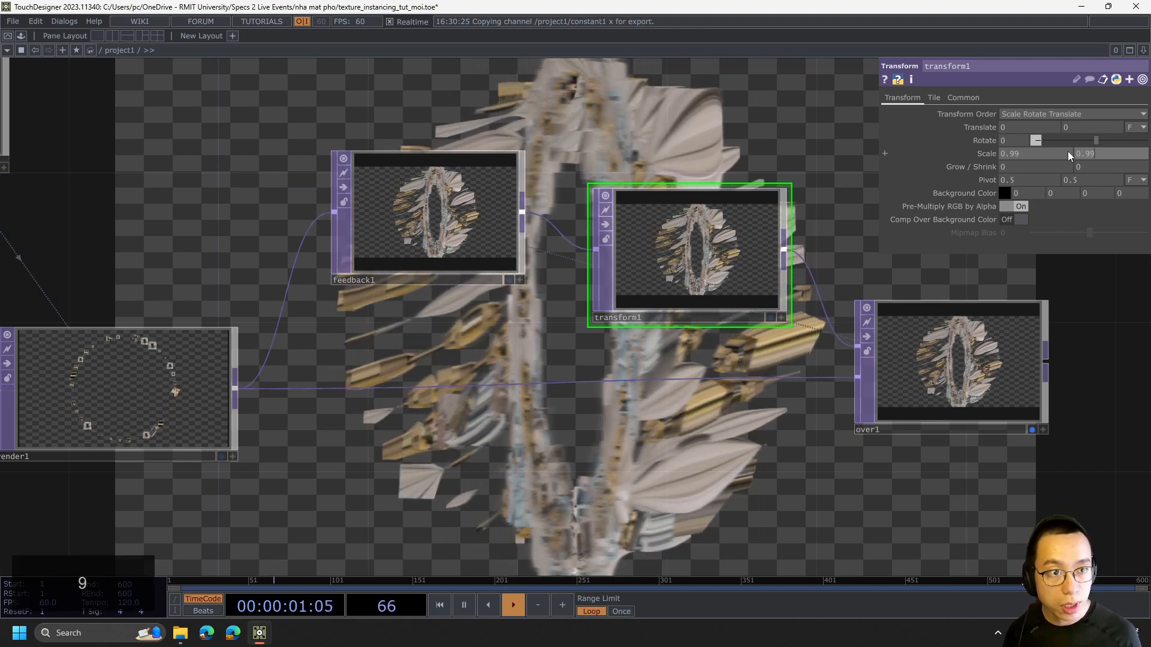
pyautogui.press('Return')
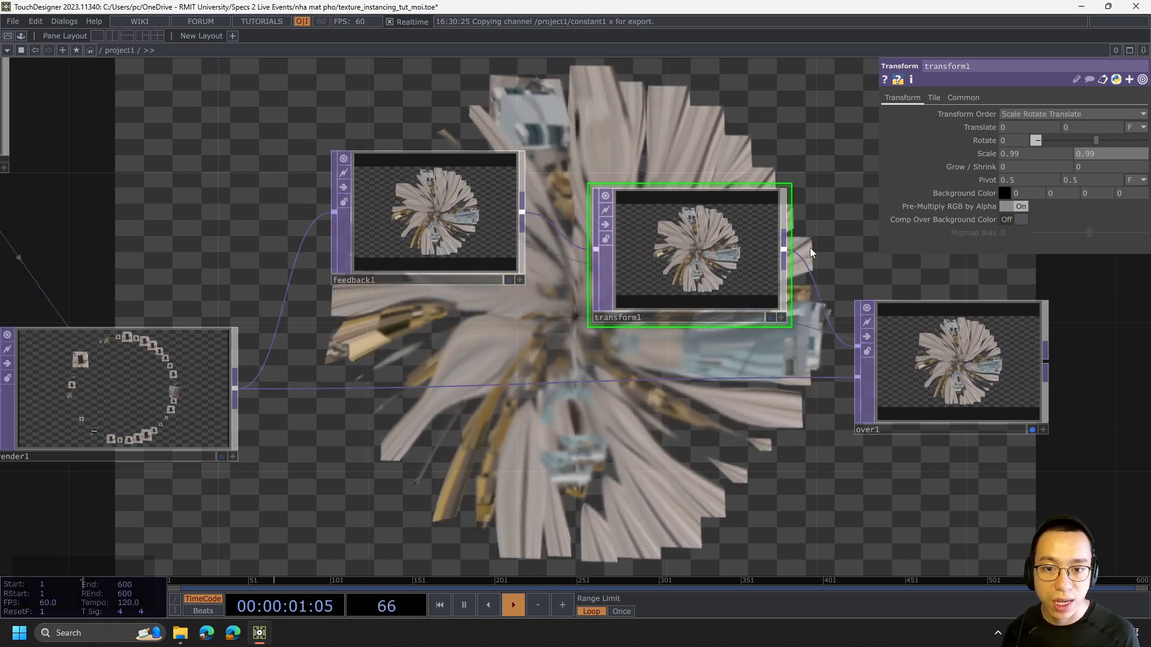
# - Swap over1's inputs so render1 is layered over the transformed feedback, and line up transform1 with feedback1
pyautogui.click(902, 338)
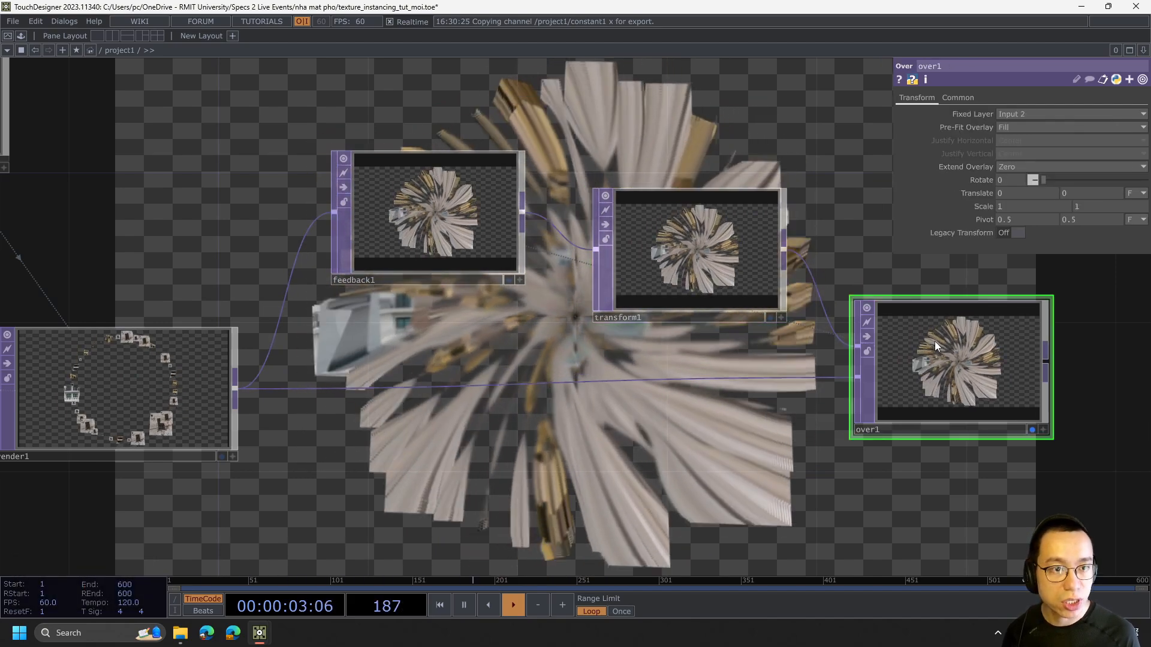
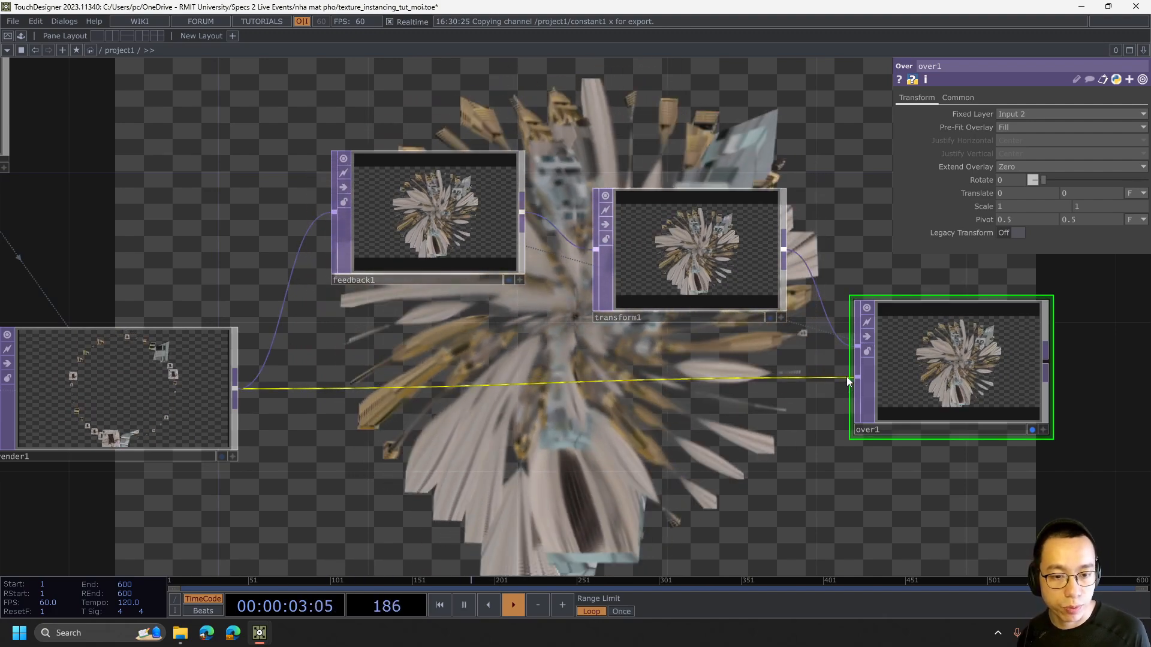
pyautogui.moveTo(850, 367); pyautogui.dragTo(861, 320)
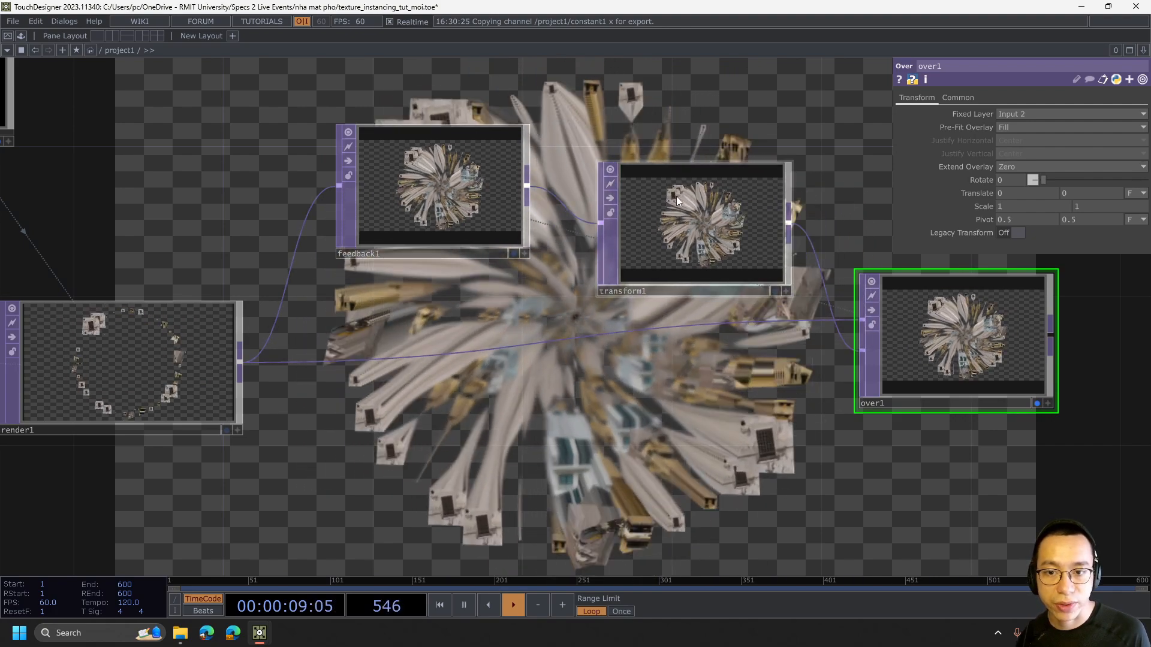
pyautogui.moveTo(672, 197); pyautogui.dragTo(671, 155)
# - Set transform1's Rotate to 1 and turn off over1's background display
pyautogui.click(758, 196)
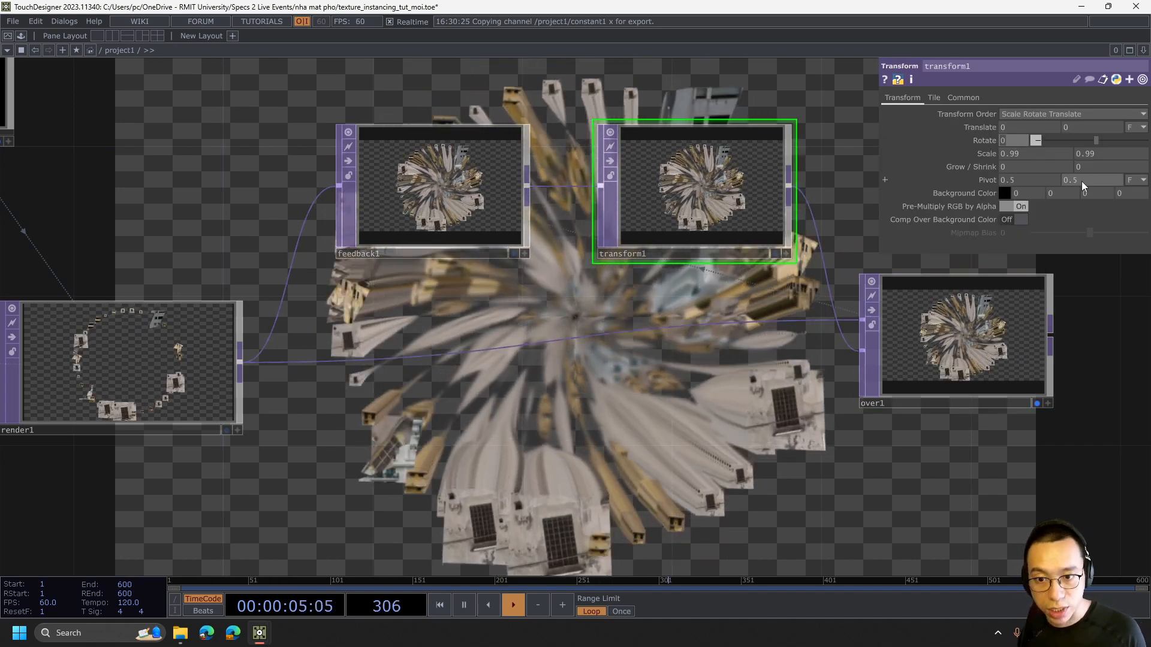
pyautogui.write('1')
pyautogui.press('Return')
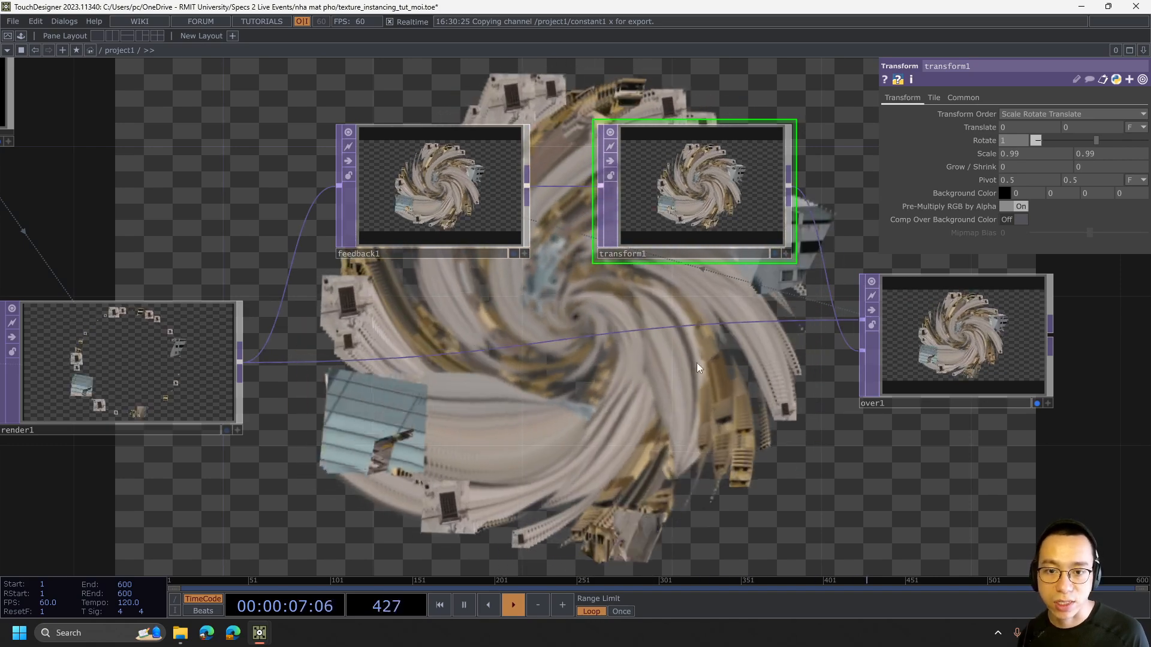
pyautogui.scroll(-5, 739, 400)
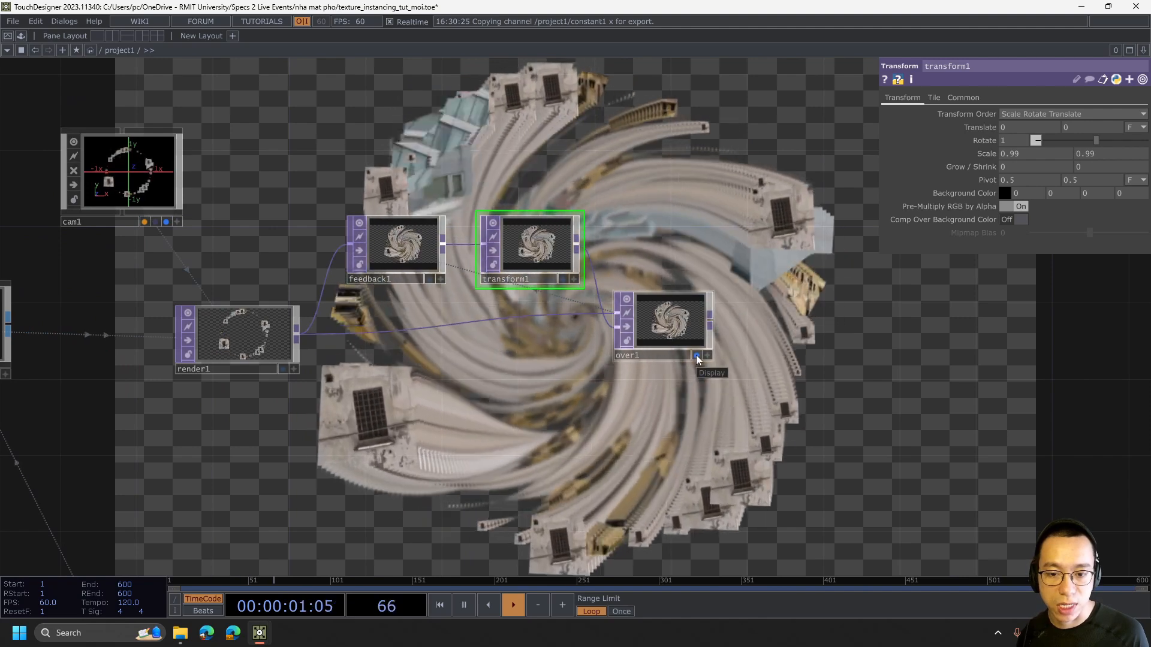
pyautogui.click(696, 355)
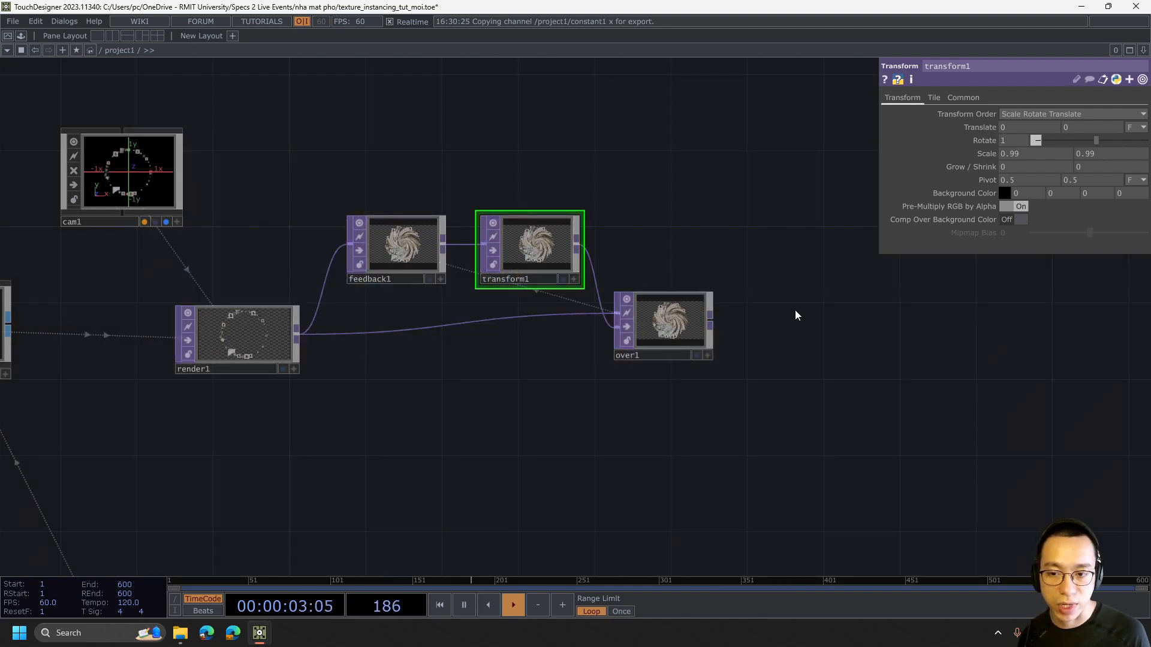
# - Set render1's resolution to 1000 by 1000
pyautogui.scroll(-1, 803, 312)
pyautogui.scroll(-2, 808, 310)
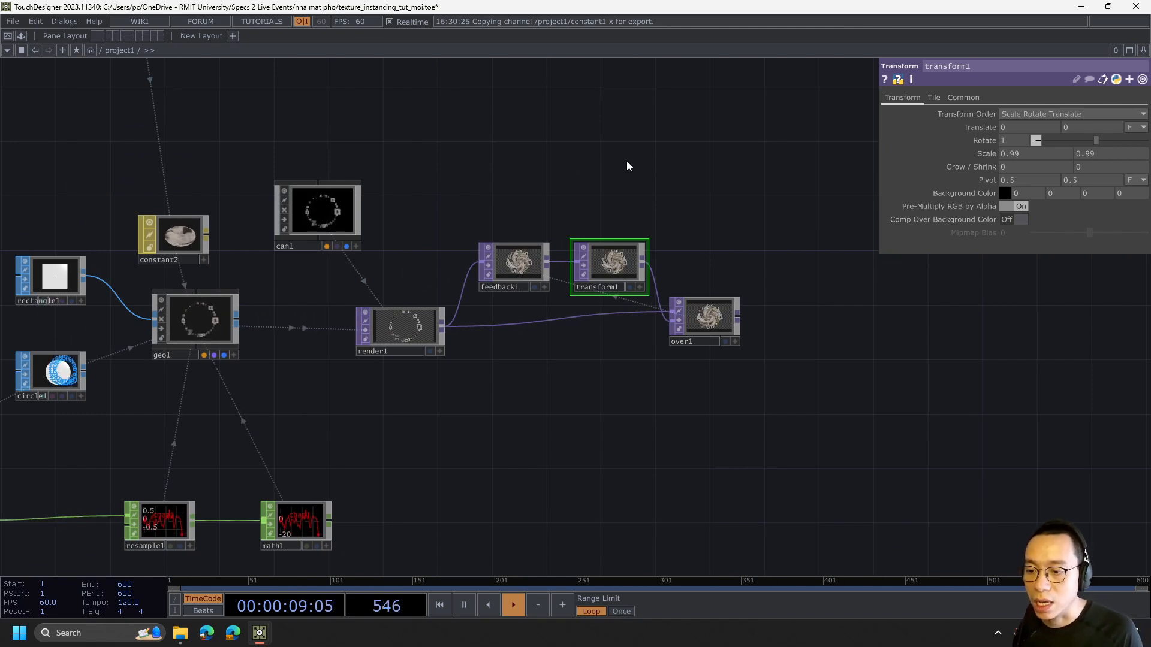
pyautogui.click(418, 322)
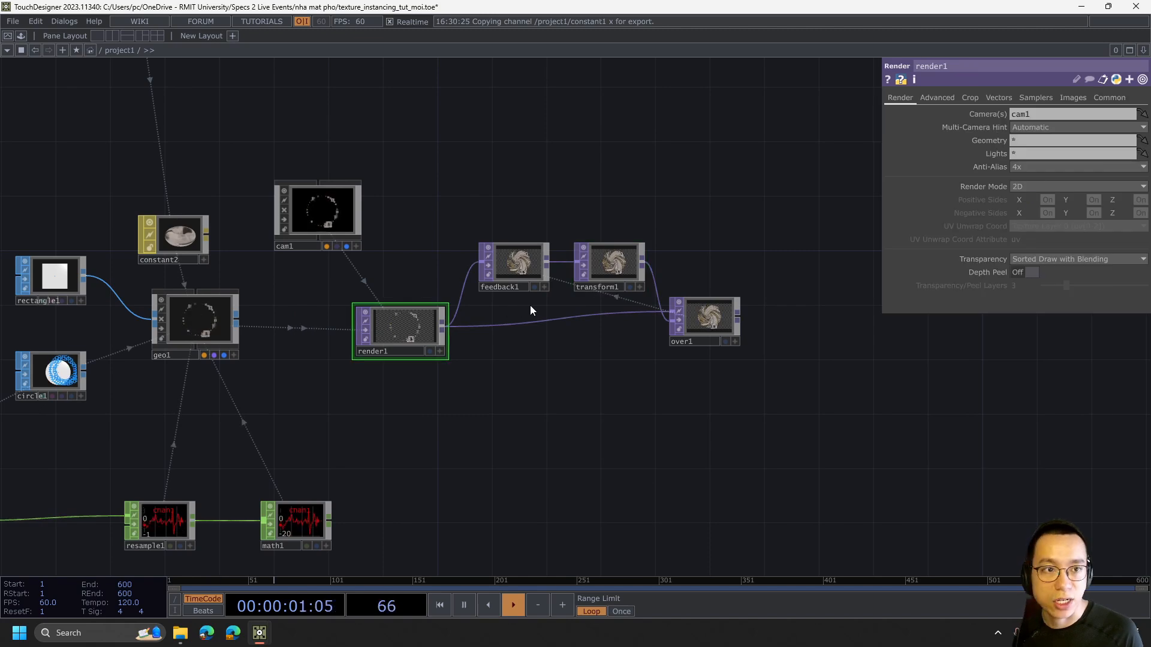
pyautogui.click(1108, 97)
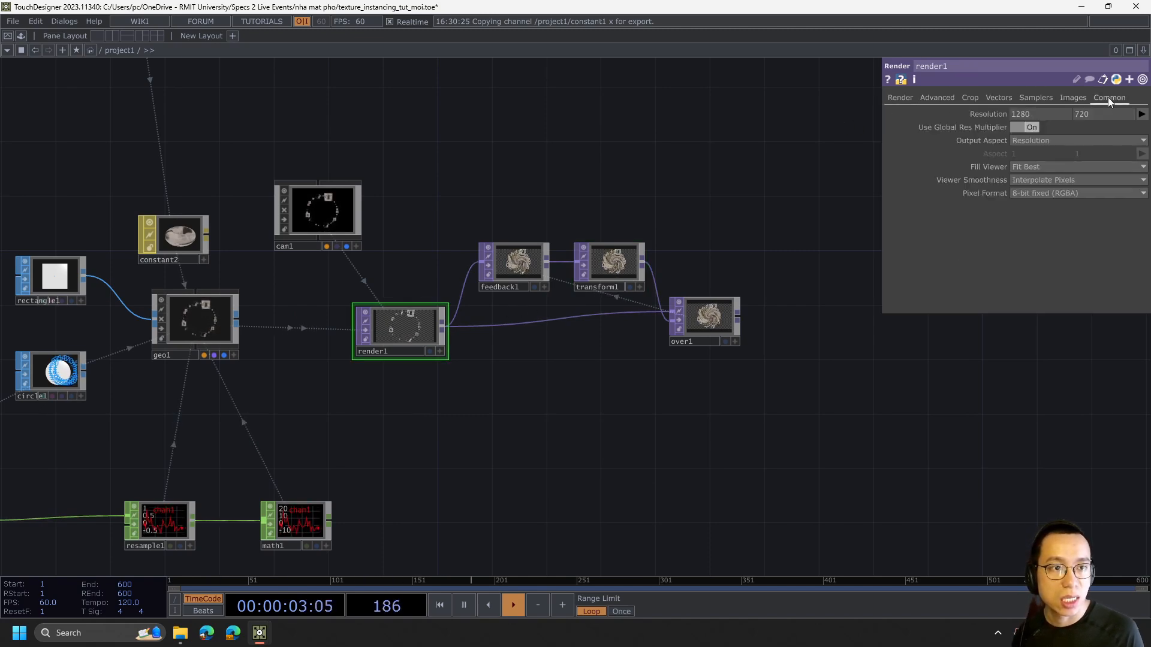
pyautogui.moveTo(1045, 114); pyautogui.dragTo(938, 119)
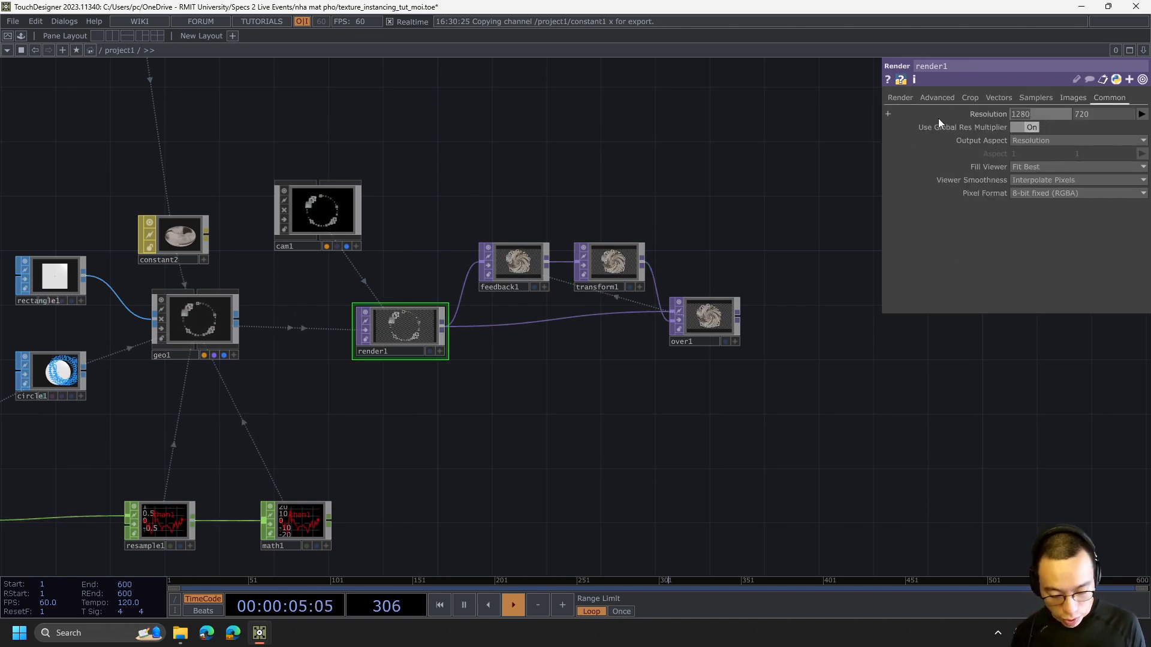
pyautogui.write('1000')
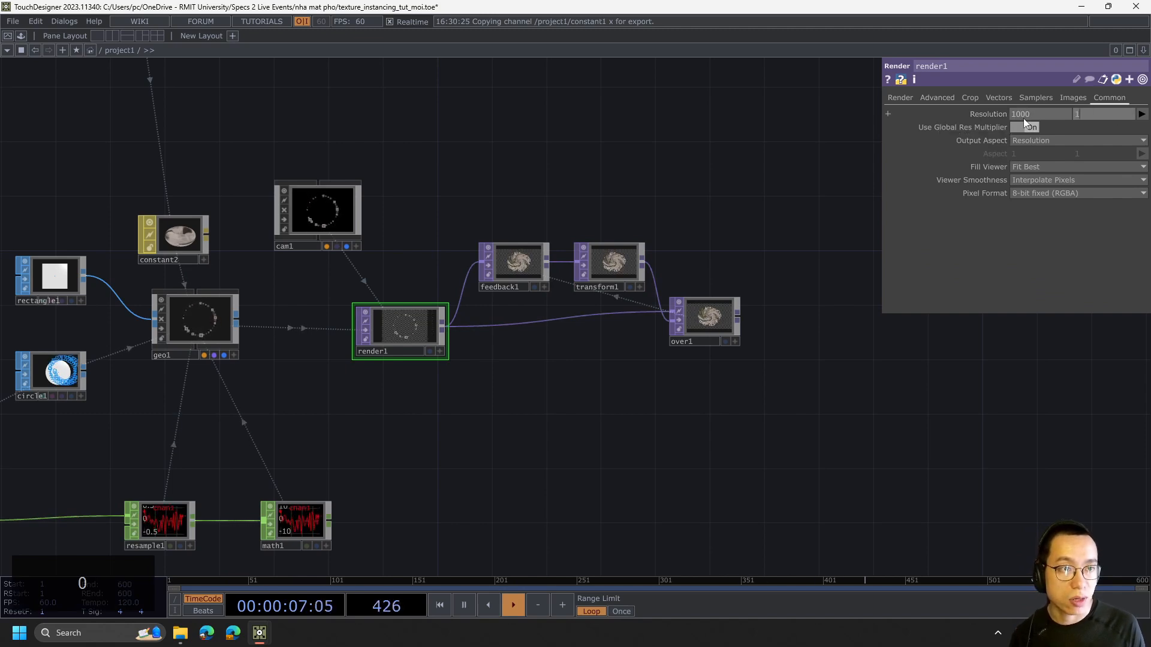
pyautogui.press('Return')
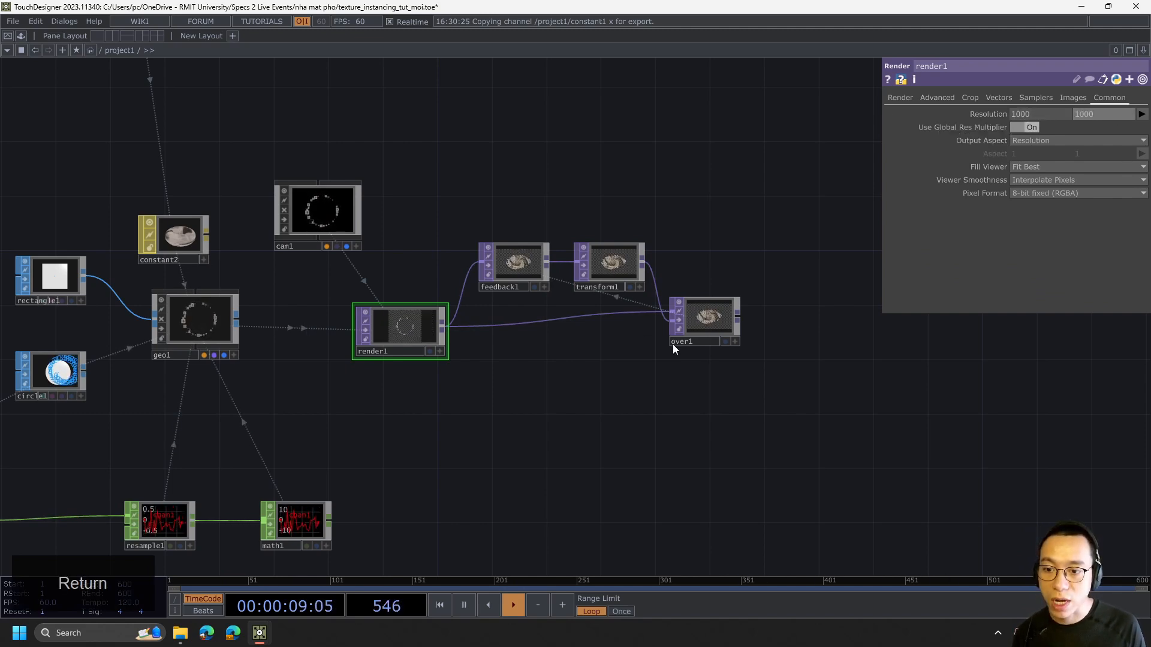
# - Disconnect the wire from render1 to feedback1 and reconnect it to refresh the feedback loop at the new resolution
pyautogui.scroll(5, 549, 287)
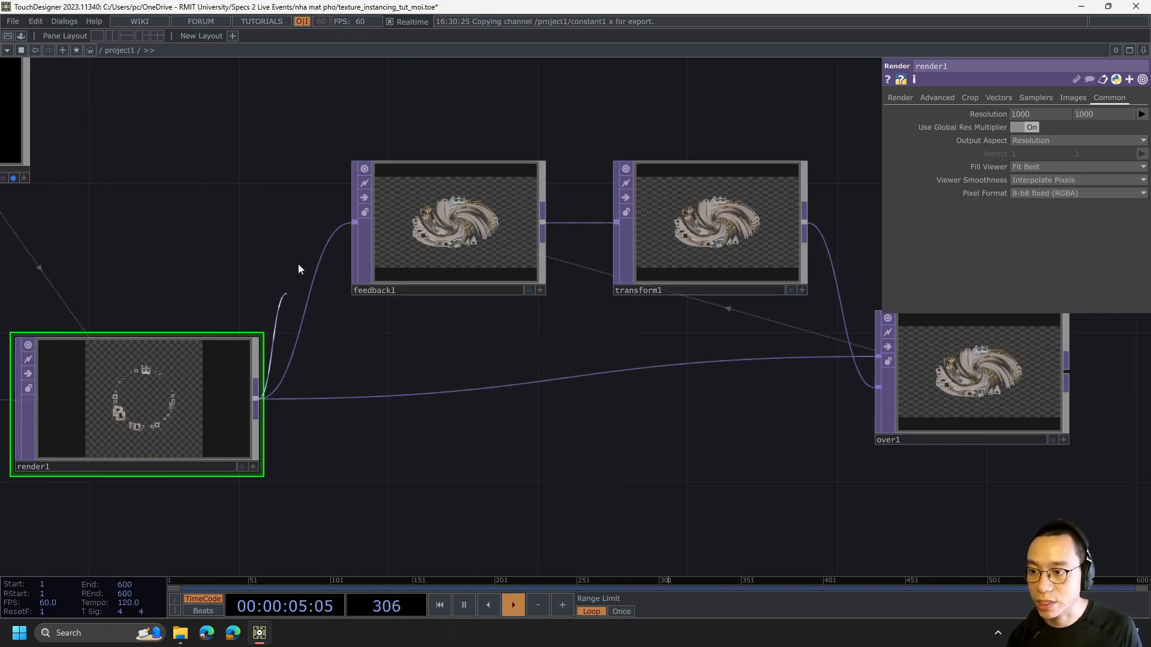
pyautogui.moveTo(334, 228); pyautogui.dragTo(347, 221)
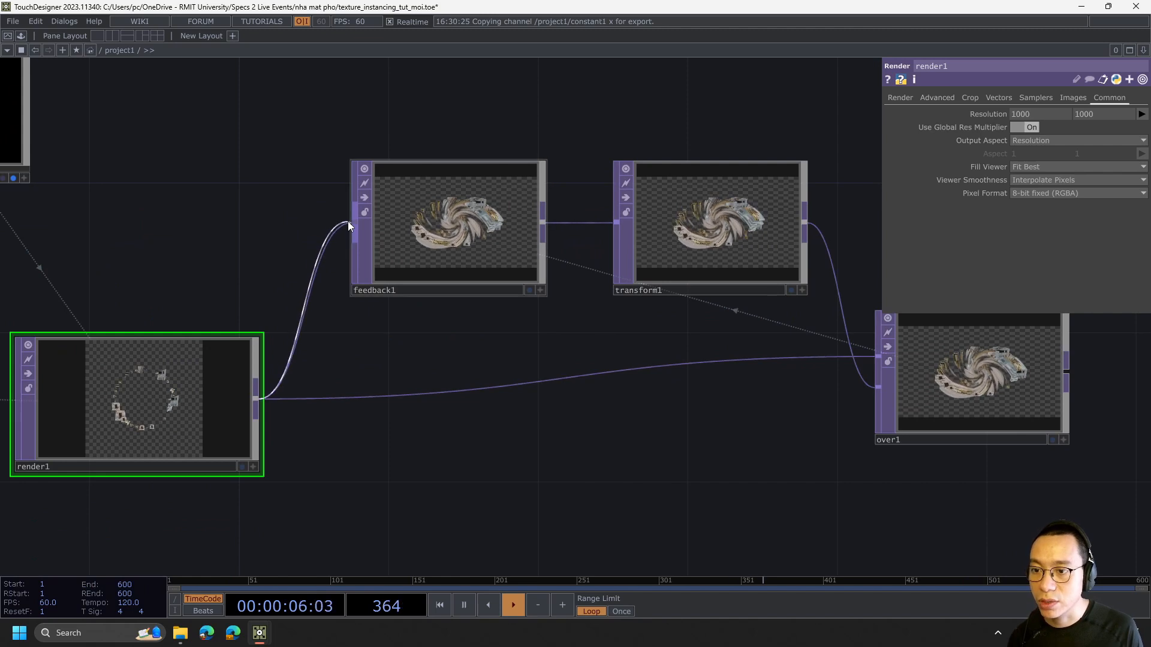
pyautogui.rightClick(312, 290)
pyautogui.click(336, 323)
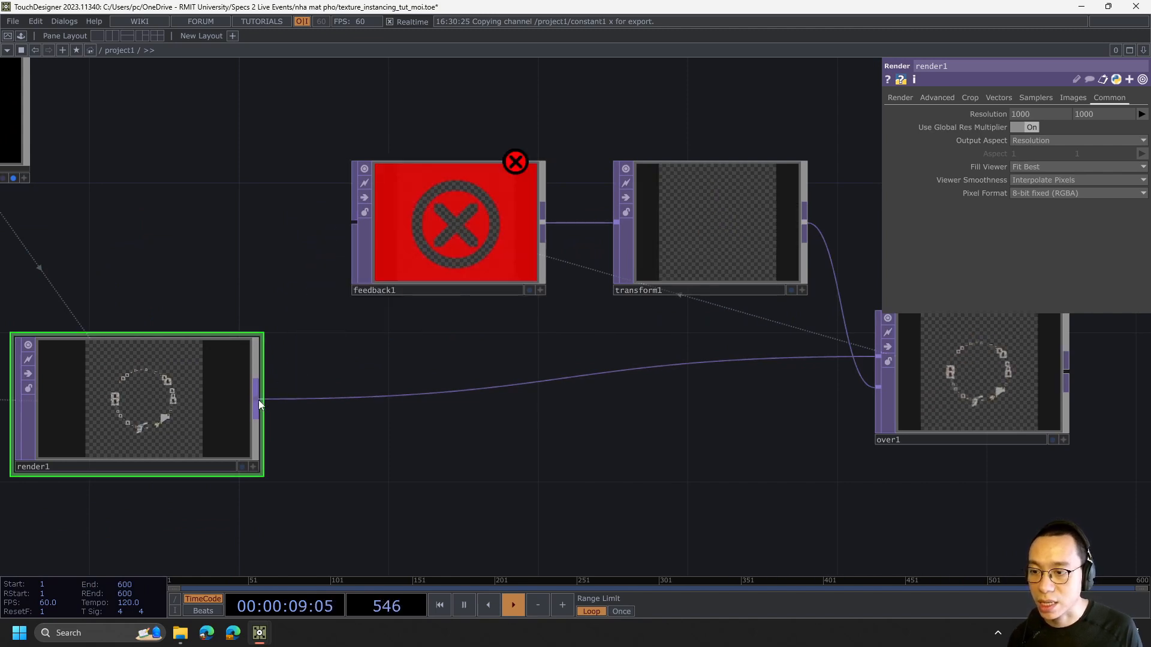
pyautogui.moveTo(339, 225); pyautogui.dragTo(348, 222)
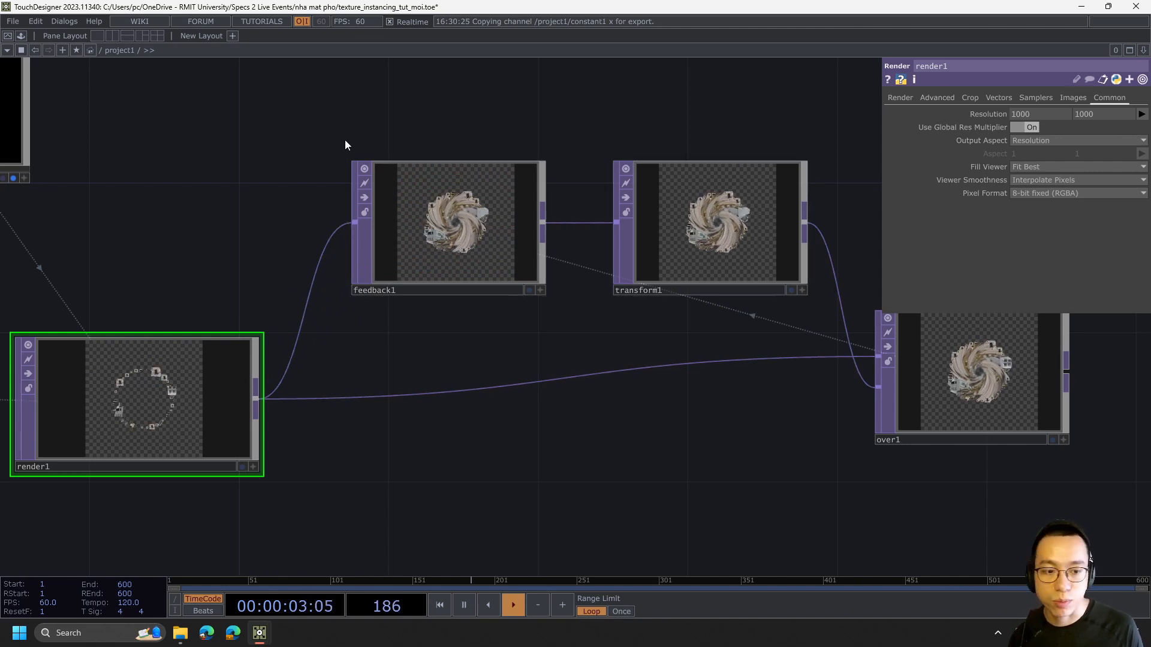
# - Preview over1's output as the network background, then turn the background display off again
pyautogui.click(1053, 440)
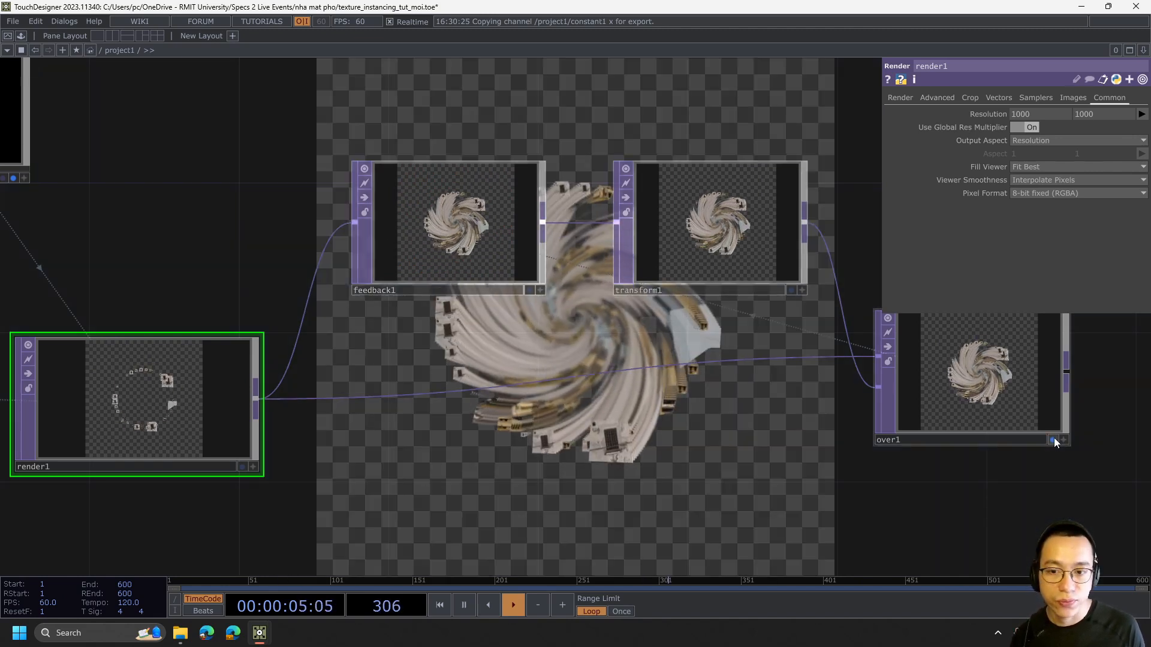
pyautogui.click(1054, 439)
pyautogui.scroll(-3, 213, 223)
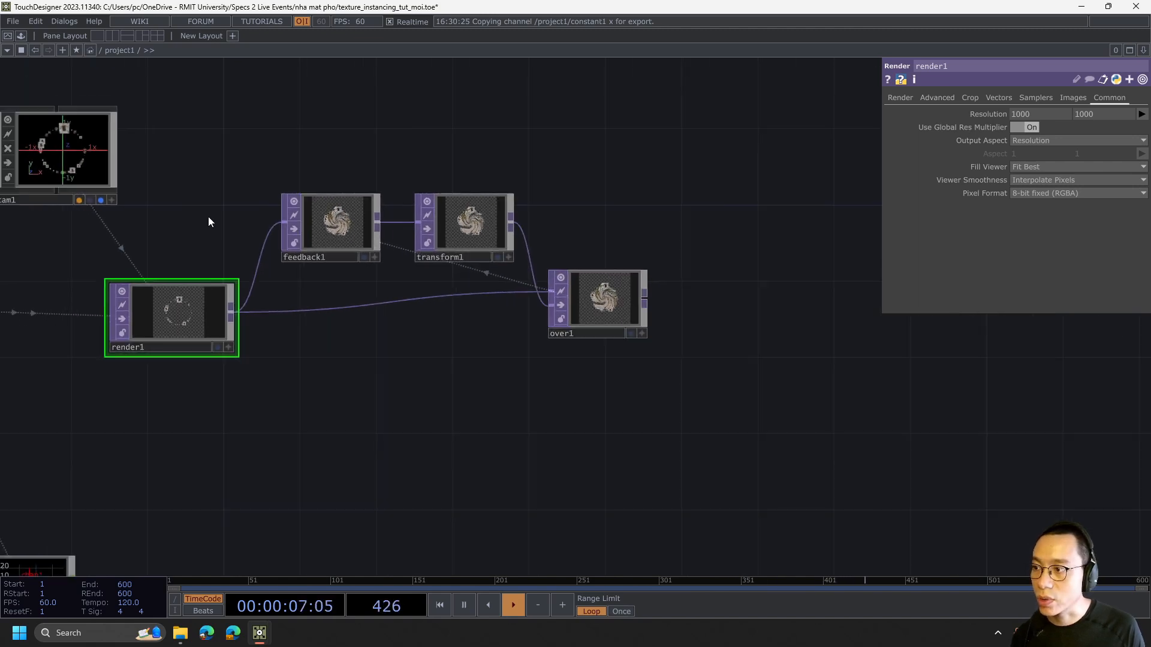
# - Activate cam1's viewer, adjust the camera so the circle of images fills more of the square render, and deactivate the viewer
pyautogui.moveTo(207, 218); pyautogui.dragTo(355, 237)
pyautogui.scroll(5, 219, 183)
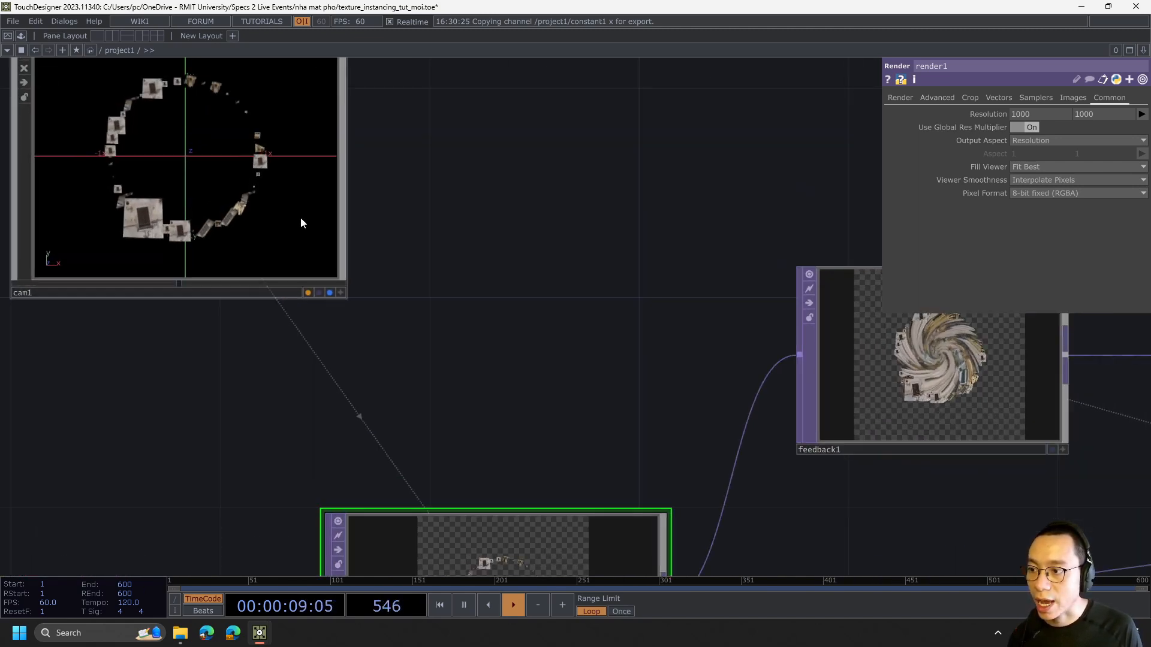
pyautogui.click(339, 292)
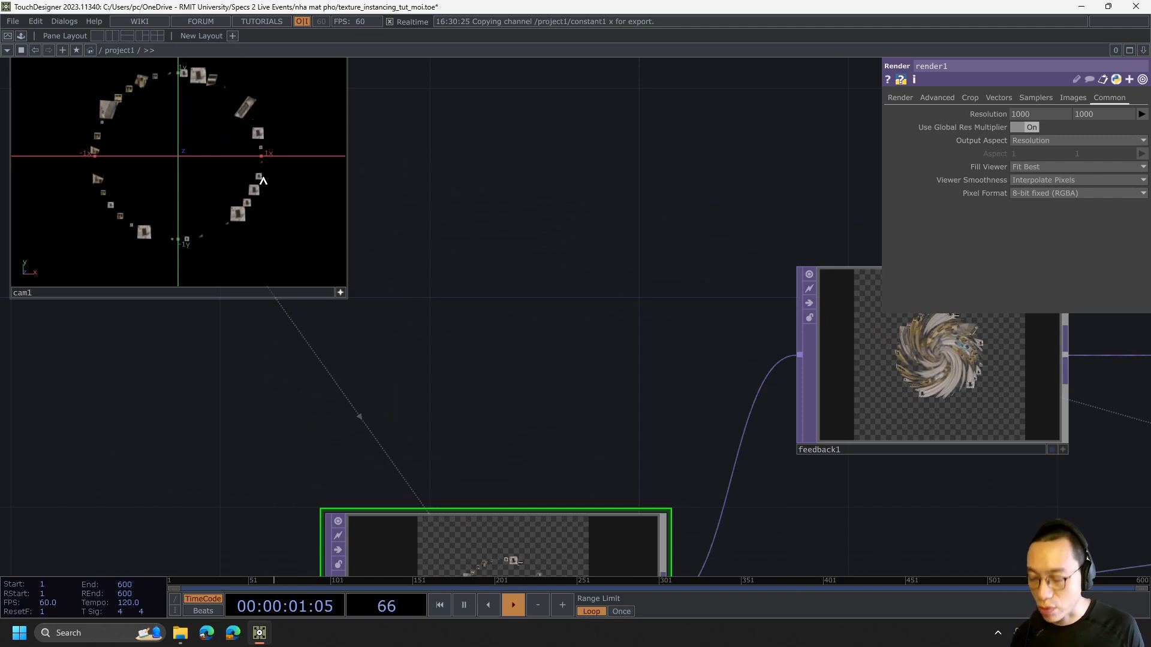
pyautogui.press('h')
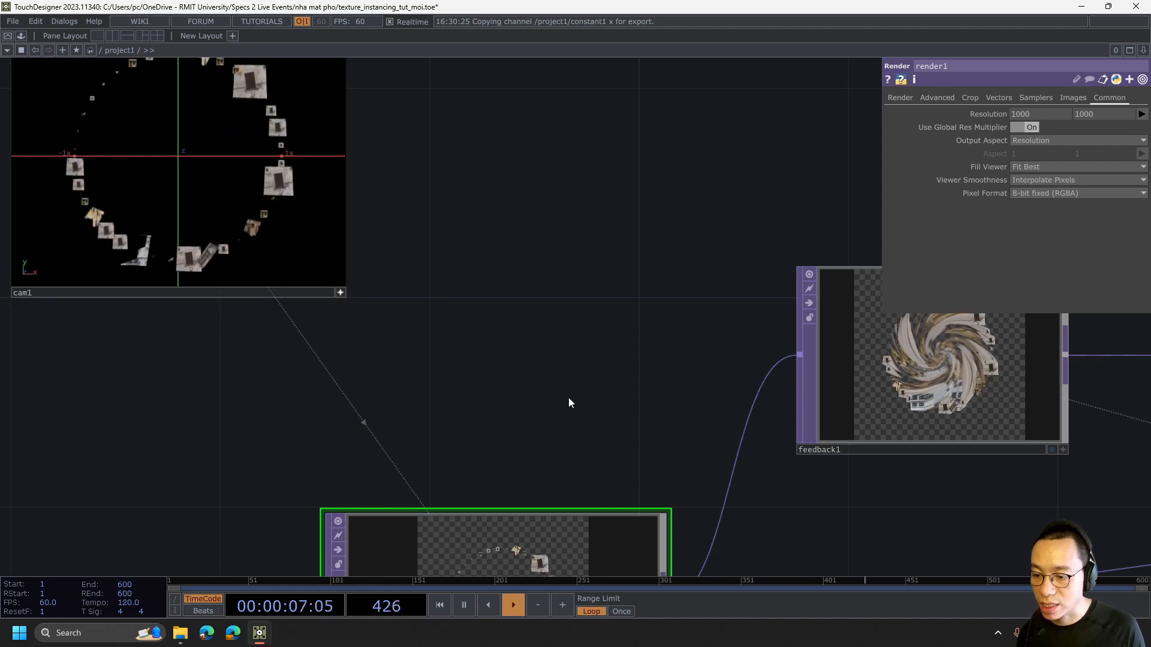
pyautogui.scroll(-5, 583, 419)
pyautogui.moveTo(583, 419); pyautogui.dragTo(527, 173)
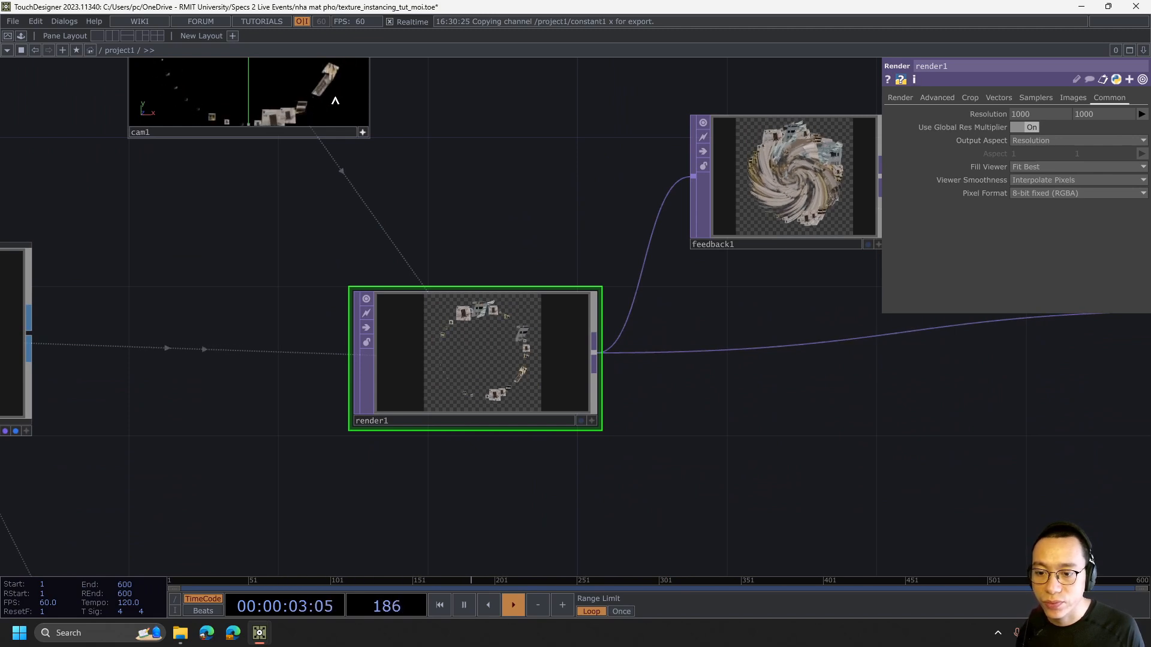
pyautogui.click(363, 133)
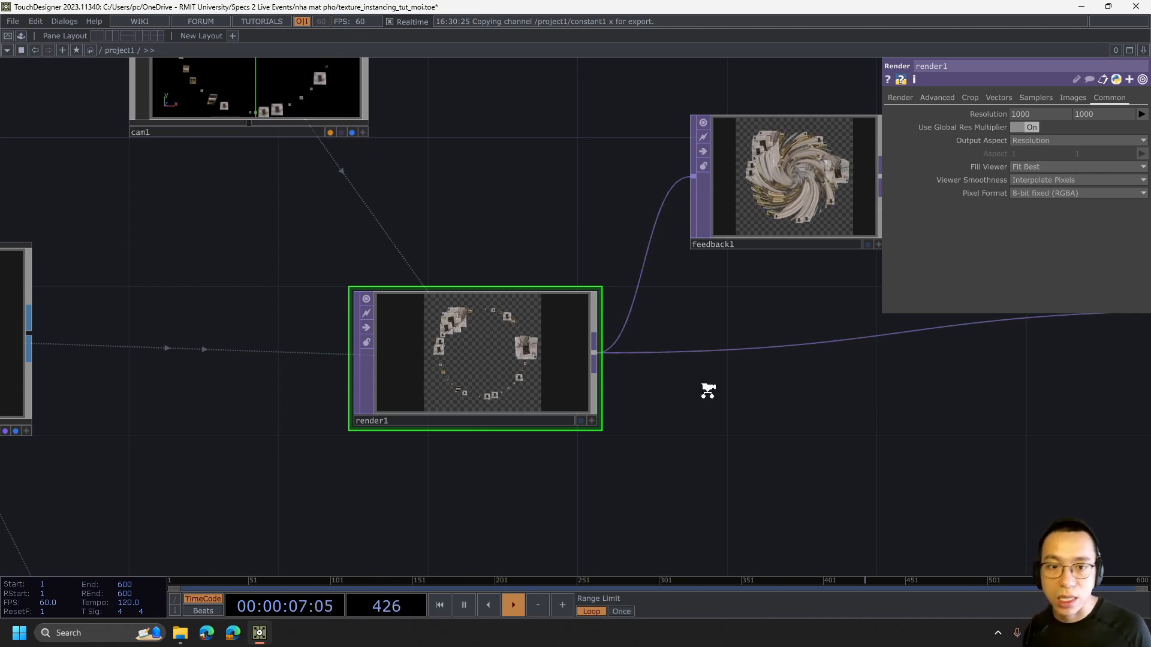
# - Add a Keyboard In CHOP above feedback1
pyautogui.scroll(-3, 708, 396)
pyautogui.moveTo(586, 403); pyautogui.dragTo(289, 377)
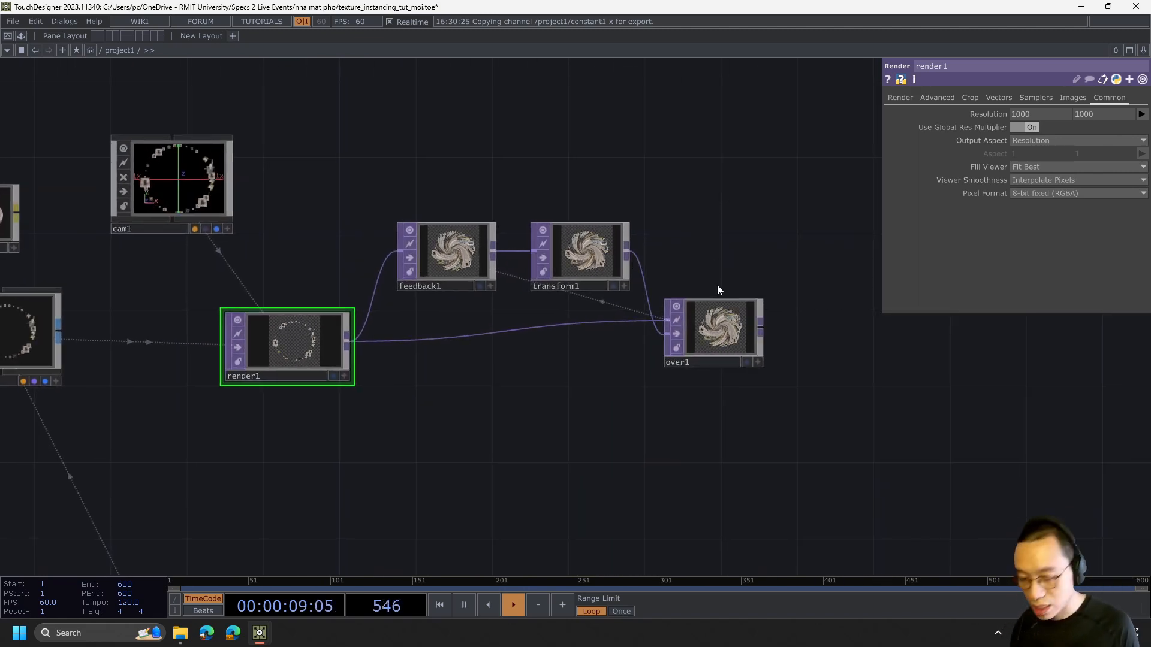
pyautogui.scroll(1, 443, 246)
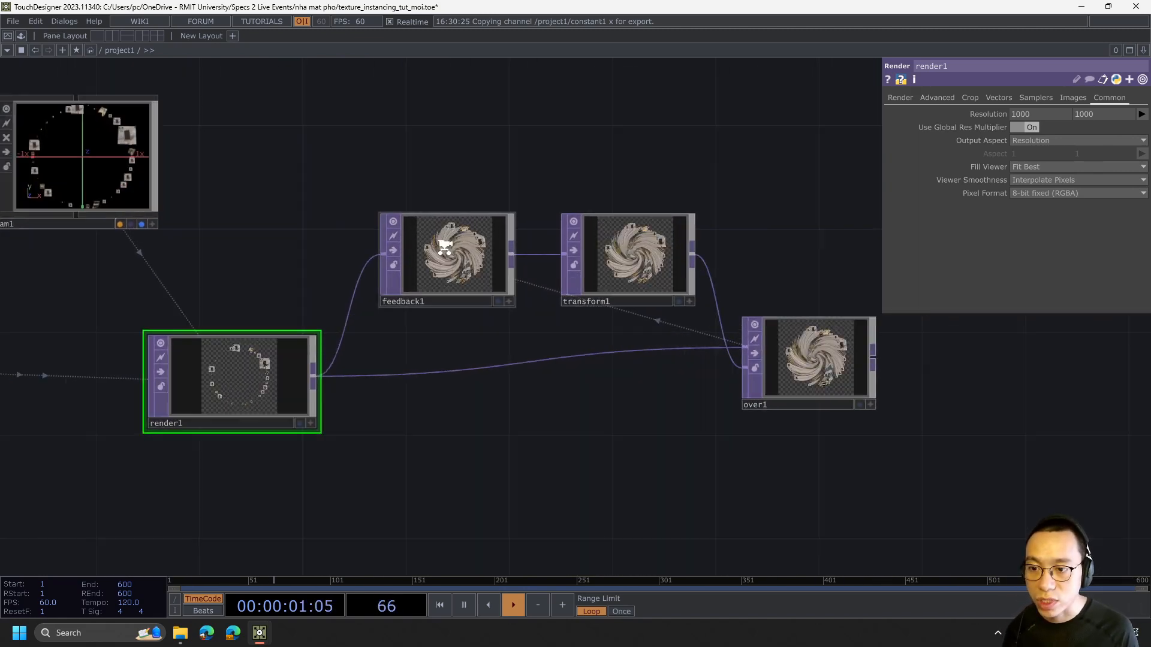
pyautogui.scroll(3, 444, 246)
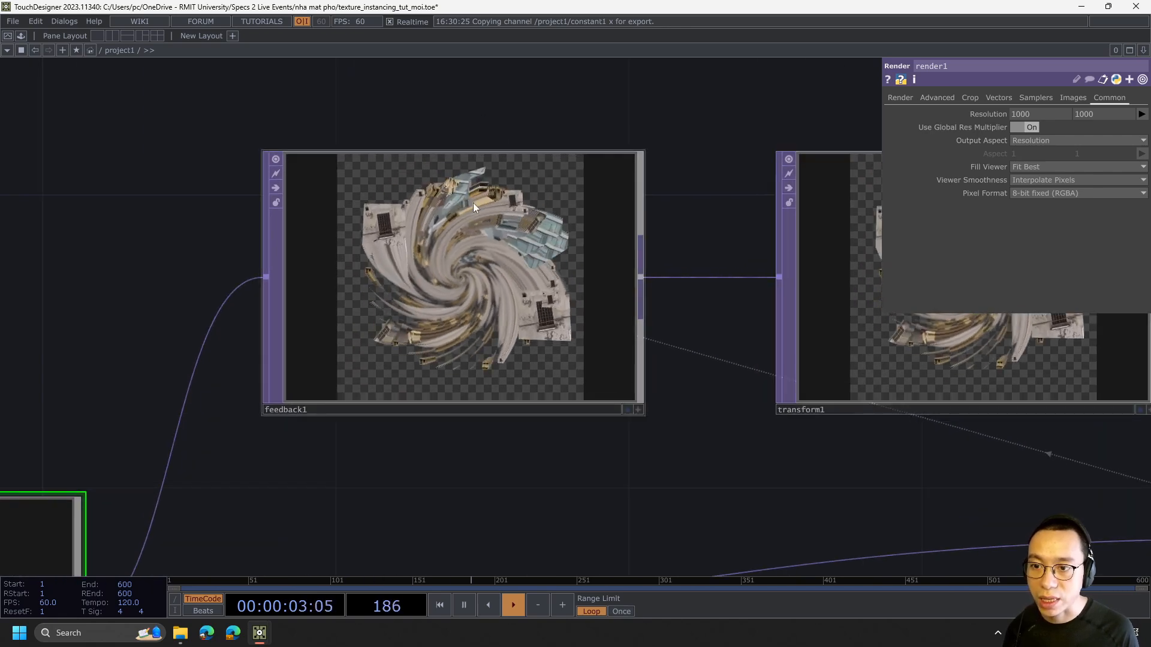
pyautogui.scroll(-3, 555, 150)
pyautogui.click(525, 226)
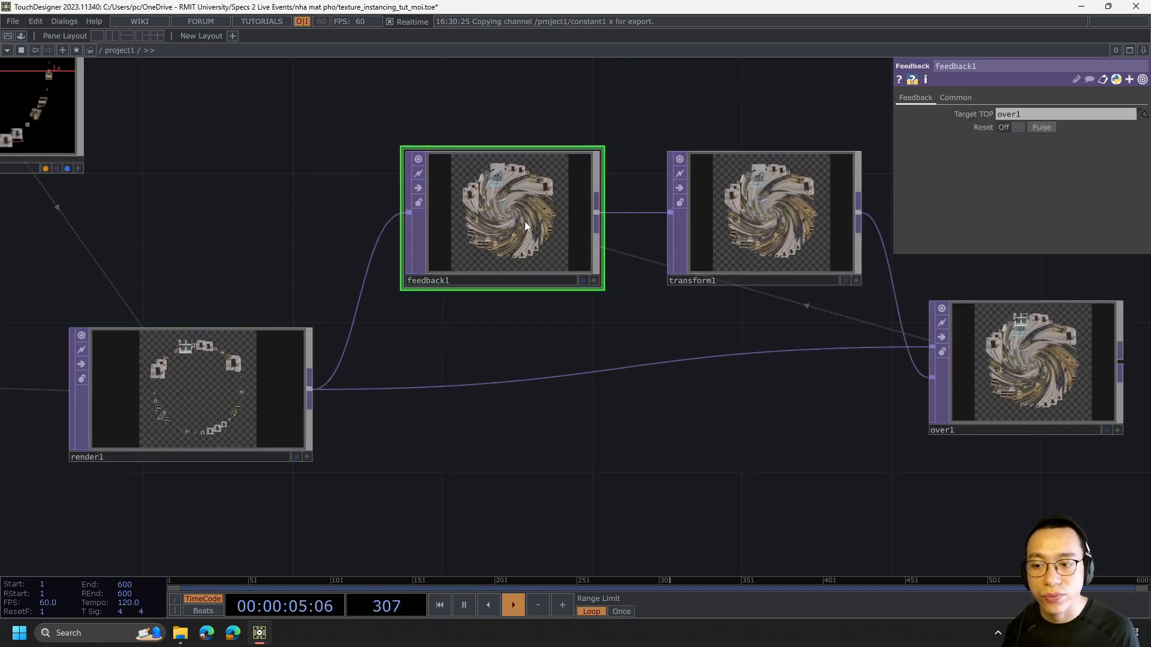
pyautogui.scroll(-2, 616, 112)
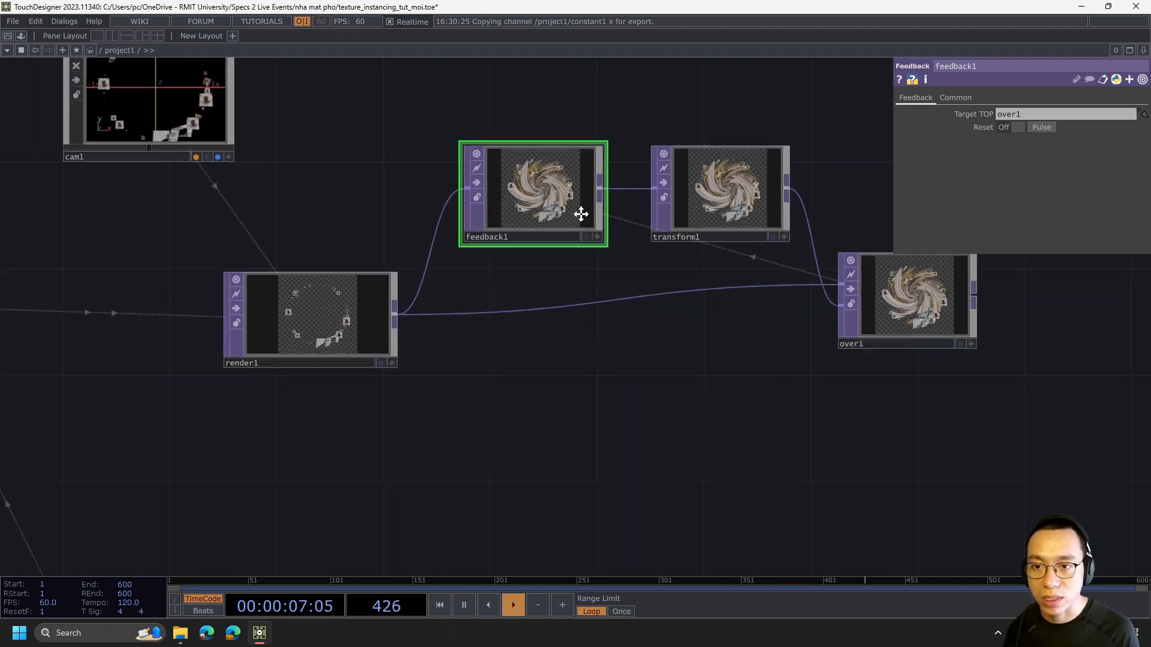
pyautogui.press('Tab')
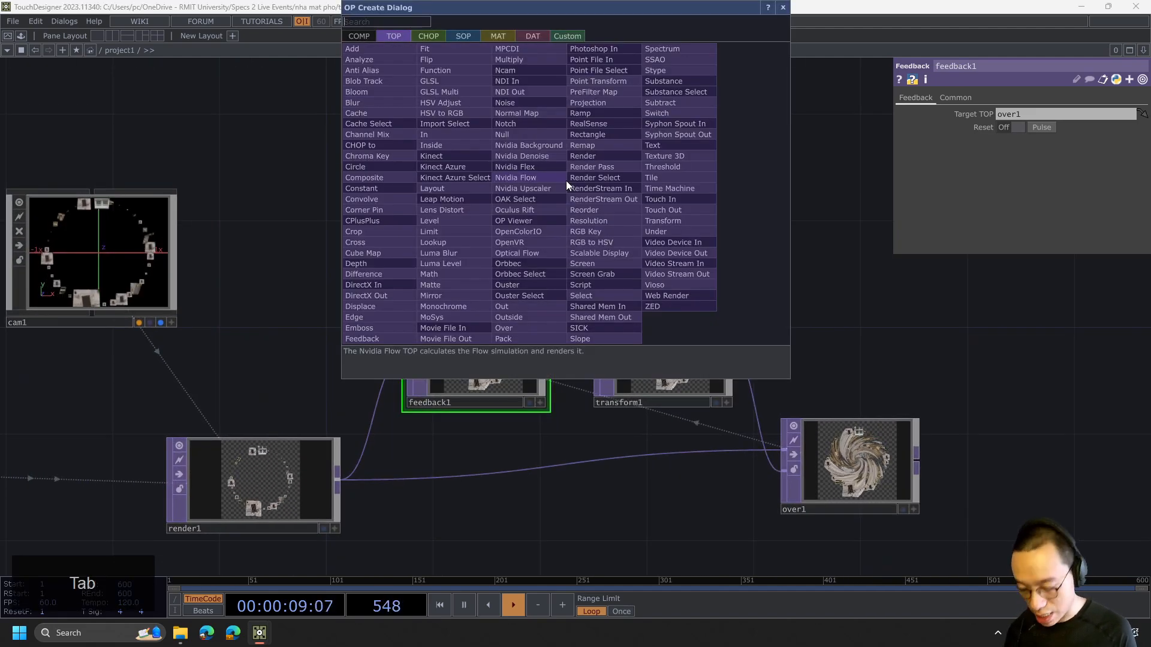
pyautogui.click(419, 34)
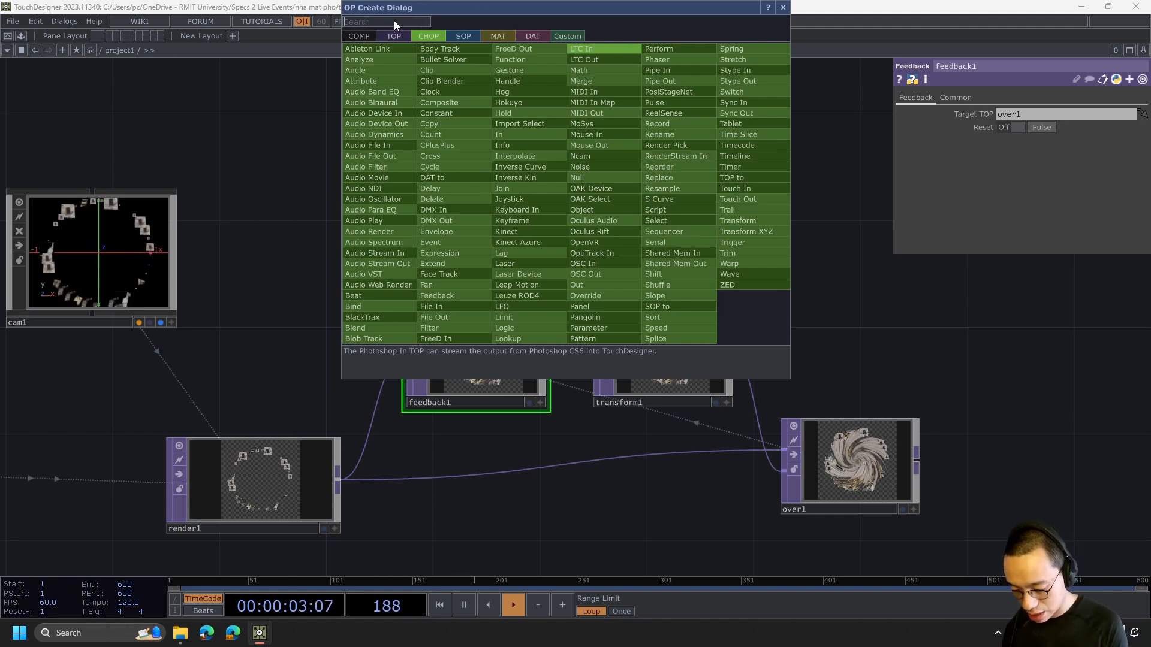
pyautogui.write('key')
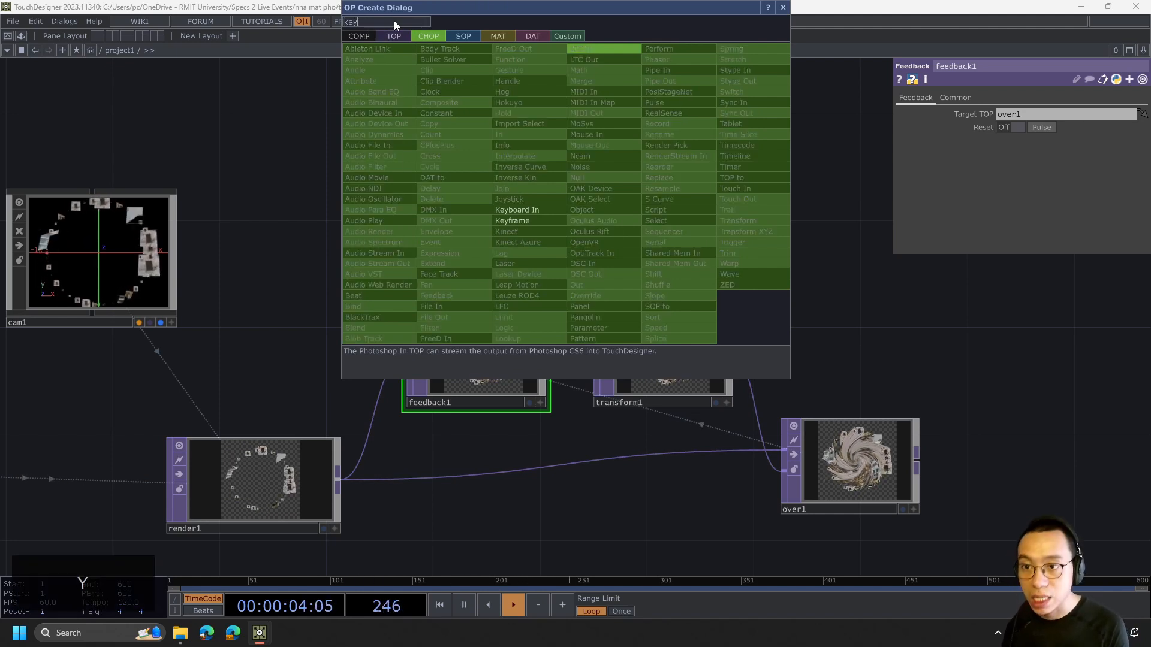
pyautogui.click(523, 211)
pyautogui.click(451, 200)
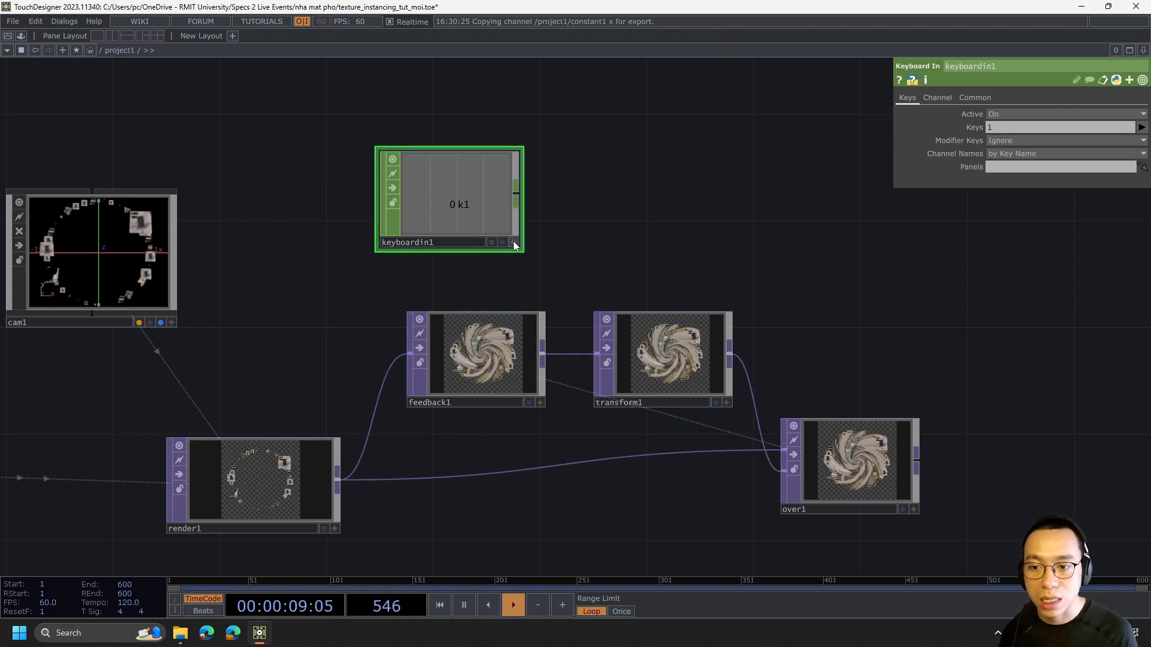
# - Link keyboardin1's k1 channel to feedback1's Reset Pulse as a CHOP reference and test it with the 1 key
pyautogui.click(468, 358)
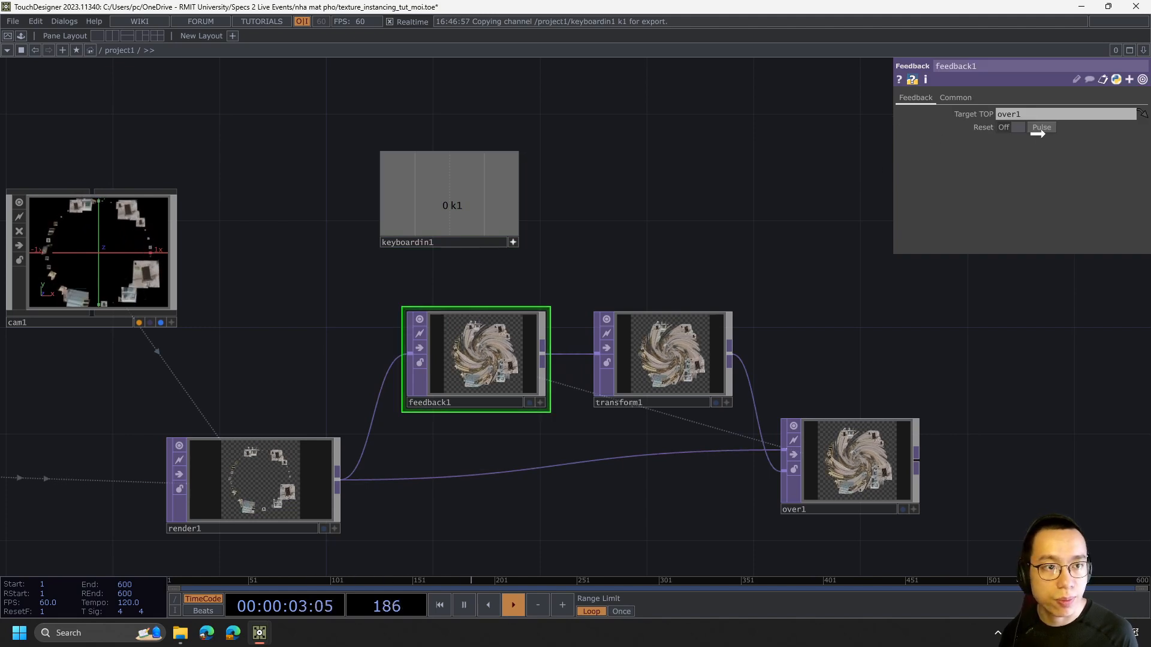
pyautogui.moveTo(1038, 129); pyautogui.dragTo(1042, 128)
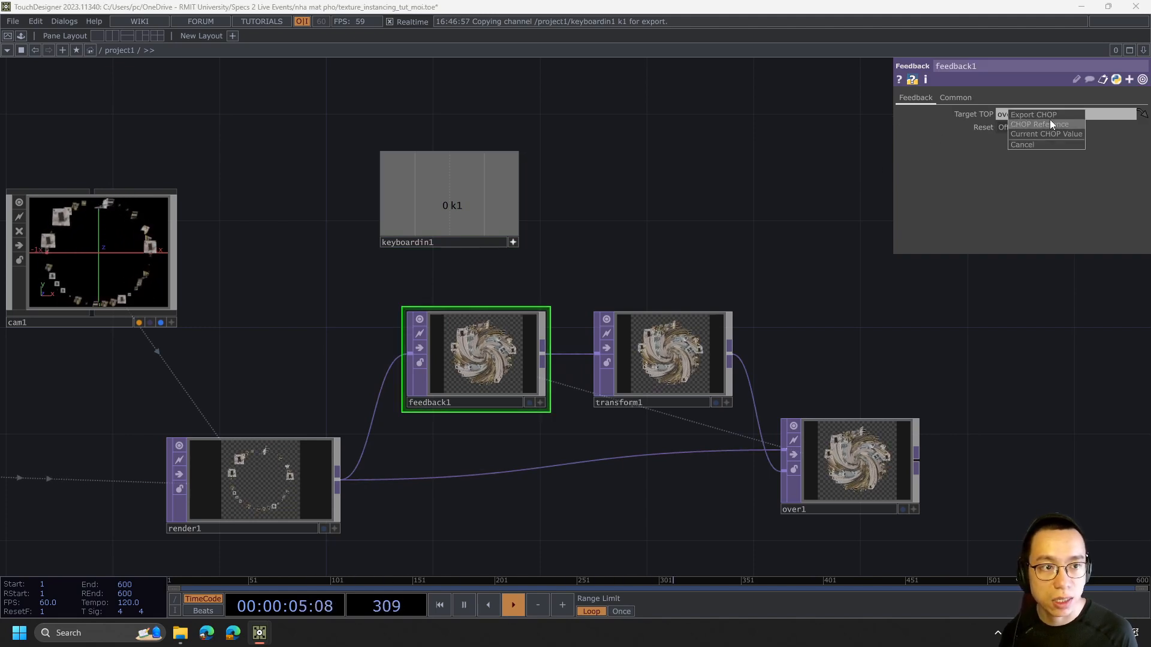
pyautogui.click(1051, 124)
pyautogui.press('1')
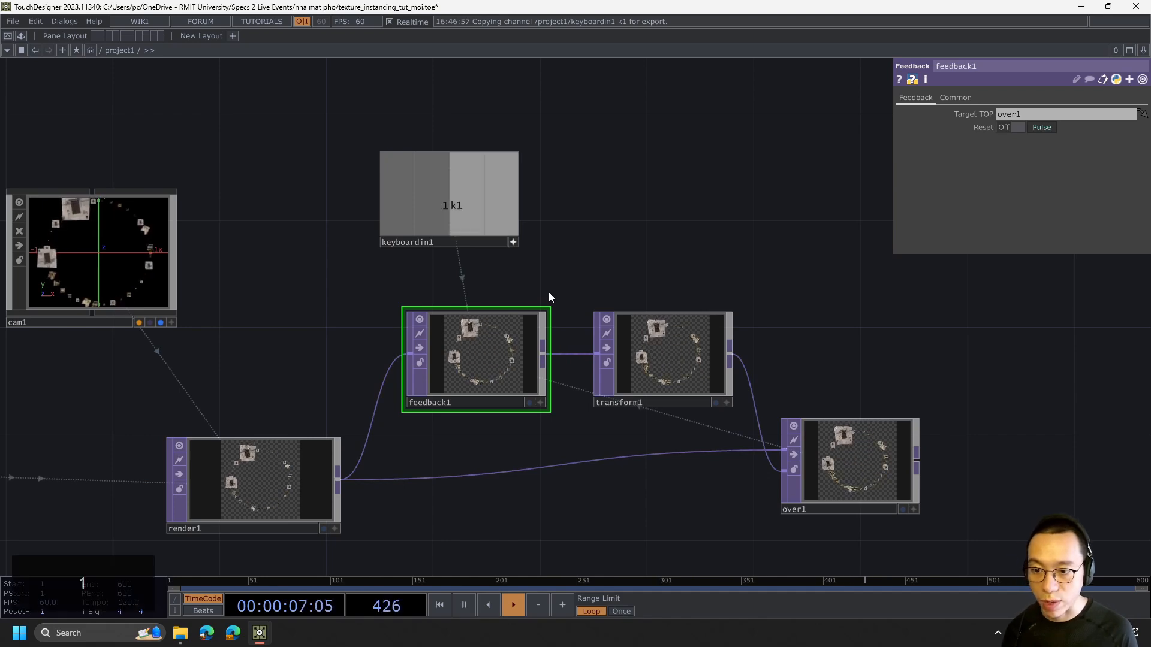
pyautogui.scroll(3, 481, 364)
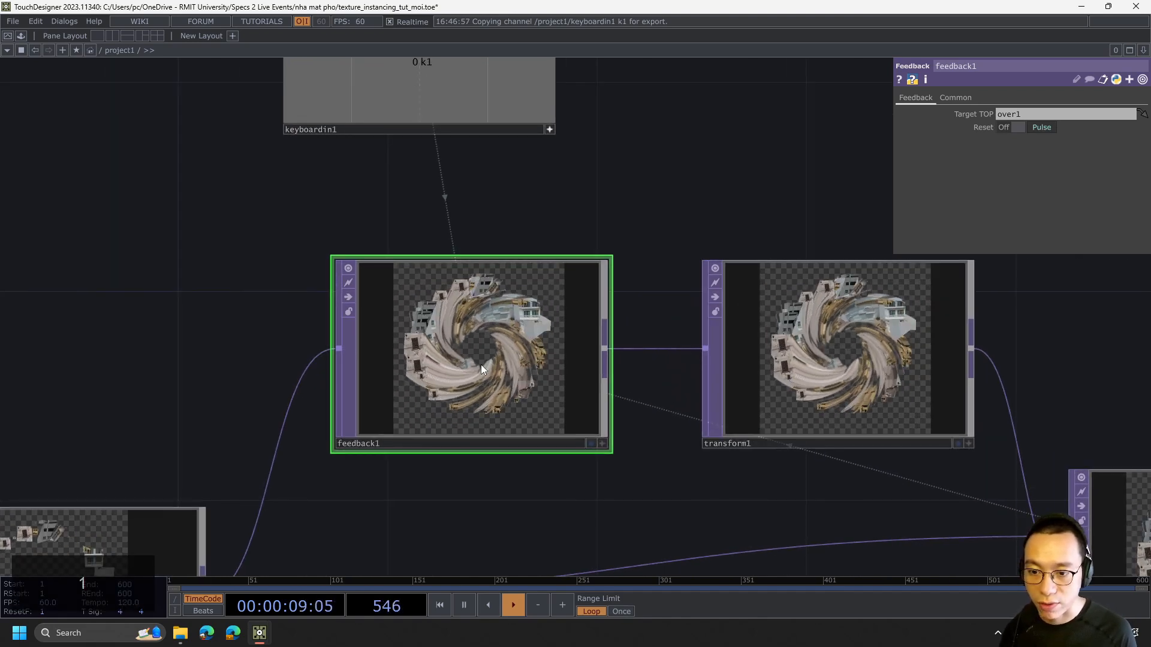
pyautogui.scroll(-3, 610, 456)
pyautogui.moveTo(638, 478); pyautogui.dragTo(242, 414)
pyautogui.scroll(-4, 655, 359)
pyautogui.moveTo(884, 446); pyautogui.dragTo(702, 404)
pyautogui.press('Tab')
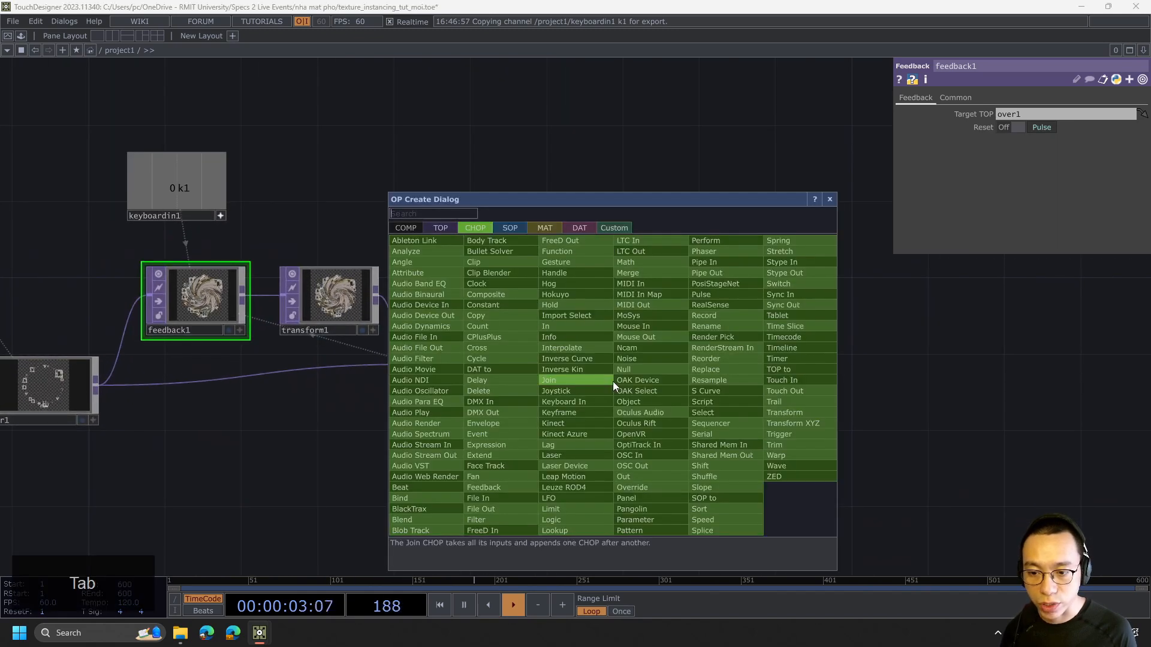
pyautogui.write('trans')
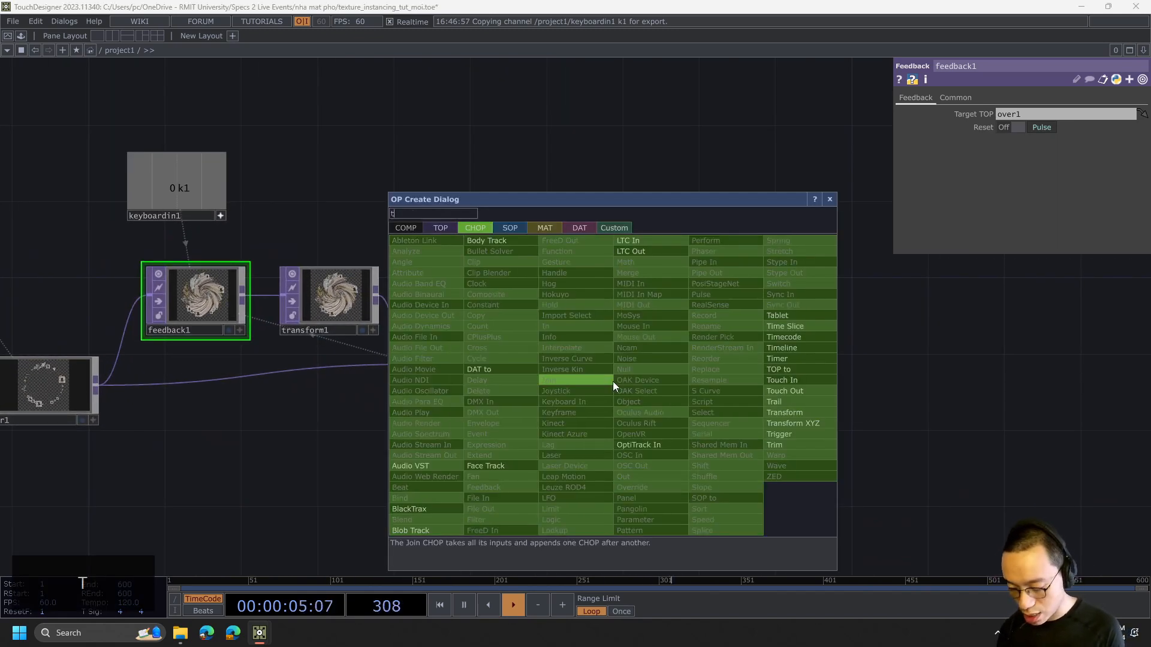
pyautogui.click(819, 424)
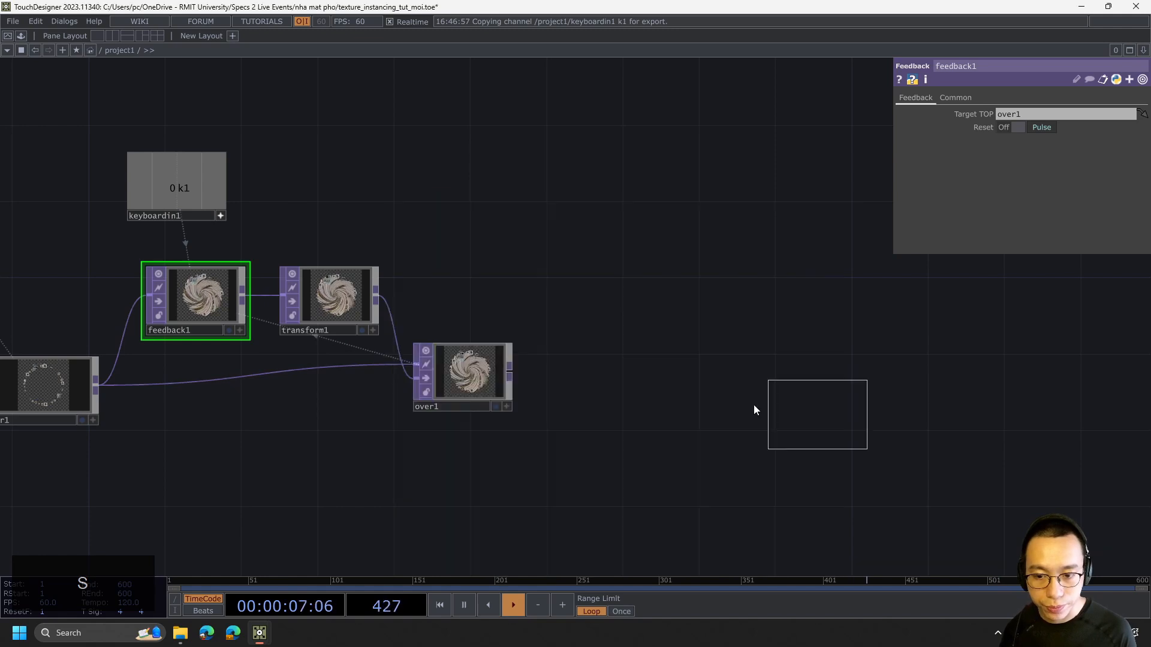
pyautogui.click(585, 373)
pyautogui.press('Delete')
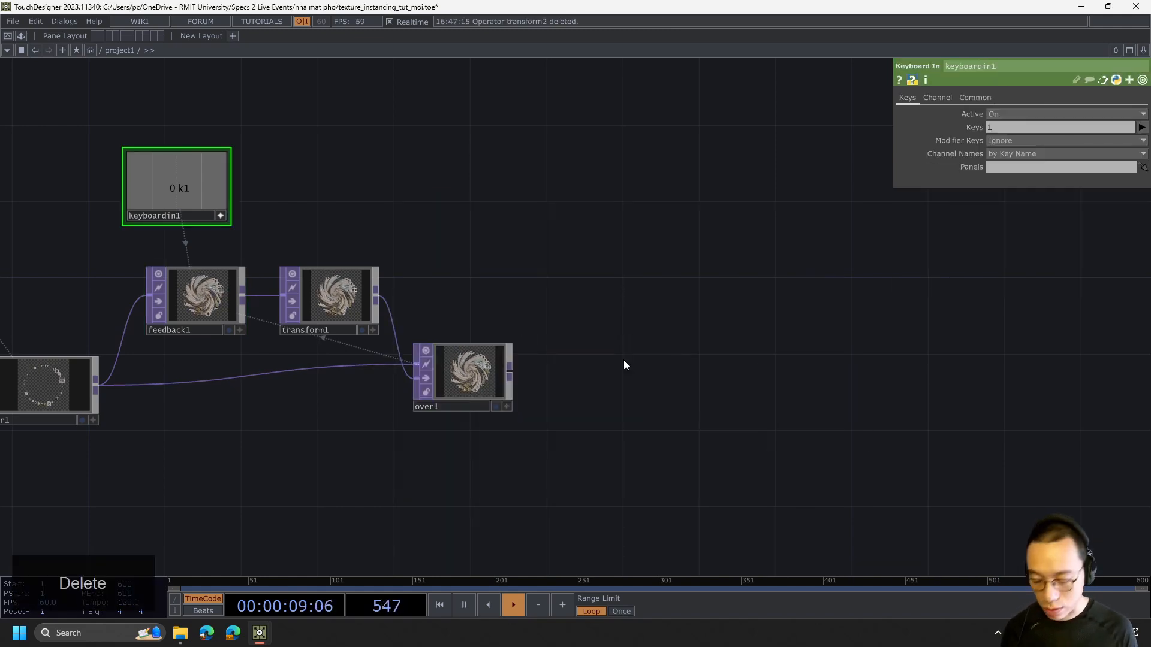
# - Add a Transform TOP fed by over1, set its background colour alpha to 1, and turn on Comp Over Background Color
pyautogui.press('Tab')
pyautogui.write('trans')
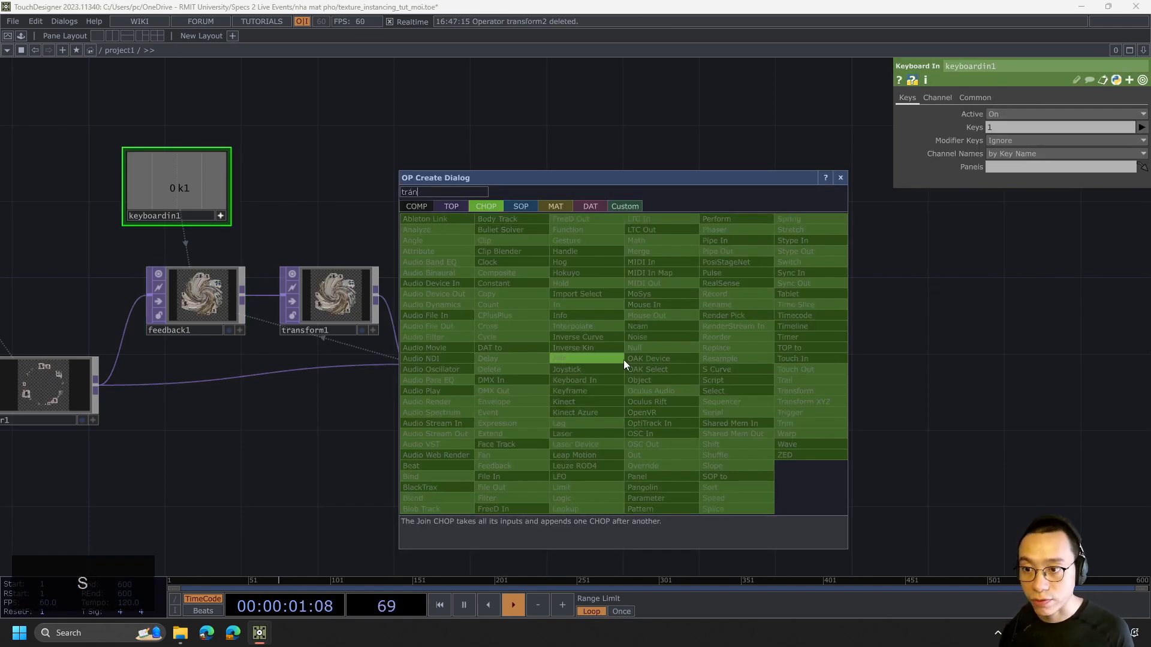
pyautogui.click(459, 208)
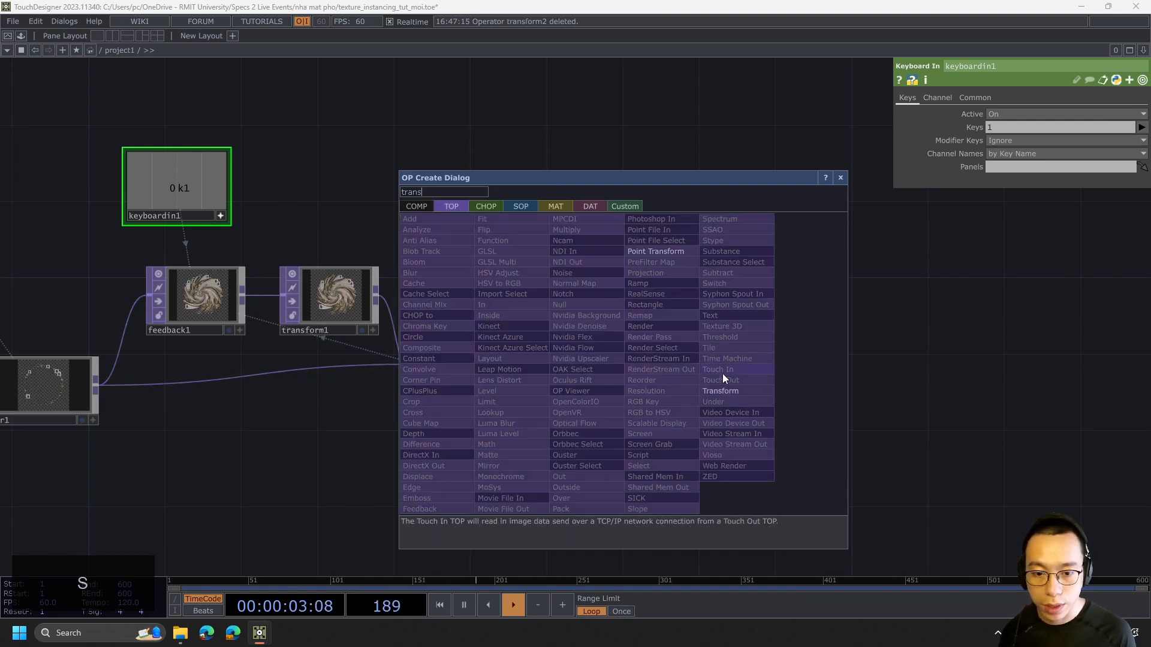
pyautogui.click(728, 390)
pyautogui.click(597, 376)
pyautogui.moveTo(510, 372); pyautogui.dragTo(550, 372)
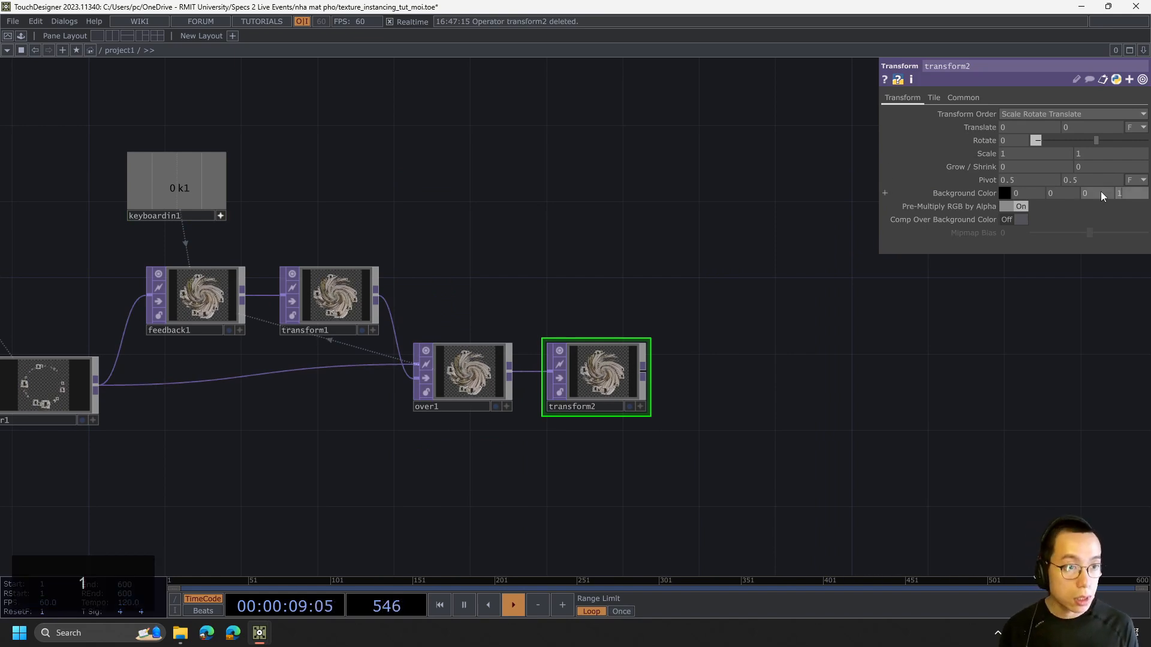
pyautogui.press('Return')
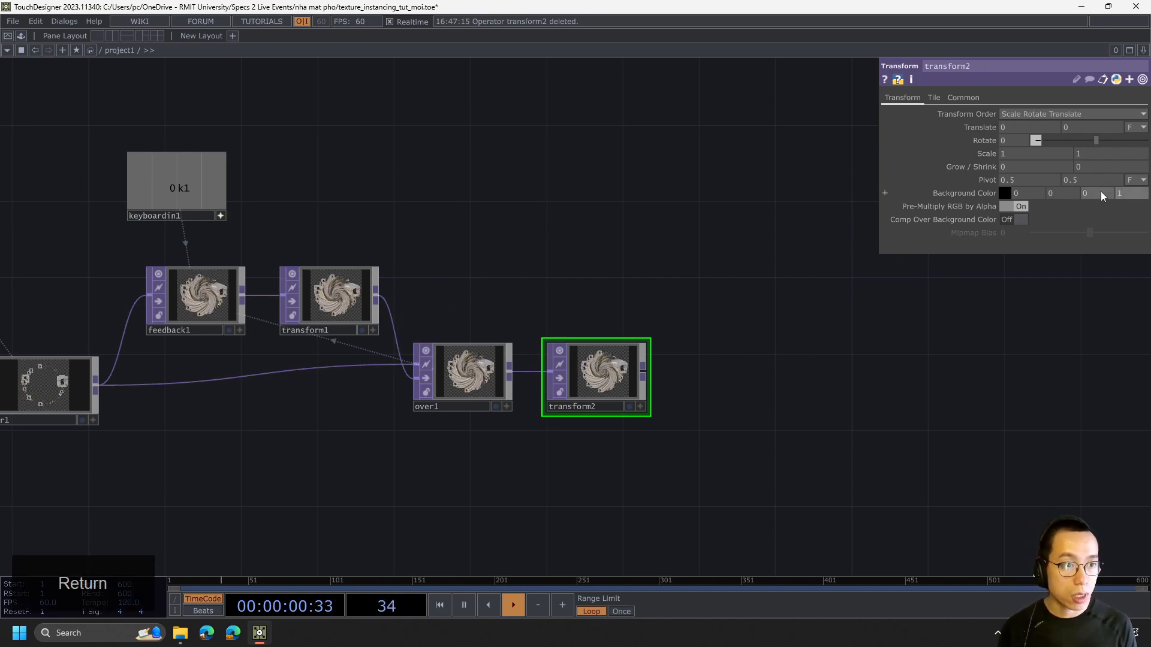
pyautogui.click(1019, 220)
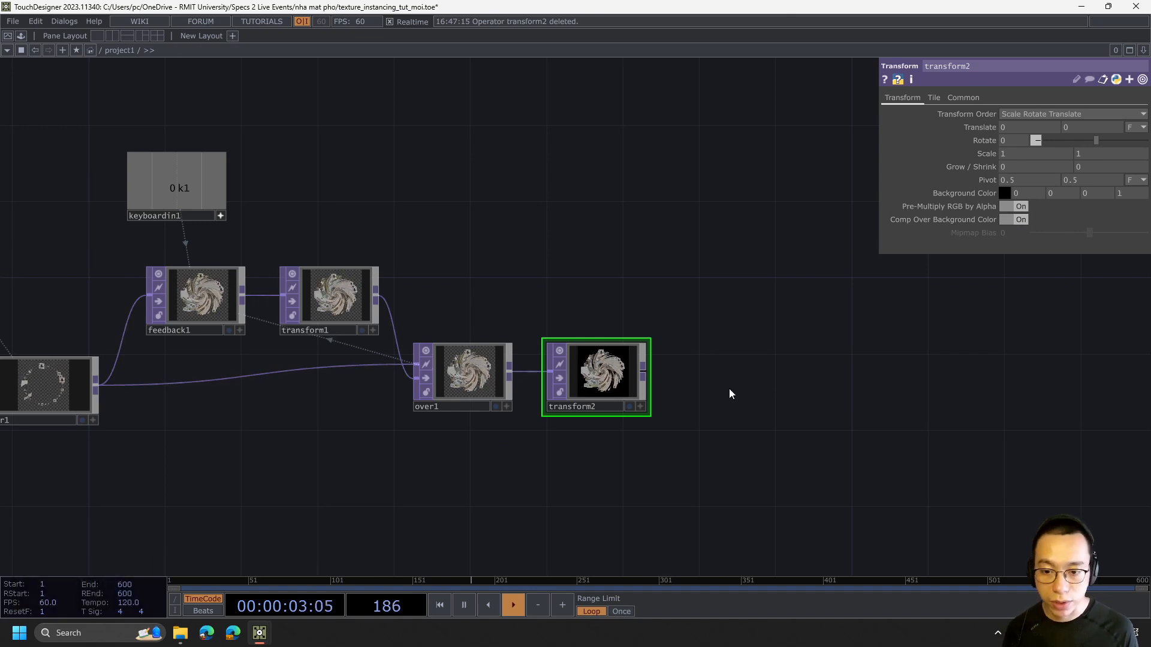
# - Add an Out TOP at the end of the chain and connect transform2's output to it
pyautogui.press('Tab')
pyautogui.write('out')
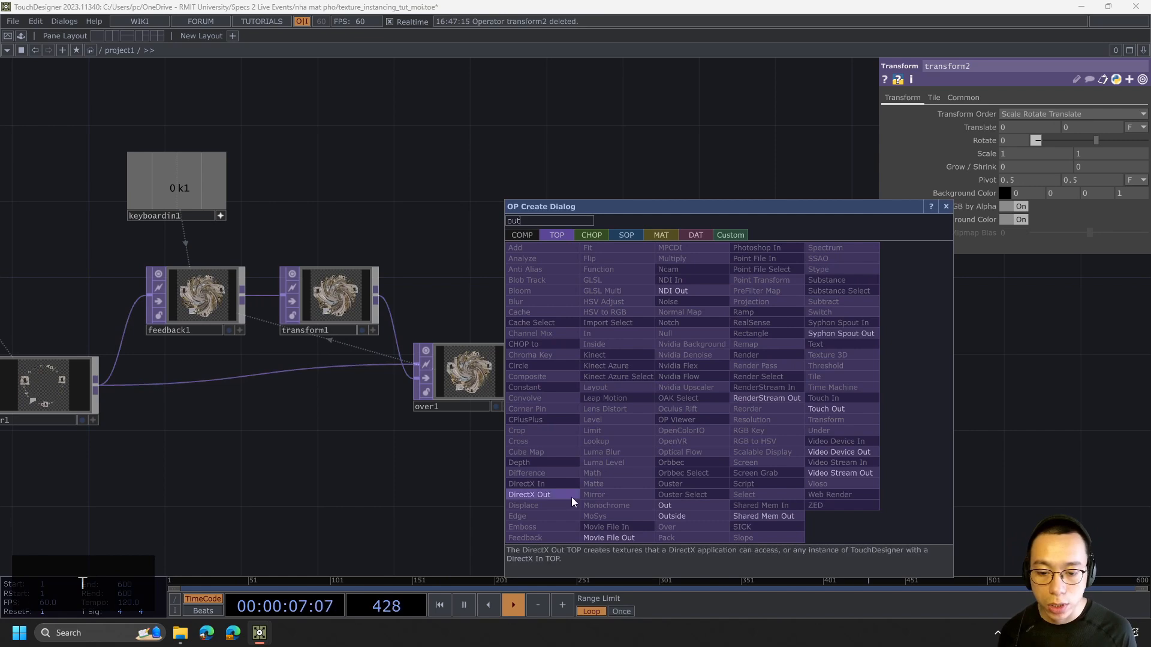
pyautogui.click(695, 503)
pyautogui.click(766, 373)
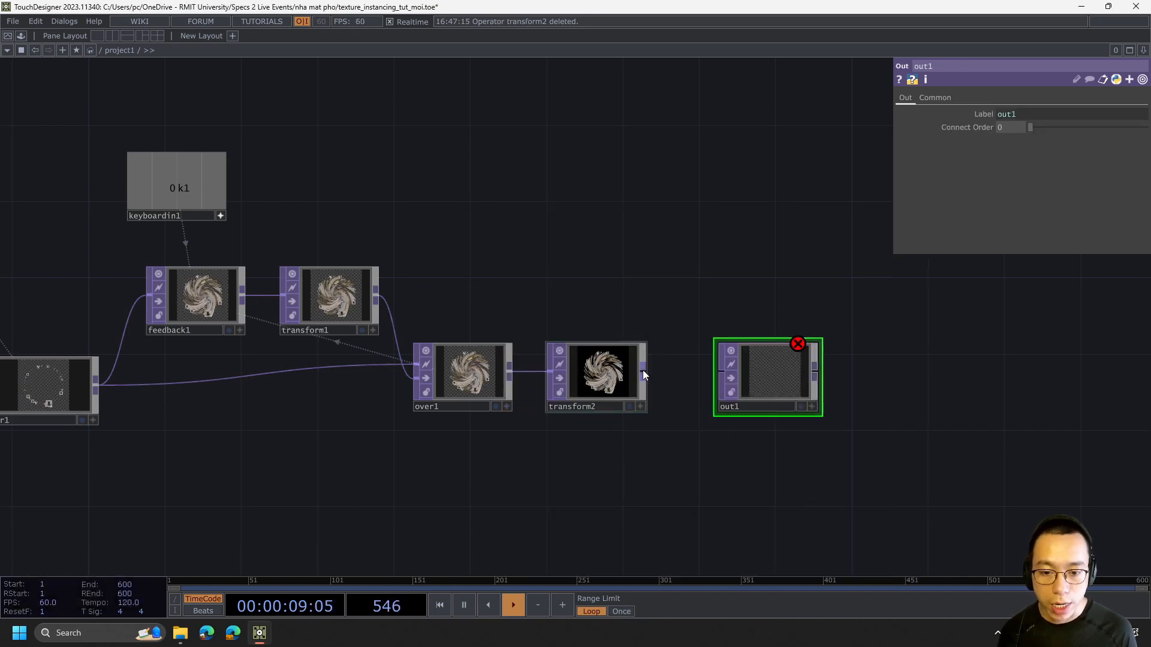
pyautogui.click(708, 371)
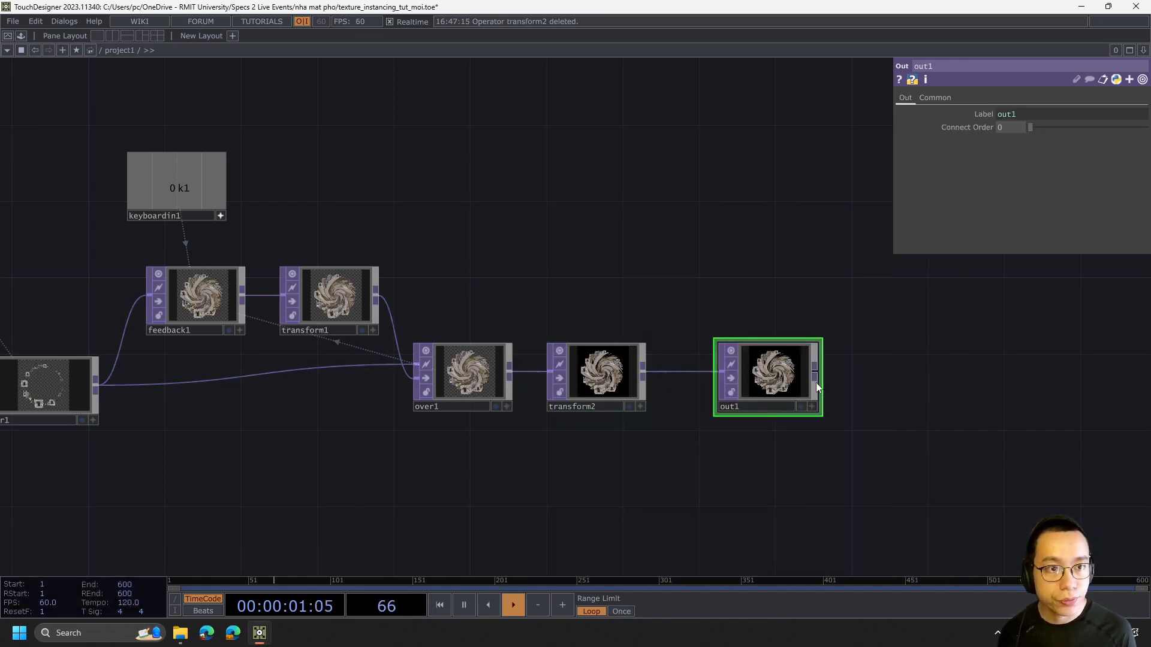
# - Preview the project's output in a separate window, close it, and show out1 as the network background
pyautogui.click(24, 48)
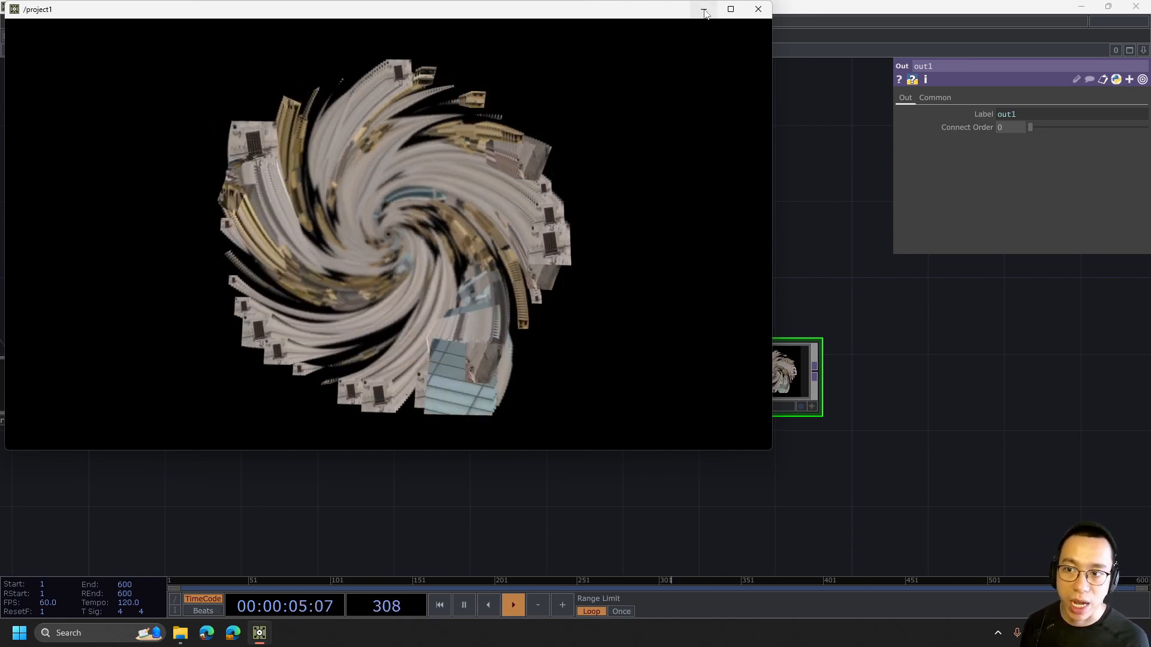
pyautogui.scroll(-2, 810, 226)
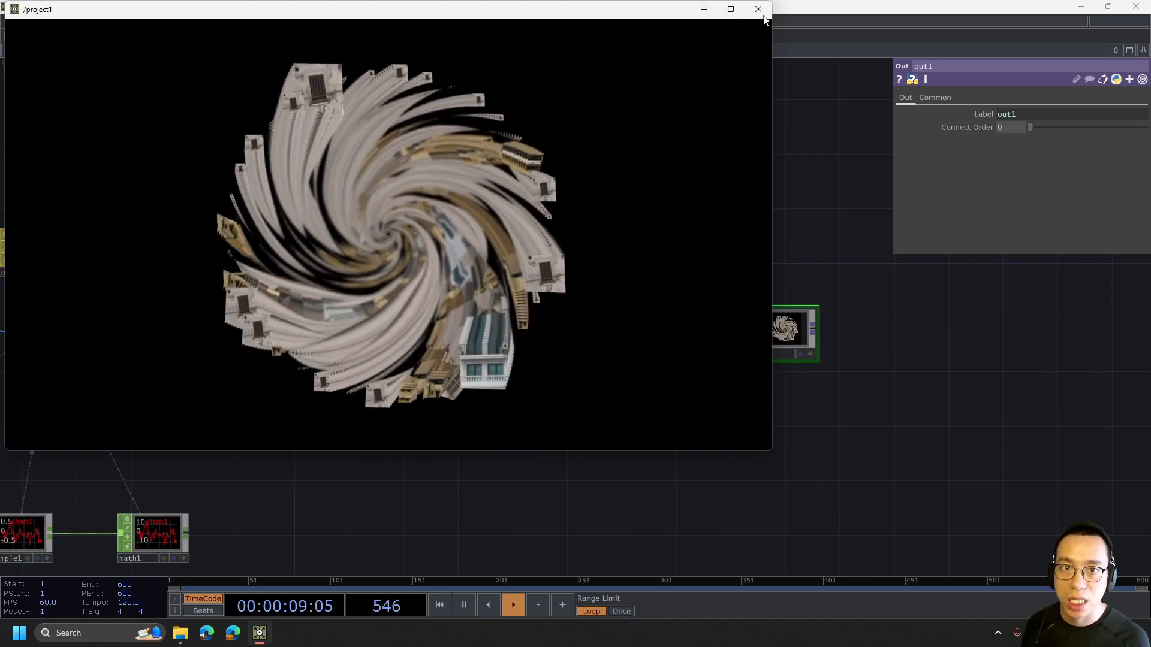
pyautogui.click(758, 10)
pyautogui.click(800, 354)
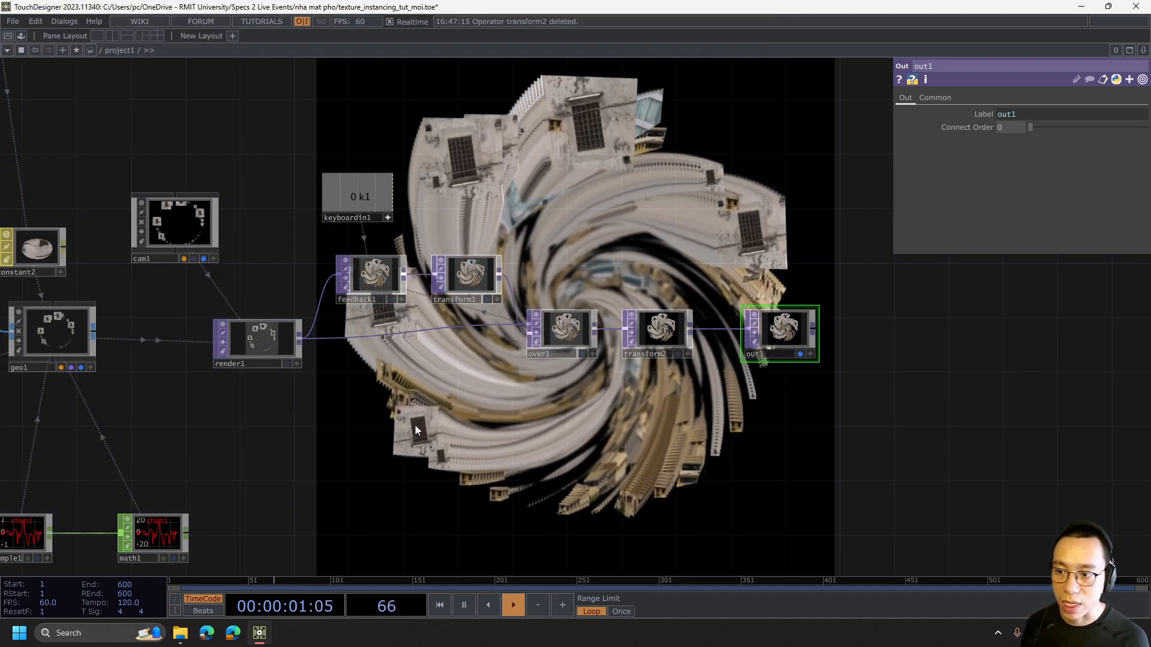
# - Set noise1's Amplitude to 1.95 and its Seed to 1.19
pyautogui.scroll(-3, 255, 370)
pyautogui.moveTo(315, 462); pyautogui.dragTo(696, 433)
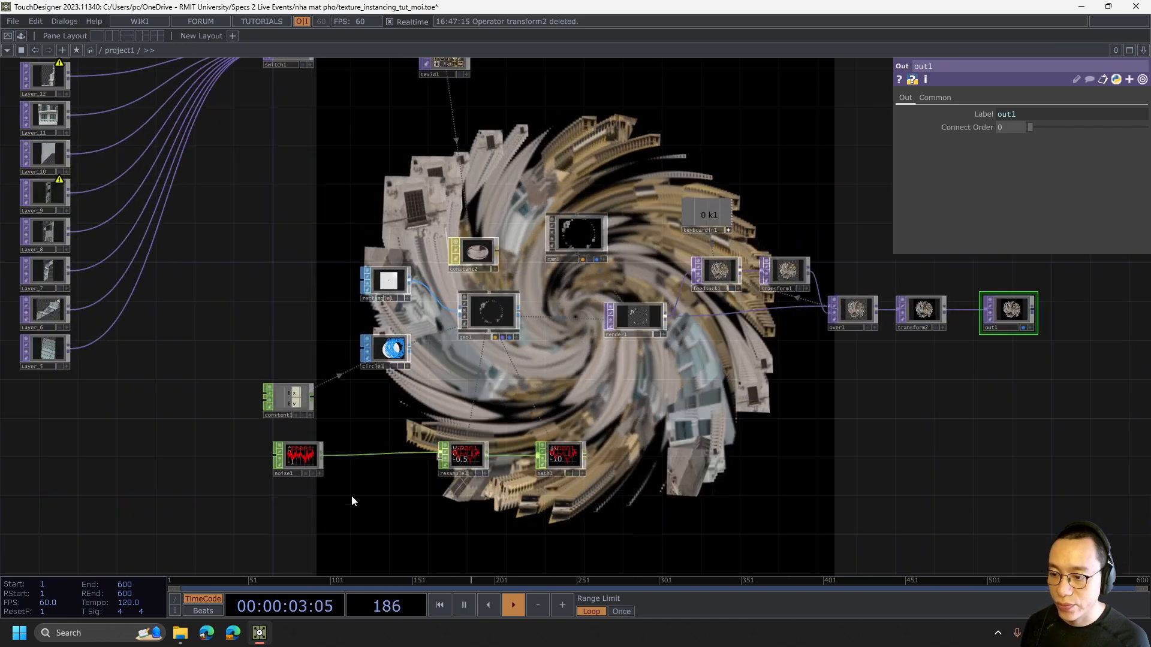
pyautogui.click(300, 457)
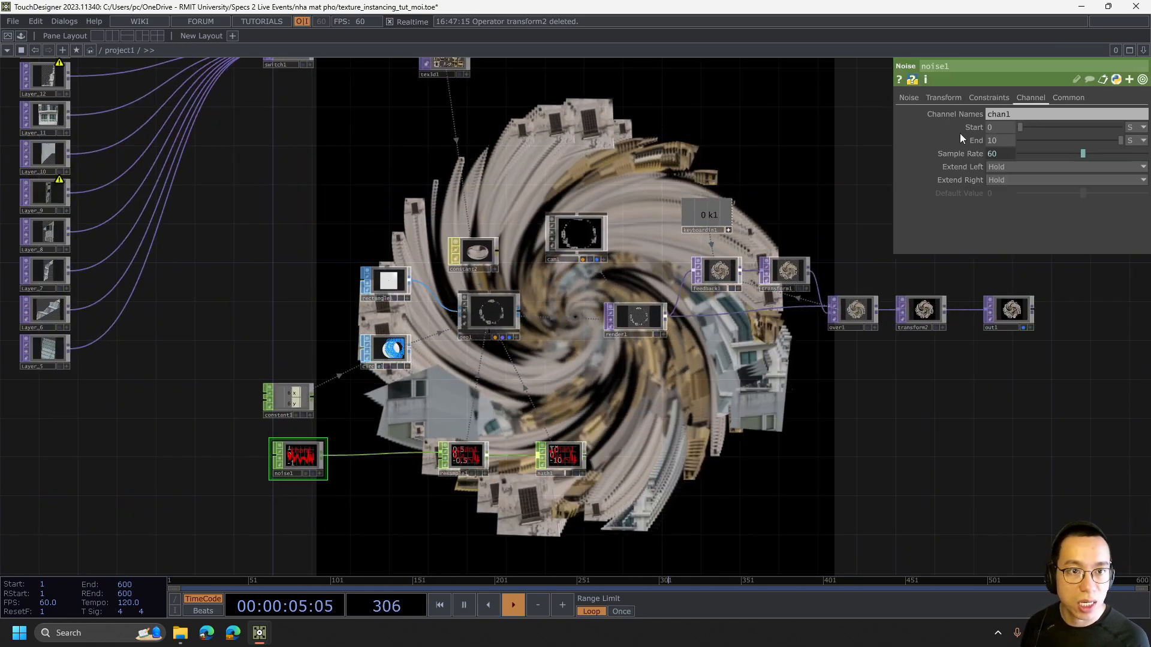
pyautogui.click(916, 97)
pyautogui.moveTo(1037, 218); pyautogui.dragTo(1044, 218)
pyautogui.moveTo(1037, 124); pyautogui.dragTo(1025, 124)
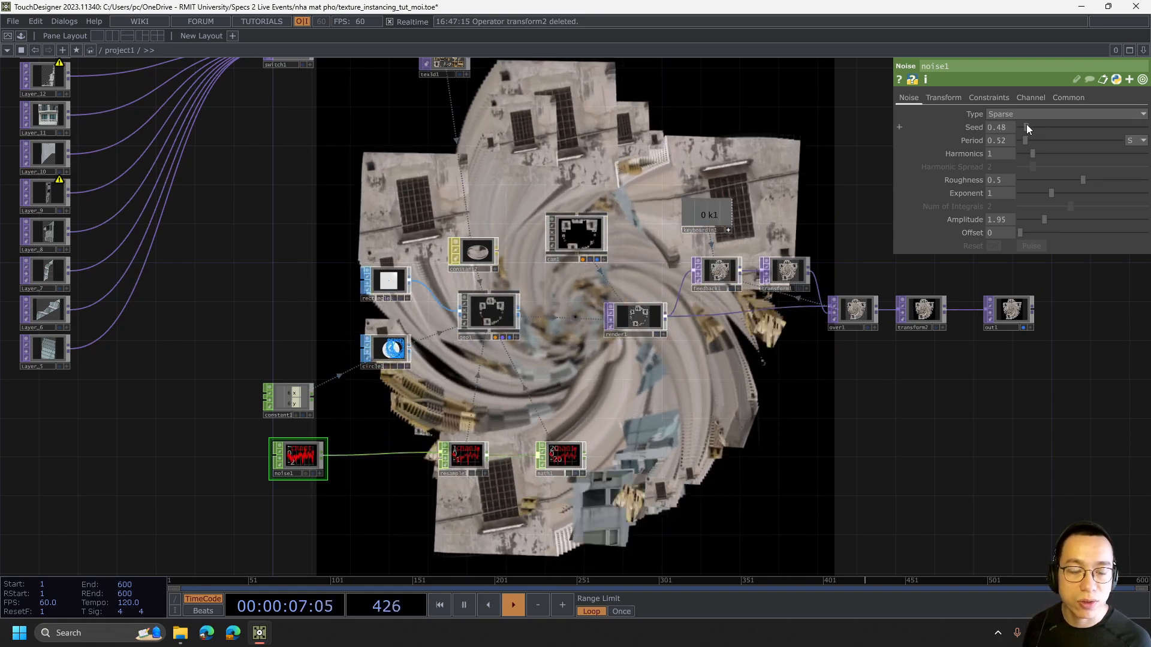
pyautogui.moveTo(1026, 124); pyautogui.dragTo(1035, 124)
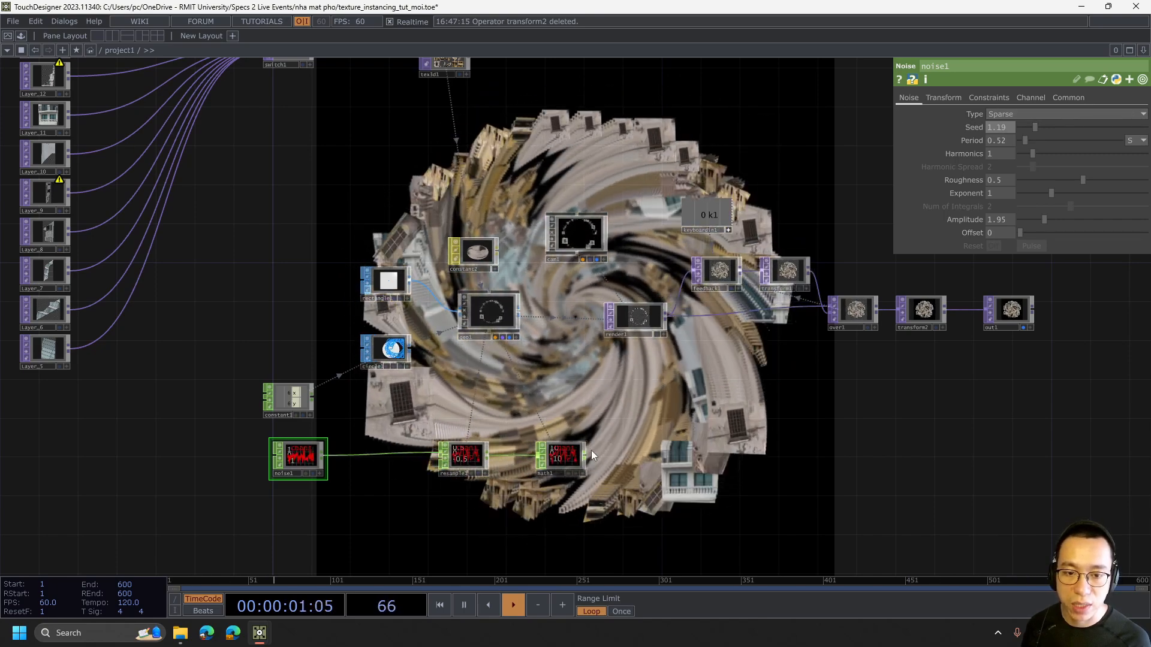
# - Set noise1's Period to 1
pyautogui.click(1000, 140)
pyautogui.write('1')
pyautogui.press('Return')
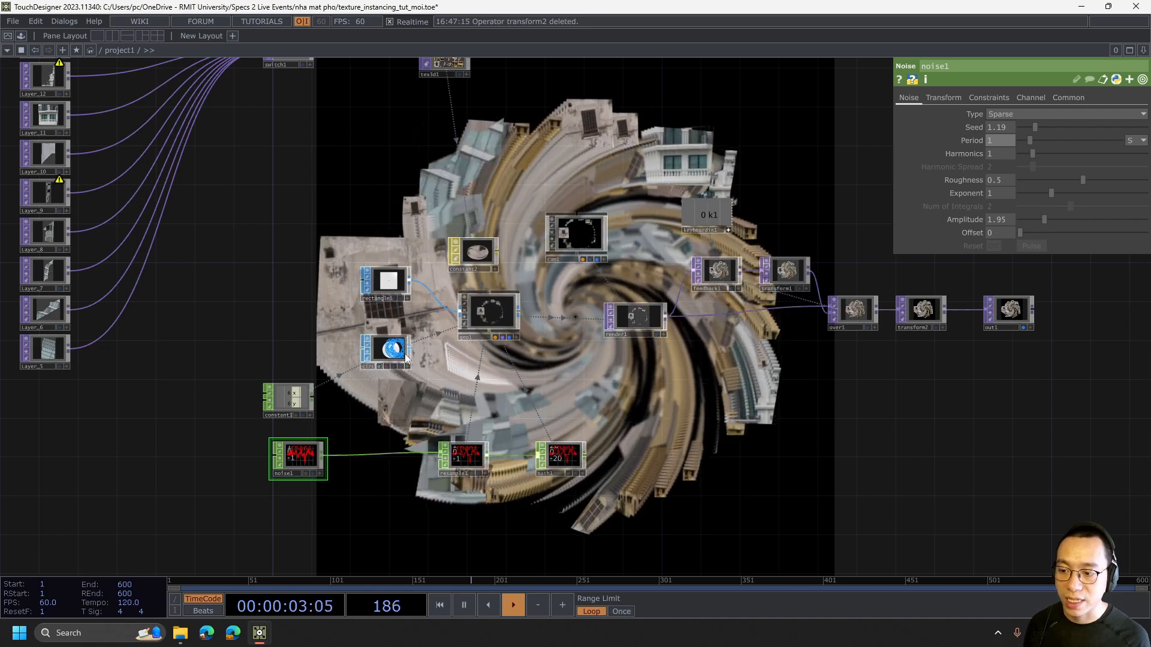
# - Set both the x and y values of constant1 to 100
pyautogui.scroll(5, 297, 412)
pyautogui.click(319, 317)
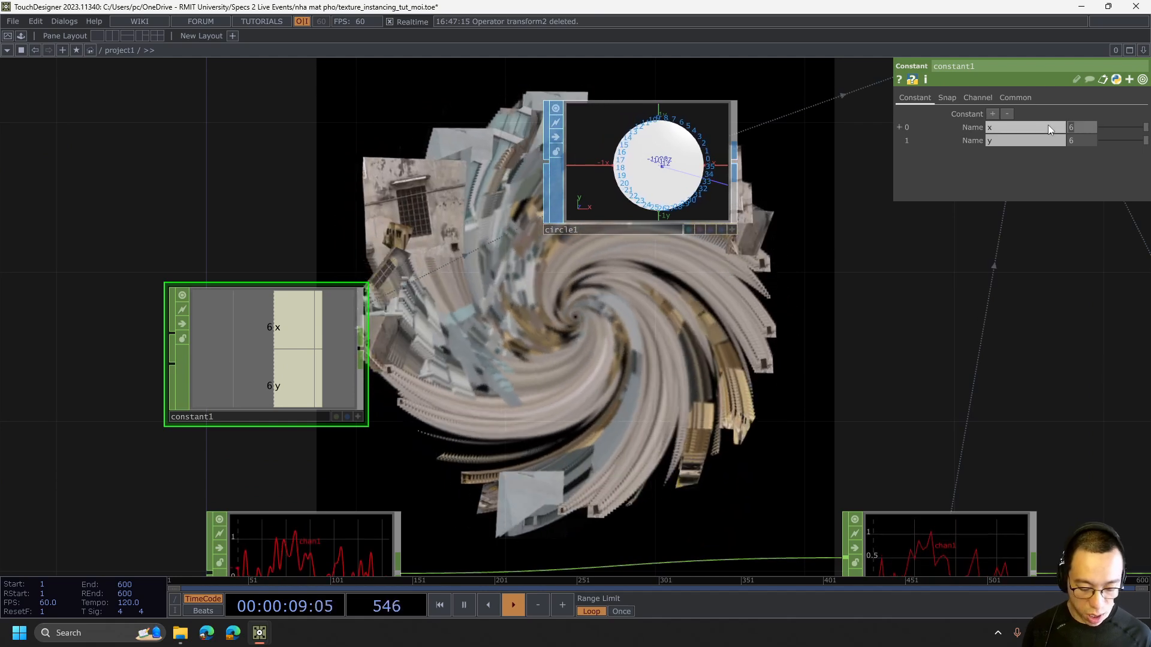
pyautogui.write('100')
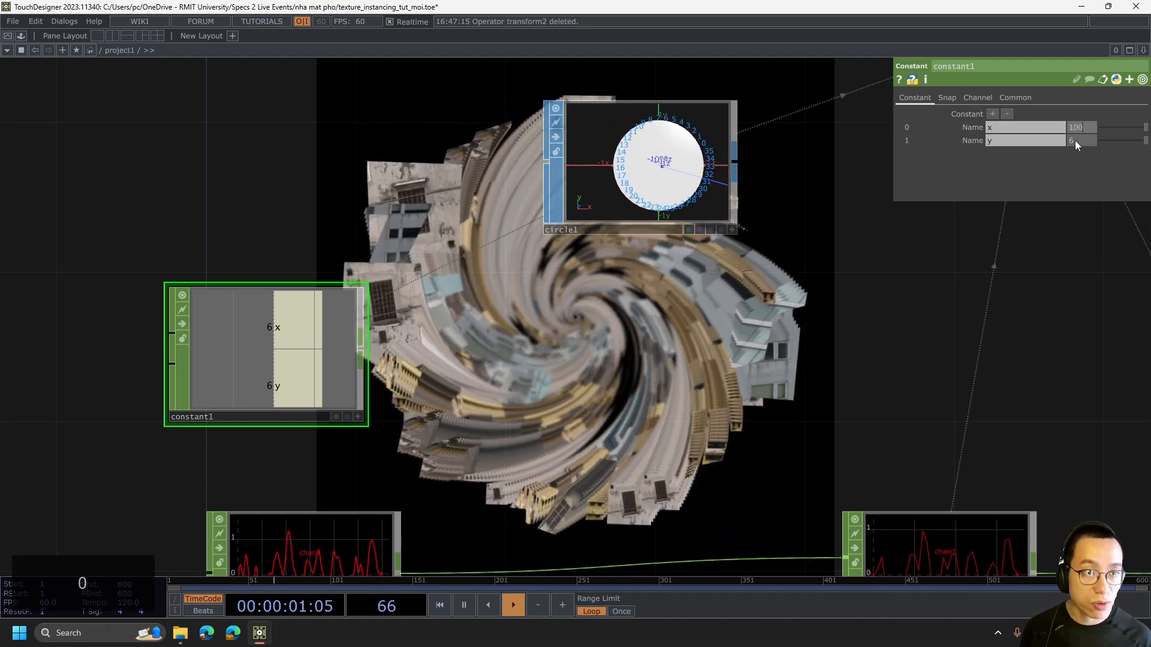
pyautogui.click(1077, 142)
pyautogui.write('100')
pyautogui.press('Return')
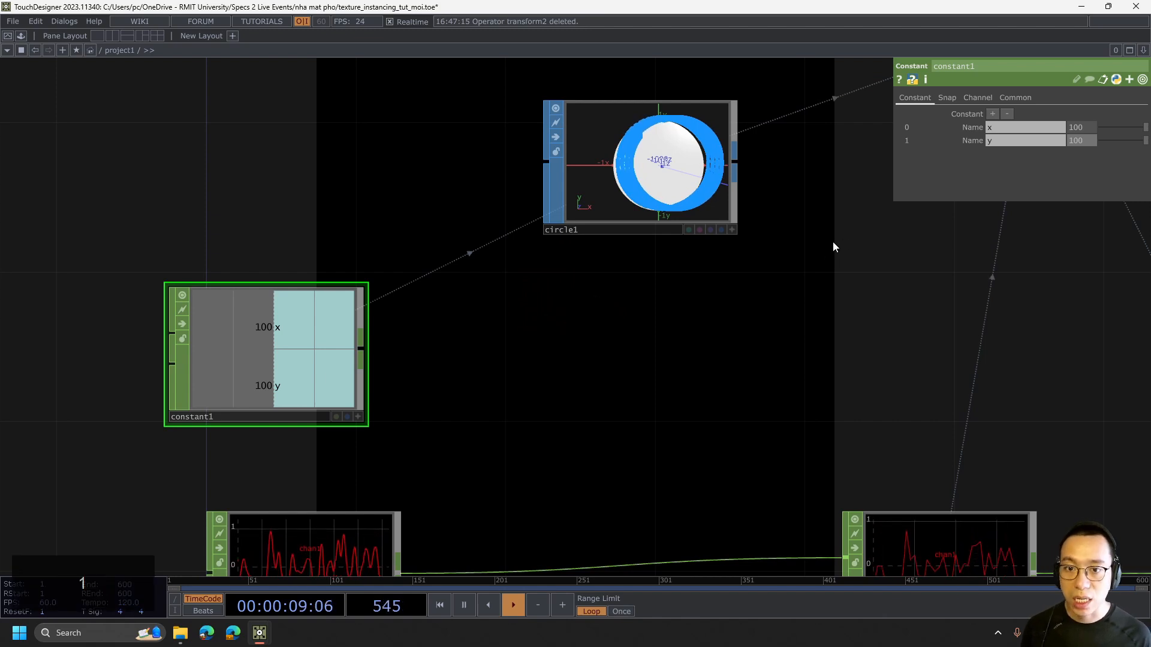
# - Inspect geo1 and the operators feeding it, and expand resample1's End parameter
pyautogui.scroll(-5, 901, 305)
pyautogui.moveTo(979, 307); pyautogui.dragTo(813, 349)
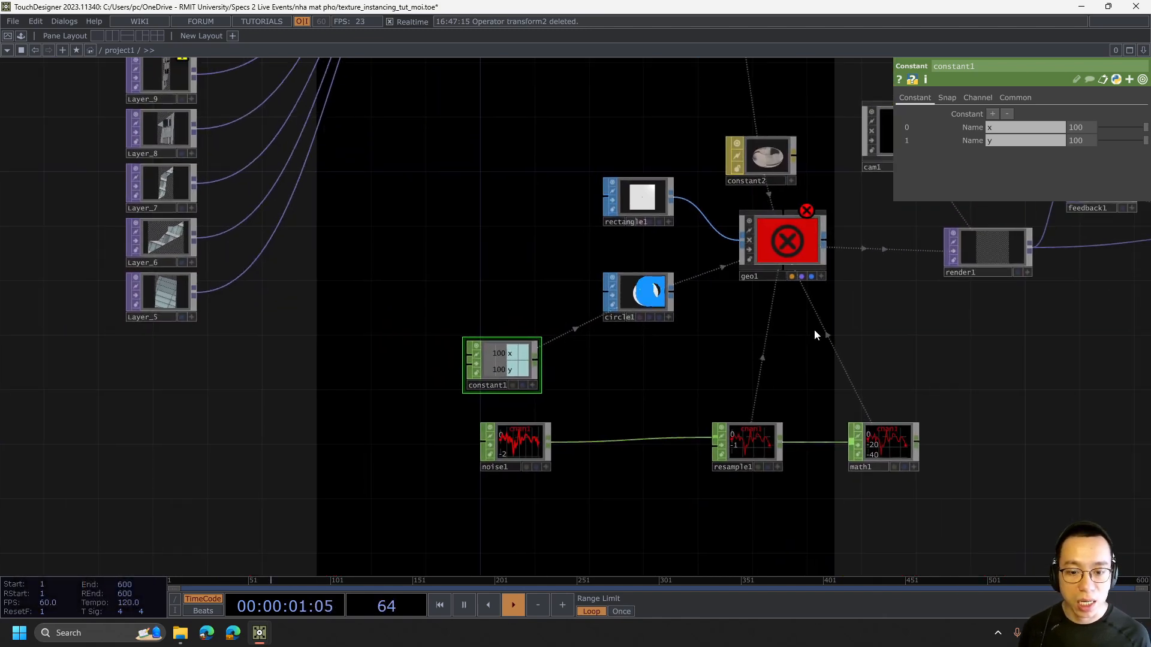
pyautogui.scroll(4, 788, 358)
pyautogui.scroll(-3, 788, 358)
pyautogui.scroll(1, 789, 361)
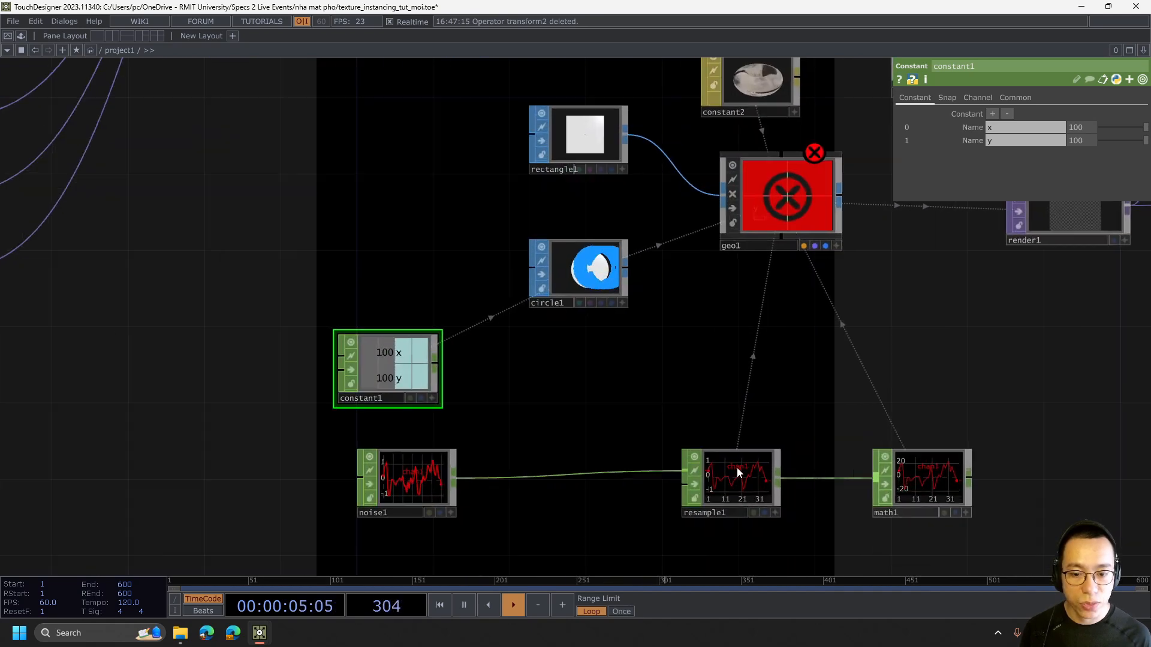
pyautogui.click(731, 478)
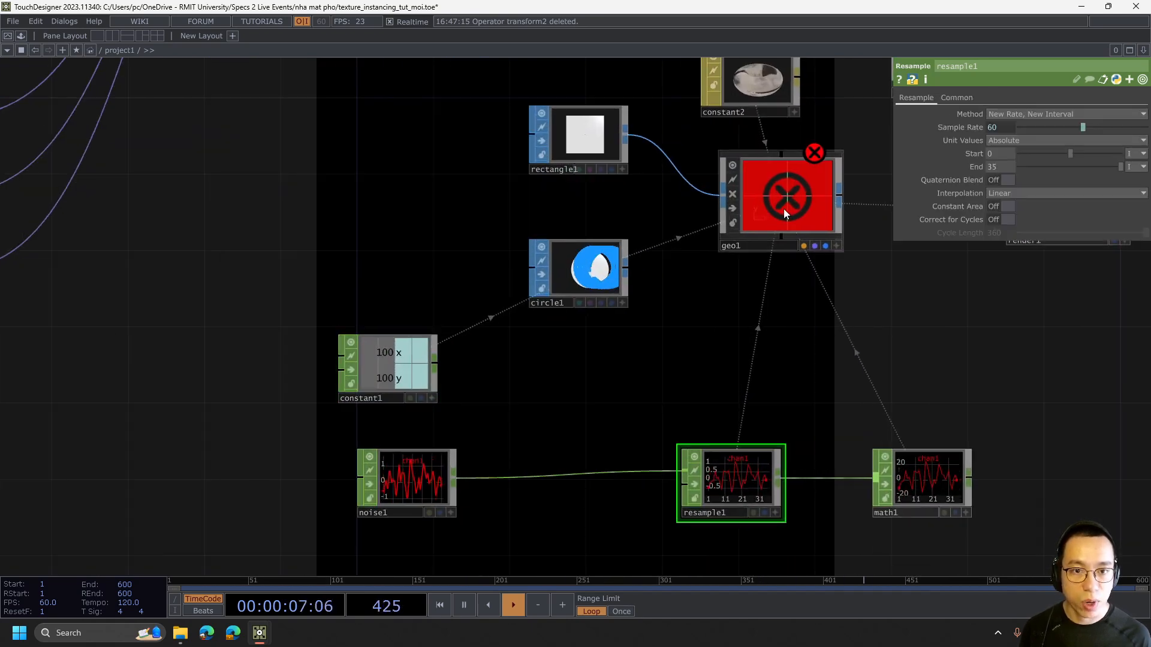
pyautogui.click(975, 167)
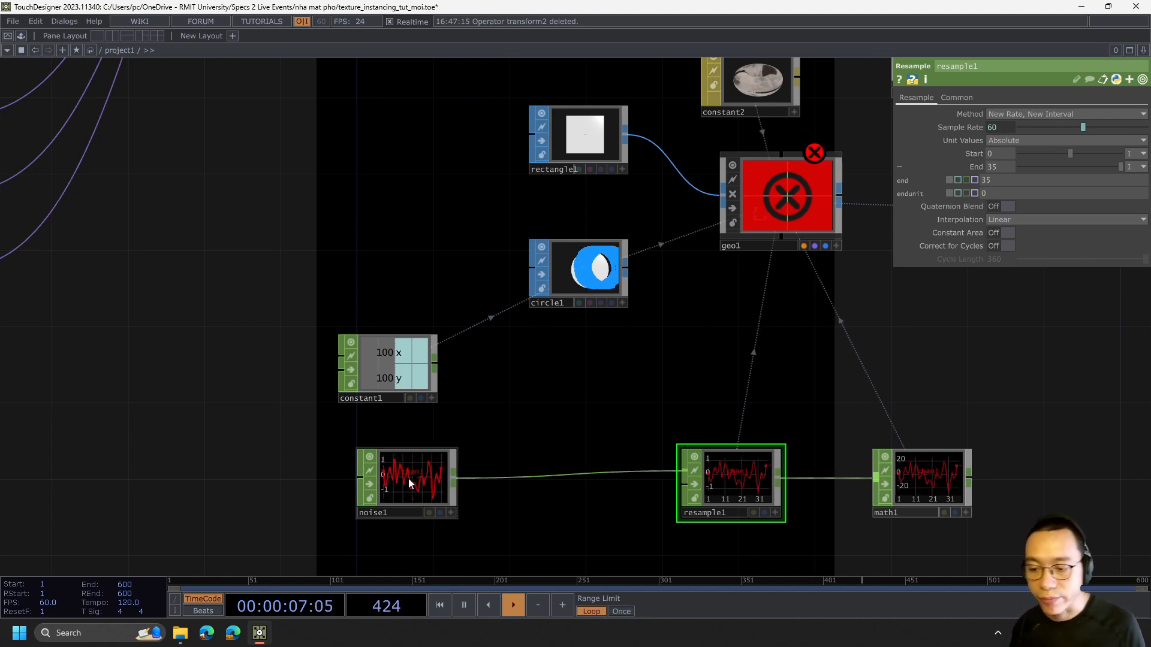
# - Copy circle1's Divisions expression into resample1's End and subtract 1: op('constant1')['x']*op('constant1')['y']-1
pyautogui.click(587, 283)
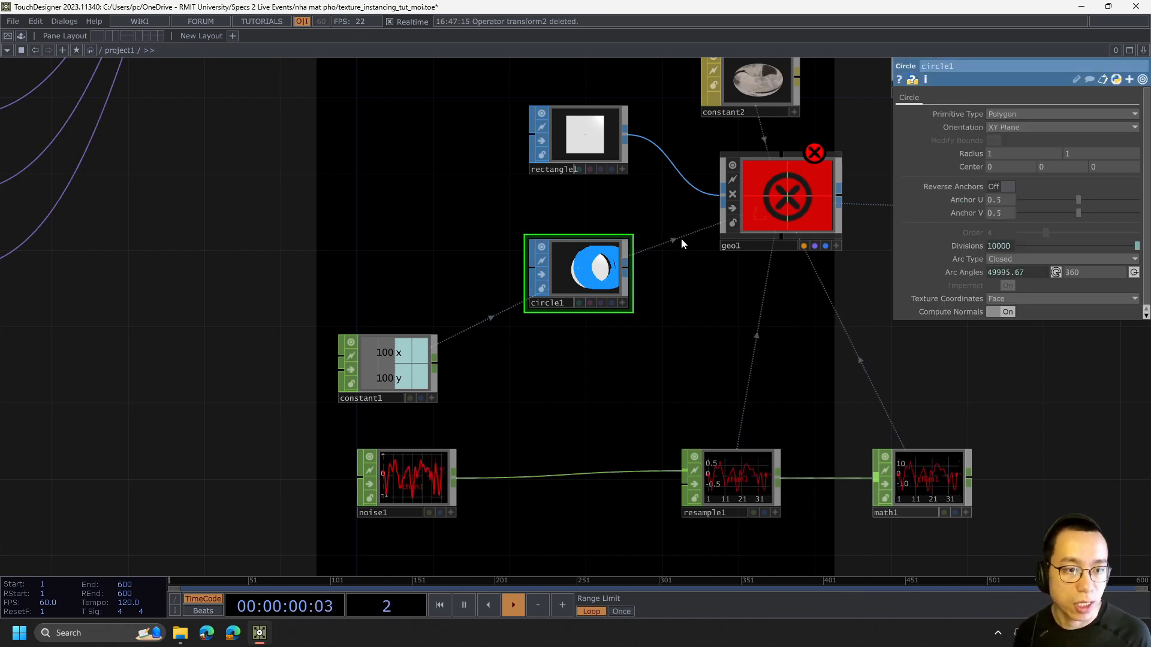
pyautogui.click(966, 245)
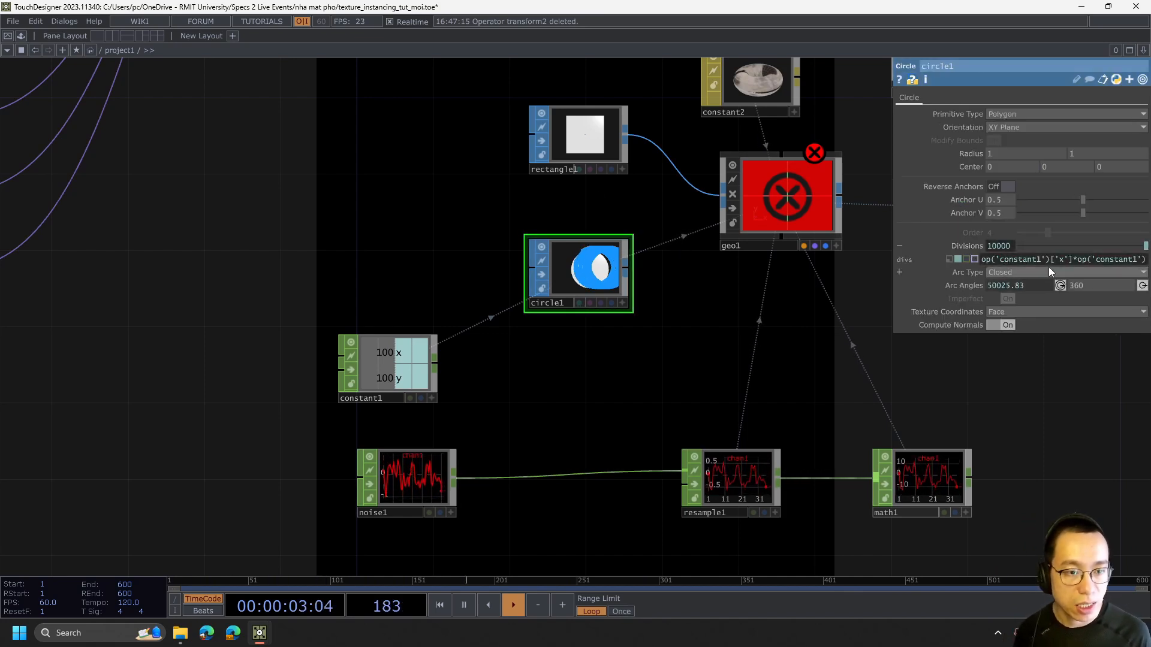
pyautogui.hotkey('ctrl', 'a')
pyautogui.hotkey('ctrl', 'c')
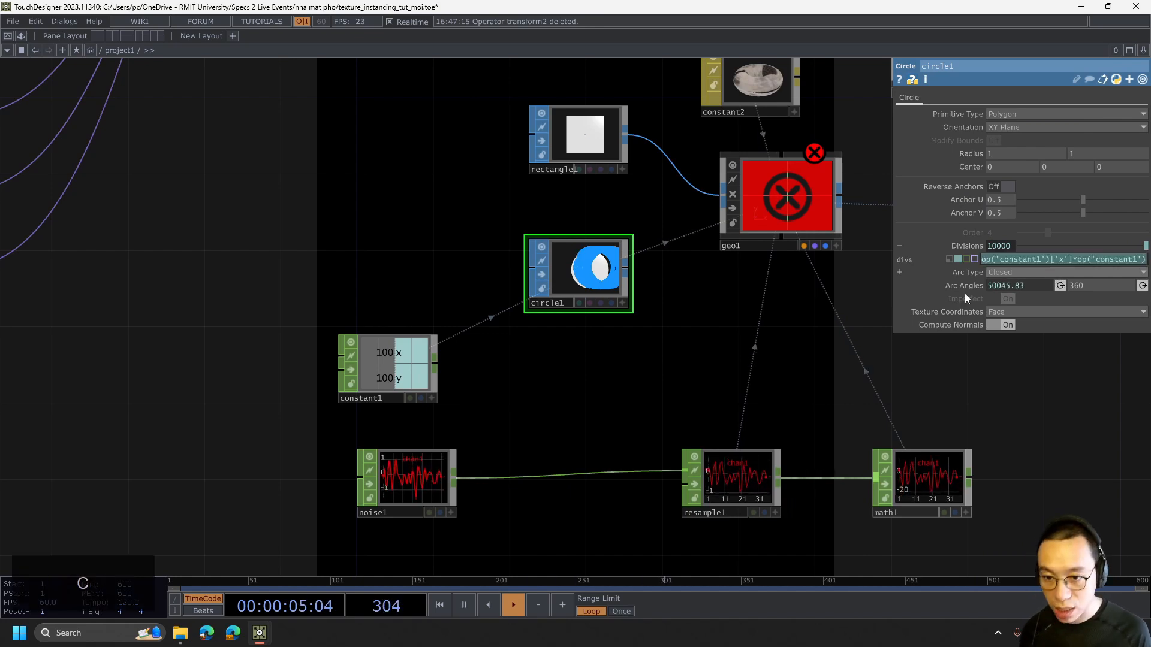
pyautogui.click(754, 481)
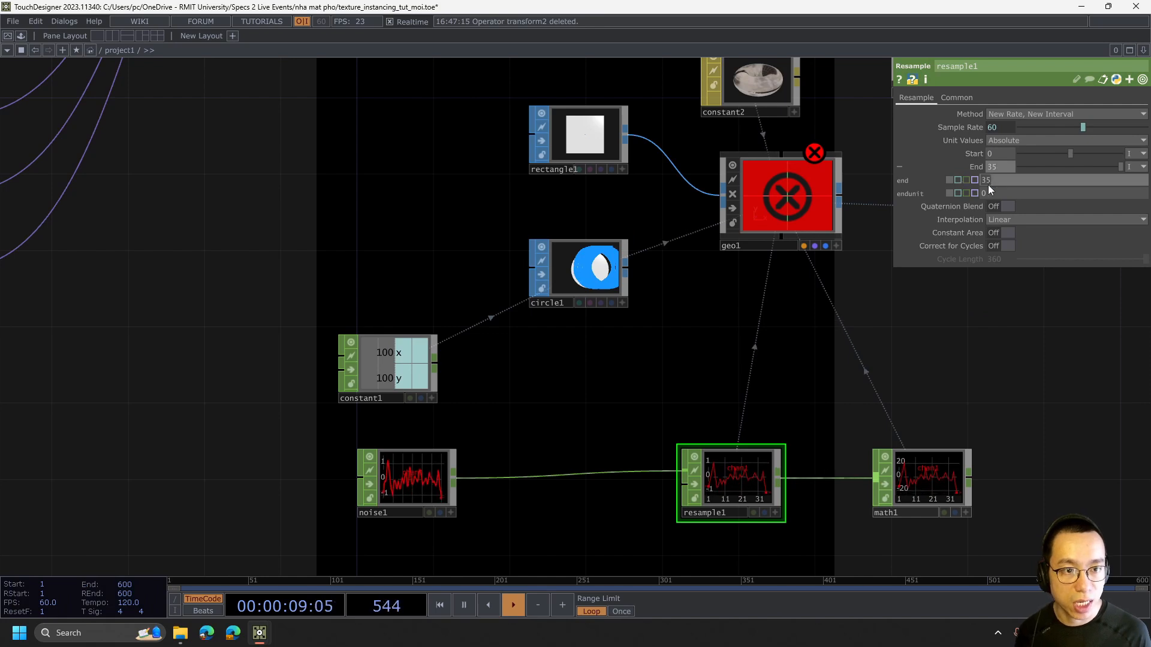
pyautogui.click(991, 181)
pyautogui.hotkey('ctrl', 'v')
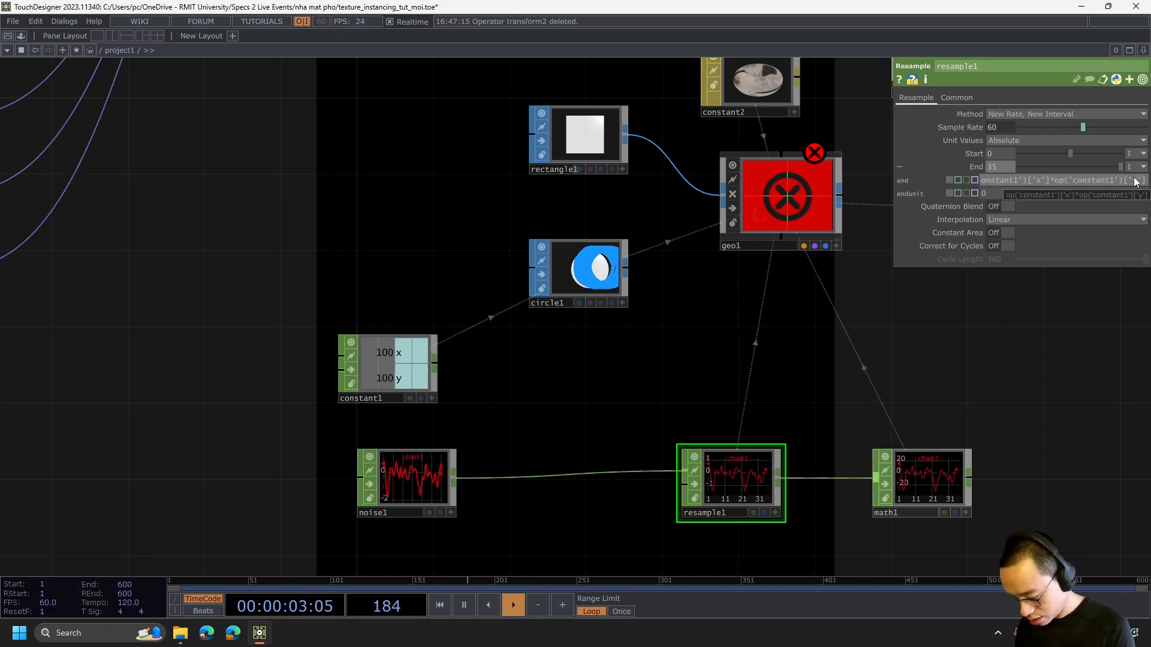
pyautogui.press('Return')
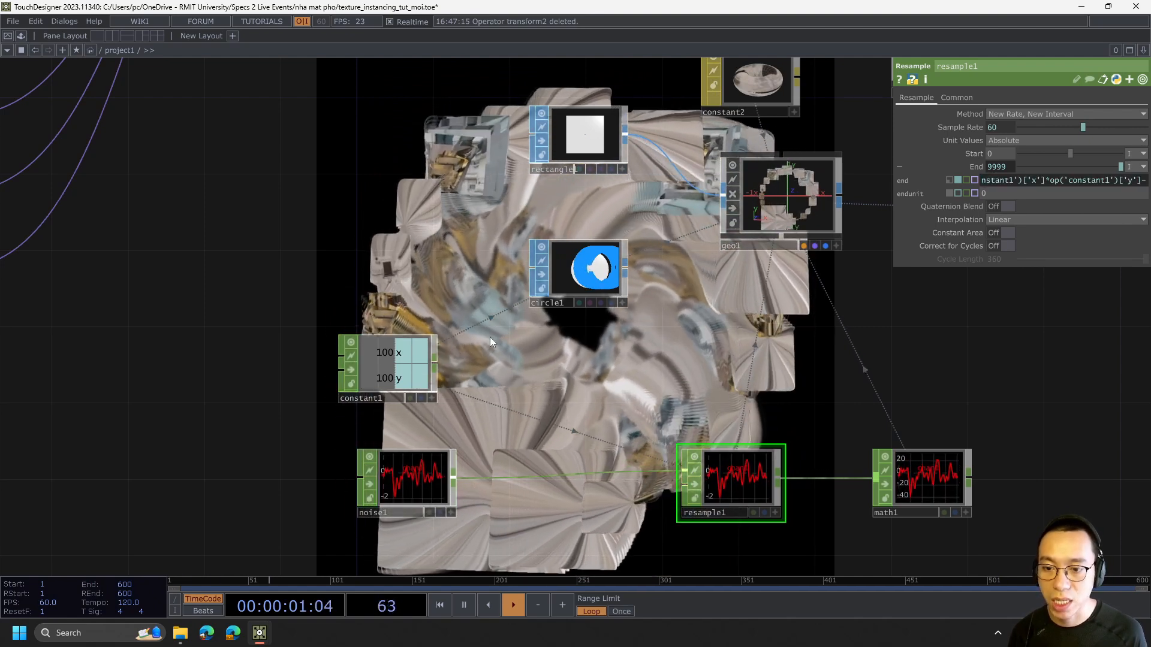
# - Set constant1's x and y values to 50 and examine the circle of instances in geo1 up close
pyautogui.click(398, 367)
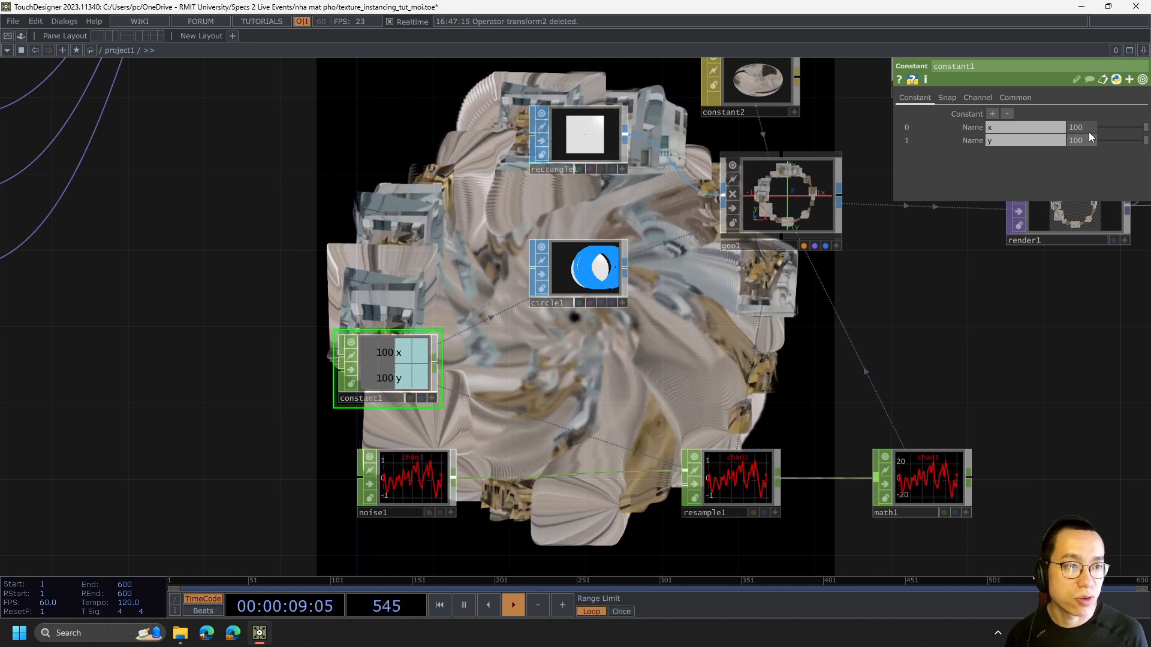
pyautogui.write('50')
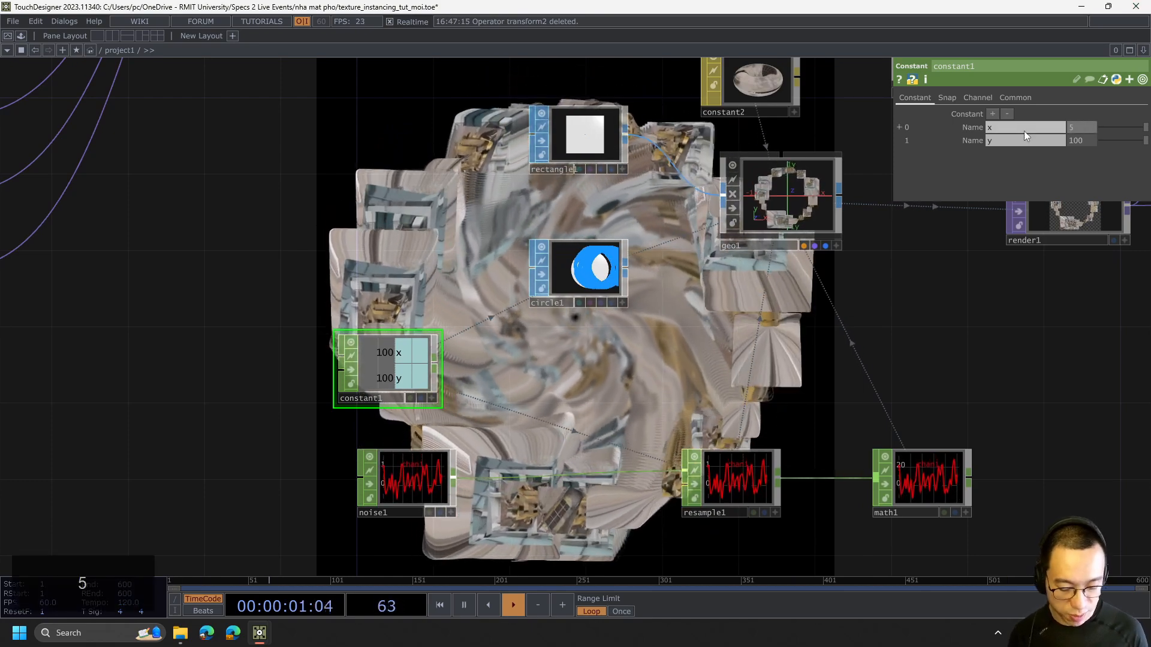
pyautogui.press('Return')
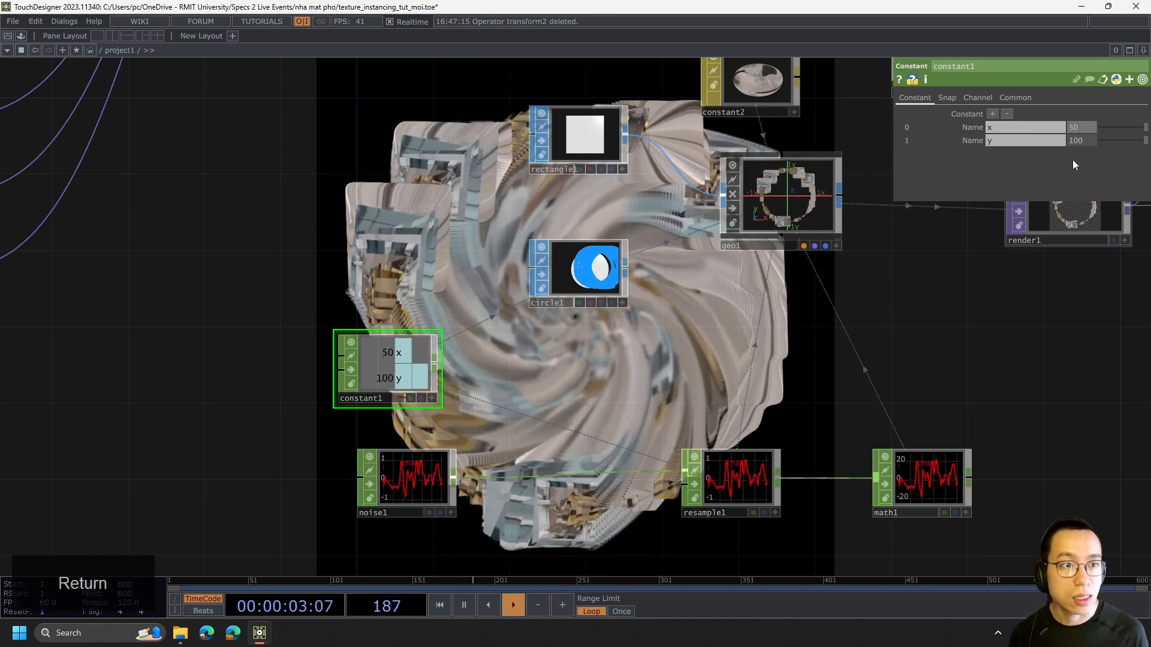
pyautogui.write('50')
pyautogui.press('Return')
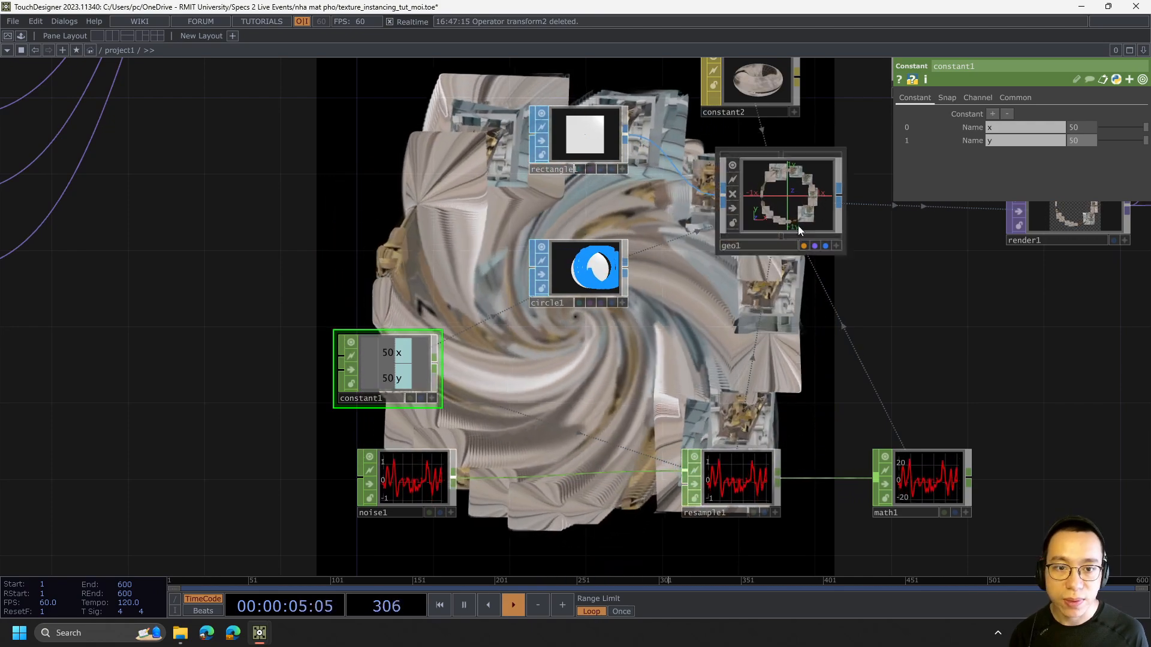
pyautogui.scroll(5, 793, 186)
pyautogui.scroll(5, 683, 198)
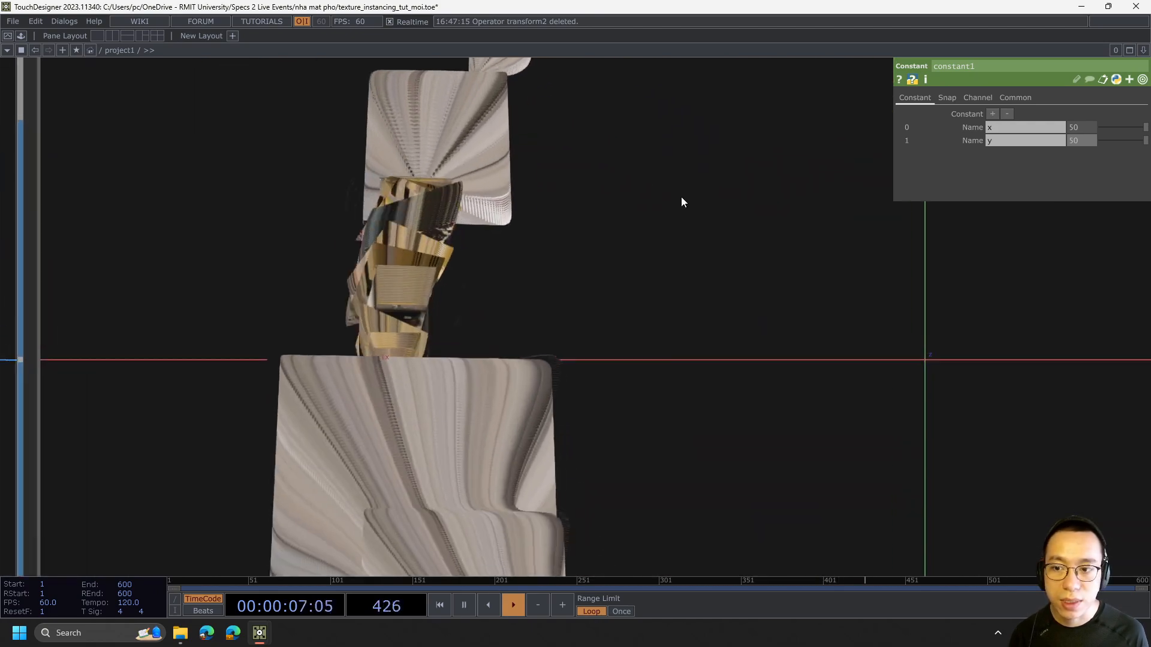
pyautogui.scroll(-8, 771, 321)
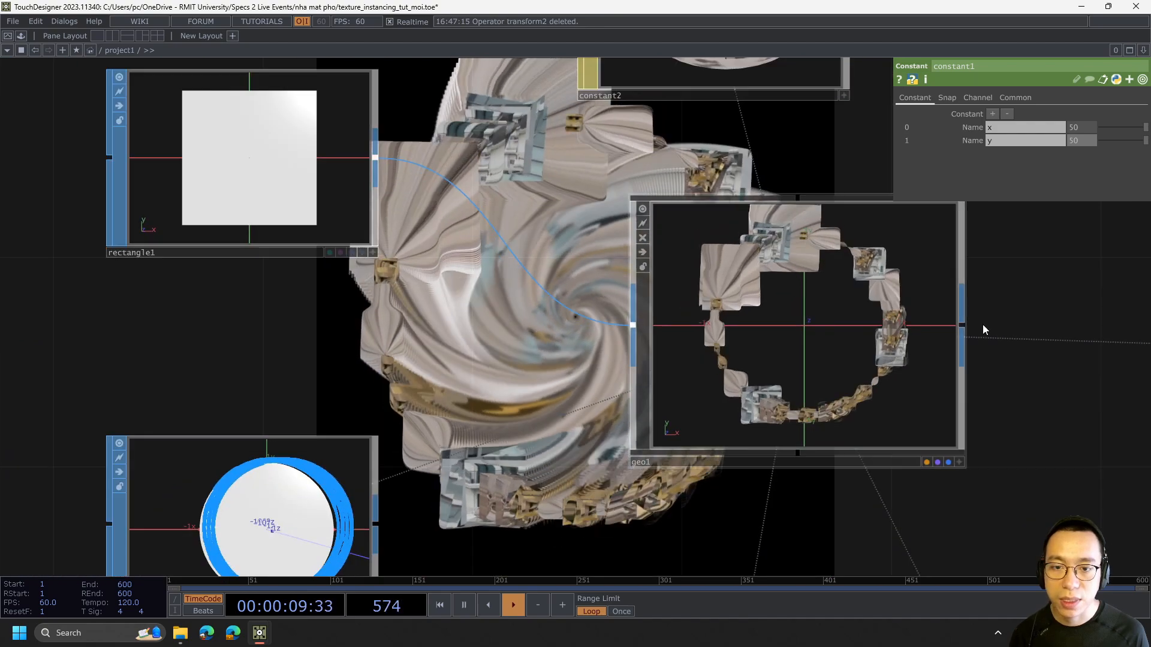
# - Try over1 with its render1 and transform1 inputs swapped, and restore their original order
pyautogui.moveTo(1013, 304); pyautogui.dragTo(525, 339)
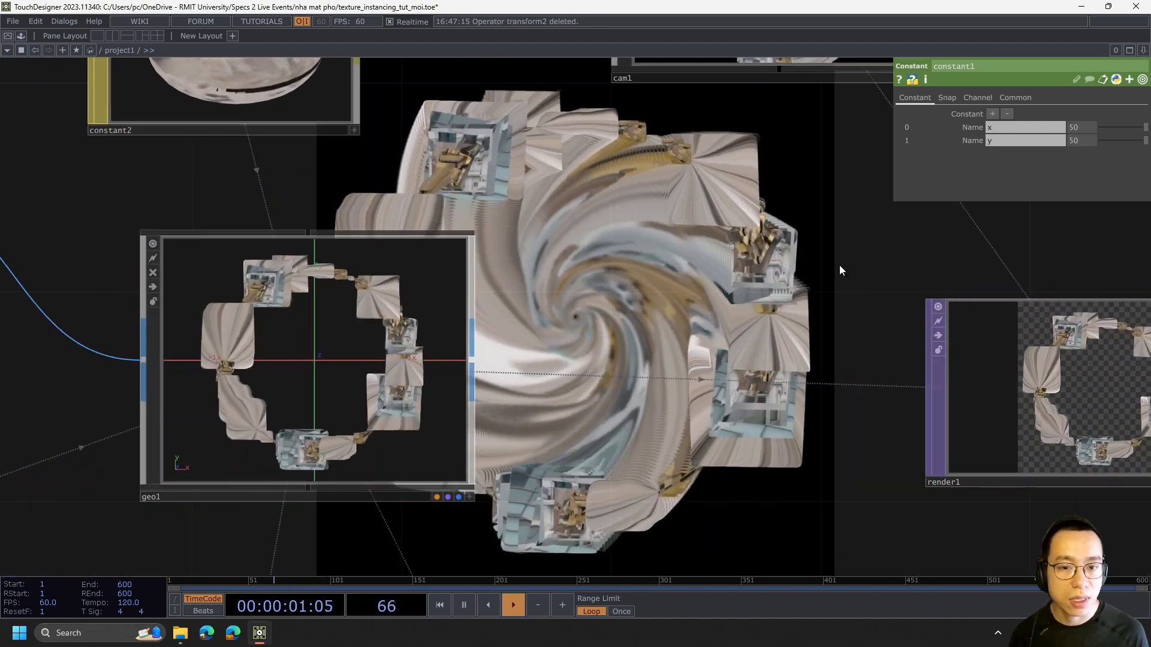
pyautogui.scroll(-5, 838, 265)
pyautogui.moveTo(947, 237); pyautogui.dragTo(574, 238)
pyautogui.moveTo(878, 362); pyautogui.dragTo(666, 360)
pyautogui.scroll(5, 770, 306)
pyautogui.scroll(3, 771, 306)
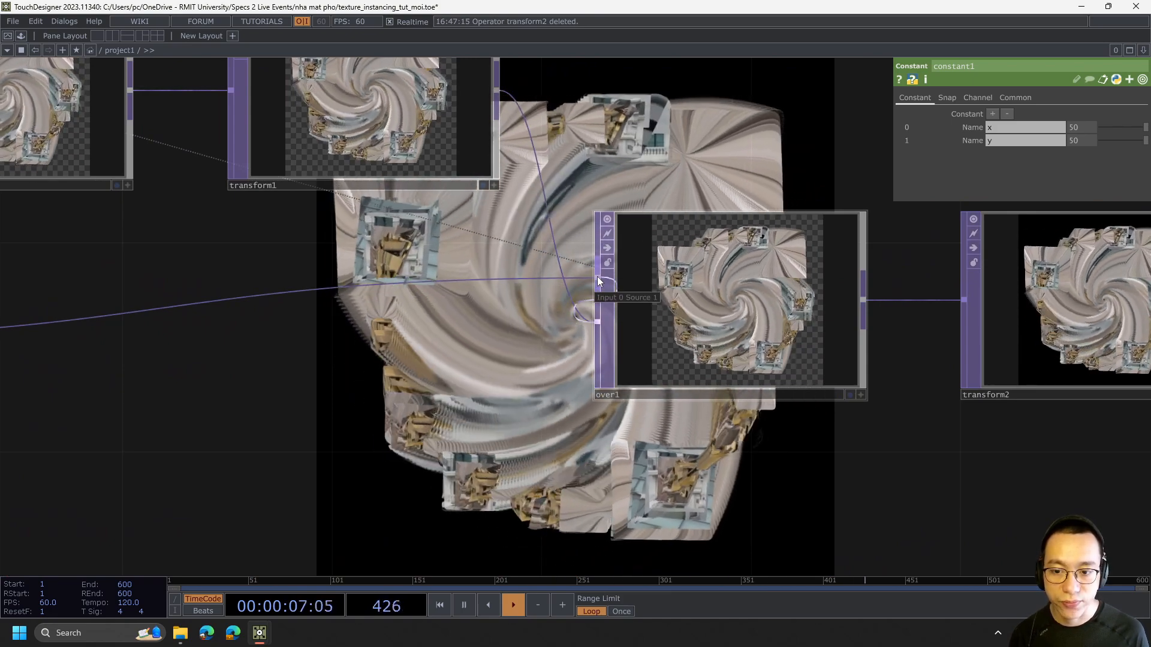
pyautogui.moveTo(597, 277); pyautogui.dragTo(596, 276)
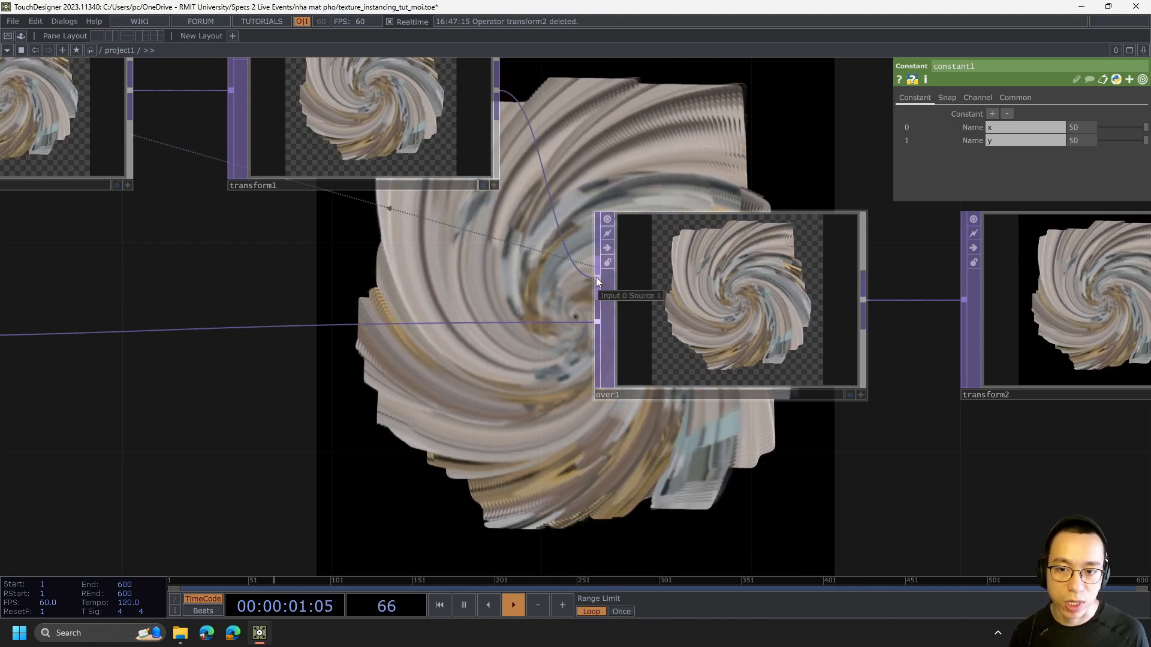
pyautogui.moveTo(581, 309); pyautogui.dragTo(595, 322)
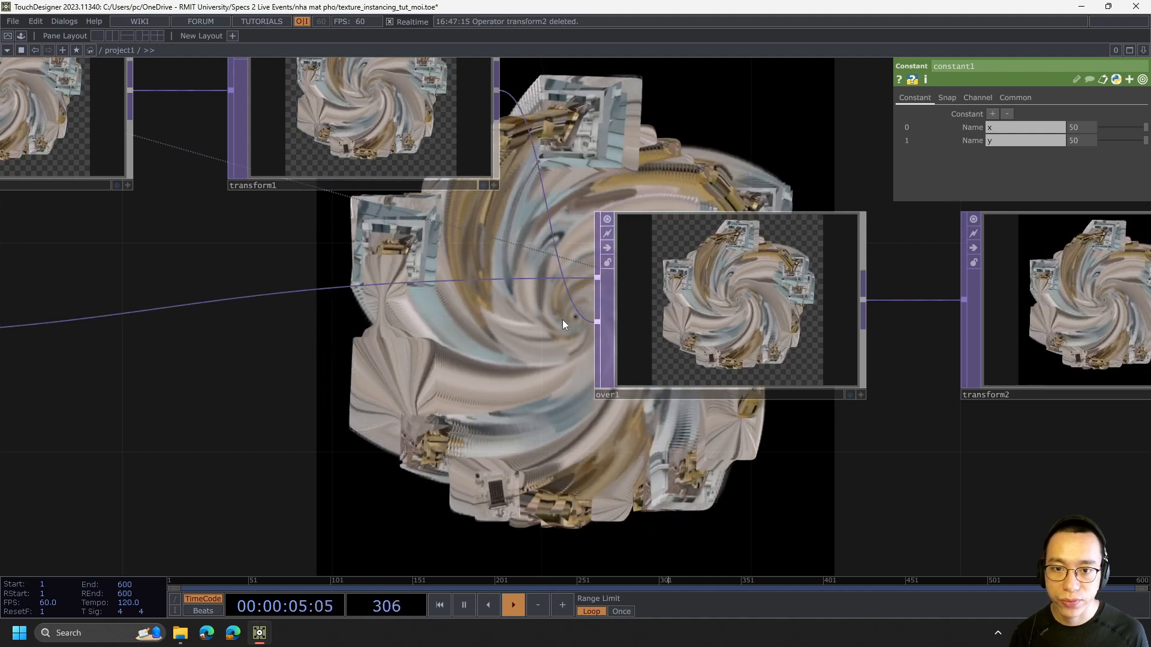
# - Set both the x and y values of constant1 to 10 and view the network's output full screen
pyautogui.scroll(-5, 522, 347)
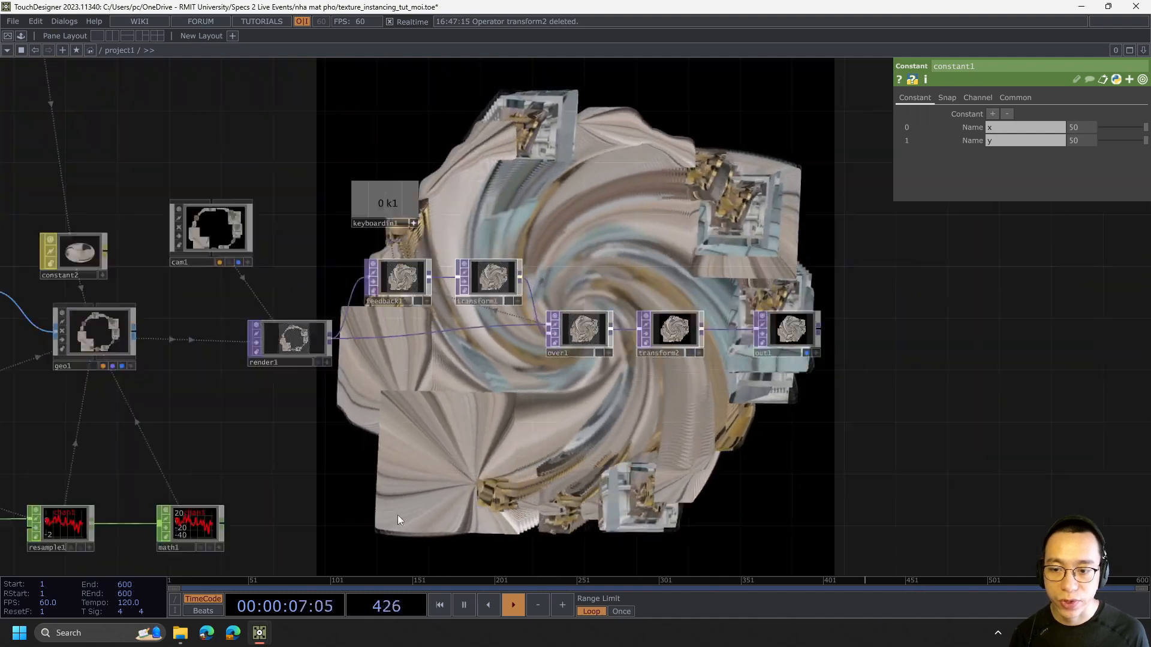
pyautogui.moveTo(453, 496); pyautogui.dragTo(721, 374)
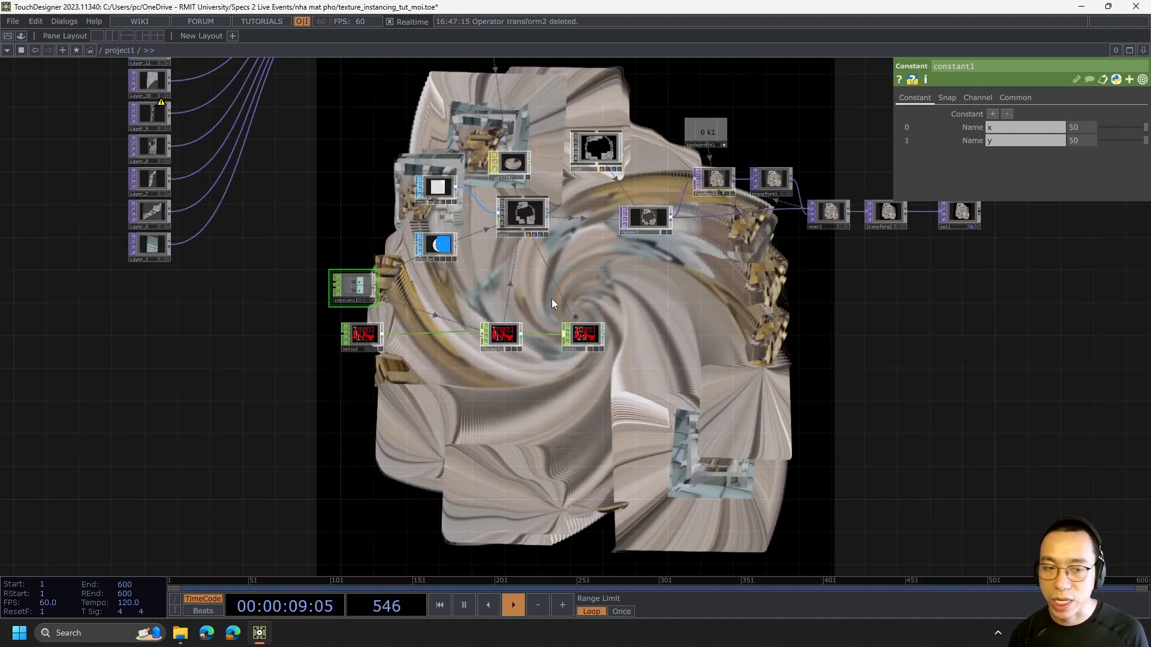
pyautogui.moveTo(1090, 130); pyautogui.dragTo(974, 129)
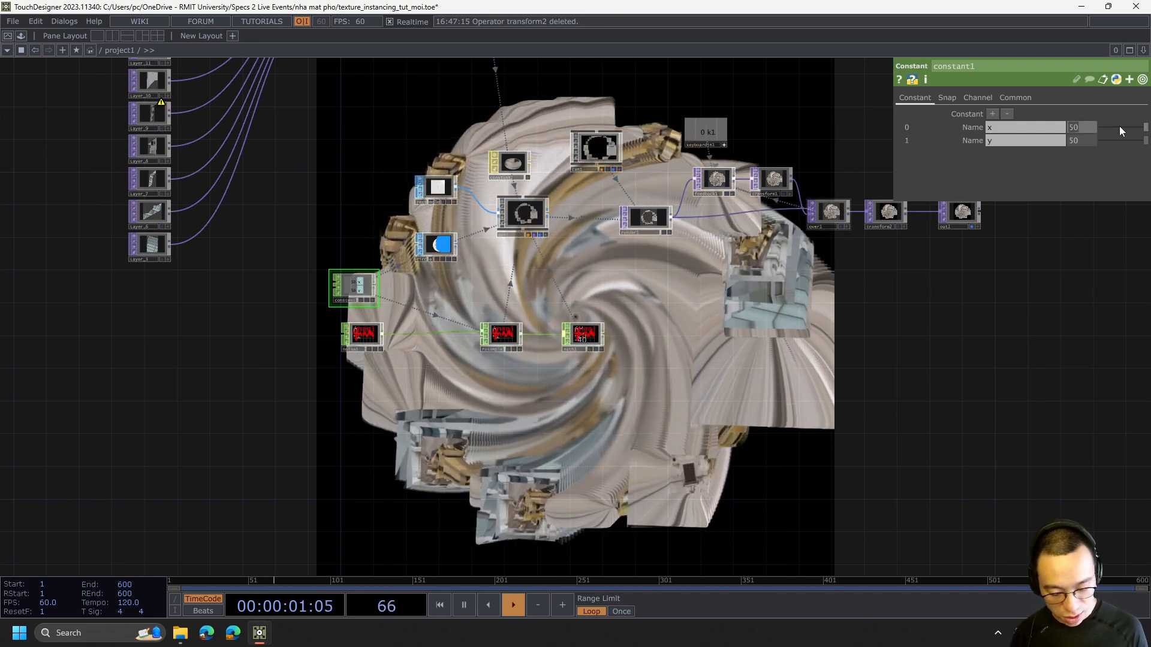
pyautogui.write('10')
pyautogui.press('Return')
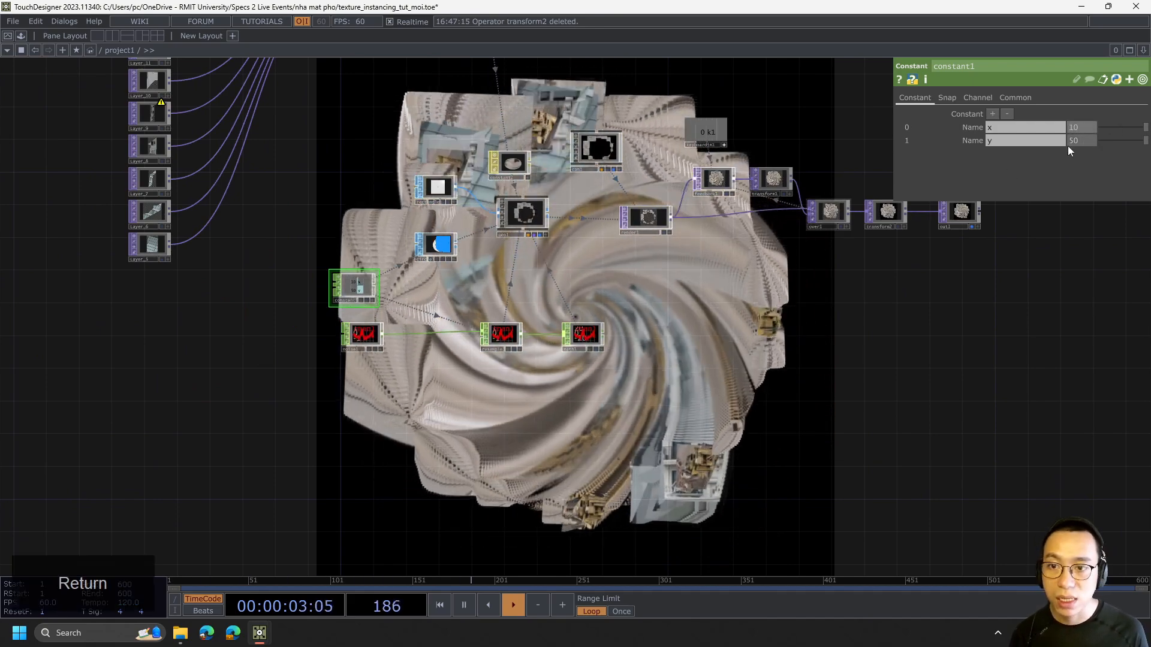
pyautogui.moveTo(1073, 142); pyautogui.dragTo(1056, 140)
pyautogui.write('10')
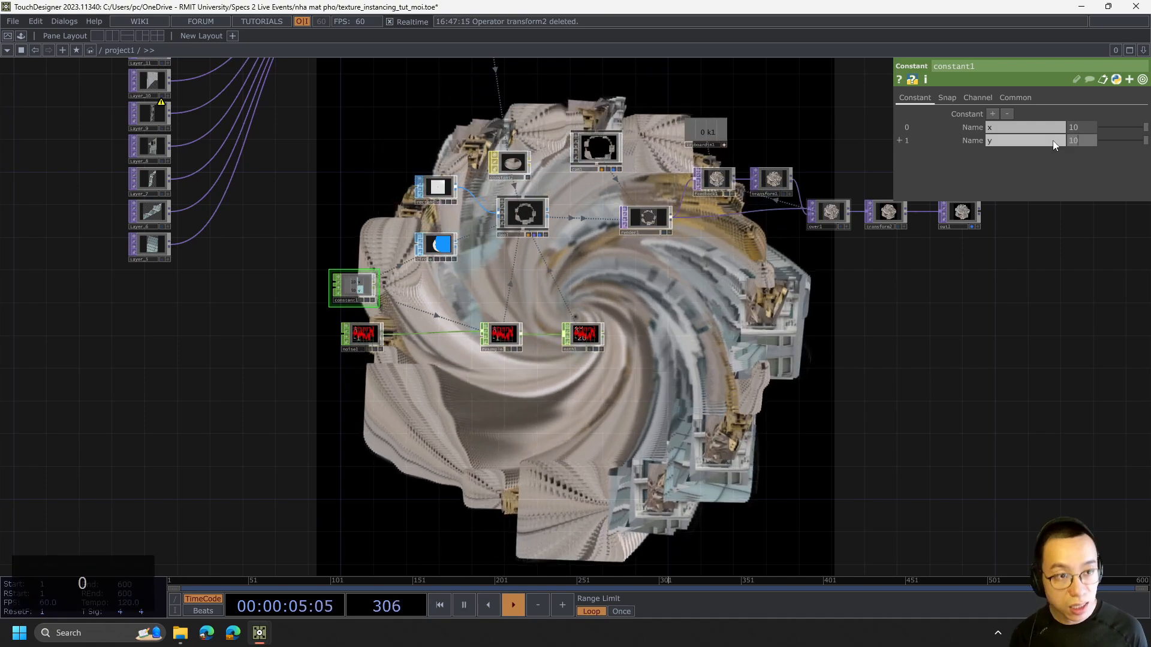
pyautogui.press('Return')
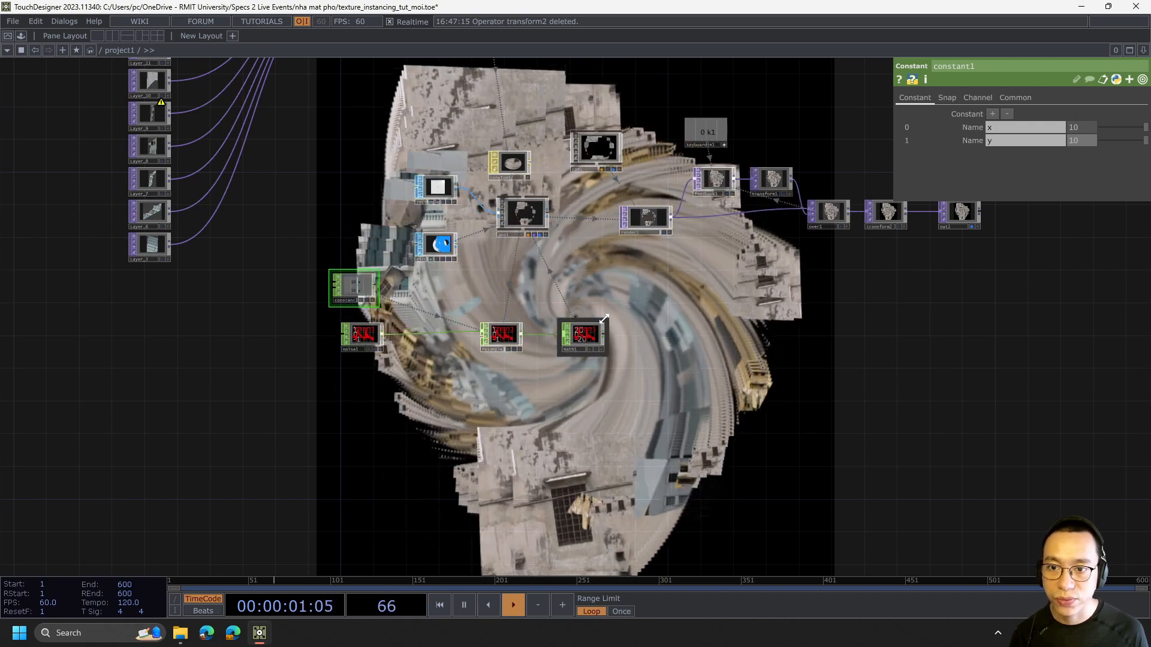
pyautogui.press('F1')
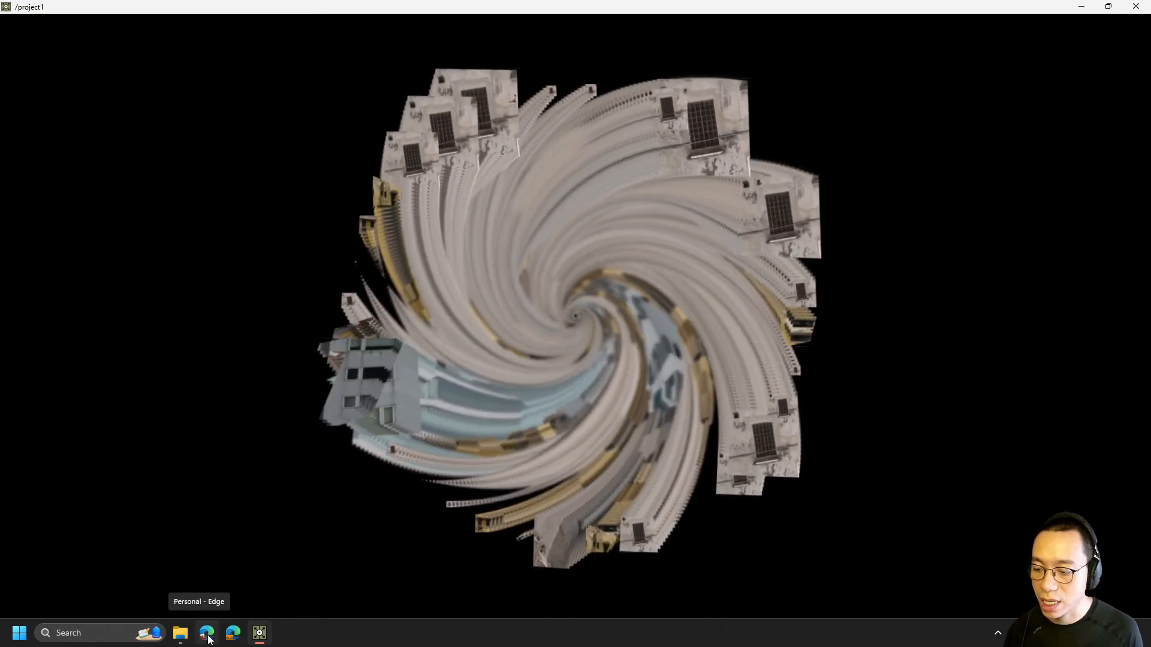
# - Switch to Edge and review the Instagram posts showing the swirling feedback, Texture instancing 2 and HOME texture instancing pieces
pyautogui.click(208, 635)
pyautogui.scroll(-3, 959, 240)
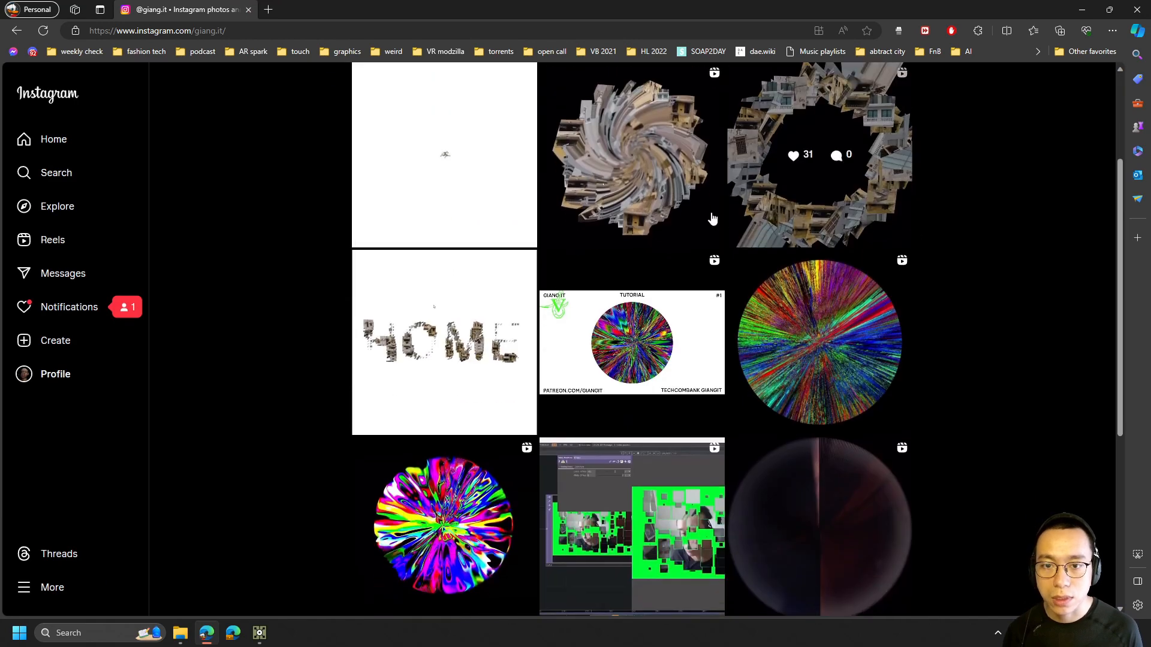
pyautogui.click(639, 213)
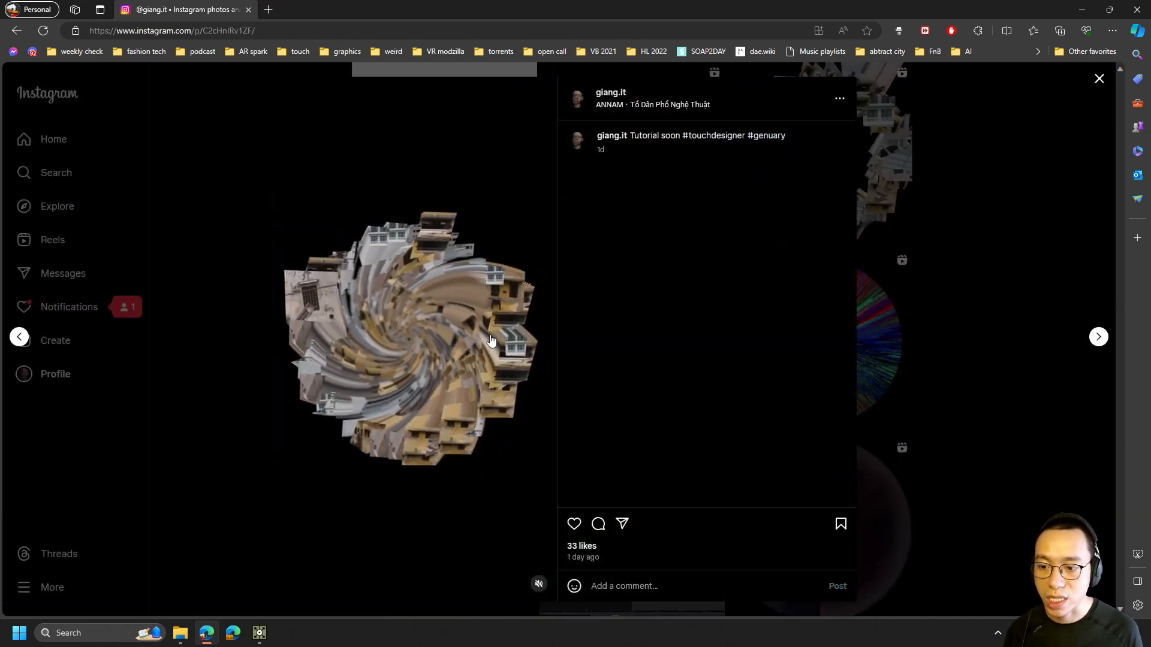
pyautogui.click(965, 133)
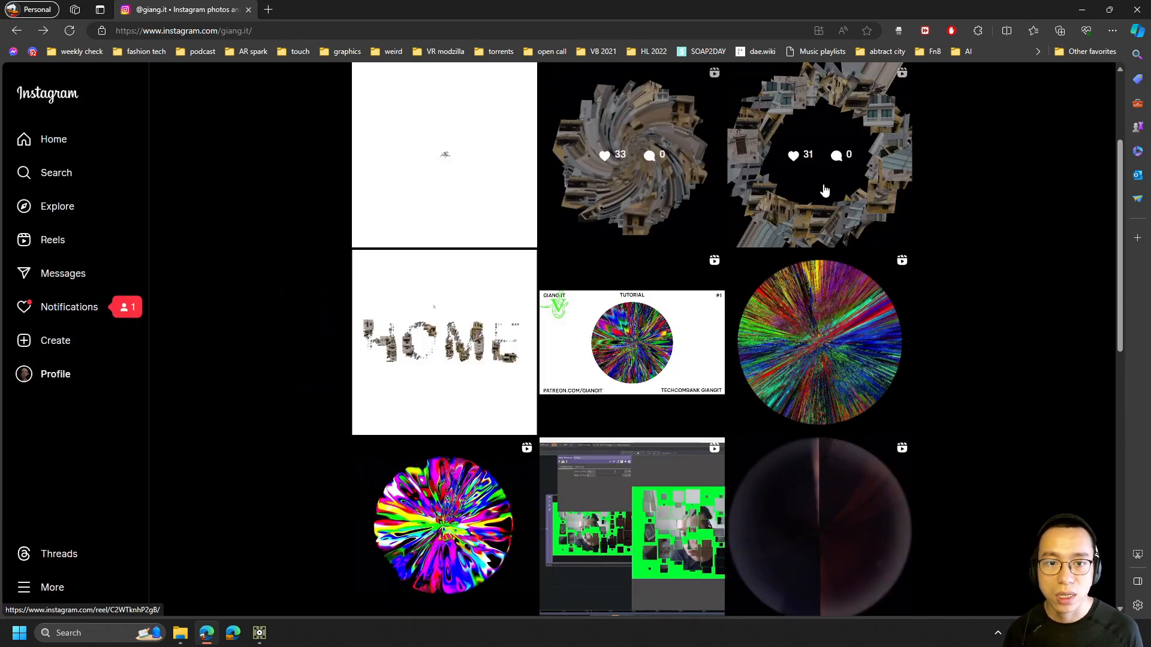
pyautogui.click(824, 189)
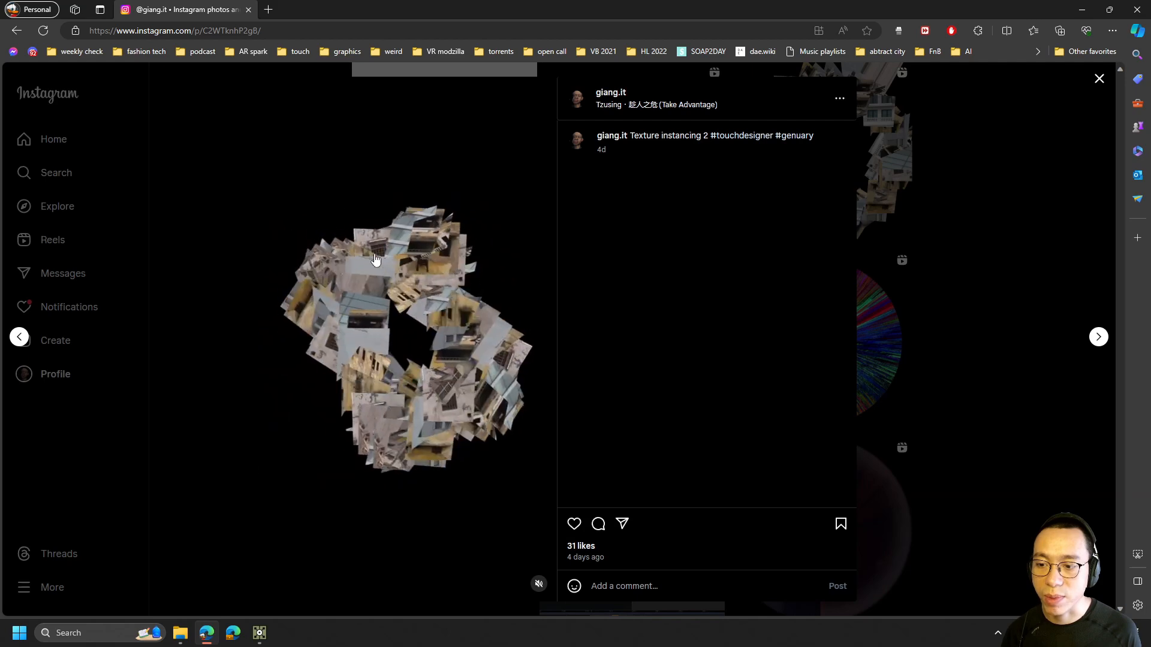
pyautogui.click(972, 168)
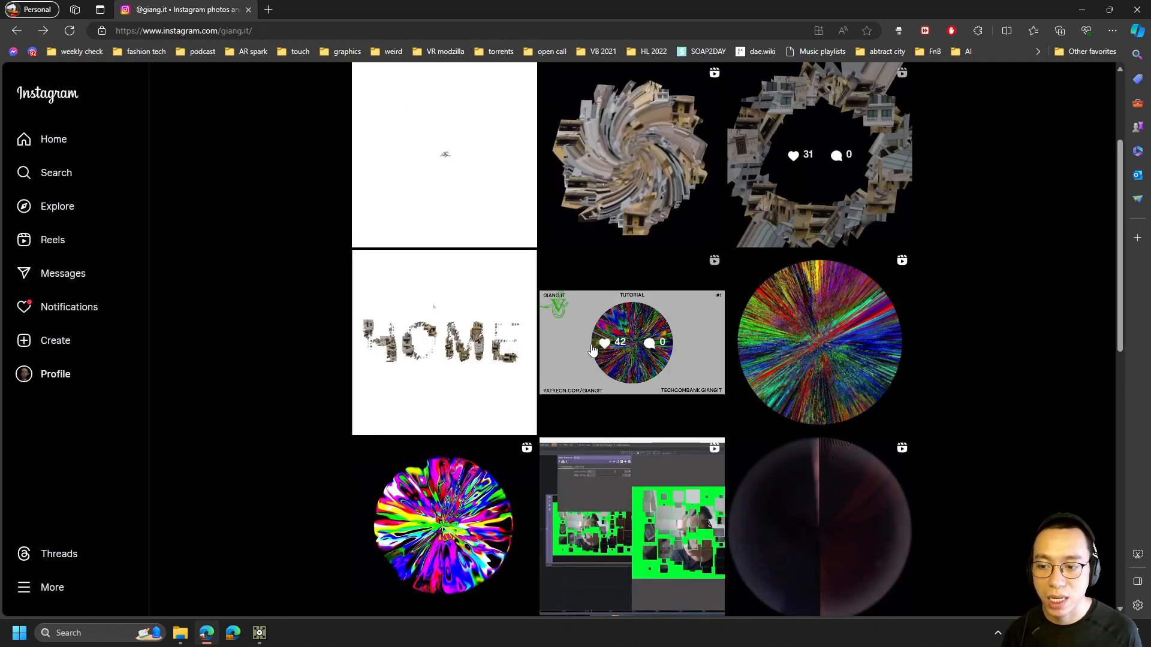
pyautogui.click(401, 360)
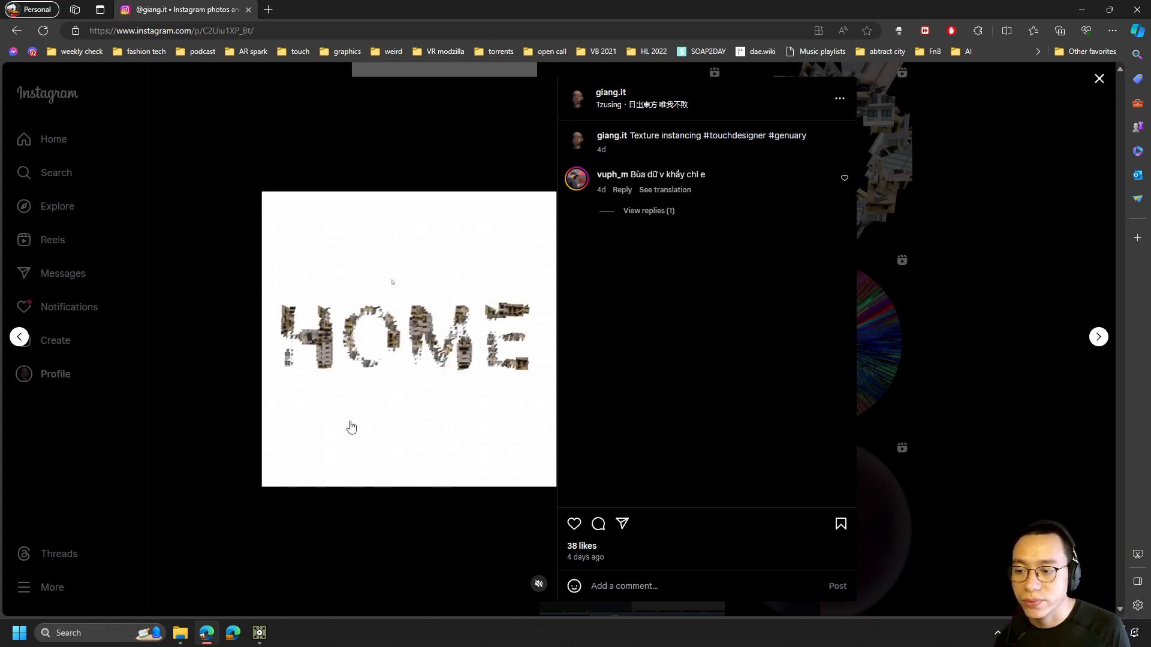
pyautogui.click(1020, 193)
pyautogui.scroll(3, 495, 240)
pyautogui.click(495, 375)
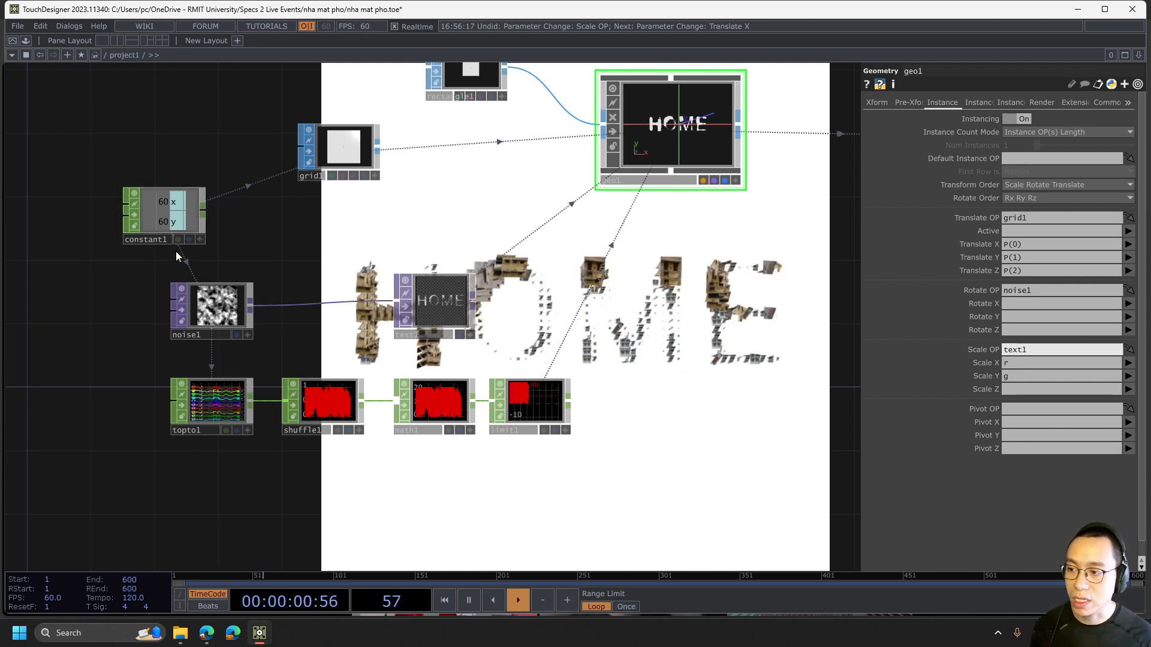
# - In the HOME TouchDesigner project, examine noise1's resolution, text1's text and Output settings, and geo1's instancing parameters
pyautogui.click(217, 311)
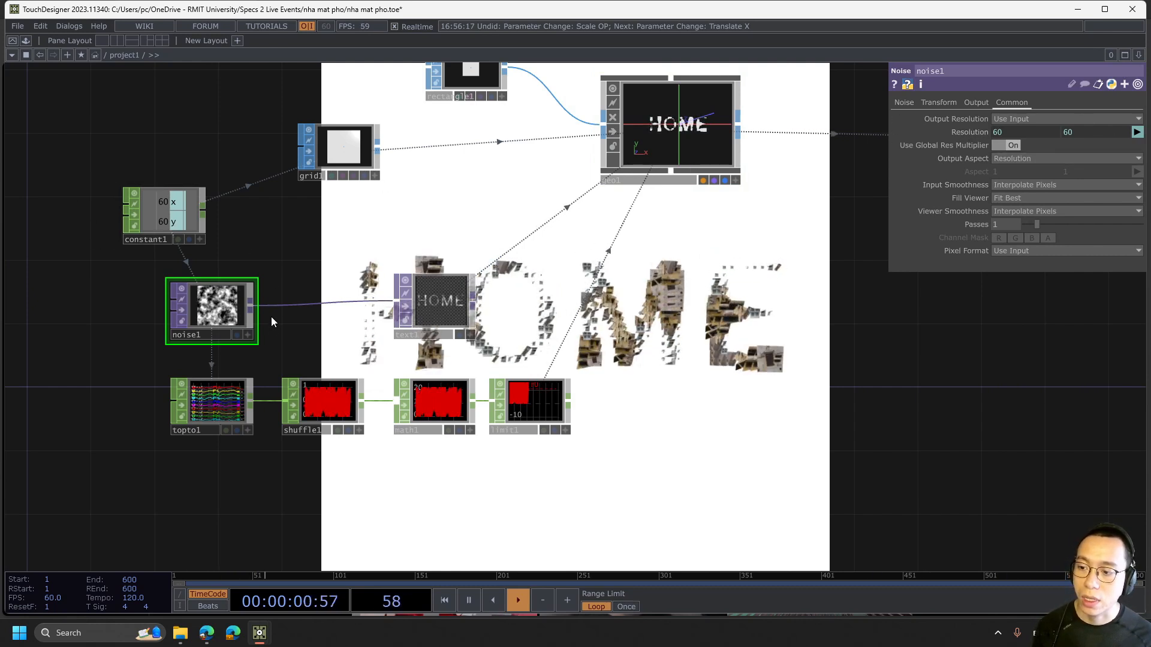
pyautogui.click(444, 305)
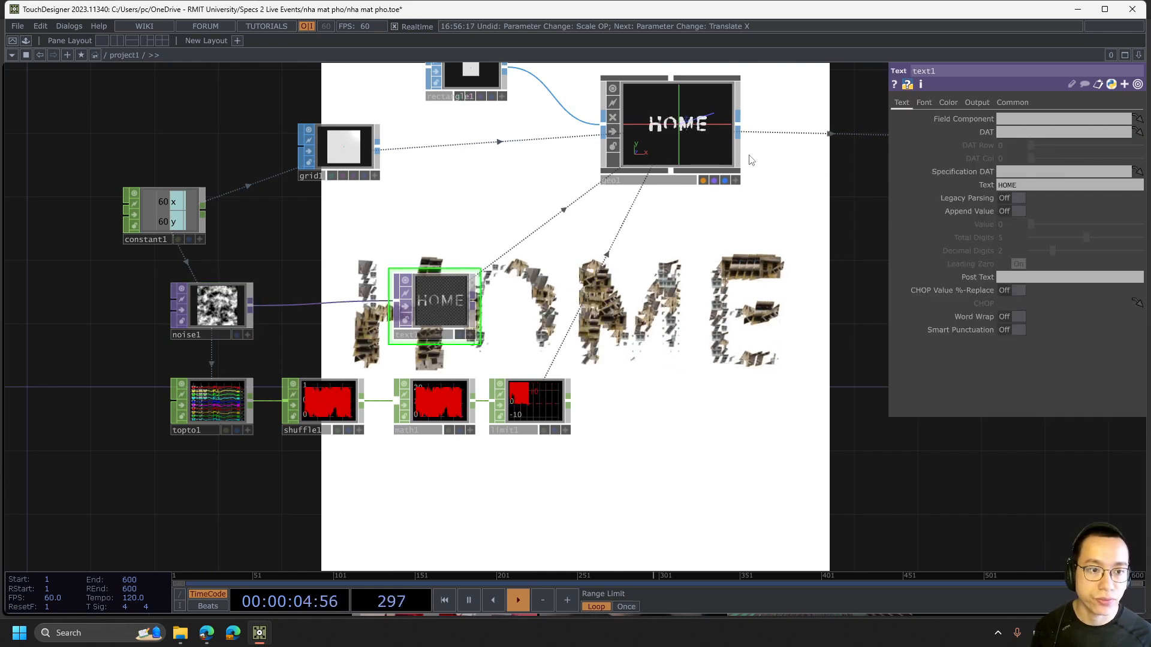
pyautogui.click(978, 103)
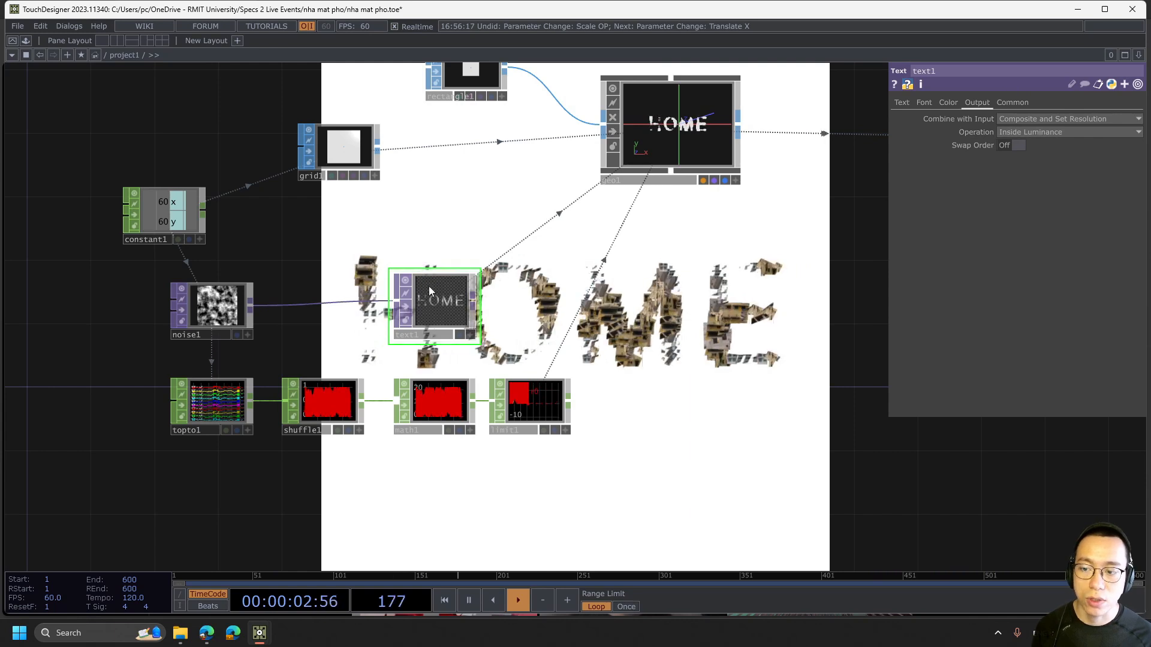
pyautogui.click(718, 128)
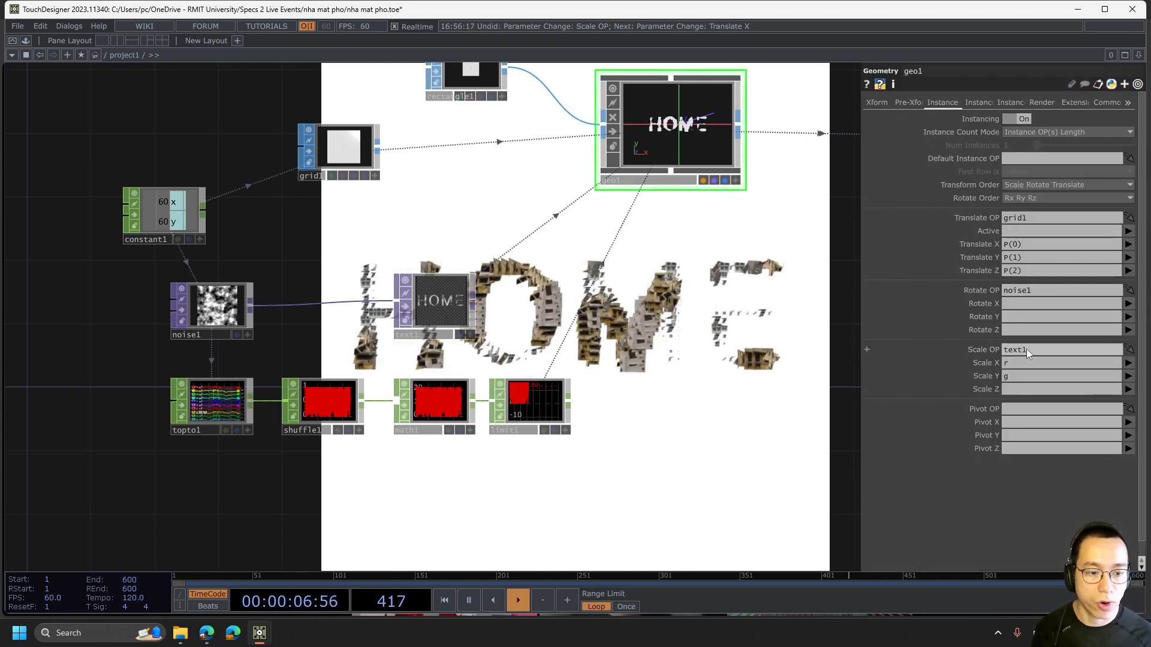